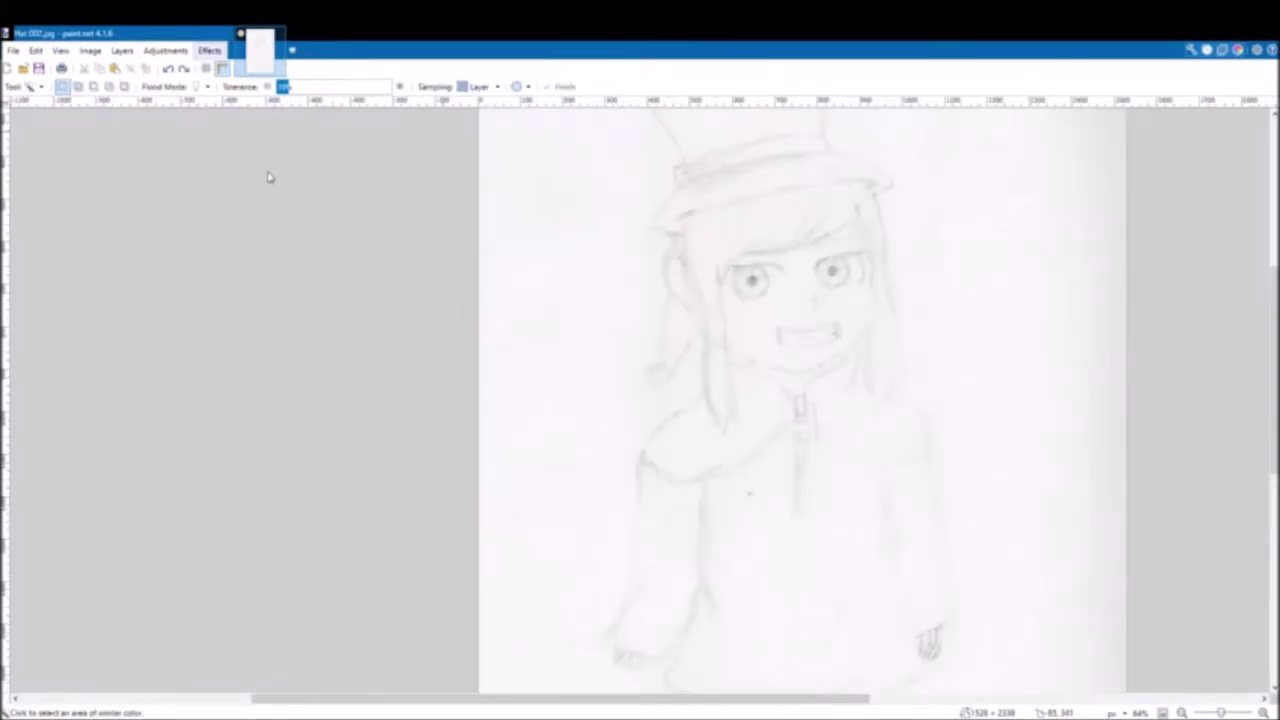
Step: Increase the scanned sketch's contrast with the Brightness / Contrast adjustment so the pencil lines turn black on white
scroll(453, 260, down, 3)
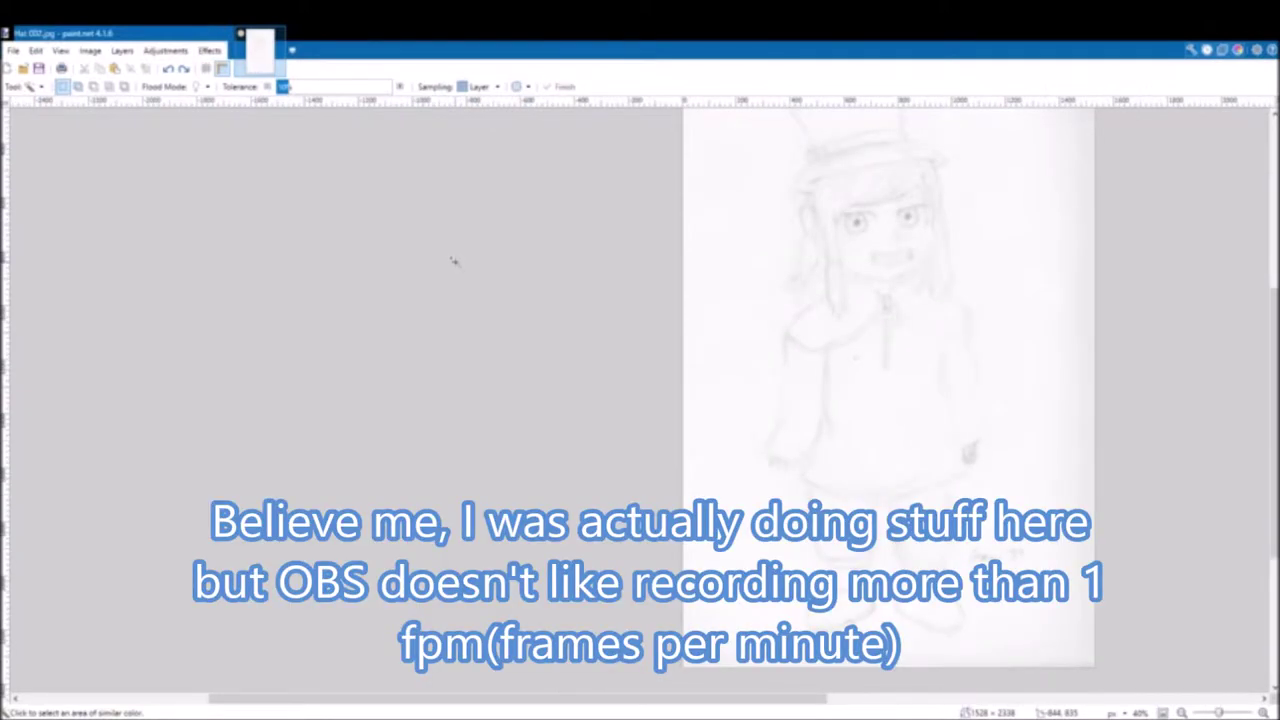
click(360, 718)
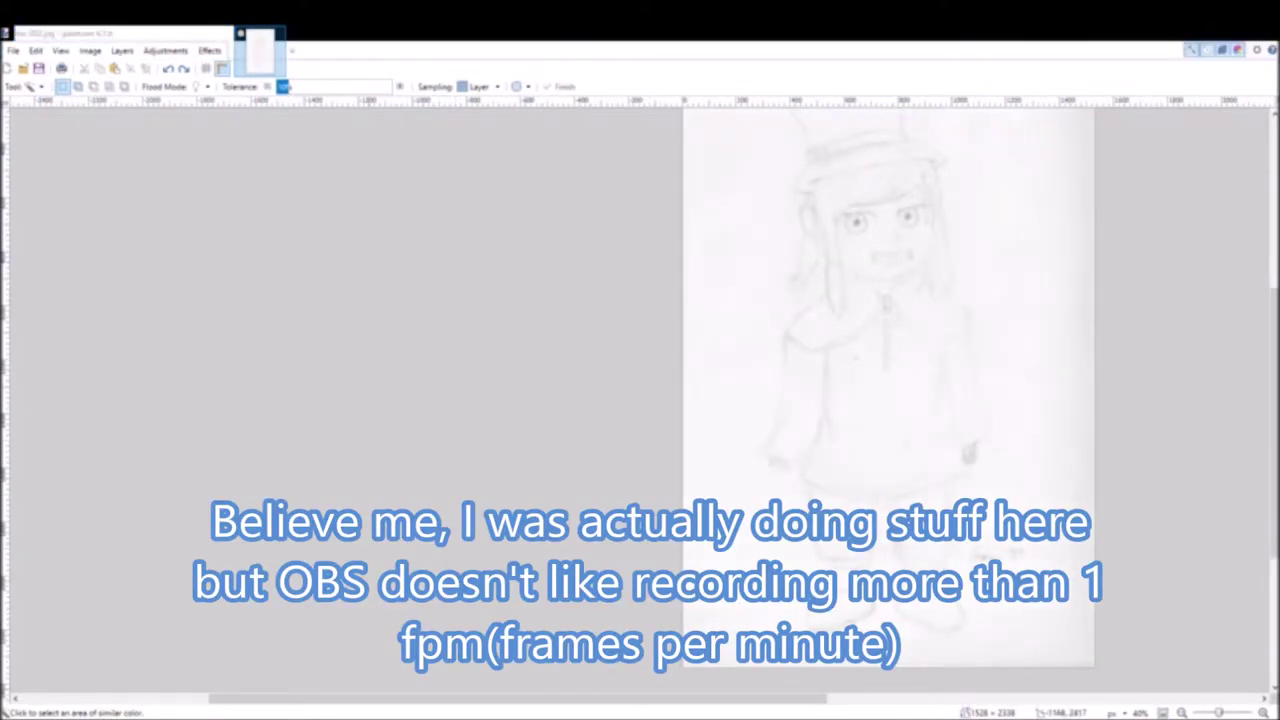
click(210, 50)
click(421, 281)
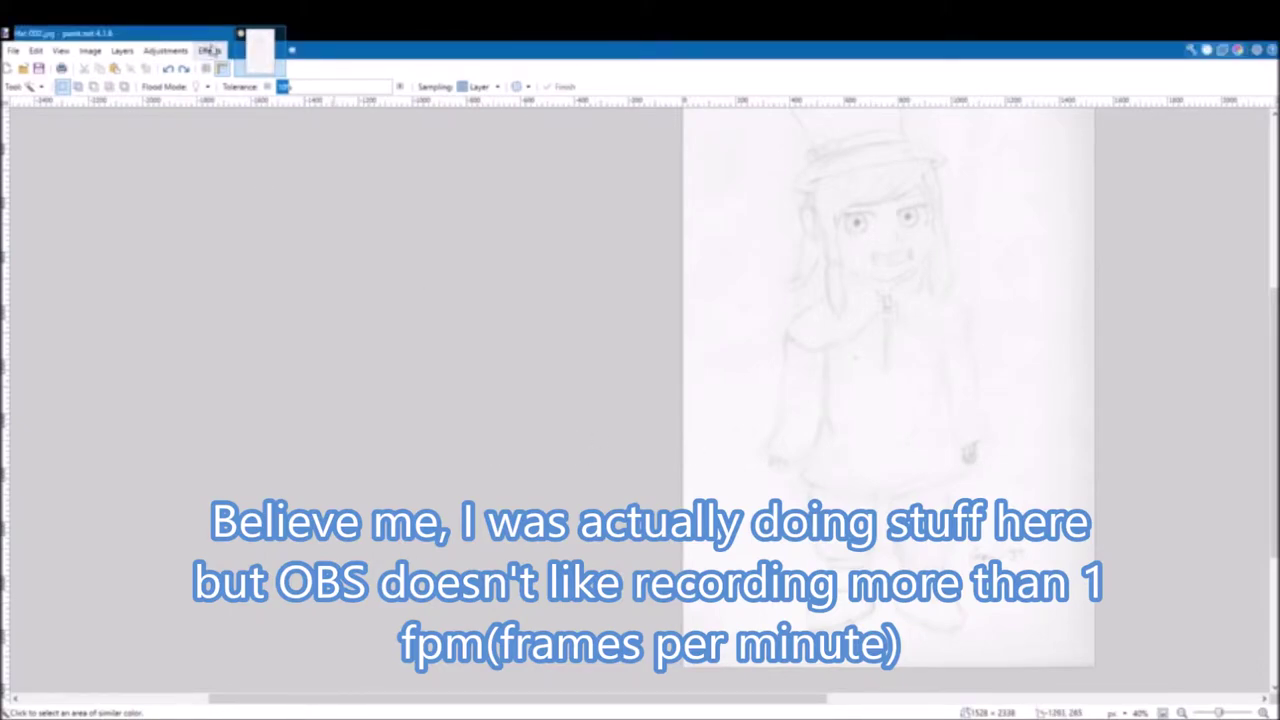
click(165, 50)
click(171, 97)
mouse_move(620, 388)
mouse_down()
mouse_move(529, 388)
mouse_move(524, 364)
mouse_up()
click(779, 409)
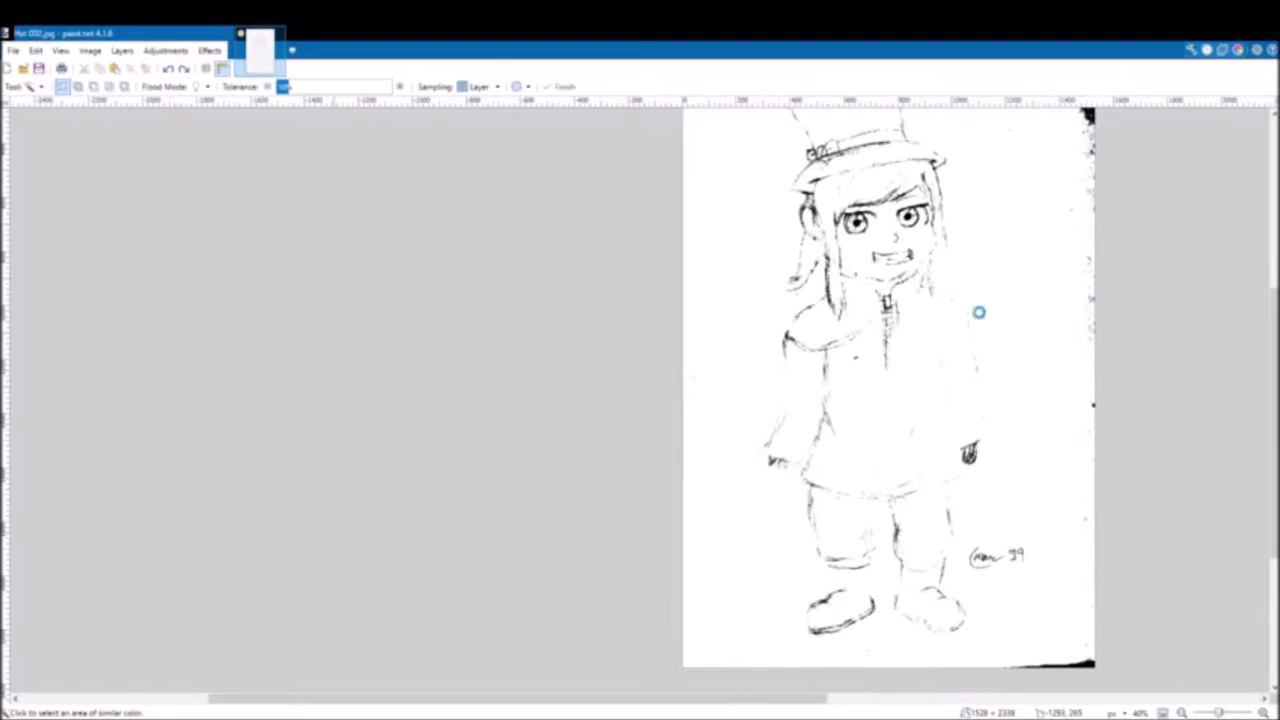
Step: Convert the sketch to black and white and adjust its Curves to strengthen the lines
click(1213, 137)
click(165, 50)
click(176, 83)
click(165, 50)
click(182, 112)
click(687, 418)
Step: Select the area with dark scan marks along the page's right edge and fill the marks with white
key(s)
scroll(992, 270, up, 3)
click(21, 224)
click(717, 326)
scroll(728, 400, down, 3)
scroll(728, 400, right, 2)
click(21, 174)
drag(867, 150, 1088, 508)
scroll(1060, 400, up, 3)
click(21, 257)
mouse_move(900, 632)
mouse_down()
mouse_move(1011, 571)
mouse_move(928, 465)
mouse_up()
click(21, 241)
click(880, 434)
right_click(918, 349)
Step: Select the strip along the page's bottom edge and fill its dark marks with white at 100% tolerance
click(415, 87)
click(21, 174)
drag(896, 625, 519, 643)
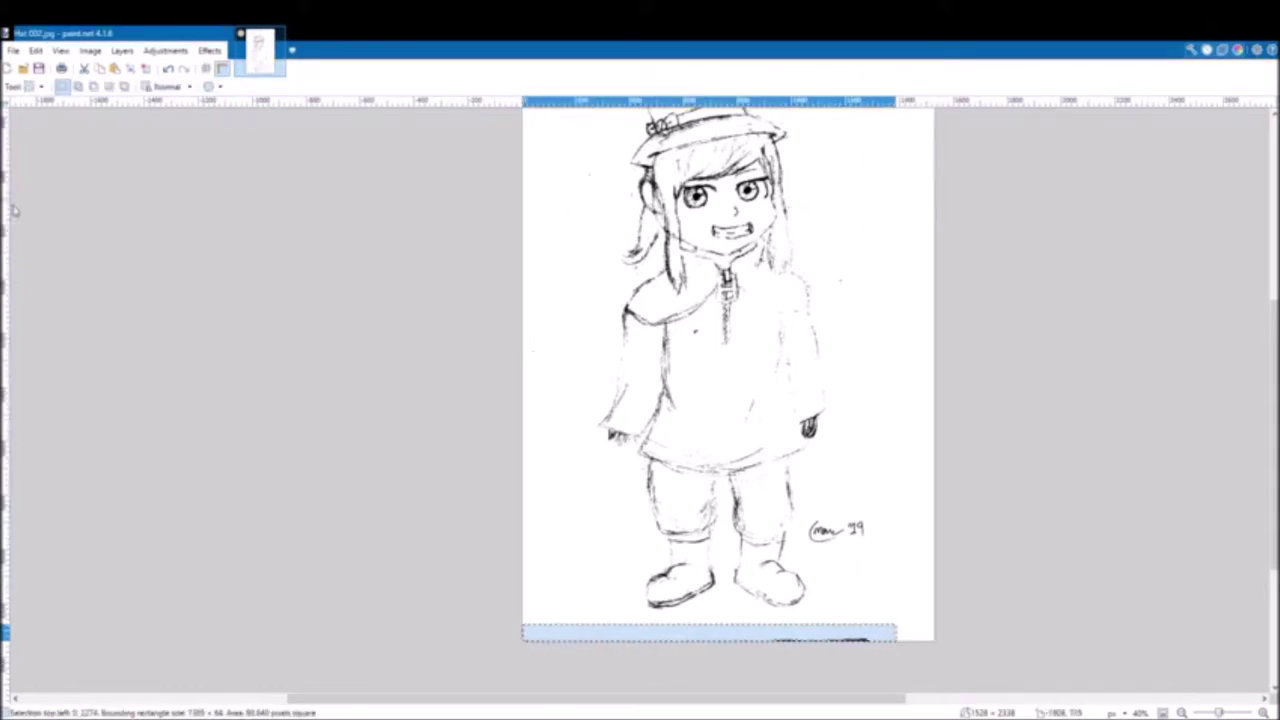
click(14, 241)
right_click(785, 632)
Step: Clear the selection and set the Paintbrush to a width of 5 for inking
scroll(782, 620, up, 5)
click(14, 257)
click(151, 87)
click(145, 69)
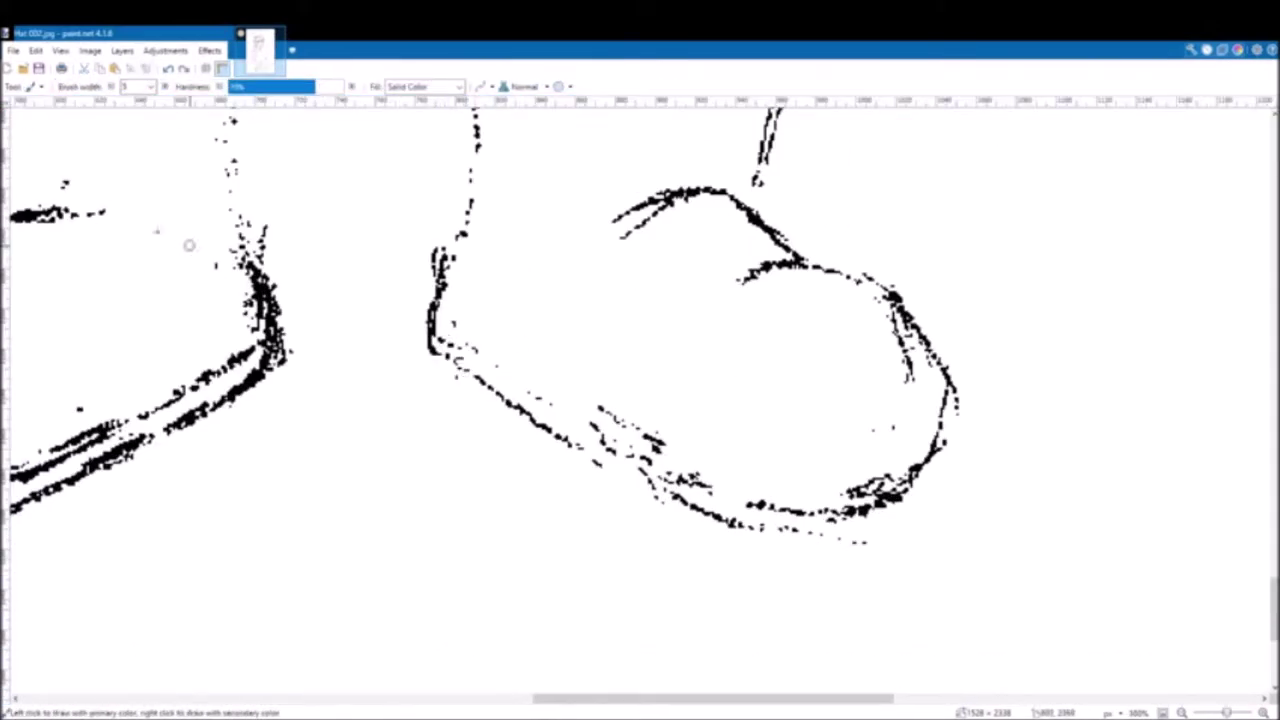
key(o)
drag(430, 349, 880, 551)
drag(580, 416, 578, 445)
drag(730, 484, 722, 516)
drag(880, 551, 866, 541)
drag(722, 516, 712, 518)
scroll(600, 380, up, 3)
drag(477, 231, 430, 585)
drag(461, 354, 478, 358)
mouse_move(445, 470)
mouse_down()
mouse_move(463, 480)
mouse_move(437, 540)
mouse_up()
key(Return)
click(14, 252)
scroll(486, 588, down, 3)
key(o)
drag(432, 410, 866, 593)
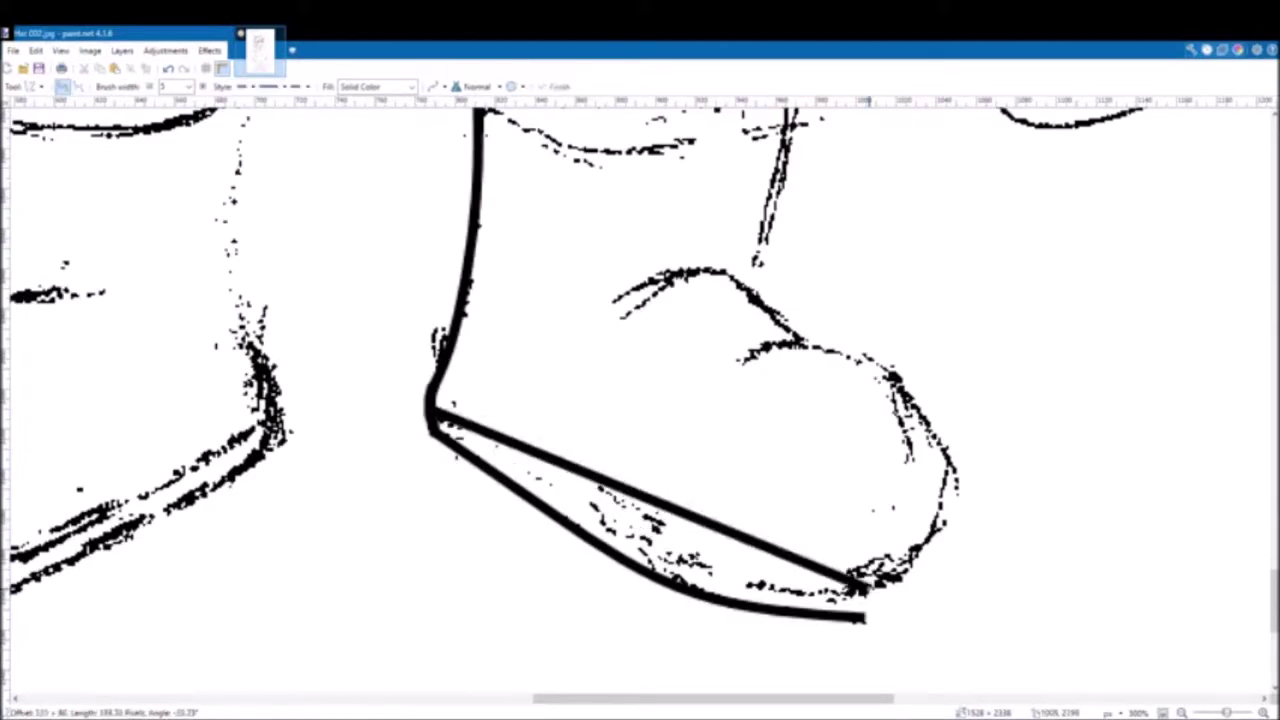
key(ctrl+z)
key(ctrl+z)
key(ctrl+z)
Step: Trace the lower sole edge and the back edge of the picture's right boot with bent Line/Curve strokes
drag(432, 430, 853, 621)
drag(572, 494, 559, 514)
drag(713, 557, 696, 590)
scroll(484, 112, up, 1)
drag(480, 143, 434, 472)
drag(465, 253, 478, 250)
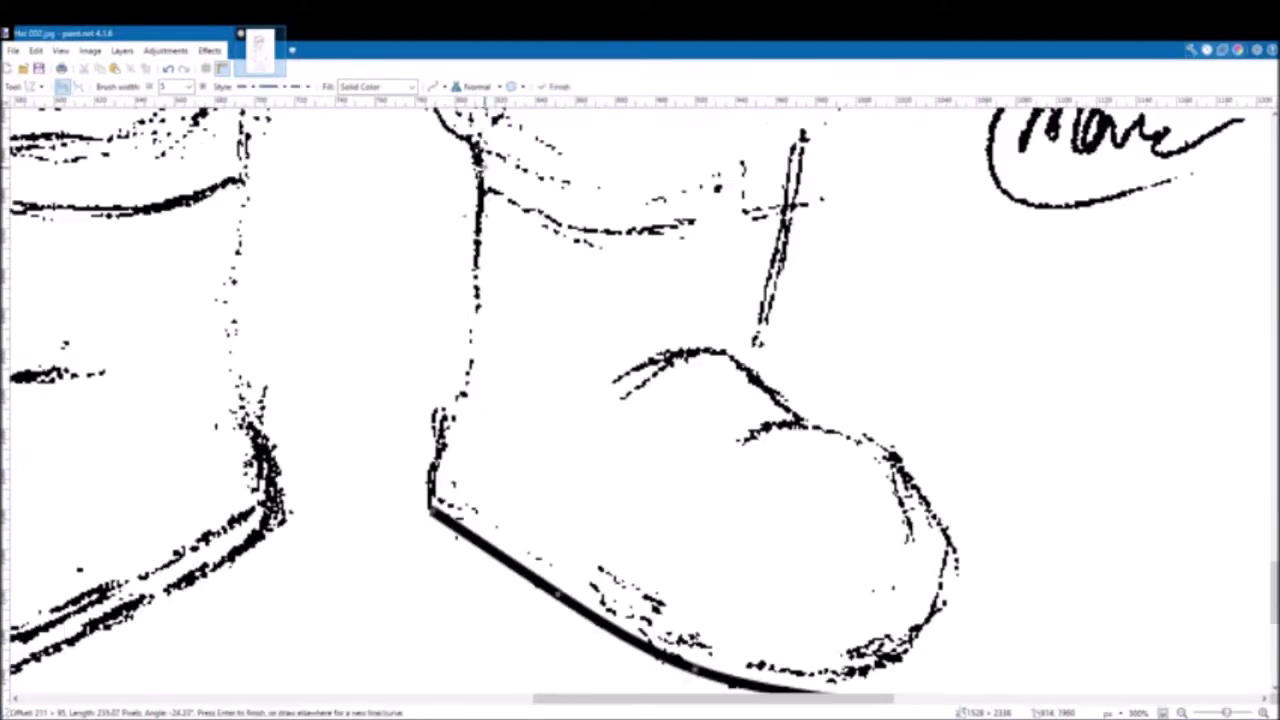
drag(449, 363, 466, 370)
drag(433, 468, 433, 516)
Step: Trace the upper edge of the right boot's sole with a curve running from heel to toe
scroll(462, 501, down, 4)
drag(440, 230, 868, 406)
drag(725, 347, 700, 384)
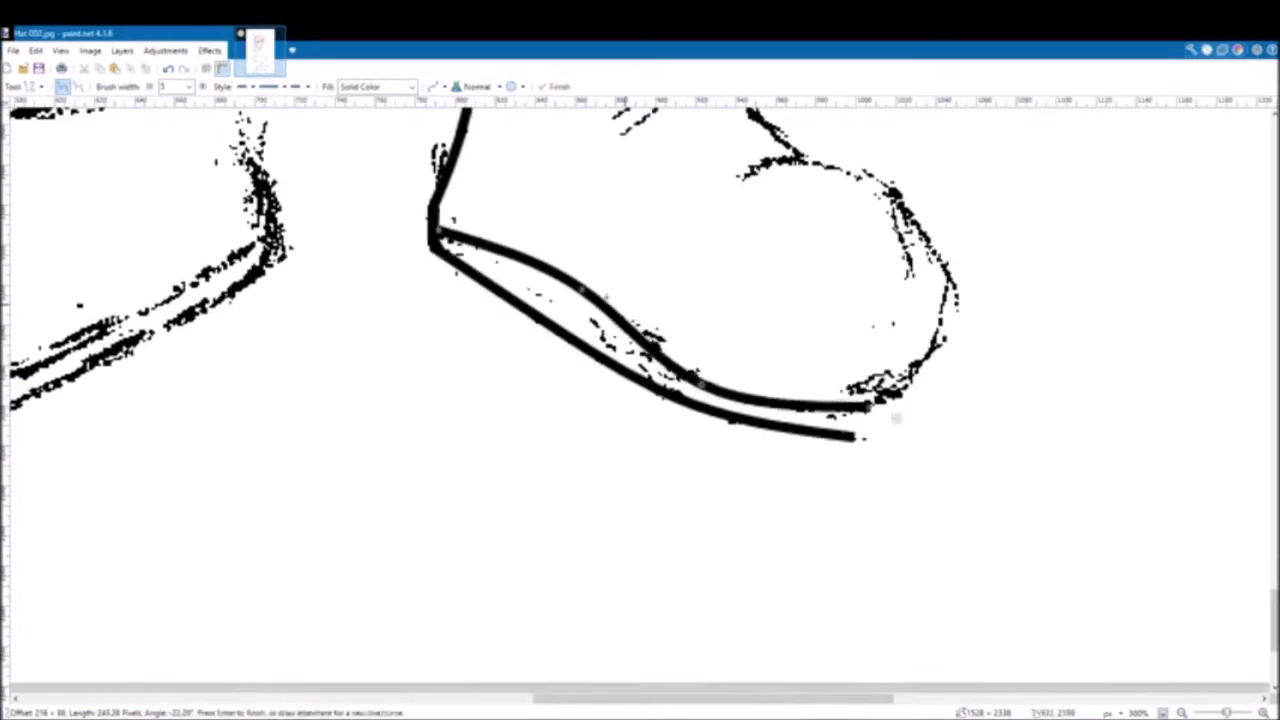
drag(582, 290, 567, 312)
drag(440, 230, 434, 222)
key(Return)
Step: Outline the right boot's rounded toe cap with the Paintbrush and join it to the end of the sole
key(b)
mouse_move(852, 436)
mouse_down()
mouse_move(907, 385)
mouse_move(860, 437)
mouse_up()
key(ctrl+z)
scroll(860, 437, up, 2)
mouse_move(738, 338)
mouse_down()
mouse_move(860, 318)
mouse_move(898, 562)
mouse_move(800, 561)
mouse_up()
key(e)
key(b)
drag(880, 568, 808, 555)
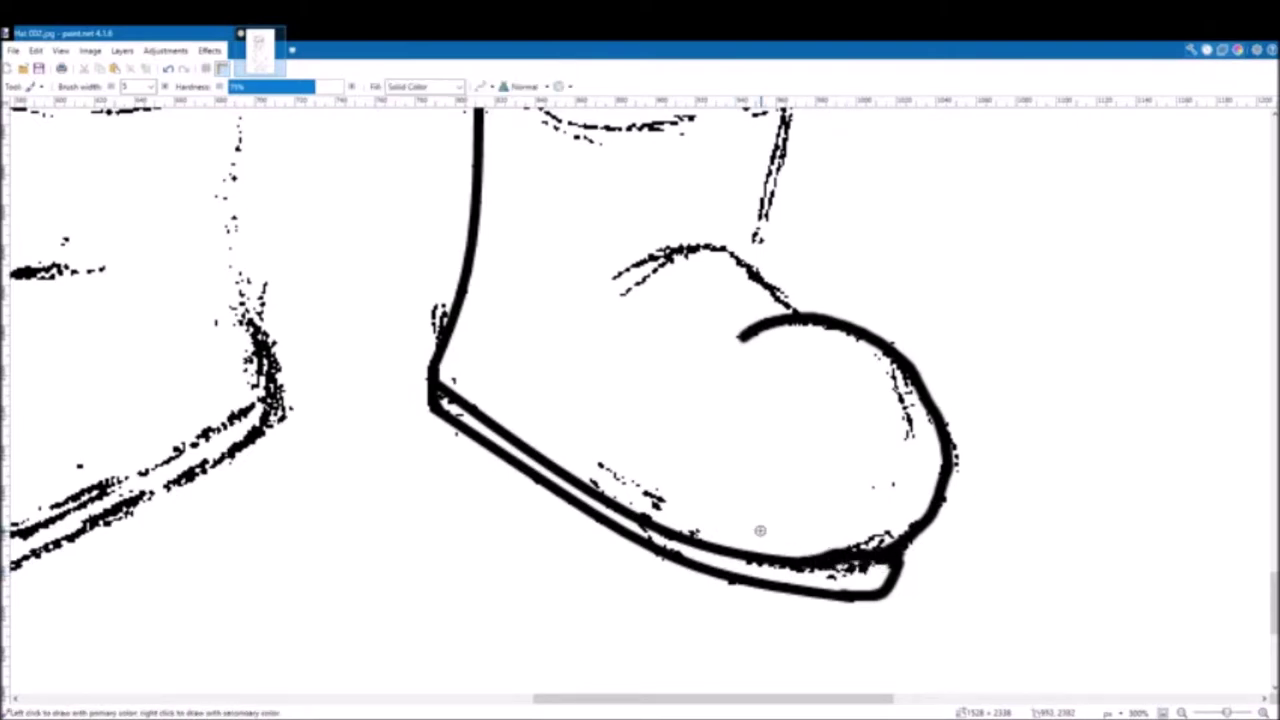
Step: Trace the curved fold above the right boot's toe cap with the Line/Curve tool
scroll(760, 531, up, 2)
key(o)
drag(800, 396, 724, 330)
drag(778, 376, 748, 344)
mouse_move(724, 330)
mouse_down()
mouse_move(644, 355)
mouse_move(673, 338)
mouse_move(623, 377)
mouse_up()
Step: Undo the last strokes and add a tapering crease to the right boot's instep fold with a narrower brush
click(37, 274)
key(ctrl+z)
key(ctrl+z)
key([)
key([)
key([)
drag(676, 332, 610, 358)
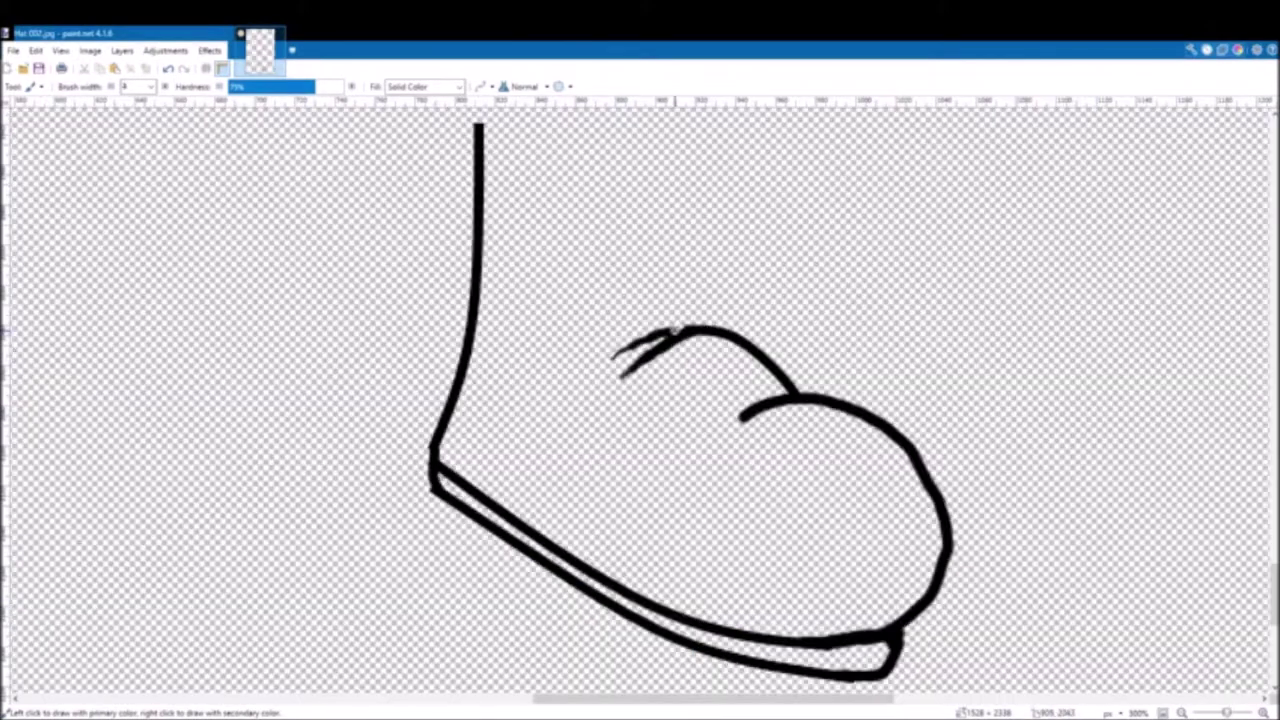
Step: Trace the front edge of the right boot's shaft down to the instep fold
scroll(808, 386, up, 2)
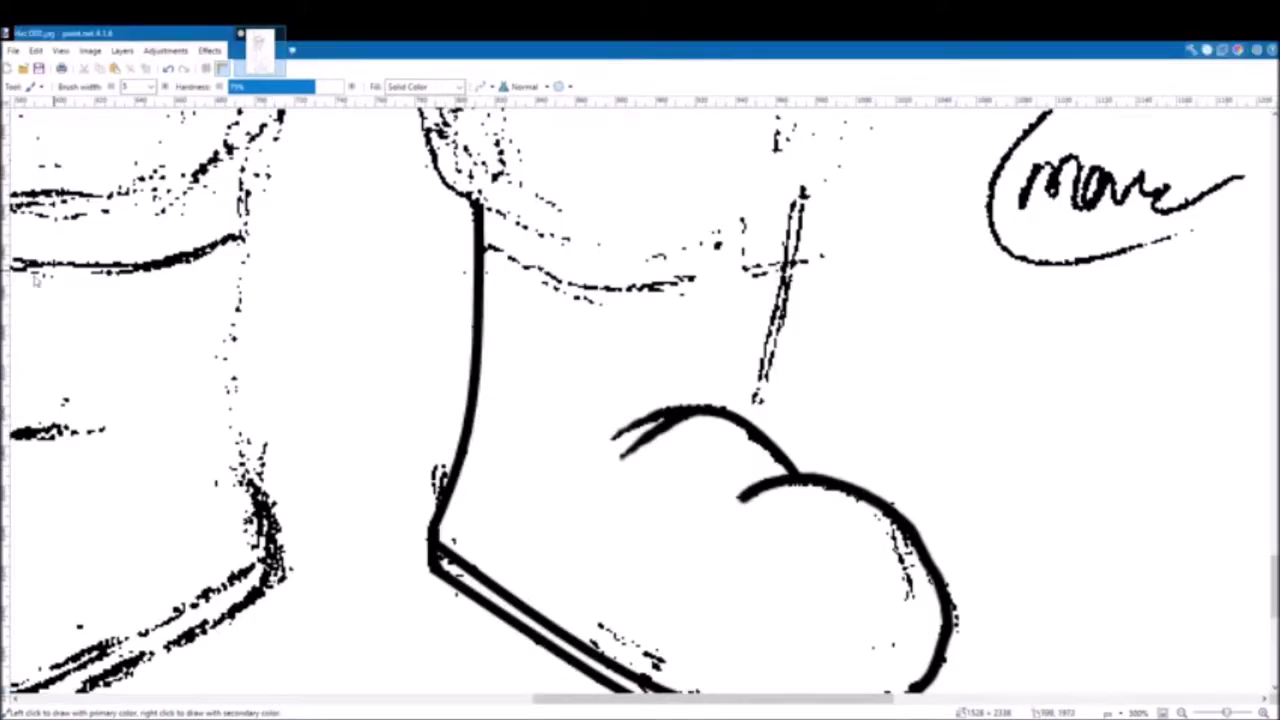
scroll(48, 272, up, 3)
drag(803, 352, 756, 589)
Step: Draw two downward-bent curves across the top of the right boot's shaft to form its upper band
scroll(757, 588, up, 1)
drag(480, 490, 786, 504)
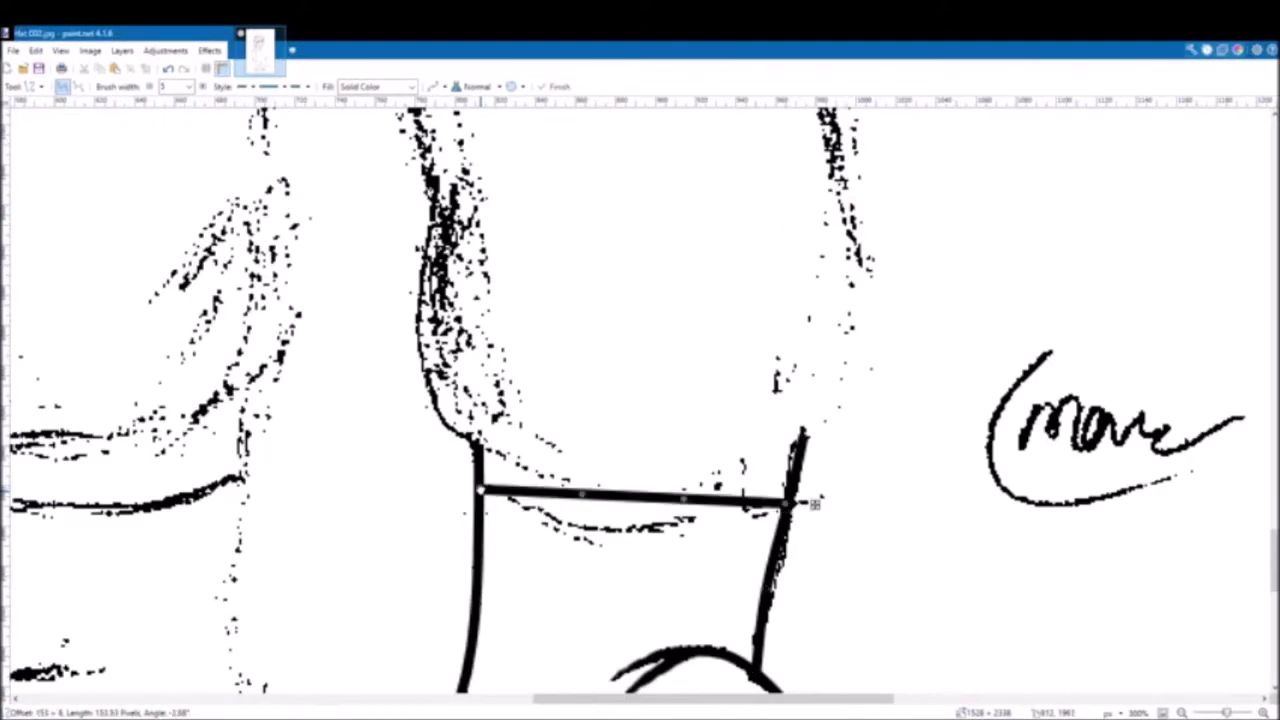
drag(582, 494, 562, 521)
drag(684, 498, 690, 523)
drag(478, 442, 803, 436)
drag(586, 440, 561, 477)
drag(695, 438, 690, 483)
Step: Trace the inner bulge of the right trouser leg with a curve and taper its upper end with the Paintbrush
scroll(436, 300, up, 1)
mouse_move(476, 520)
mouse_down()
mouse_move(430, 290)
mouse_move(437, 302)
mouse_up()
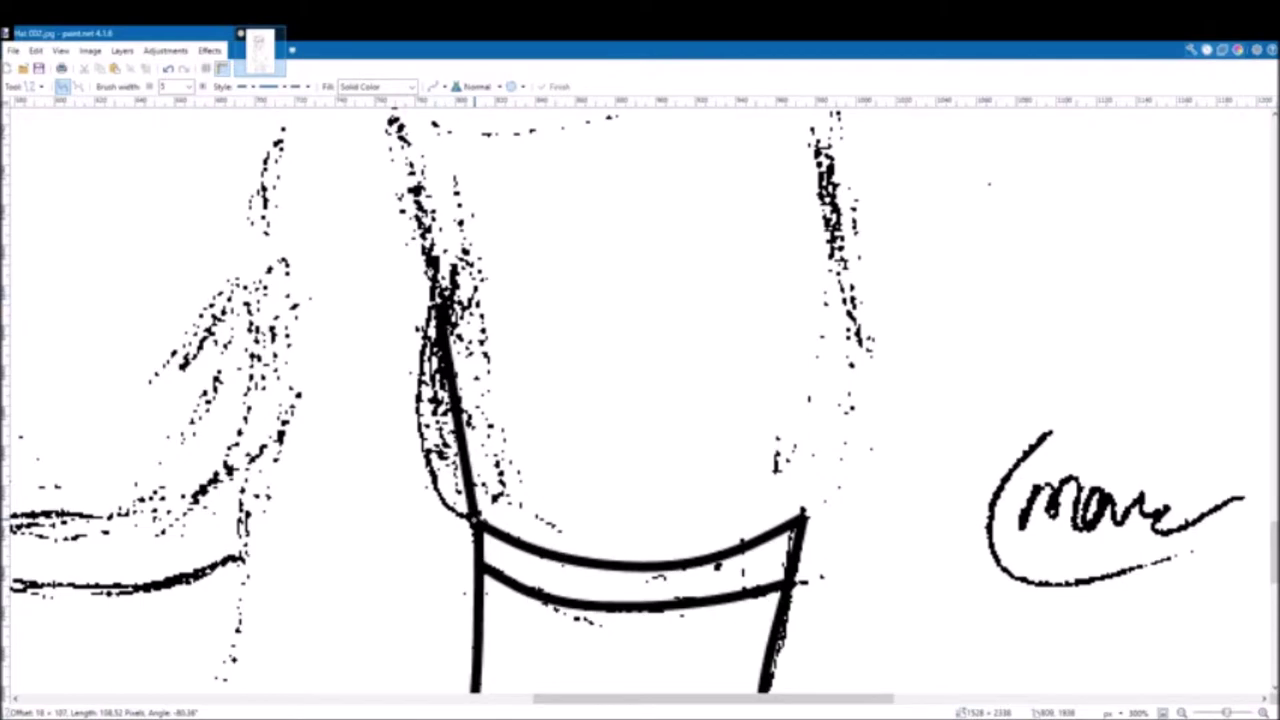
drag(463, 449, 429, 472)
drag(451, 377, 416, 377)
drag(440, 306, 471, 246)
scroll(471, 246, up, 1)
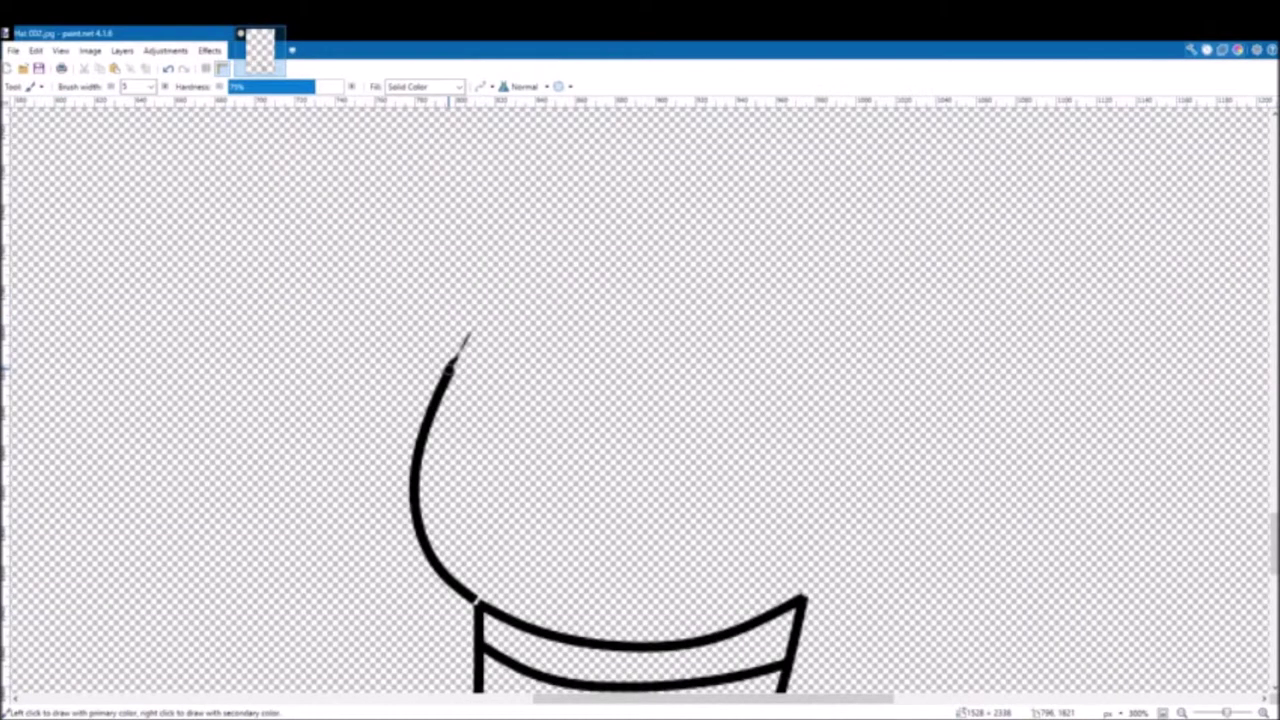
drag(449, 368, 469, 336)
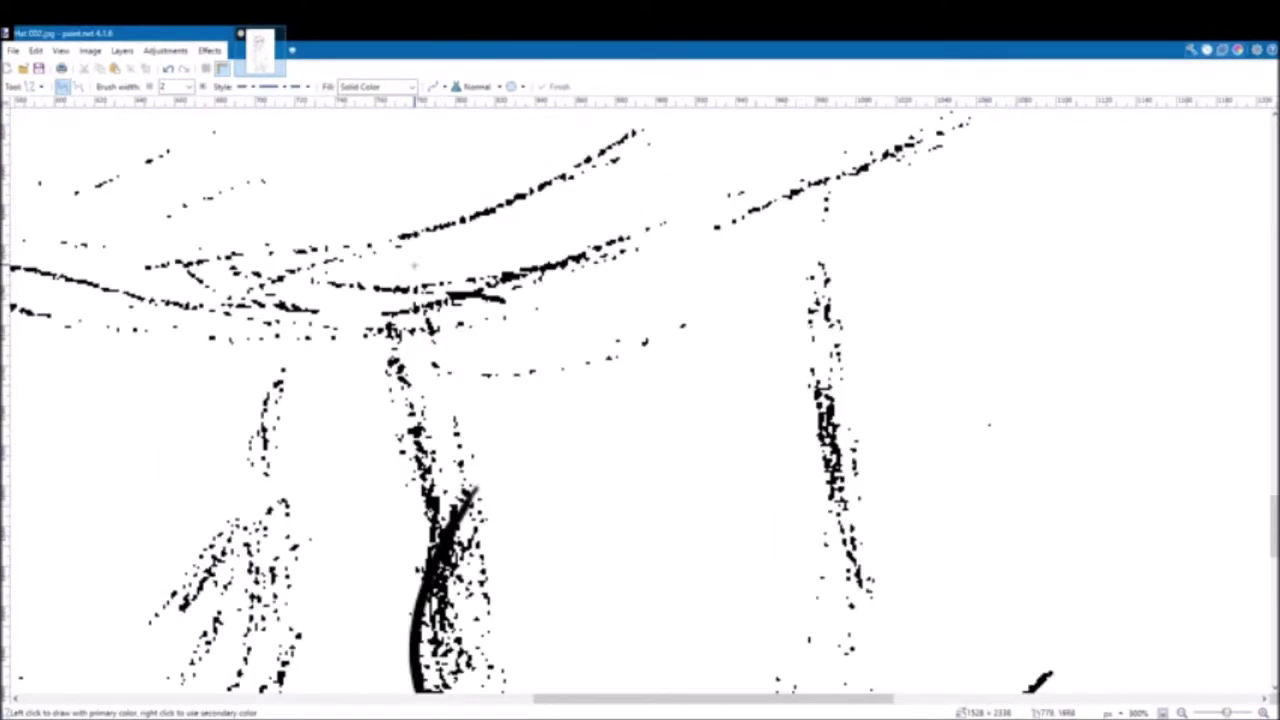
Step: Trace the outer bulge of the right trouser leg with a curve ending at the top of the boot
scroll(414, 266, down, 3)
drag(835, 248, 800, 517)
drag(812, 427, 864, 453)
drag(823, 338, 867, 341)
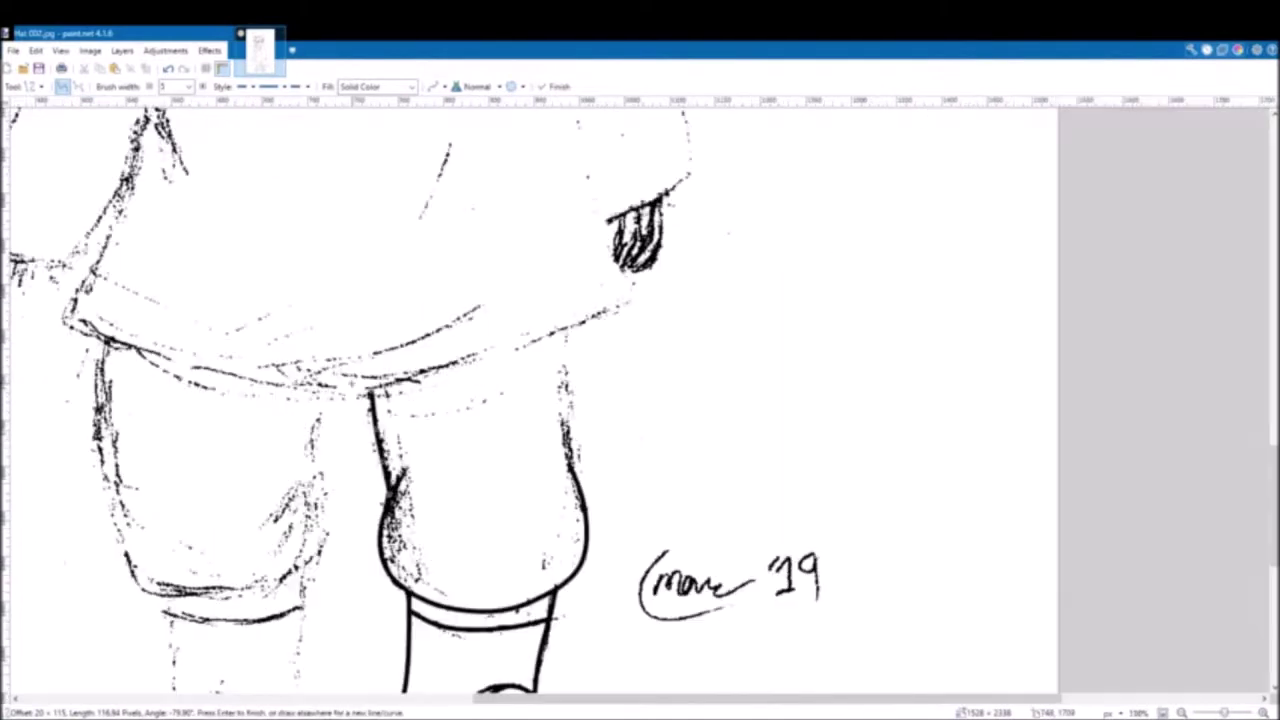
Step: Trace the coat's lower hem with one long curve spanning both legs
drag(64, 313, 634, 292)
mouse_move(254, 308)
mouse_down()
mouse_move(254, 365)
mouse_move(276, 336)
mouse_up()
scroll(453, 412, up, 2)
scroll(715, 453, down, 1)
key(ctrl+z)
Step: Trace the upper outer edge of the right trouser leg from the coat hem and add its inward fold line
mouse_move(715, 453)
mouse_down()
mouse_move(707, 146)
mouse_move(713, 449)
mouse_up()
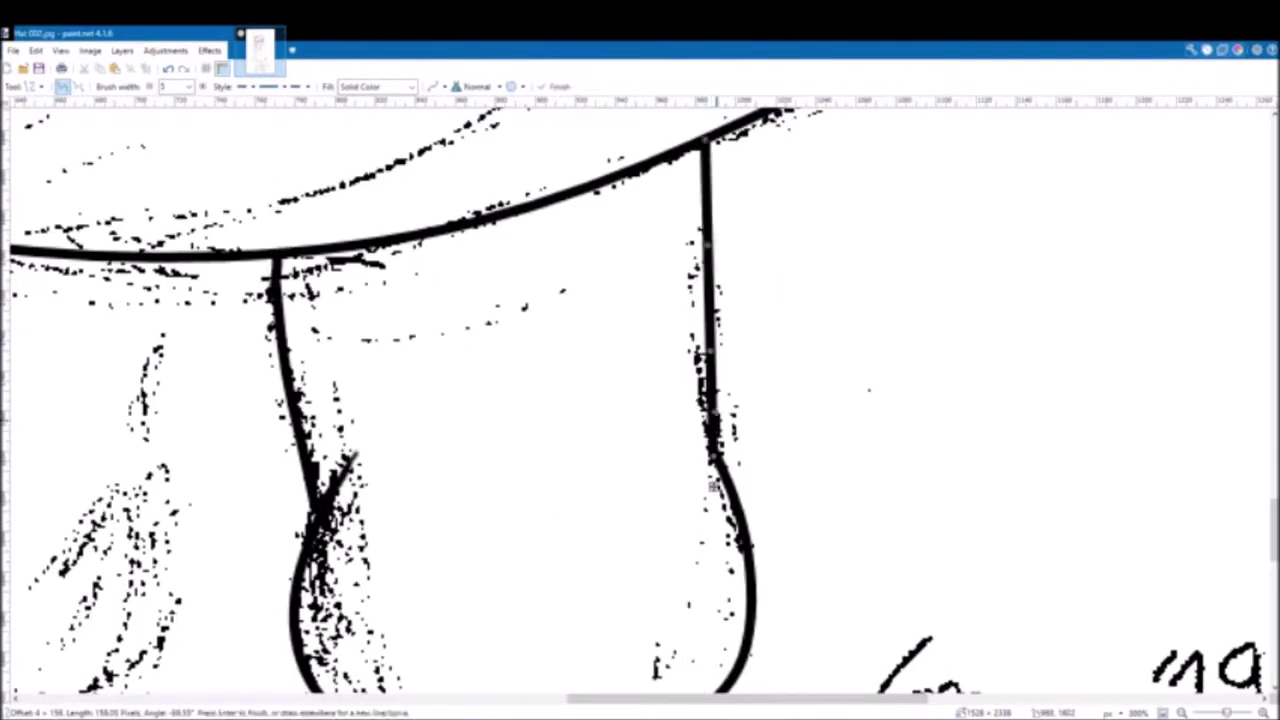
drag(708, 243, 716, 245)
scroll(715, 290, down, 3)
scroll(715, 290, up, 1)
drag(714, 291, 700, 362)
Step: Taper the fold line on the right trouser leg's outer side with a narrower Paintbrush
scroll(713, 325, up, 1)
key(e)
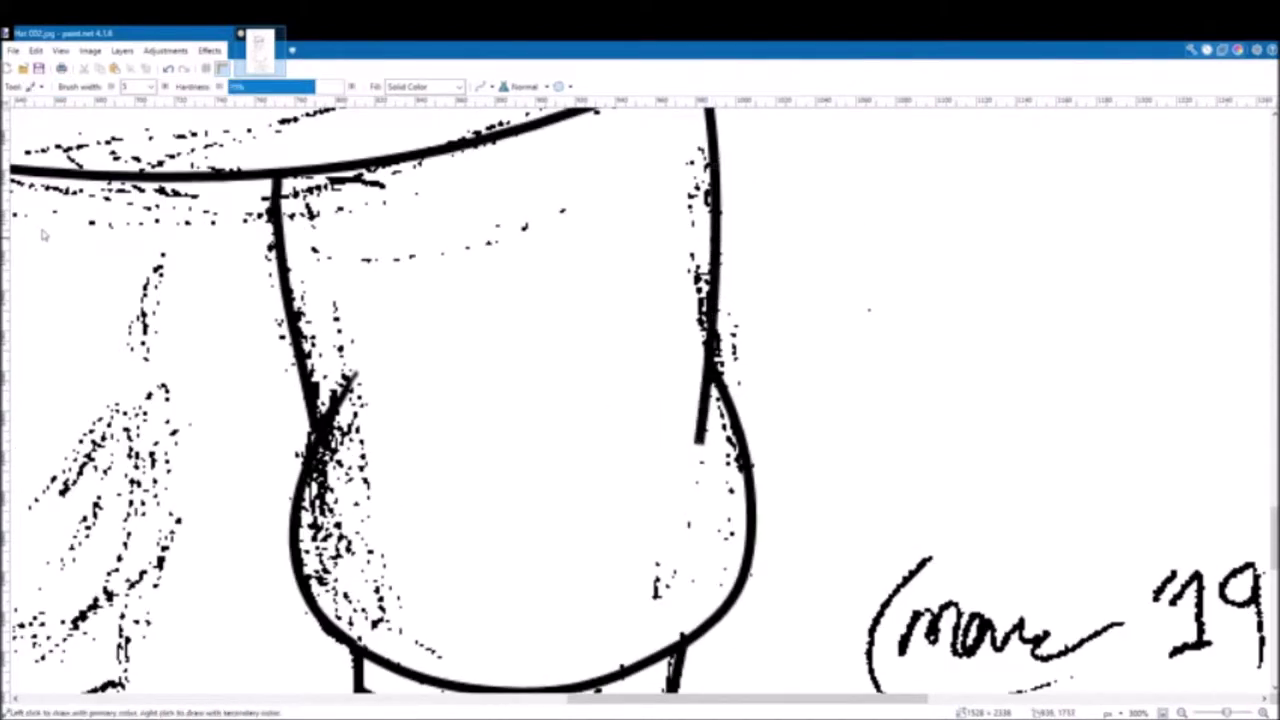
key(b)
drag(705, 396, 685, 438)
key([)
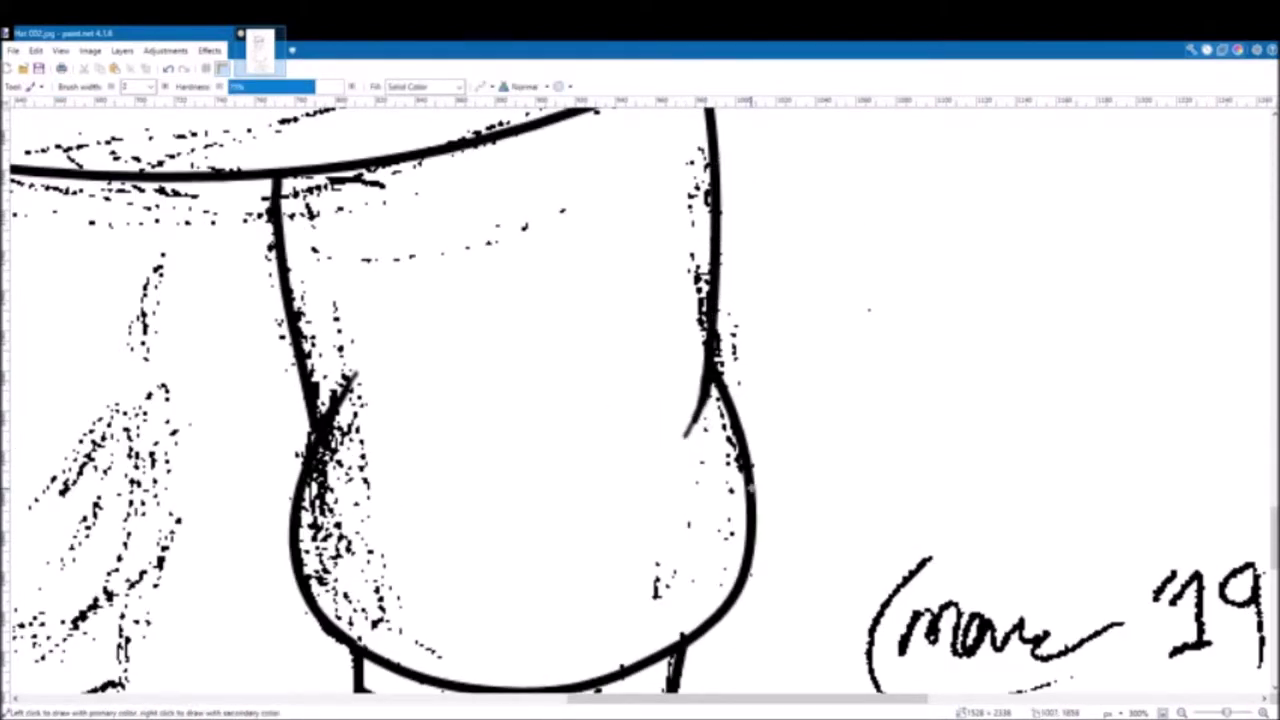
scroll(480, 467, down, 4)
scroll(480, 467, left, 7)
scroll(709, 380, up, 5)
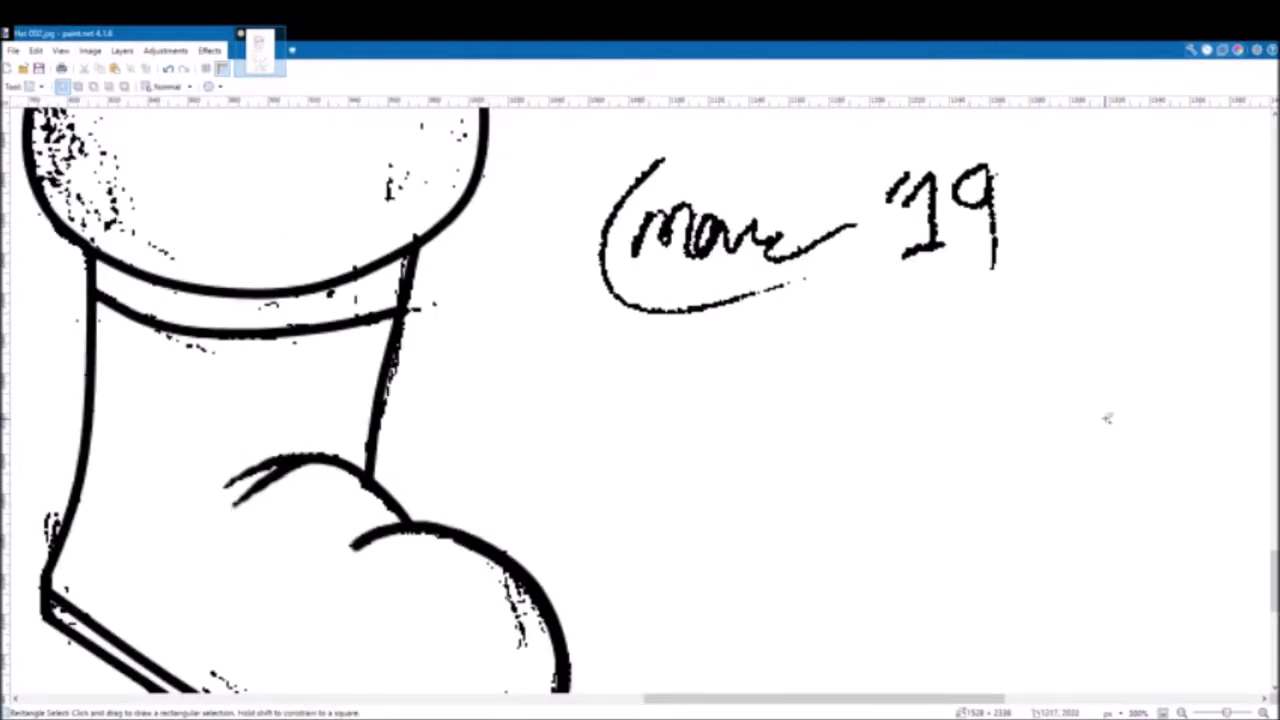
key(Delete)
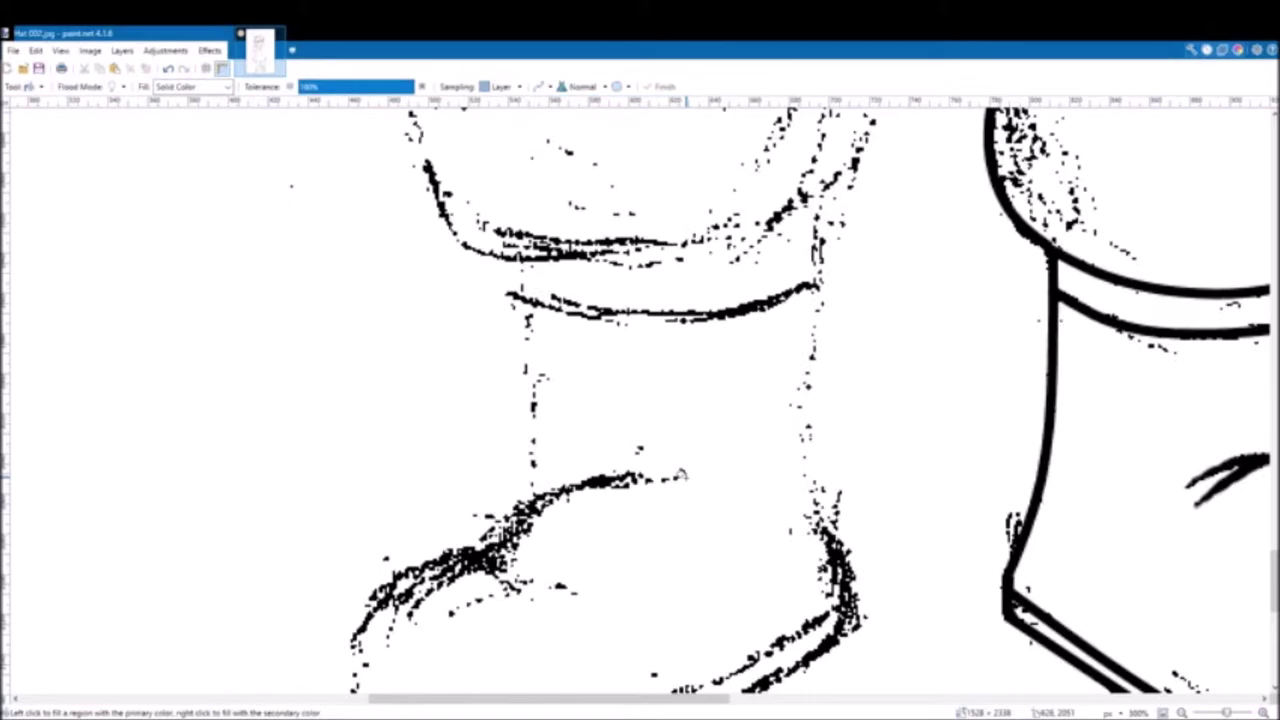
Step: Trace the left boot's shaft edges, its upper band line and the instep fold with Line/Curve strokes
scroll(682, 476, down, 3)
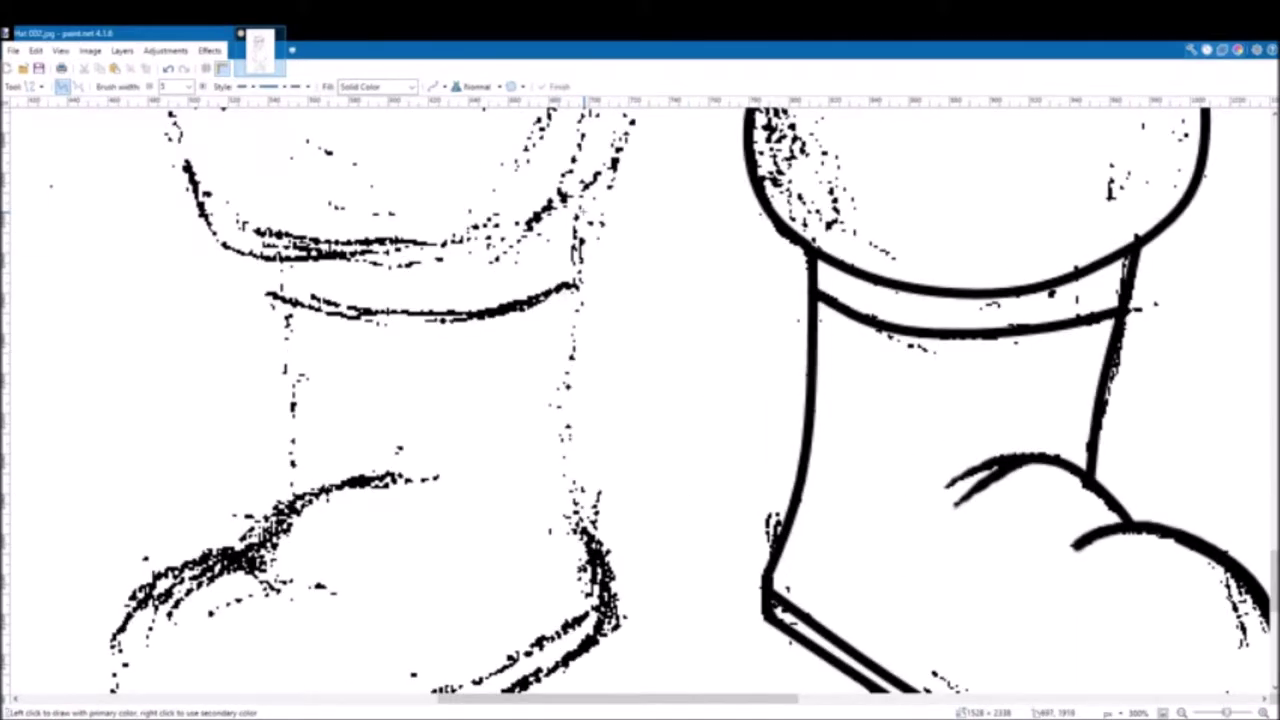
scroll(286, 358, down, 3)
scroll(286, 358, left, 2)
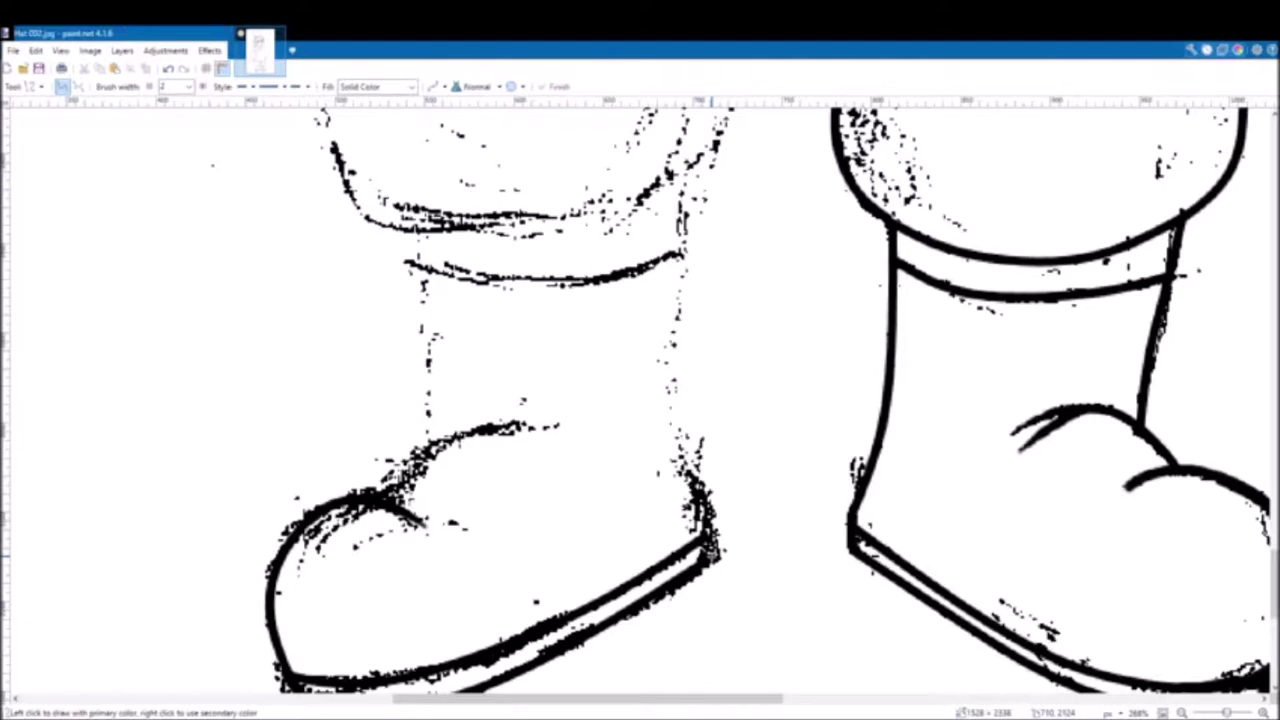
drag(708, 548, 681, 254)
drag(681, 254, 410, 264)
drag(425, 268, 432, 442)
drag(378, 496, 556, 427)
Step: Trace the bulging lower contour of the left trouser leg with a bent curve
scroll(556, 427, up, 3)
drag(335, 310, 731, 268)
drag(467, 296, 387, 383)
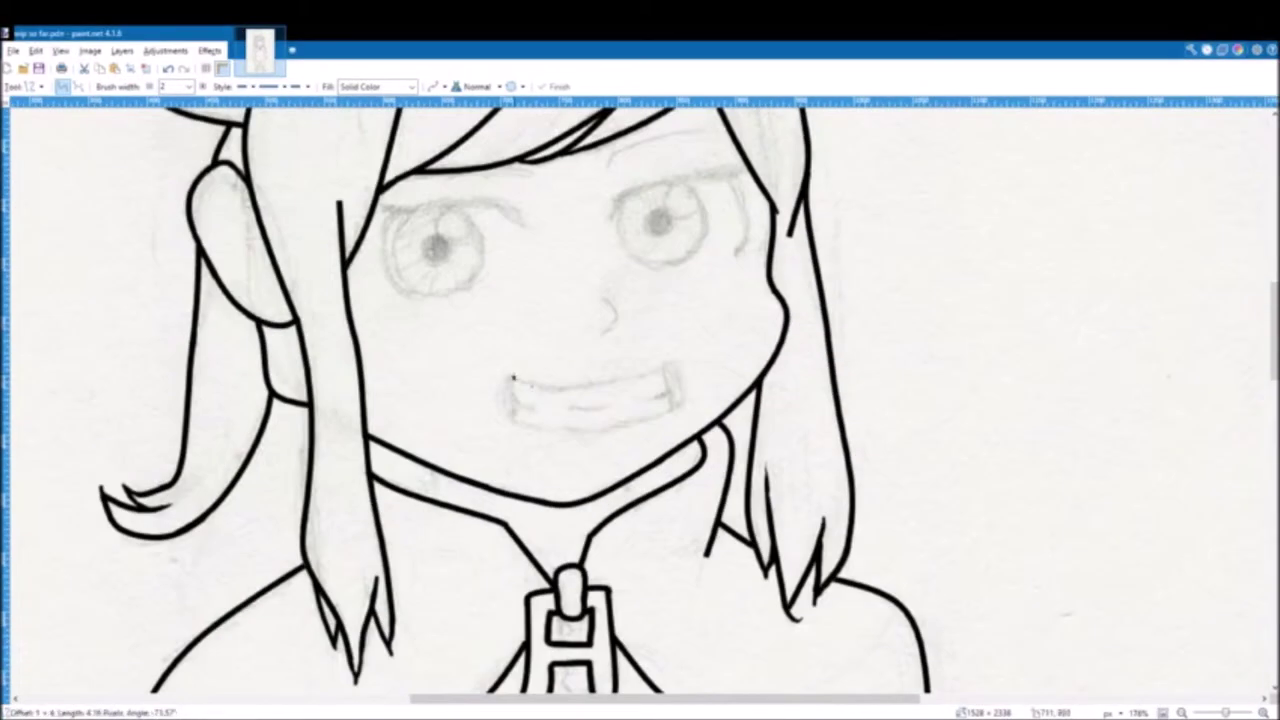
Step: Trace the grinning mouth's upper and lower lines and its left corner with thin Line/Curve strokes
drag(510, 380, 664, 369)
scroll(691, 377, up, 2)
drag(500, 428, 730, 412)
drag(502, 363, 530, 408)
drag(511, 378, 513, 403)
scroll(514, 433, up, 7)
drag(467, 406, 503, 325)
drag(478, 379, 471, 376)
Step: Trace the mouth's right corner and complete the curved detail lines at both ends of the grin
scroll(512, 432, right, 4)
drag(857, 310, 882, 437)
drag(836, 222, 805, 369)
drag(815, 320, 857, 342)
drag(840, 225, 833, 220)
scroll(901, 461, down, 4)
drag(489, 361, 487, 474)
drag(488, 399, 471, 391)
drag(487, 437, 465, 435)
scroll(452, 376, up, 3)
scroll(520, 400, right, 4)
drag(789, 311, 843, 505)
drag(809, 374, 858, 318)
scroll(895, 430, down, 5)
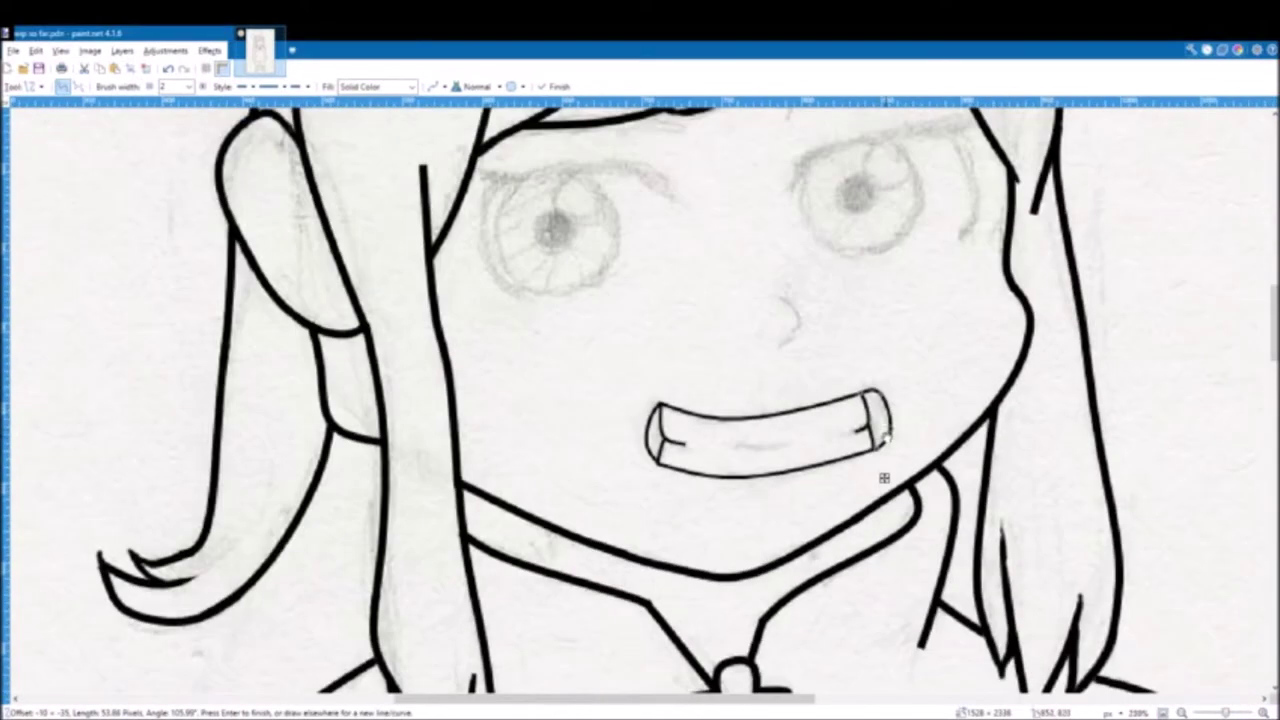
Step: Trace the small nose line with a thin curve bent outward along the sketch
scroll(803, 318, up, 4)
drag(755, 257, 751, 386)
drag(754, 300, 801, 292)
scroll(838, 394, down, 4)
scroll(840, 394, down, 2)
scroll(930, 246, up, 3)
drag(700, 249, 877, 193)
drag(759, 230, 722, 220)
mouse_move(818, 212)
mouse_down()
mouse_move(840, 190)
mouse_move(808, 195)
mouse_up()
key(Return)
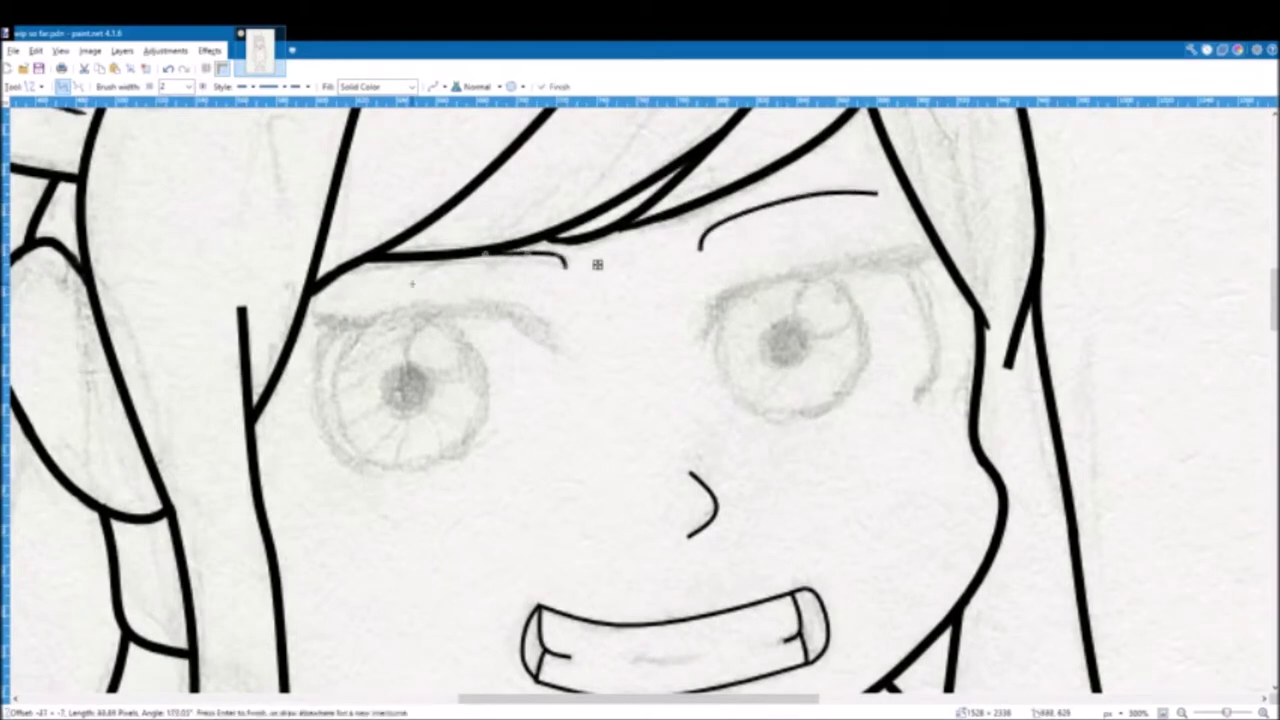
key(ctrl+z)
key(ctrl+z)
key(ctrl+z)
key(ctrl+z)
Step: Trace the left eye's upper lash line and curved outer side line with Line/Curve strokes
drag(359, 469, 333, 329)
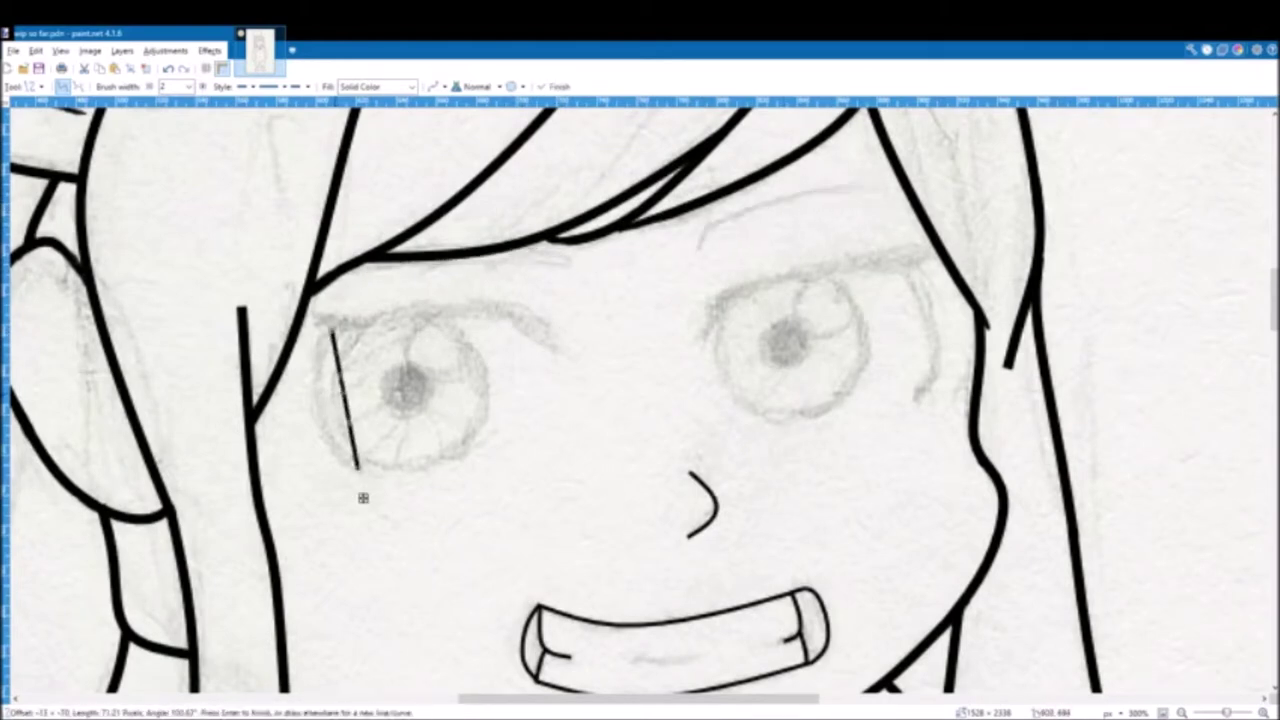
drag(342, 376, 321, 378)
drag(351, 423, 328, 435)
drag(561, 356, 334, 322)
scroll(189, 88, down, 2)
drag(485, 345, 505, 310)
drag(409, 333, 406, 315)
drag(360, 468, 334, 322)
mouse_move(343, 371)
mouse_down()
mouse_move(323, 385)
mouse_move(331, 441)
mouse_move(325, 340)
mouse_move(303, 327)
mouse_move(313, 395)
mouse_up()
Step: Taper the inner end of the left eye's lash line with the Eraser
scroll(189, 88, up, 1)
scroll(334, 300, up, 2)
click(20, 231)
key(ctrl+z)
scroll(314, 377, right, 3)
key(e)
drag(490, 335, 536, 401)
Step: Trace the right eye's upper lash line and bent outer side line, filling their shared corner with the Paintbrush
key(o)
drag(722, 358, 1055, 230)
drag(930, 262, 930, 245)
drag(1028, 240, 1040, 447)
drag(1034, 312, 1058, 307)
drag(1037, 378, 1070, 405)
key(b)
drag(1042, 242, 1054, 276)
Step: Taper the lower tip of the right eye's side line and the inner end of its lash line with the Eraser
key(e)
drag(194, 524, 226, 550)
scroll(706, 545, up, 3)
scroll(578, 473, right, 6)
scroll(578, 473, up, 2)
drag(910, 448, 878, 508)
drag(968, 492, 912, 548)
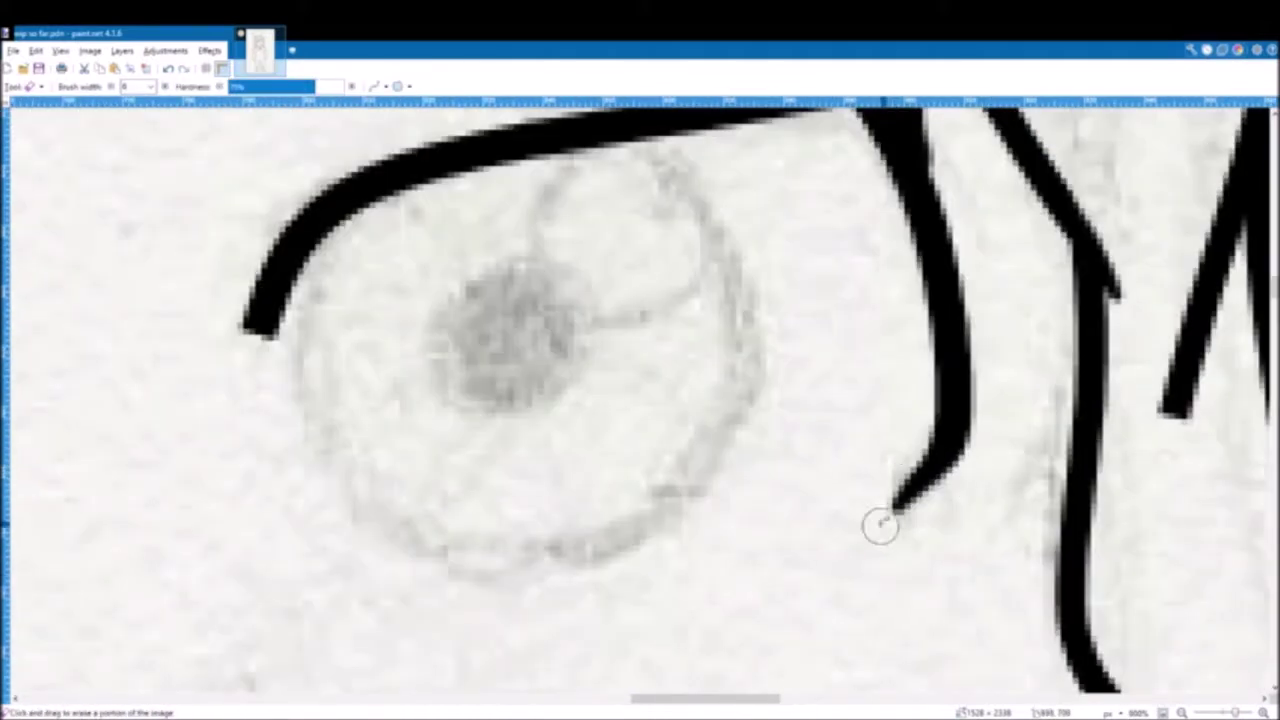
scroll(600, 460, up, 1)
drag(302, 362, 274, 418)
drag(237, 354, 236, 406)
Step: Refine the right eye's lash strokes with a narrower Eraser and Paintbrush, thinning the underside of the upper lash line
scroll(310, 426, up, 2)
key(bracketleft)
key(bracketleft)
key(bracketleft)
key(bracketleft)
drag(937, 342, 933, 398)
key(b)
drag(933, 299, 920, 323)
scroll(946, 309, down, 4)
key(e)
scroll(710, 358, up, 5)
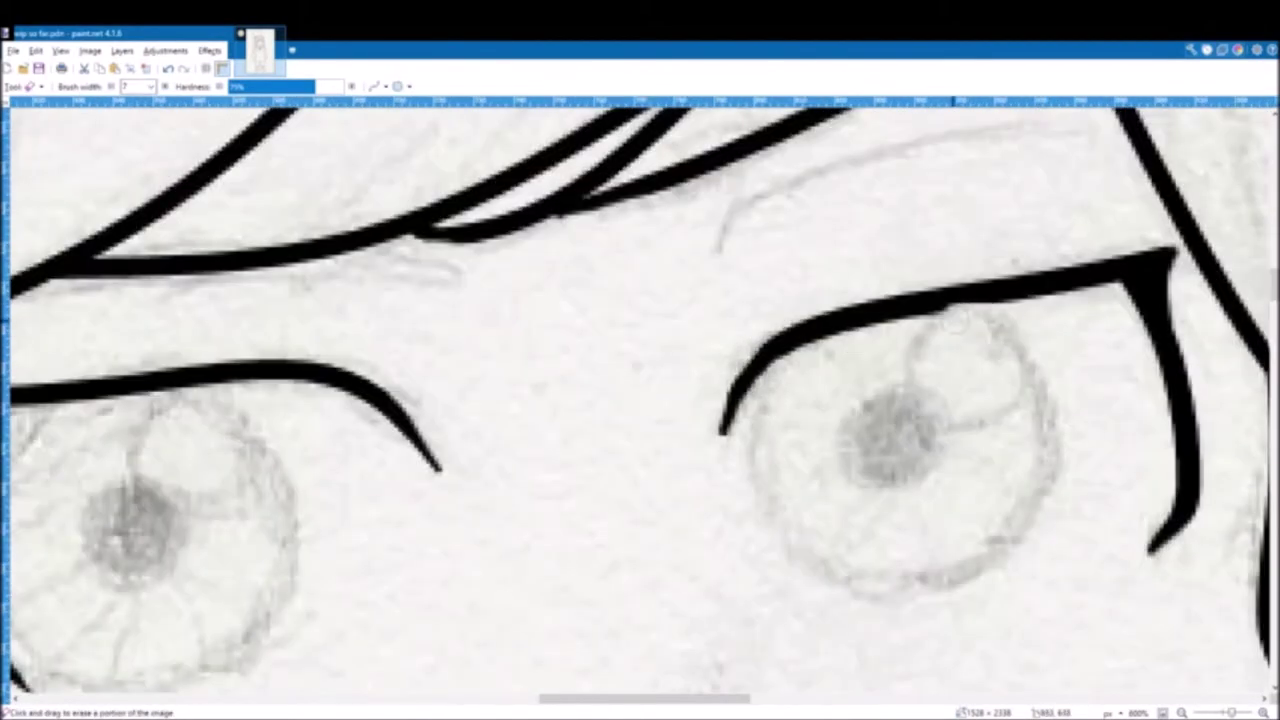
drag(808, 352, 936, 324)
scroll(600, 380, left, 3)
drag(213, 408, 206, 440)
key(ctrl+z)
Step: Paint a round black pupil in each eye with single dabs of a 24-pixel Paintbrush
scroll(416, 406, down, 1)
key(b)
scroll(144, 87, down, 1)
double_click(144, 87)
text(24)
click(417, 496)
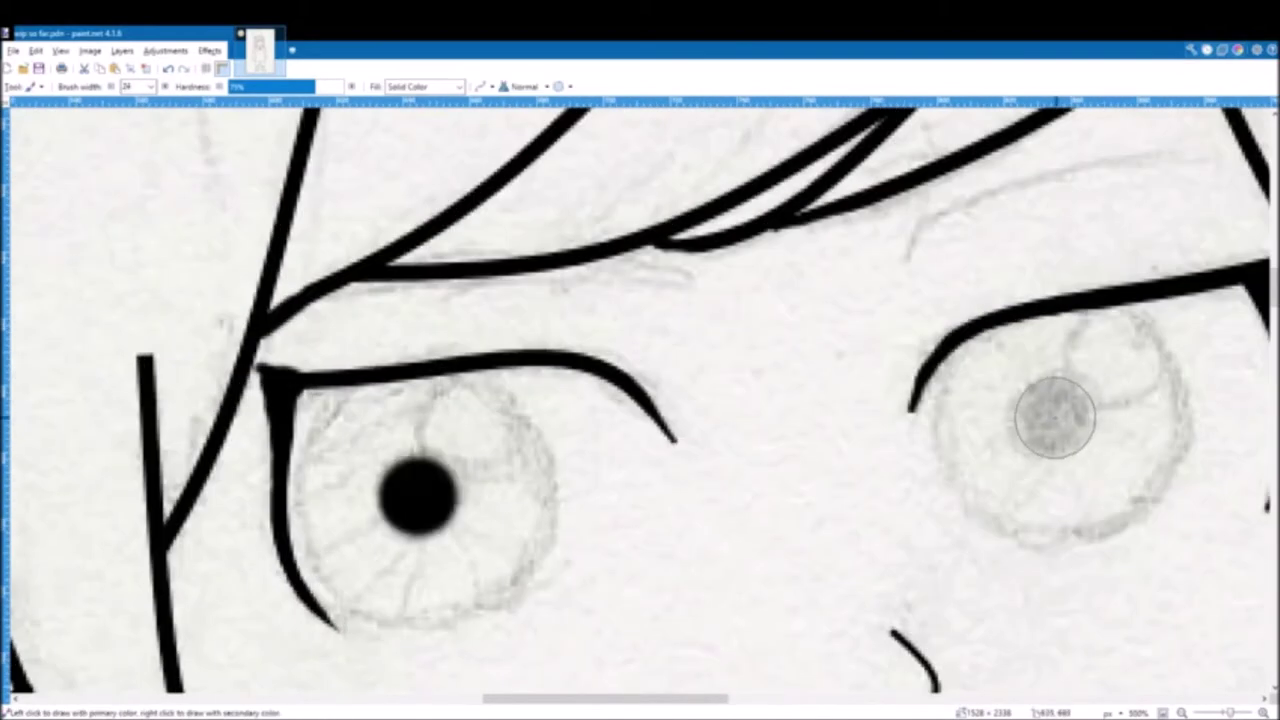
click(1054, 418)
scroll(159, 463, down, 1)
key(ctrl+z)
click(1054, 337)
Step: Paint the inner fingers and thumb hanging below the left sleeve with a narrow Paintbrush
scroll(830, 311, down, 4)
scroll(908, 527, down, 1)
scroll(714, 566, up, 4)
scroll(714, 566, down, 1)
double_click(144, 87)
text(4)
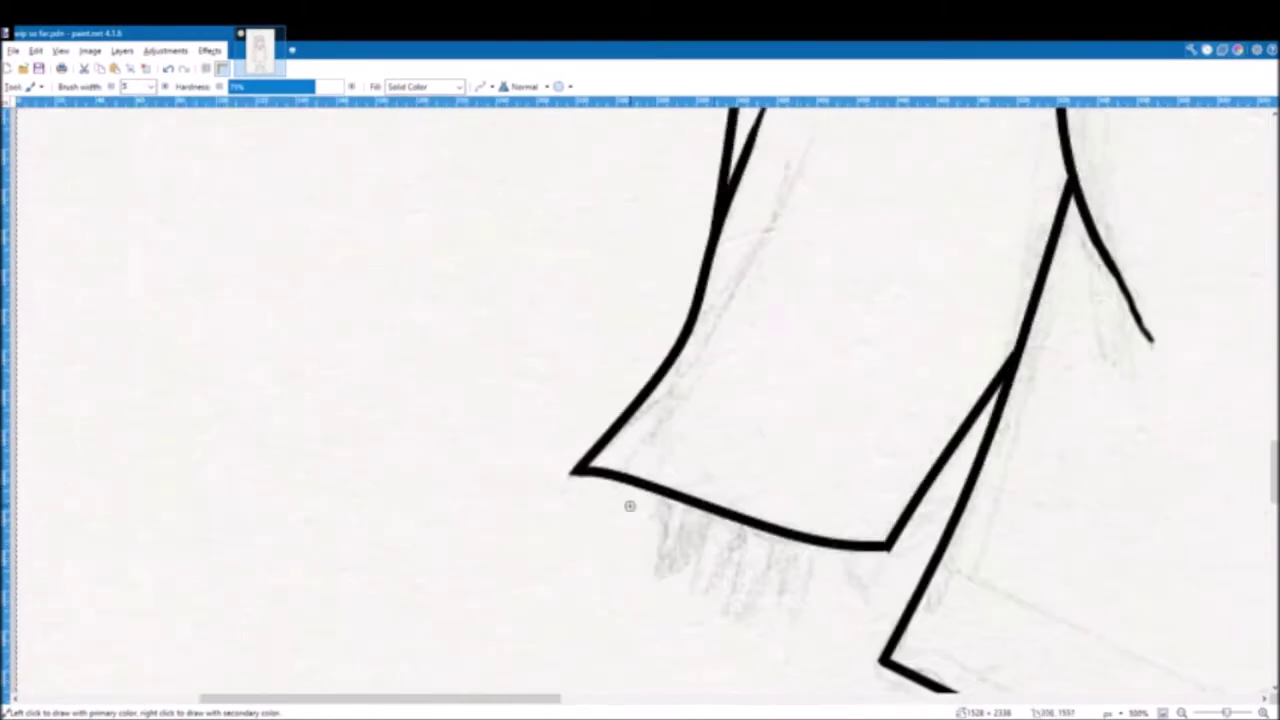
scroll(629, 506, down, 1)
scroll(694, 540, up, 2)
drag(870, 432, 850, 520)
drag(820, 418, 848, 522)
drag(900, 432, 935, 498)
drag(960, 438, 968, 508)
Step: Paint the remaining outer fingers of the hand below the left sleeve
drag(820, 420, 766, 530)
key(ctrl+z)
mouse_move(762, 406)
mouse_down()
mouse_move(748, 531)
mouse_move(763, 407)
mouse_move(704, 502)
mouse_up()
mouse_move(710, 414)
mouse_down()
mouse_move(706, 508)
mouse_move(705, 420)
mouse_up()
drag(679, 379, 644, 442)
mouse_move(706, 410)
mouse_down()
mouse_move(658, 454)
mouse_move(644, 443)
mouse_up()
scroll(860, 450, down, 5)
scroll(832, 441, up, 6)
drag(800, 410, 802, 418)
Step: Outline the thumb of the hand below the right sleeve with a narrower Paintbrush
scroll(797, 430, down, 6)
scroll(859, 460, up, 7)
key(bracketleft)
key(bracketleft)
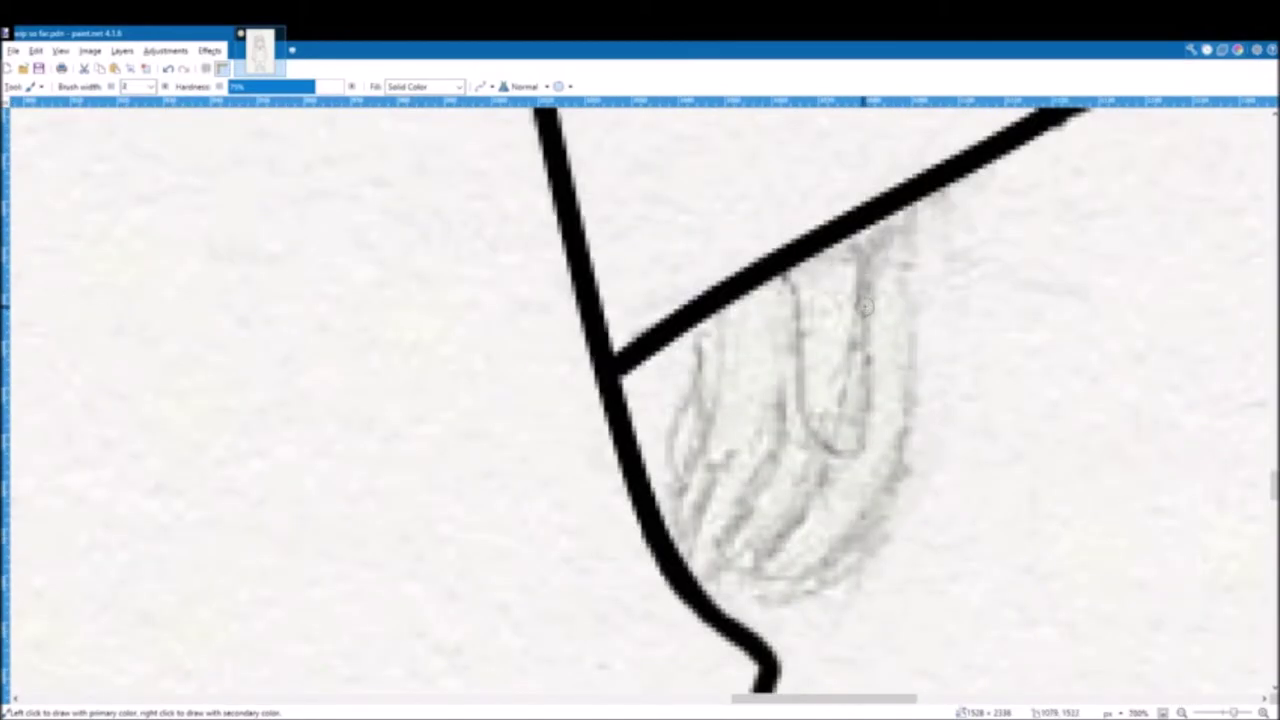
drag(865, 310, 888, 222)
drag(770, 280, 803, 336)
drag(803, 416, 845, 451)
drag(865, 310, 840, 452)
drag(800, 332, 808, 428)
Step: Paint the right hand's outer contour and its curled finger lines
mouse_move(912, 205)
mouse_down()
mouse_move(855, 535)
mouse_move(765, 578)
mouse_up()
drag(820, 452, 745, 548)
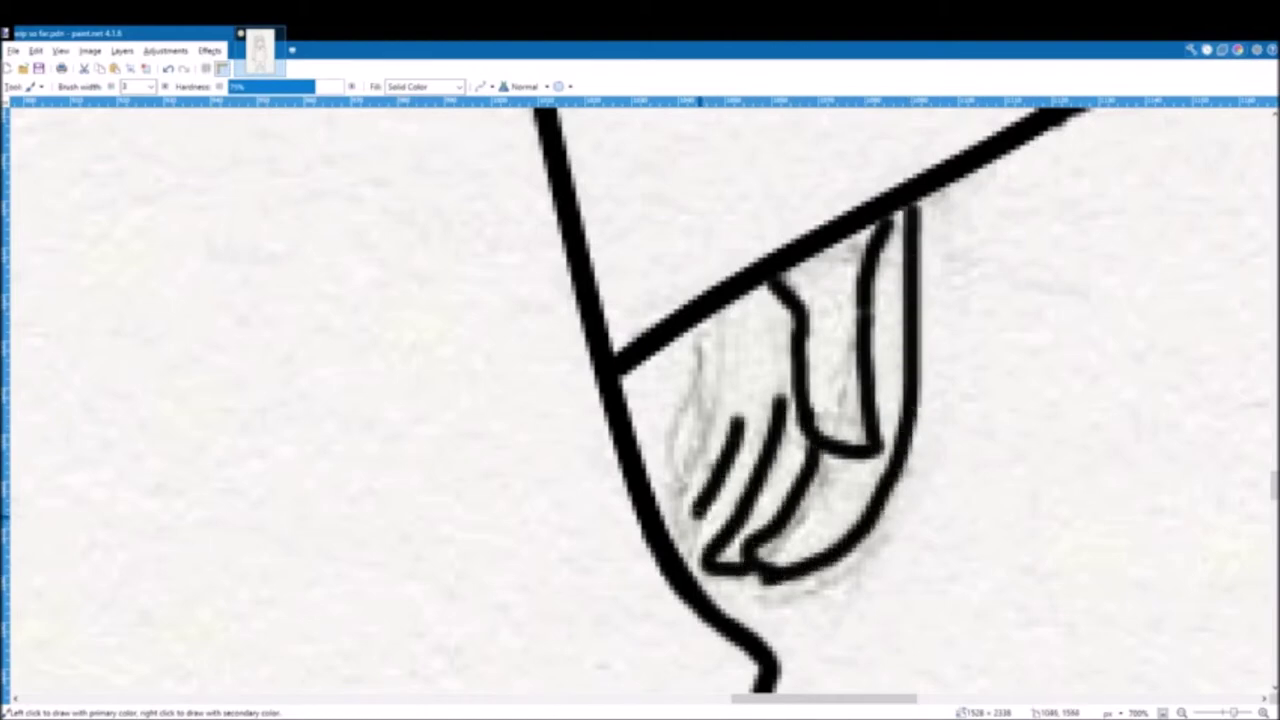
drag(700, 386, 692, 484)
key(ctrl+z)
mouse_move(700, 322)
mouse_down()
mouse_move(713, 398)
mouse_move(702, 490)
mouse_move(655, 509)
mouse_up()
Step: Refine the finger lines of the right hand with the Eraser and Paintbrush
scroll(905, 445, down, 4)
scroll(910, 460, up, 5)
key(e)
key(e)
mouse_move(779, 470)
mouse_down()
mouse_move(759, 465)
mouse_move(813, 305)
mouse_up()
key(e)
drag(812, 392, 826, 333)
scroll(818, 290, down, 3)
scroll(740, 378, up, 3)
scroll(778, 348, down, 4)
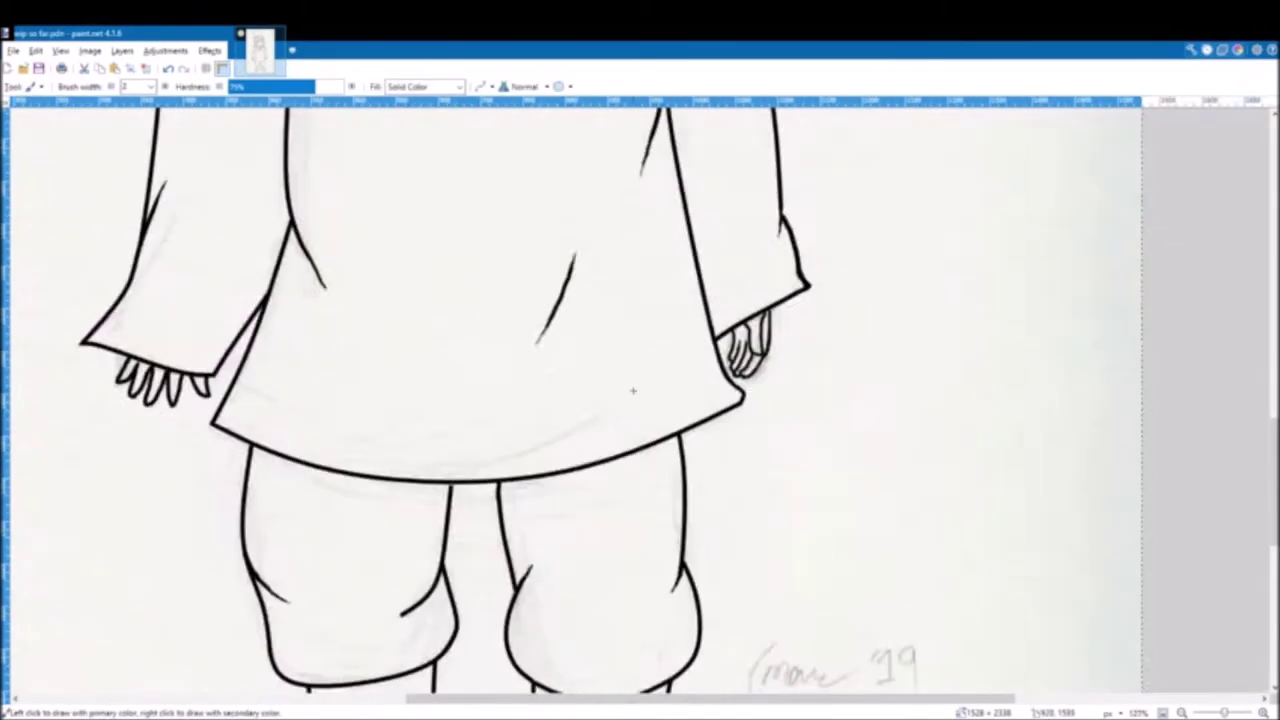
scroll(610, 354, up, 2)
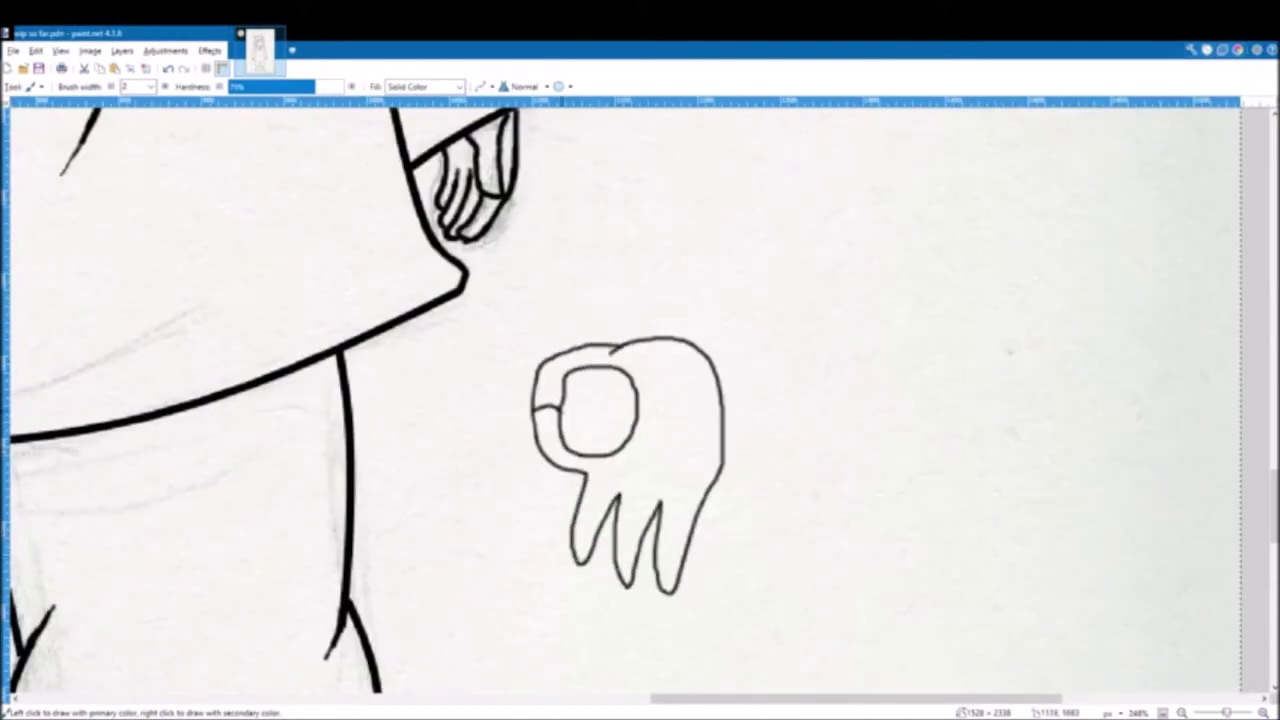
drag(550, 405, 564, 402)
key(ctrl+z)
key(ctrl+z)
key(ctrl+z)
key(ctrl+z)
Step: Select the coat's body and sleeves with the Magic Wand, adjusting the tolerance to 59%
scroll(600, 420, down, 3)
scroll(400, 340, up, 3)
scroll(777, 443, down, 3)
scroll(602, 459, down, 1)
scroll(602, 459, down, 3)
scroll(602, 459, up, 3)
click(21, 198)
click(495, 430)
click(300, 88)
scroll(588, 390, up, 10)
click(363, 88)
scroll(414, 263, down, 11)
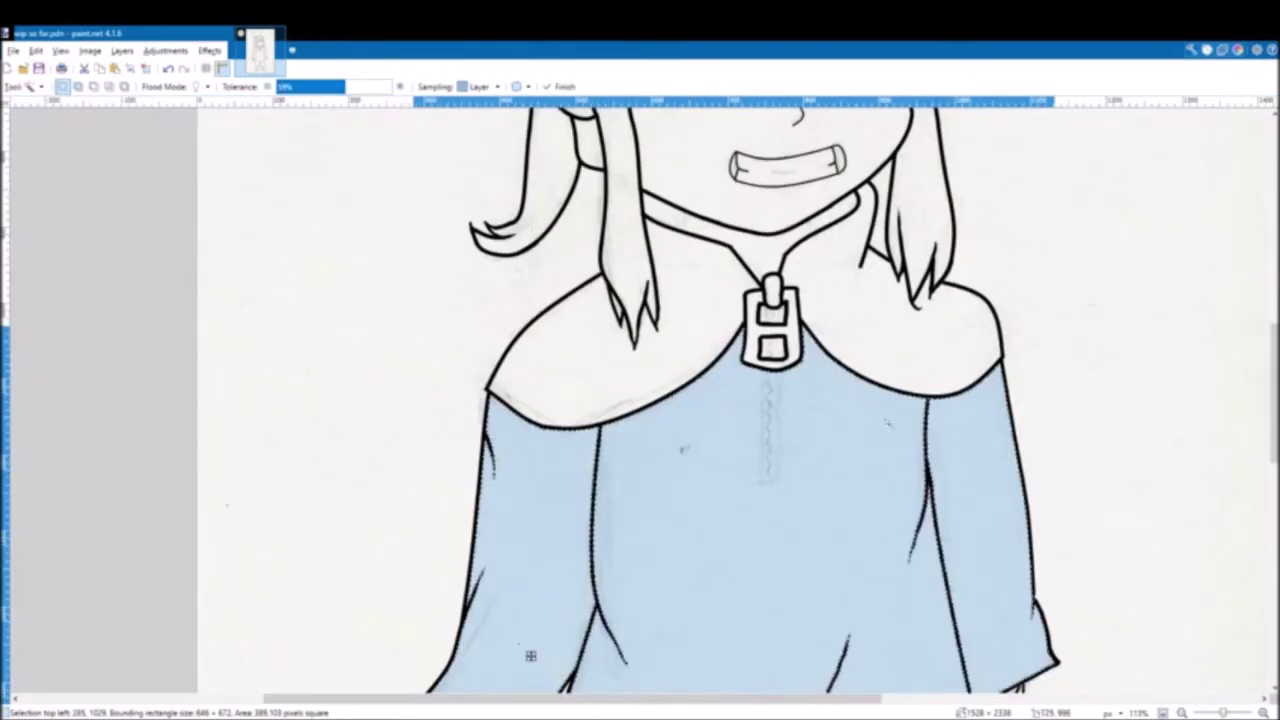
Step: Deselect the coat and touch up its outline with a wider Paintbrush
click(887, 424)
click(696, 271)
key(ctrl+d)
click(21, 230)
click(34, 277)
scroll(668, 213, up, 4)
drag(704, 217, 707, 251)
key(ctrl+z)
key(bracketright)
key(bracketright)
key(bracketright)
scroll(731, 246, up, 5)
drag(661, 178, 691, 294)
drag(662, 179, 671, 180)
drag(691, 294, 680, 296)
scroll(690, 275, down, 5)
scroll(653, 232, up, 5)
drag(605, 373, 615, 331)
scroll(625, 345, down, 6)
scroll(420, 383, down, 3)
Step: Reselect the coat's body and sleeves with the Magic Wand and fill them with solid purple
click(417, 385)
ctrl+click(950, 420)
scroll(892, 421, down, 3)
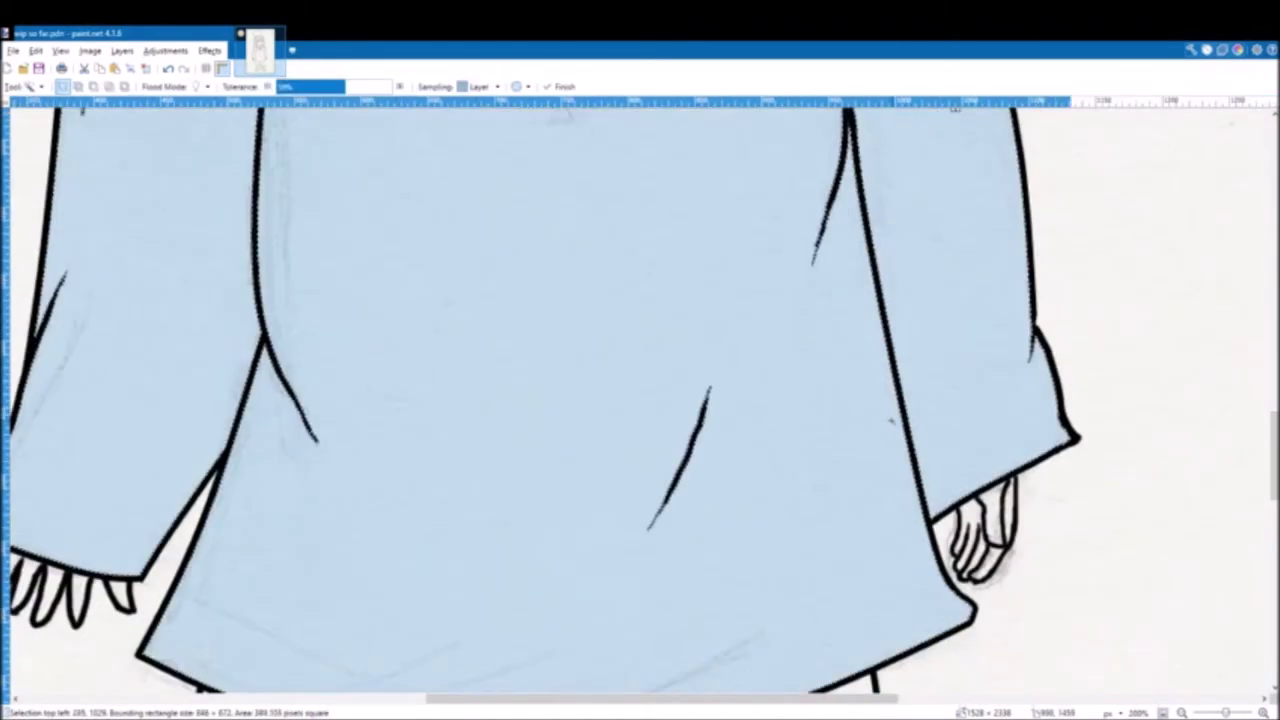
scroll(891, 421, down, 2)
key(f)
click(194, 608)
scroll(180, 283, down, 3)
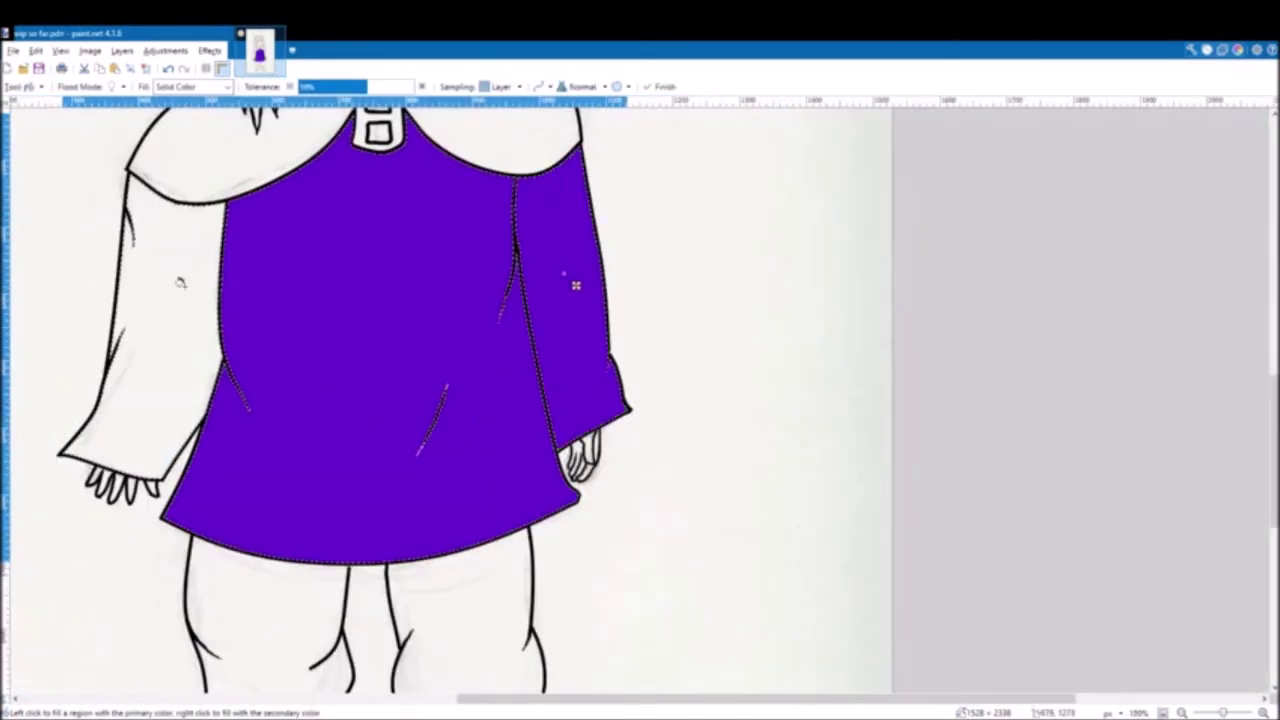
Step: Shade beneath the fold line beside the left sleeve in darker purple with the Paintbrush
scroll(183, 296, up, 2)
scroll(637, 529, up, 5)
key(b)
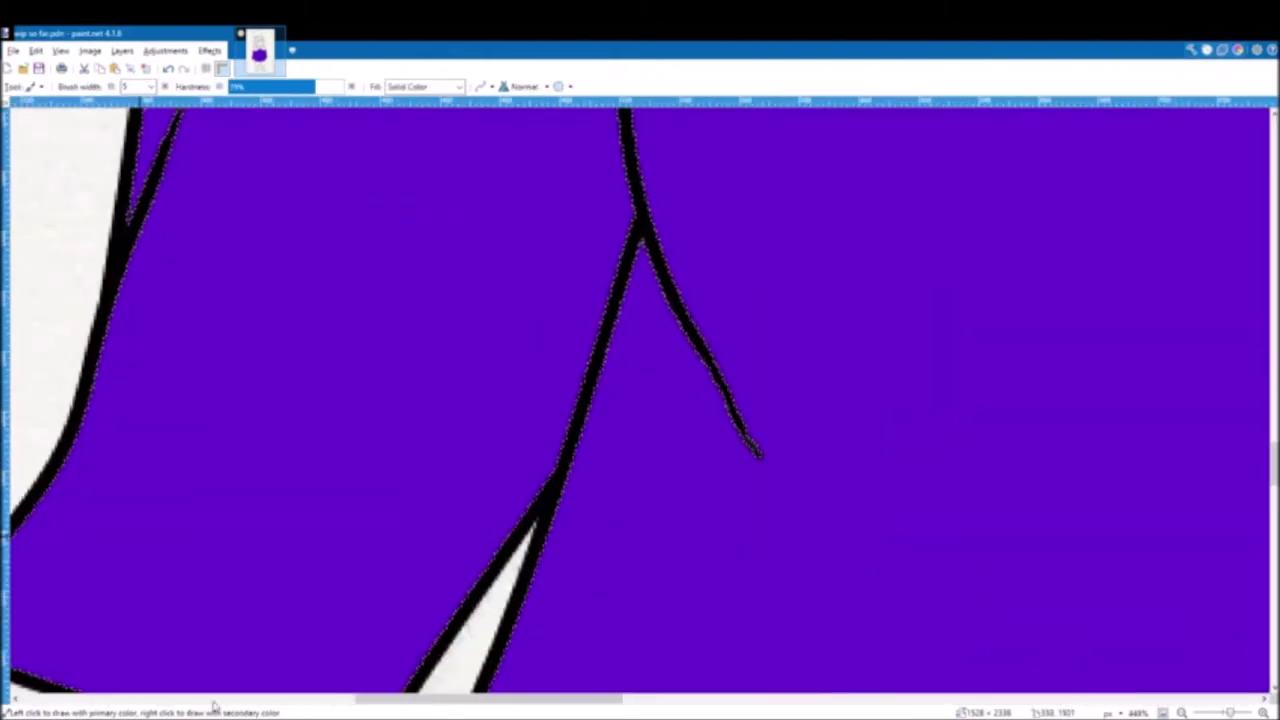
scroll(740, 449, up, 5)
drag(697, 486, 478, 180)
scroll(478, 309, up, 2)
triple_click(164, 87)
scroll(257, 300, down, 3)
mouse_move(287, 285)
mouse_down()
mouse_move(411, 534)
mouse_move(481, 641)
mouse_up()
scroll(440, 570, down, 2)
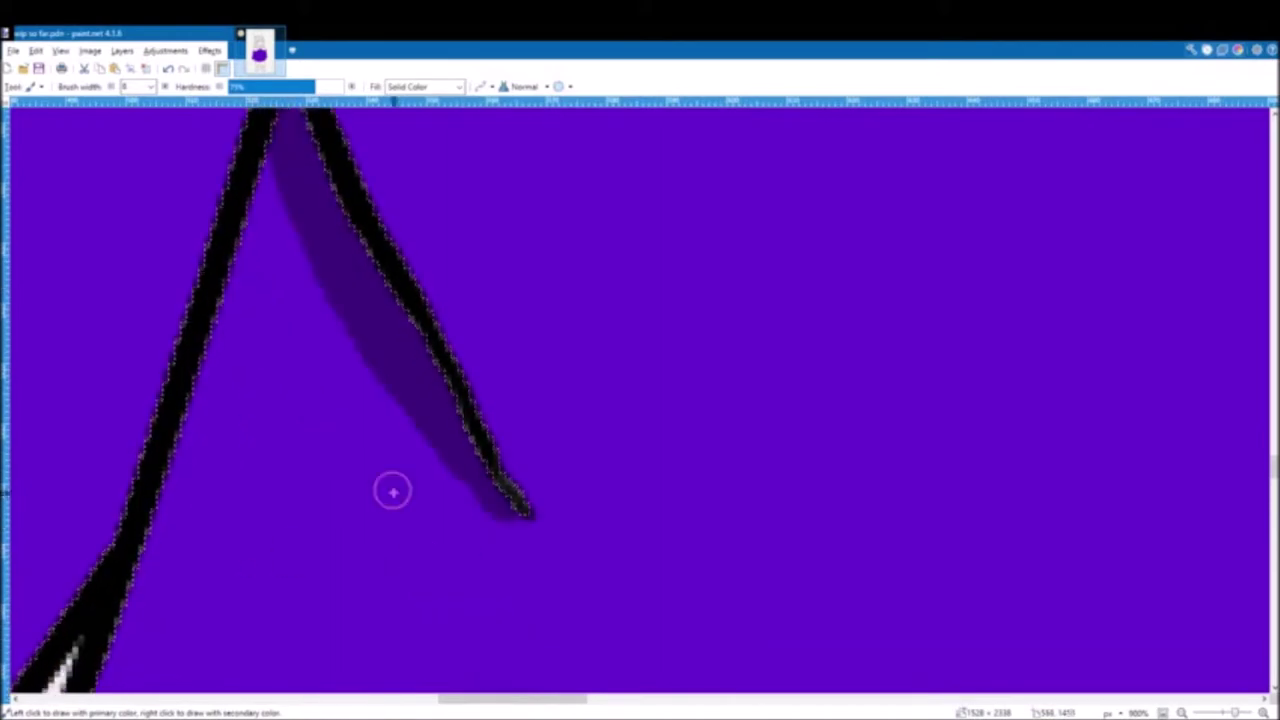
Step: Shade along the coat's lower right fold with a 3-pixel Paintbrush, sampling shades of purple from the drawing
scroll(269, 434, down, 5)
scroll(456, 505, up, 3)
scroll(371, 297, up, 2)
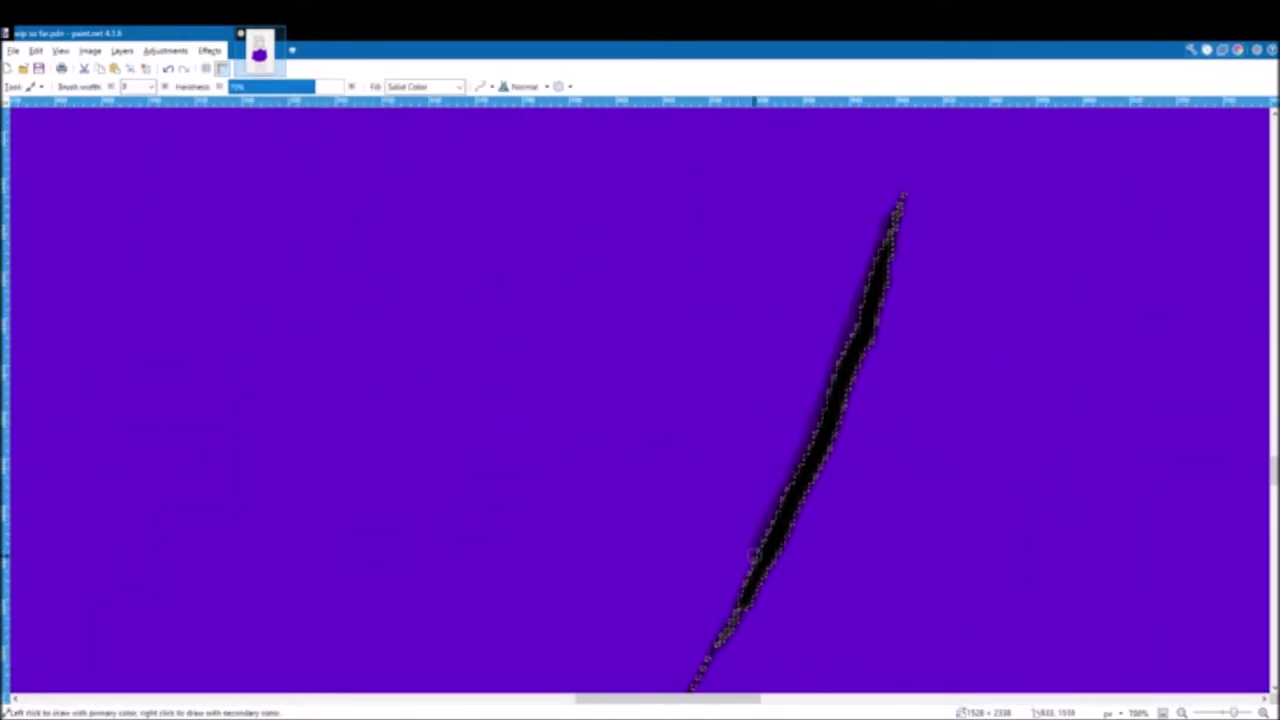
key(k)
click(543, 494)
key(b)
click(705, 643)
key(k)
click(846, 330)
key(b)
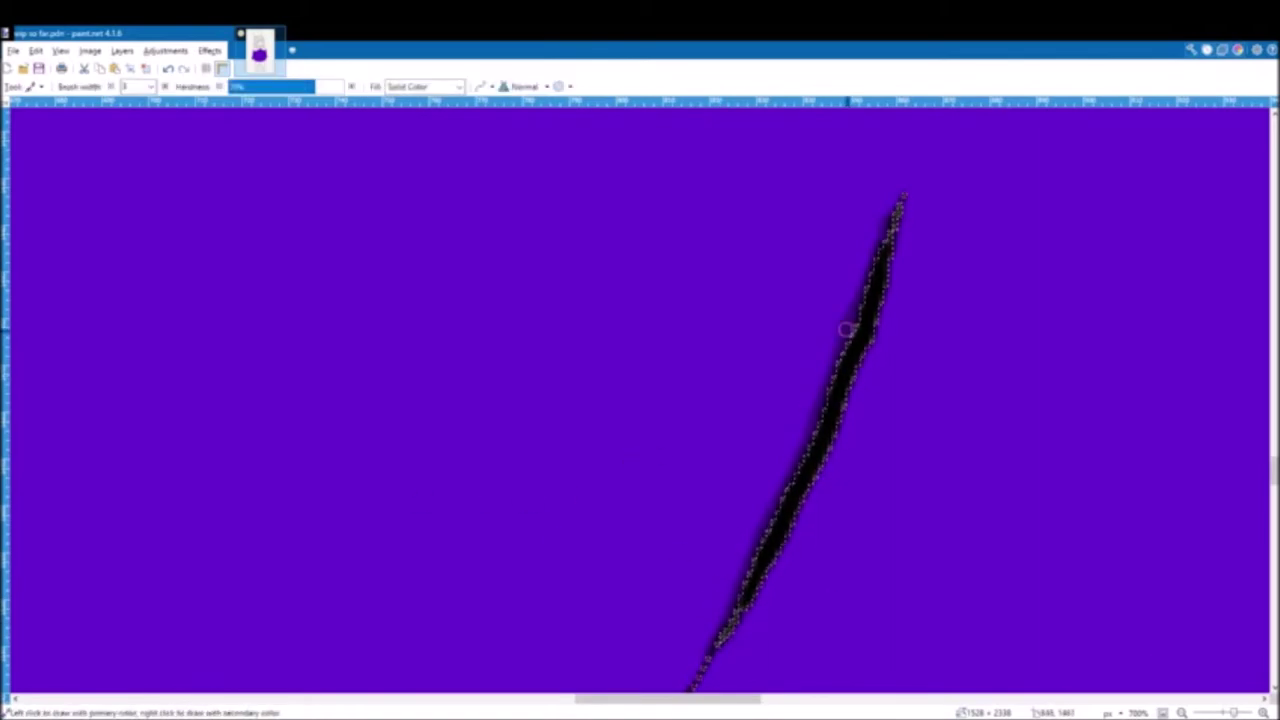
key(k)
click(829, 345)
key(b)
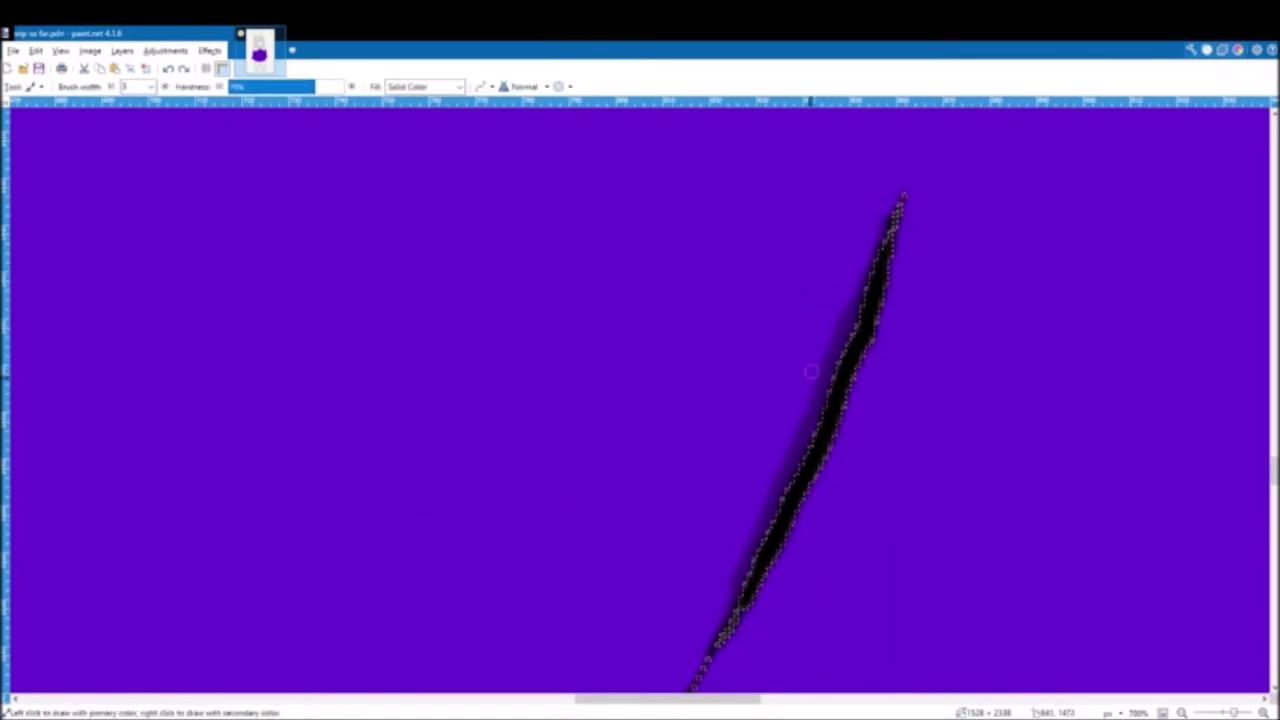
Step: Deselect the filled coat
scroll(434, 363, down, 4)
scroll(434, 363, left, 4)
scroll(434, 363, down, 3)
scroll(486, 389, up, 7)
scroll(486, 389, left, 4)
scroll(486, 389, up, 3)
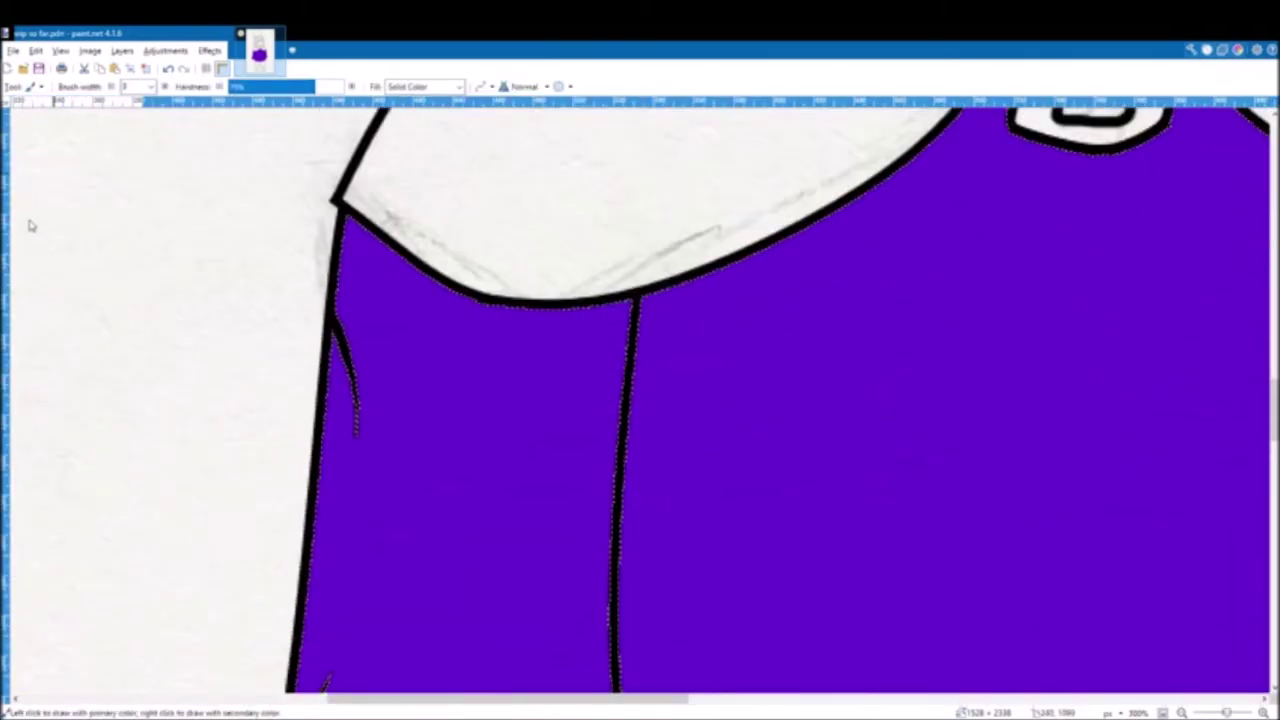
key(ctrl+d)
scroll(577, 418, down, 2)
scroll(860, 454, up, 1)
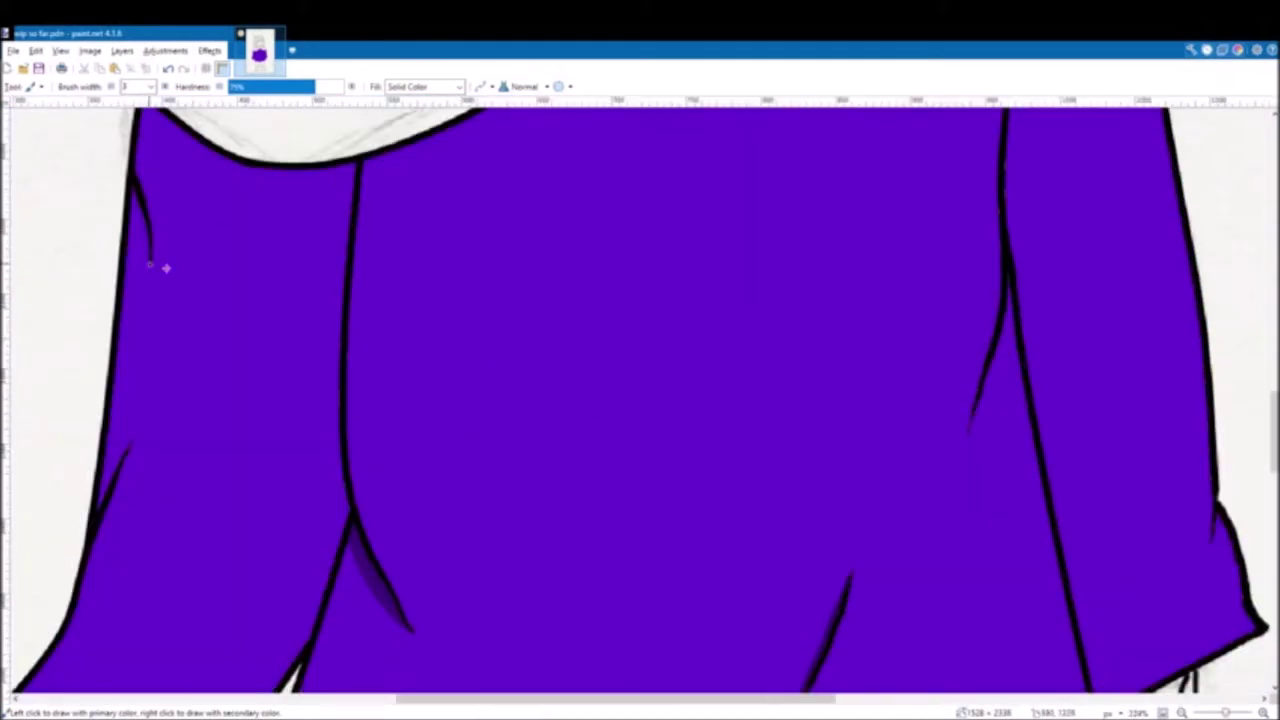
Step: Reselect the coat's purple areas with the Magic Wand at a higher tolerance of 68%
key(s)
key(s)
key(s)
key(s)
click(220, 230)
scroll(250, 148, up, 15)
click(350, 87)
scroll(349, 137, down, 3)
scroll(717, 404, down, 15)
ctrl+click(886, 477)
scroll(948, 450, up, 2)
scroll(948, 450, down, 3)
Step: Refill the coat with flat purple to cover the fold shading, and select only the left sleeve with the Magic Wand
key(f)
key(k)
key(f)
click(941, 340)
key(Return)
scroll(566, 209, up, 5)
scroll(566, 209, down, 4)
click(1241, 598)
scroll(703, 297, down, 2)
click(1241, 592)
key(s)
click(552, 290)
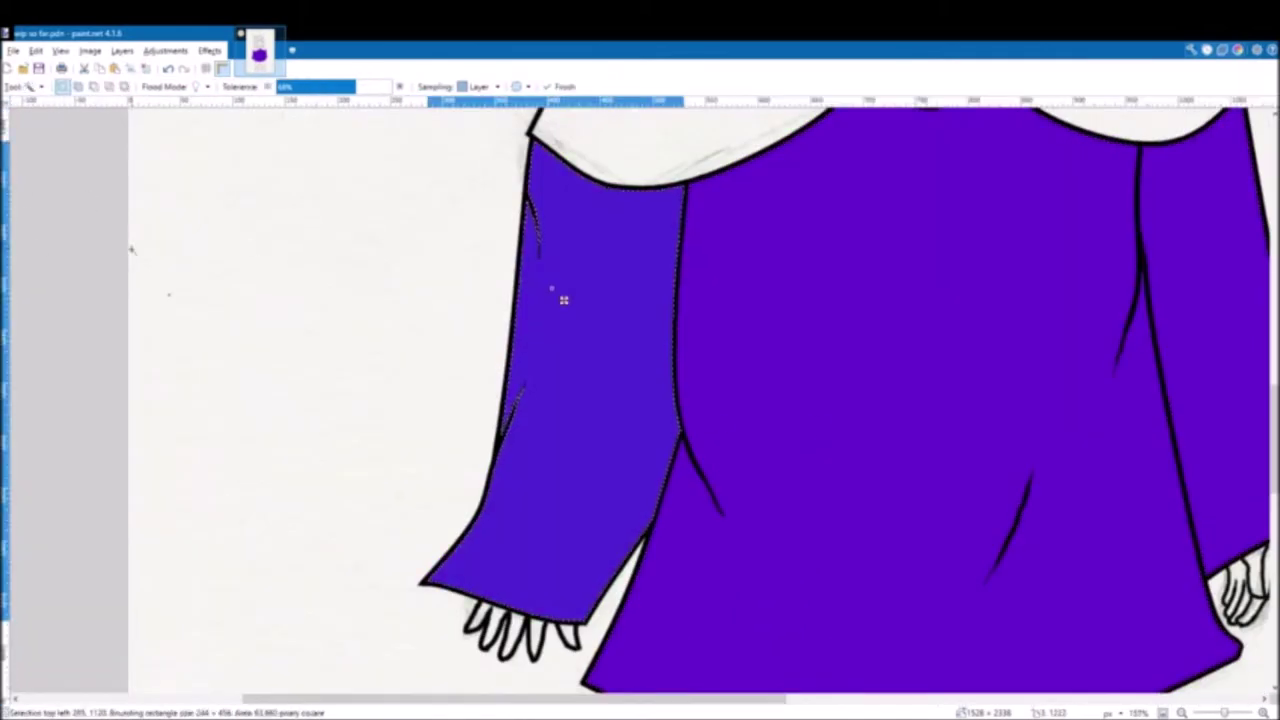
Step: Shade the left sleeve's inner and collar edges in dark purple with a wide Paintbrush at 0% hardness
key(b)
click(151, 88)
scroll(560, 350, up, 3)
drag(538, 364, 690, 412)
scroll(734, 301, down, 3)
drag(716, 351, 648, 566)
scroll(680, 474, down, 1)
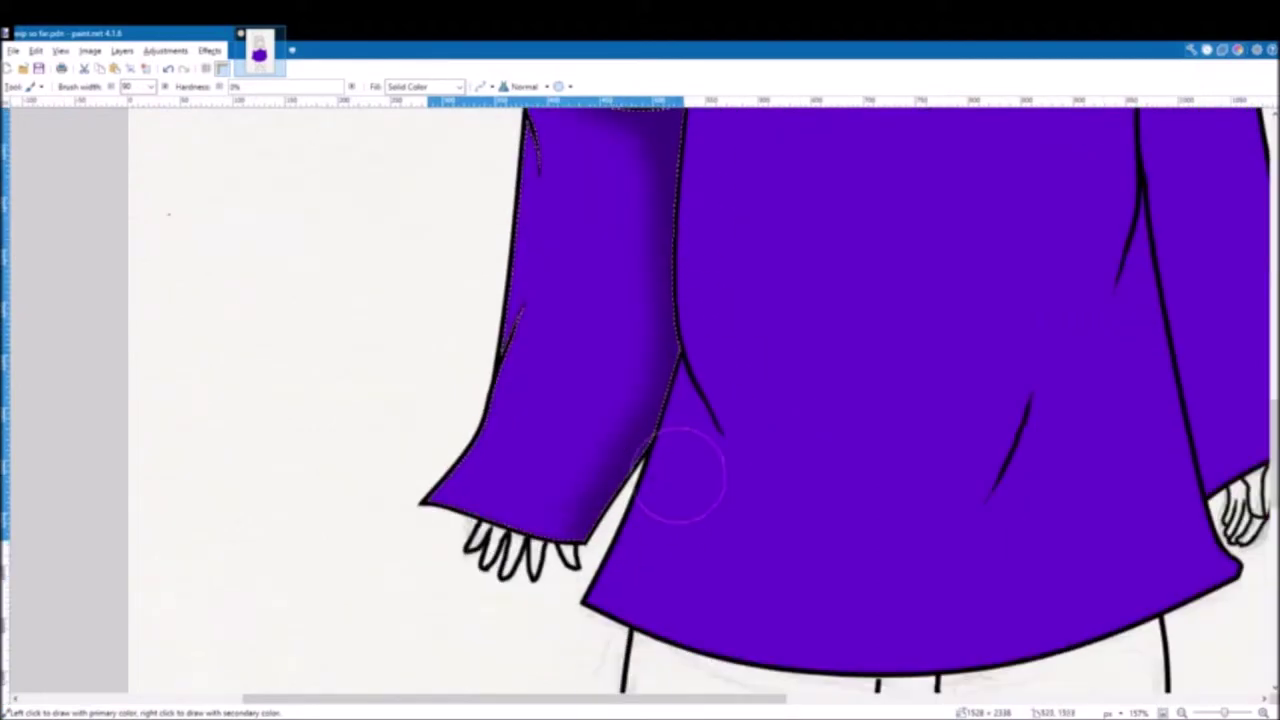
drag(680, 474, 439, 587)
scroll(500, 450, up, 4)
drag(549, 354, 690, 412)
scroll(740, 460, up, 5)
scroll(672, 480, down, 2)
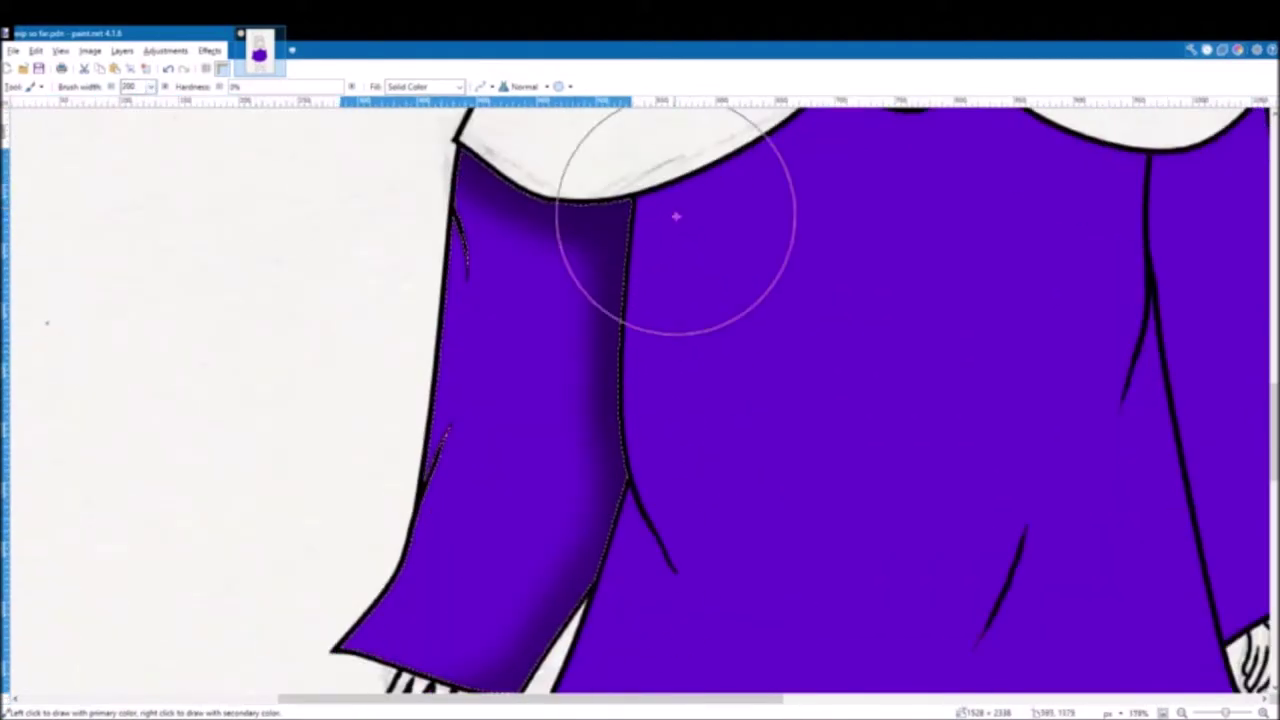
Step: Try shading beside the left sleeve's upper fold with a 30-pixel brush, and undo the stroke
scroll(629, 251, up, 6)
drag(697, 237, 749, 377)
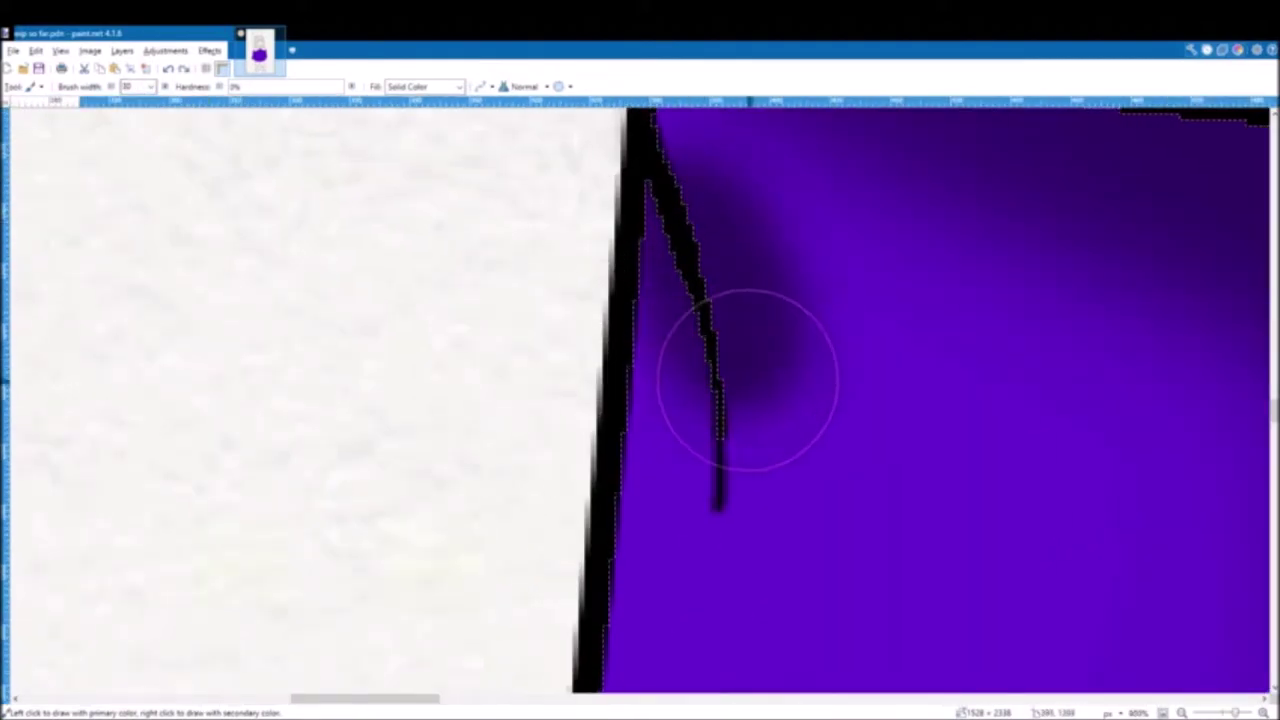
scroll(883, 529, down, 2)
key(ctrl+z)
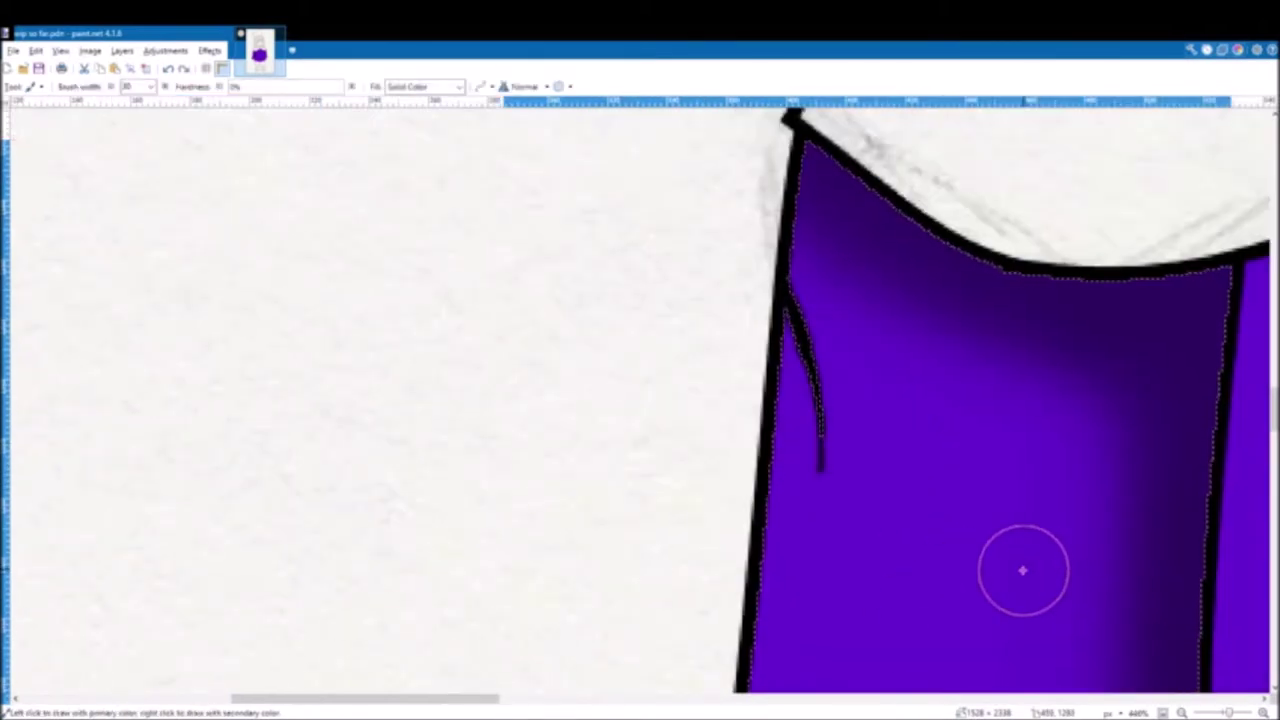
Step: Undo the dark shading along the left sleeve's collar and inner edges
key(ctrl+z)
key(ctrl+y)
key(ctrl+z)
scroll(986, 563, down, 6)
scroll(1190, 615, up, 2)
scroll(851, 223, up, 3)
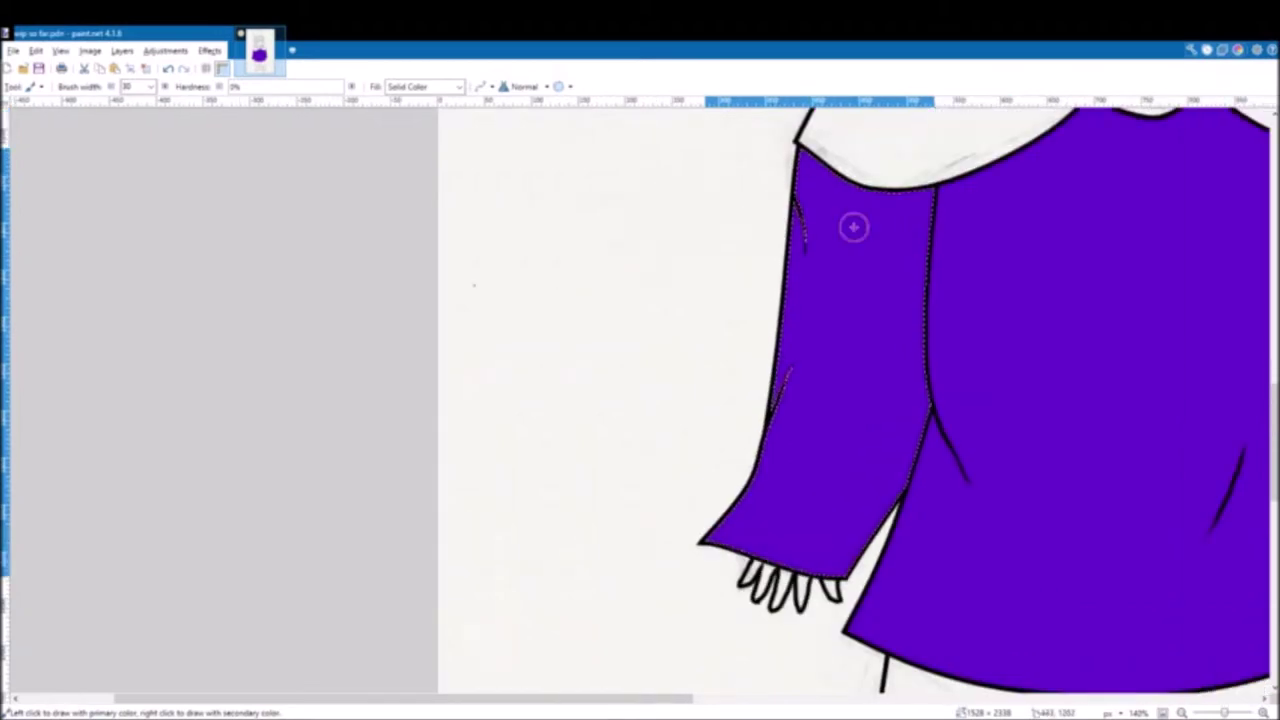
Step: Shade the left sleeve's inner side in dark purple with a soft 200-pixel Paintbrush
key(k)
click(787, 334)
scroll(787, 334, down, 6)
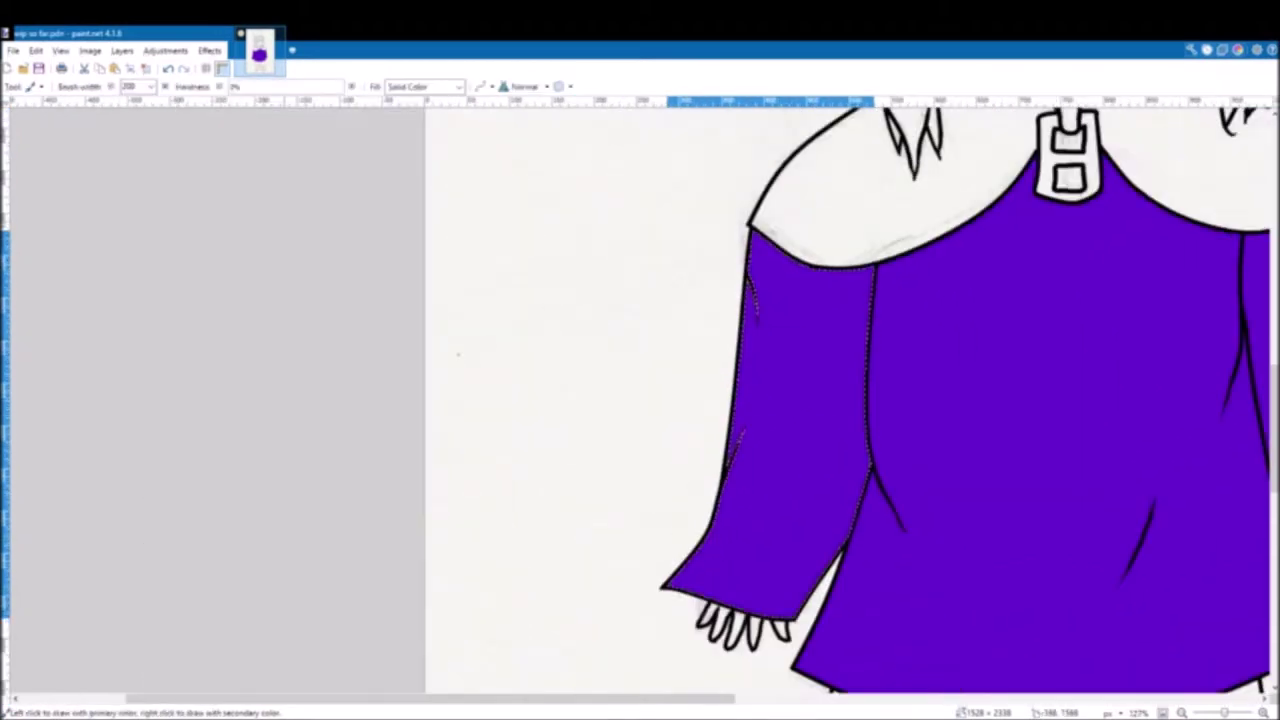
drag(812, 255, 850, 615)
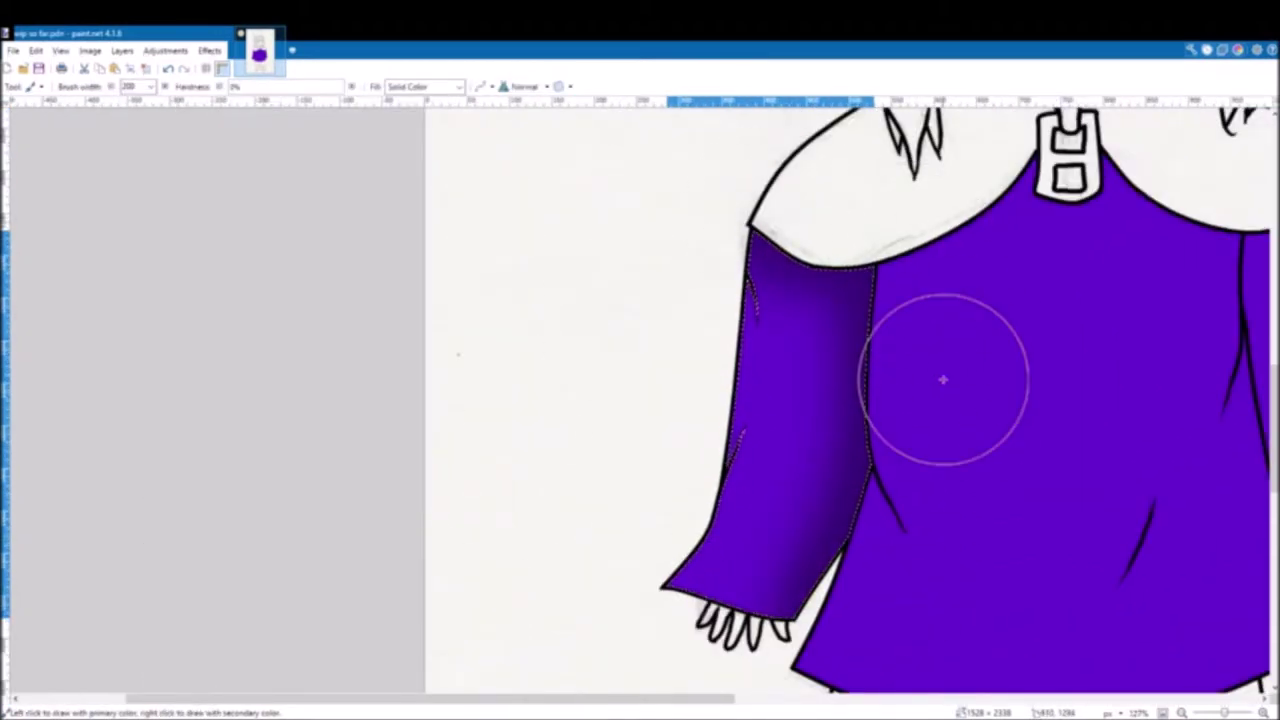
scroll(930, 378, up, 4)
Step: Shade the left sleeve's upper fold with a narrower brush, sampling the purples from the coat
double_click(126, 87)
text(14)
scroll(618, 200, up, 7)
key(k)
scroll(617, 363, down, 2)
click(617, 363)
scroll(620, 320, up, 3)
mouse_move(623, 305)
mouse_down()
mouse_move(638, 490)
mouse_move(794, 594)
mouse_up()
scroll(740, 540, down, 2)
key(k)
click(1000, 300)
drag(583, 303, 625, 472)
mouse_move(640, 395)
mouse_down()
mouse_move(592, 225)
mouse_move(660, 428)
mouse_up()
Step: Paint over the excess shading near the upper fold with sampled base purple and an 80-pixel brush
key(k)
click(643, 223)
double_click(126, 87)
text(80)
drag(460, 537, 448, 417)
Step: Sample the dark purple and shade the left sleeve below the collar with a larger soft brush
key(k)
click(1080, 314)
double_click(126, 87)
text(200)
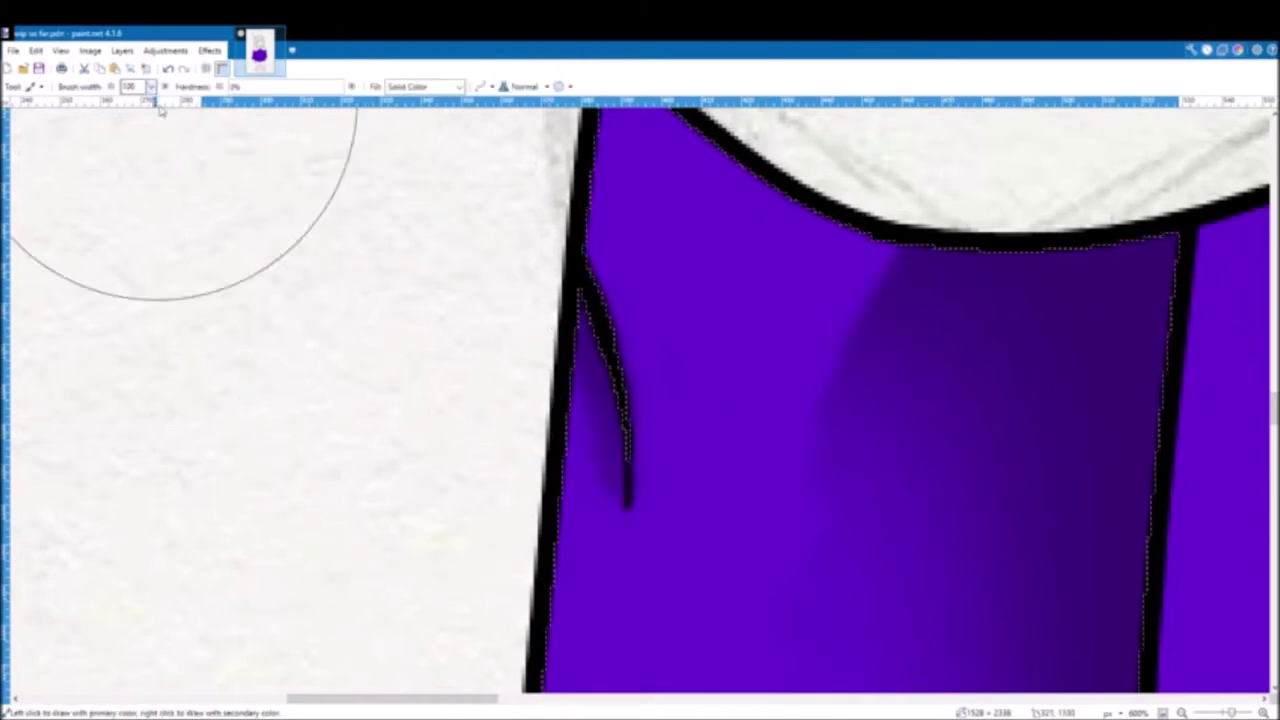
scroll(491, 236, down, 5)
drag(680, 166, 589, 125)
scroll(589, 125, up, 2)
scroll(590, 125, down, 3)
Step: Soften the shading in the middle of the left sleeve with sampled base purple and a 100-pixel brush
key(k)
click(974, 340)
double_click(128, 87)
text(100)
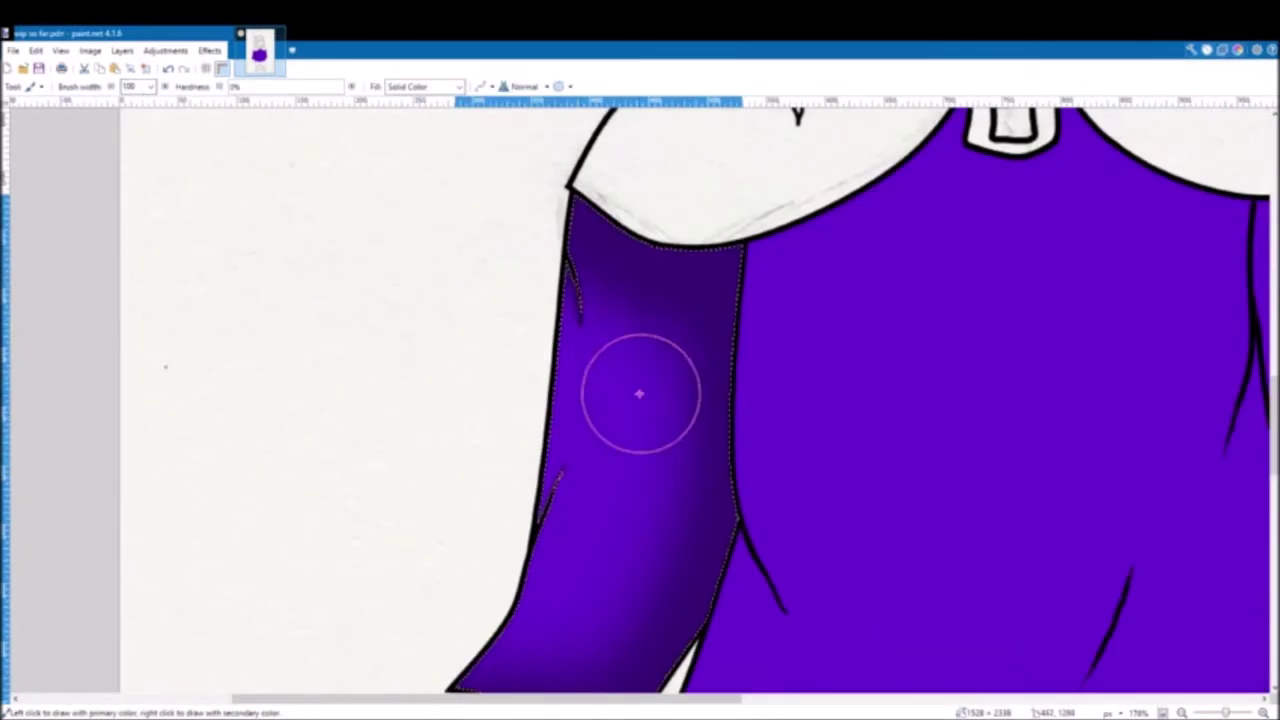
drag(668, 418, 637, 297)
Step: Blend the shading around the left sleeve's lower fold with a soft 70-pixel brush
double_click(136, 87)
text(275)
scroll(877, 331, down, 3)
scroll(568, 175, up, 4)
double_click(128, 87)
text(70)
scroll(477, 349, up, 1)
scroll(477, 349, down, 1)
drag(616, 400, 580, 480)
scroll(711, 380, up, 1)
scroll(711, 380, down, 1)
drag(700, 400, 646, 466)
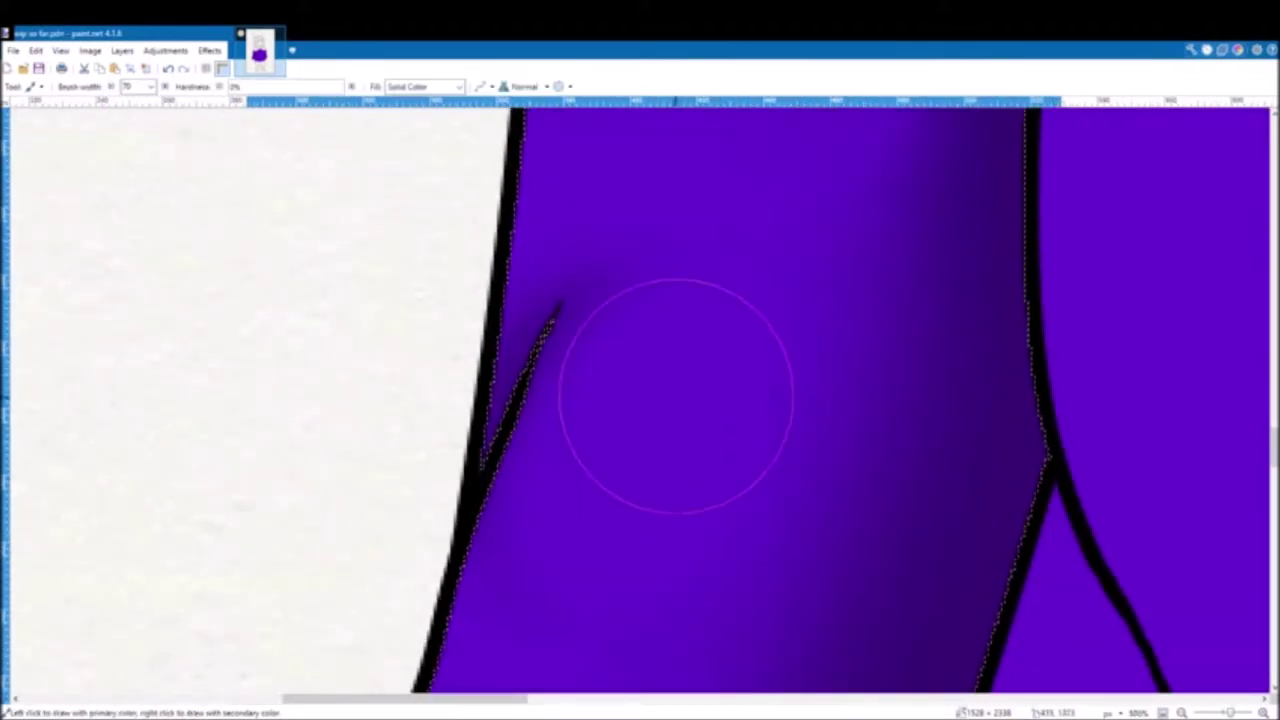
scroll(626, 426, down, 5)
scroll(620, 400, down, 2)
scroll(610, 308, up, 2)
scroll(655, 440, down, 3)
scroll(671, 480, up, 2)
scroll(783, 512, right, 3)
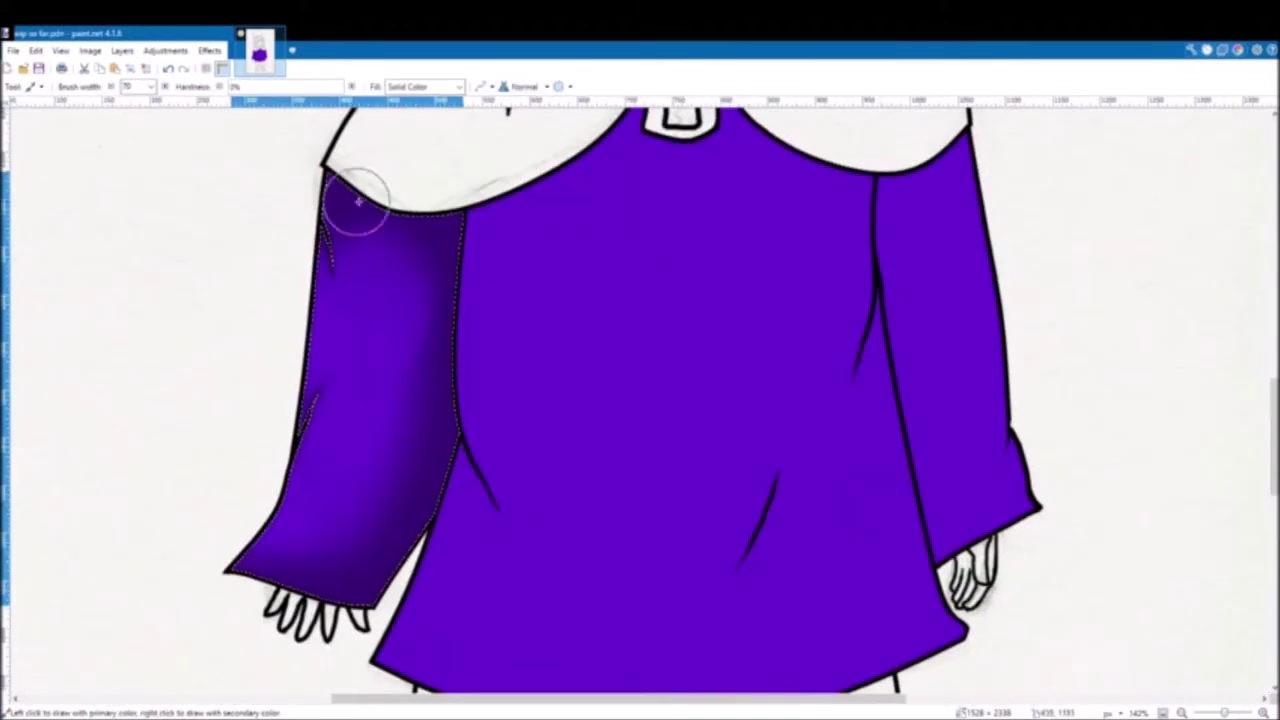
Step: Deselect the left sleeve and sample the base purple from the right sleeve for pencil touch-ups
key(s)
key(s)
key(s)
key(s)
click(941, 270)
scroll(880, 165, up, 5)
scroll(843, 288, up, 4)
key(ctrl+d)
key(p)
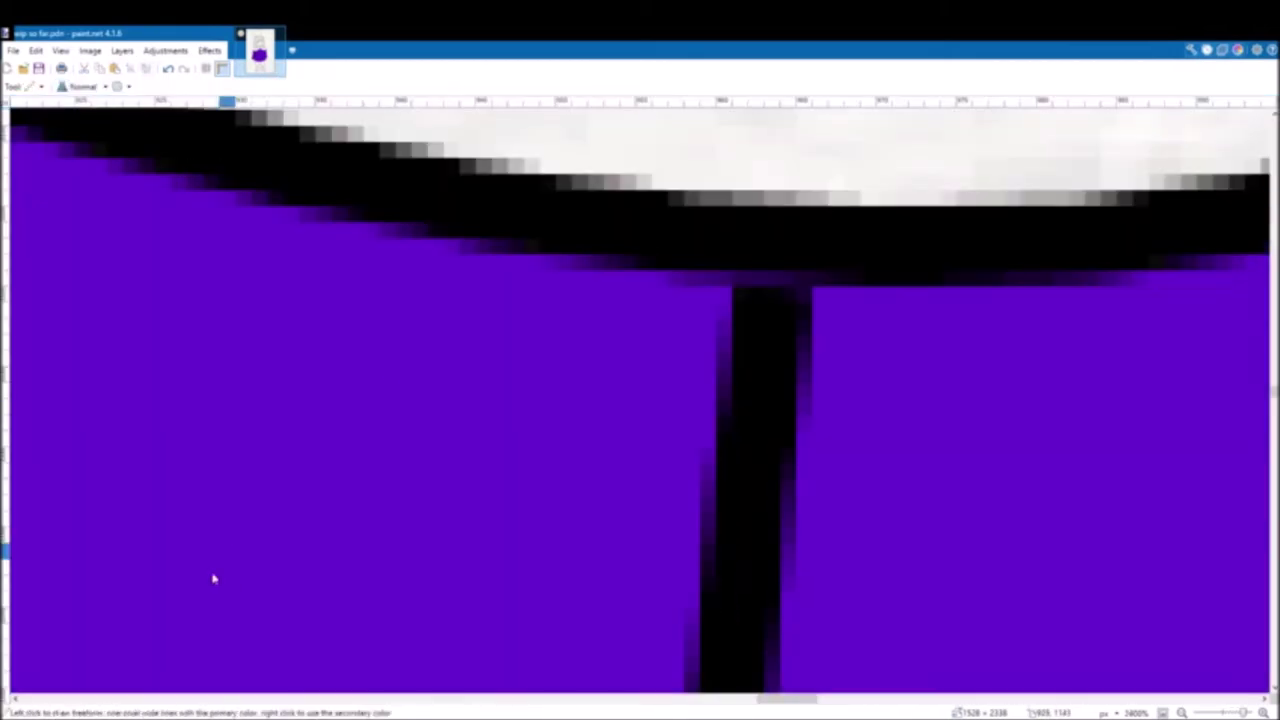
scroll(380, 530, down, 10)
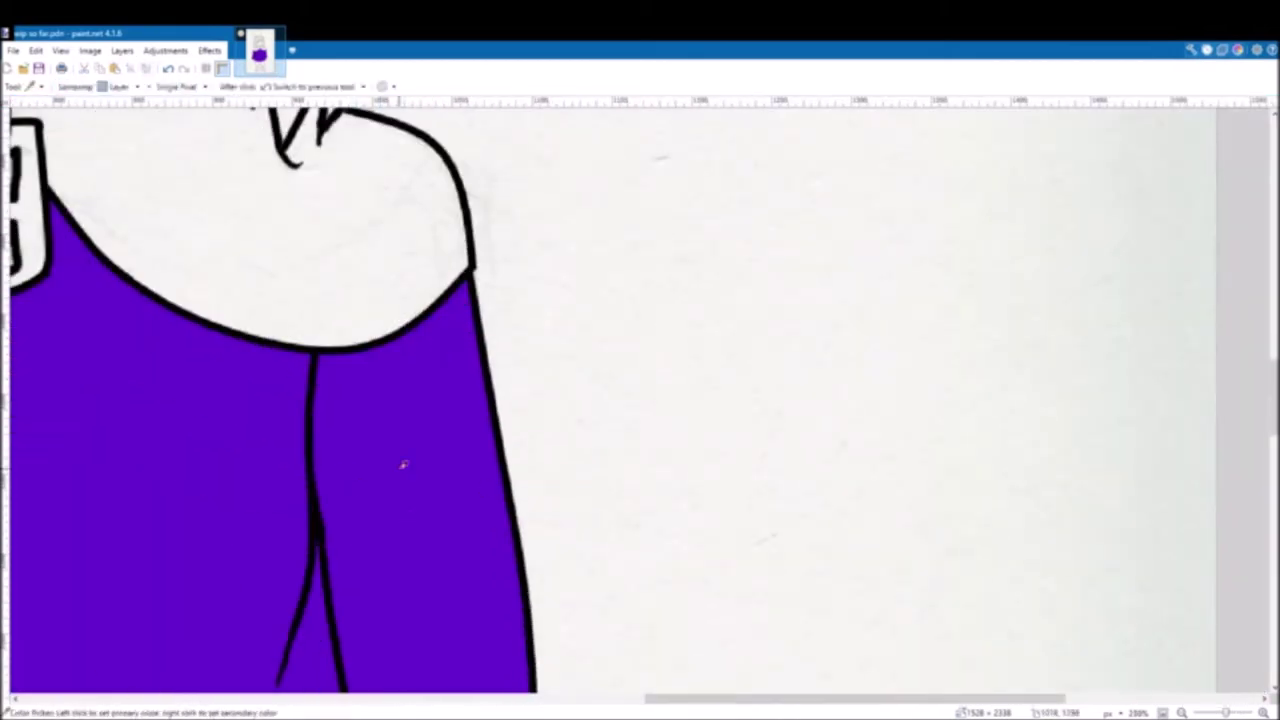
click(403, 465)
scroll(415, 480, down, 3)
scroll(718, 412, up, 5)
click(1250, 605)
scroll(752, 474, up, 1)
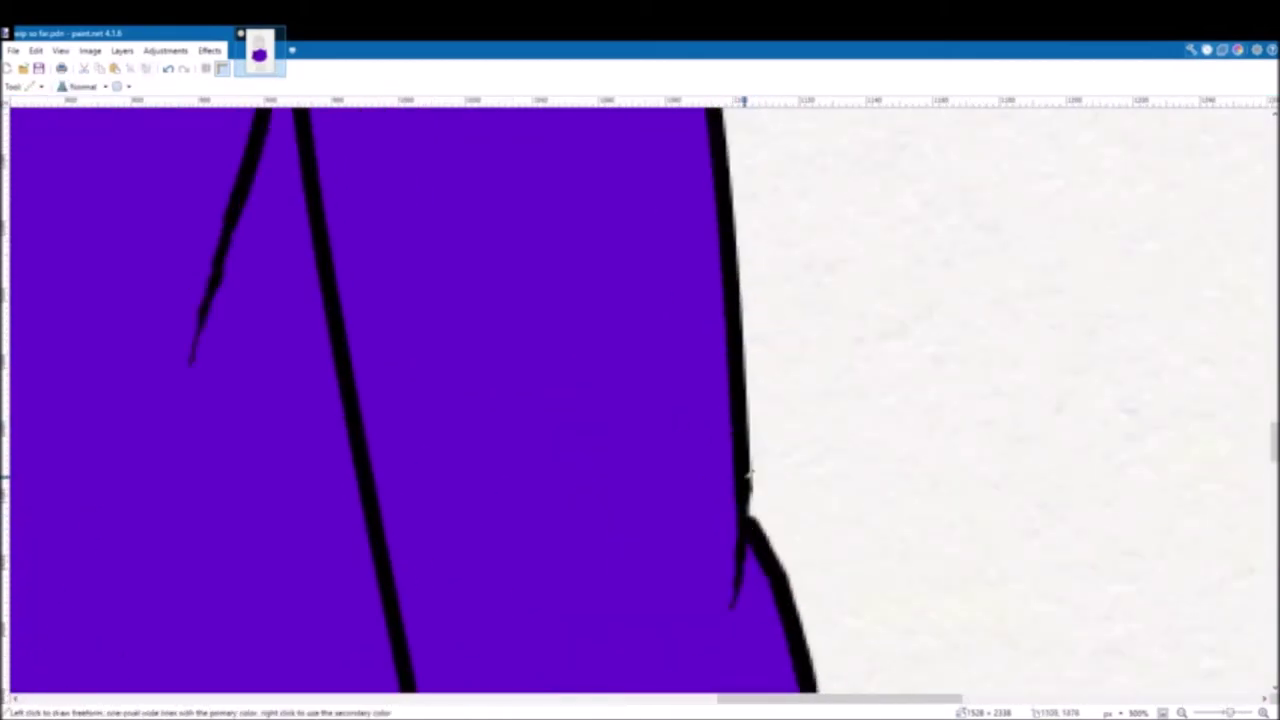
Step: Try shading across the right sleeve's inner edge with a soft 300-pixel brush
click(68, 262)
drag(640, 536, 673, 538)
key(ctrl+z)
click(151, 87)
click(135, 240)
drag(420, 312, 311, 318)
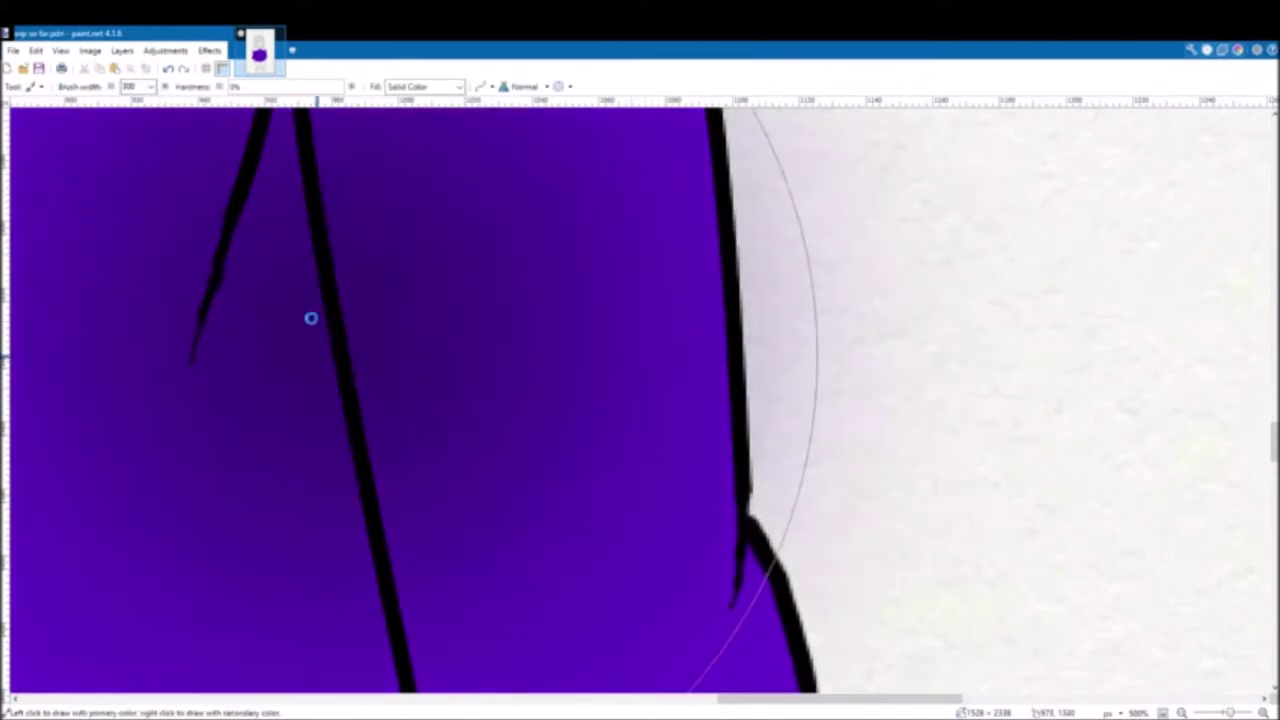
key(ctrl+z)
Step: Select the right sleeve's purple area by color with the Magic Wand
click(43, 251)
click(487, 329)
scroll(487, 329, down, 2)
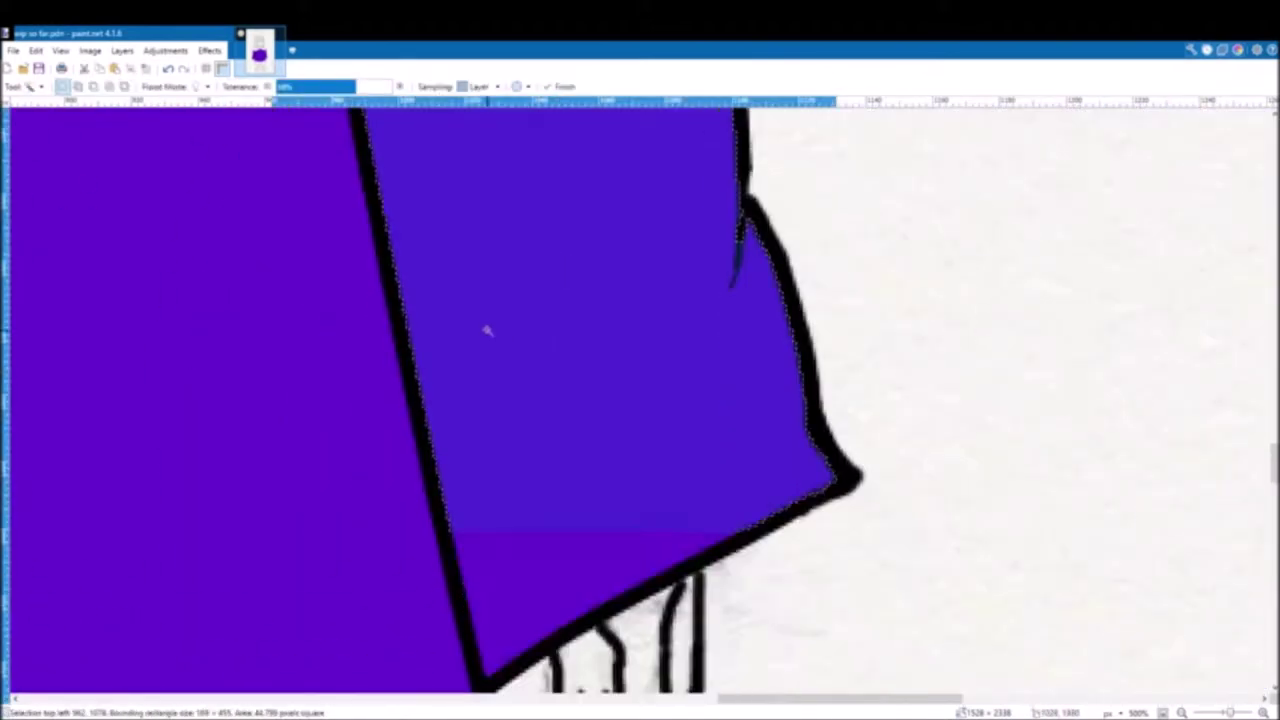
scroll(487, 329, up, 1)
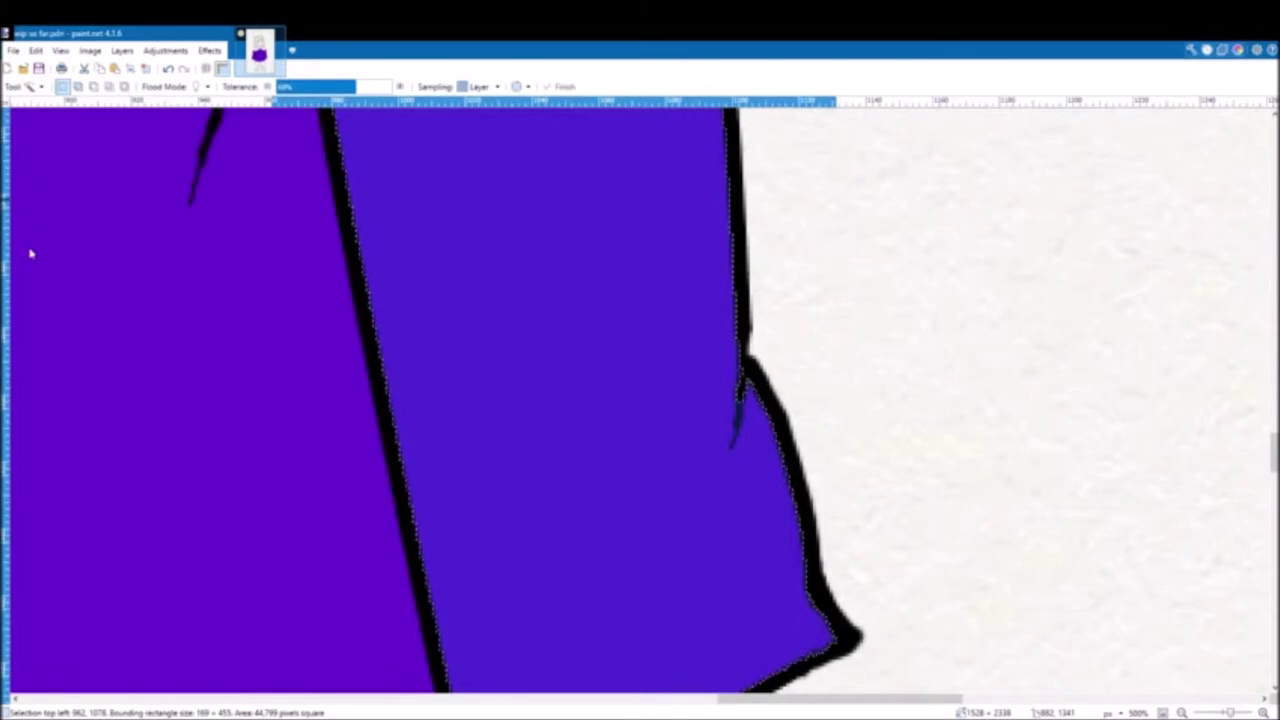
Step: Try dark purple shading around the right sleeve's lower fold with a smaller brush at 31% hardness
click(30, 253)
drag(251, 337, 262, 344)
key(ctrl+z)
click(151, 87)
click(135, 180)
drag(657, 399, 697, 417)
key(ctrl+z)
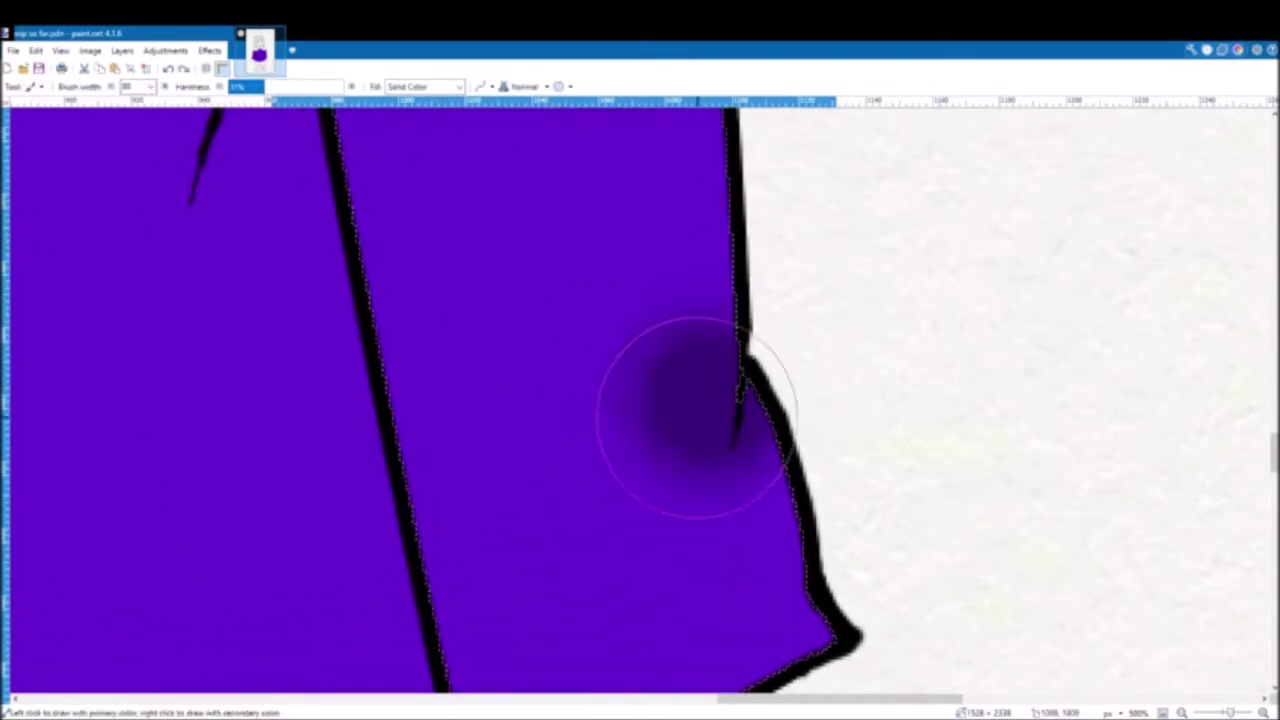
key(ctrl+z)
Step: Shade the right sleeve below the collar and along its inner edge with a 200-pixel brush at 31% hardness
scroll(809, 500, up, 5)
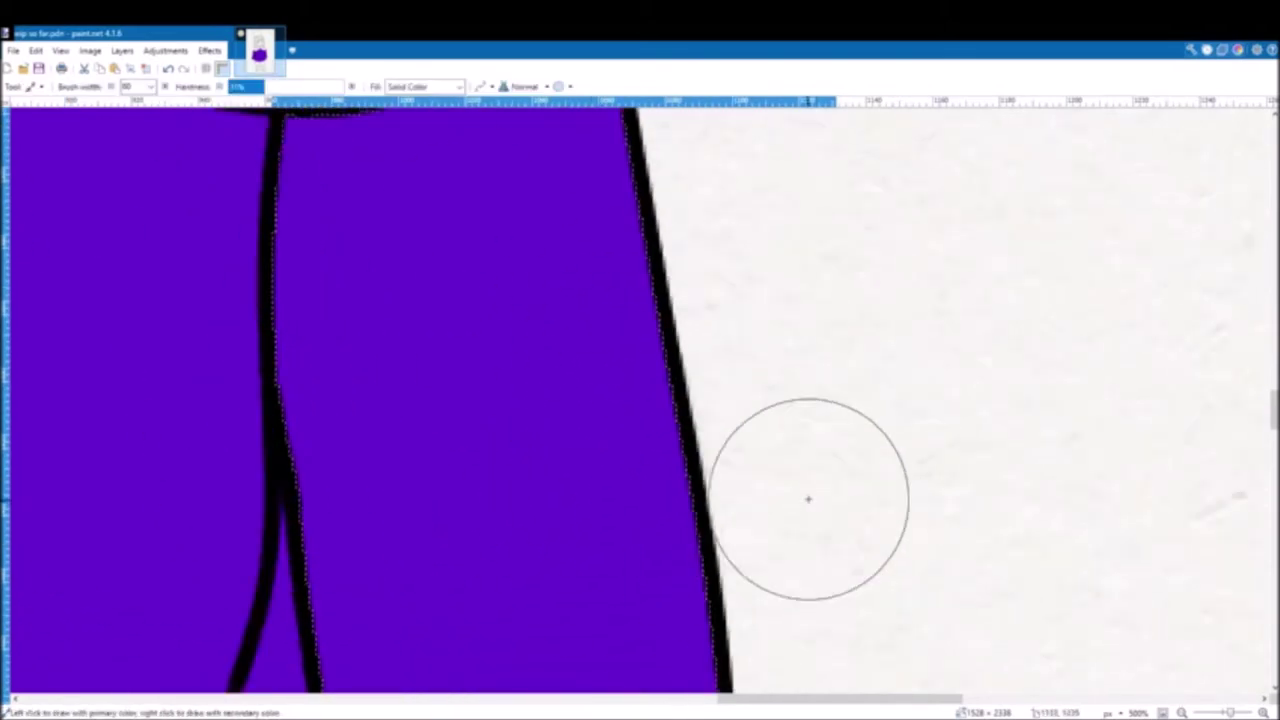
scroll(486, 430, down, 7)
scroll(471, 388, up, 5)
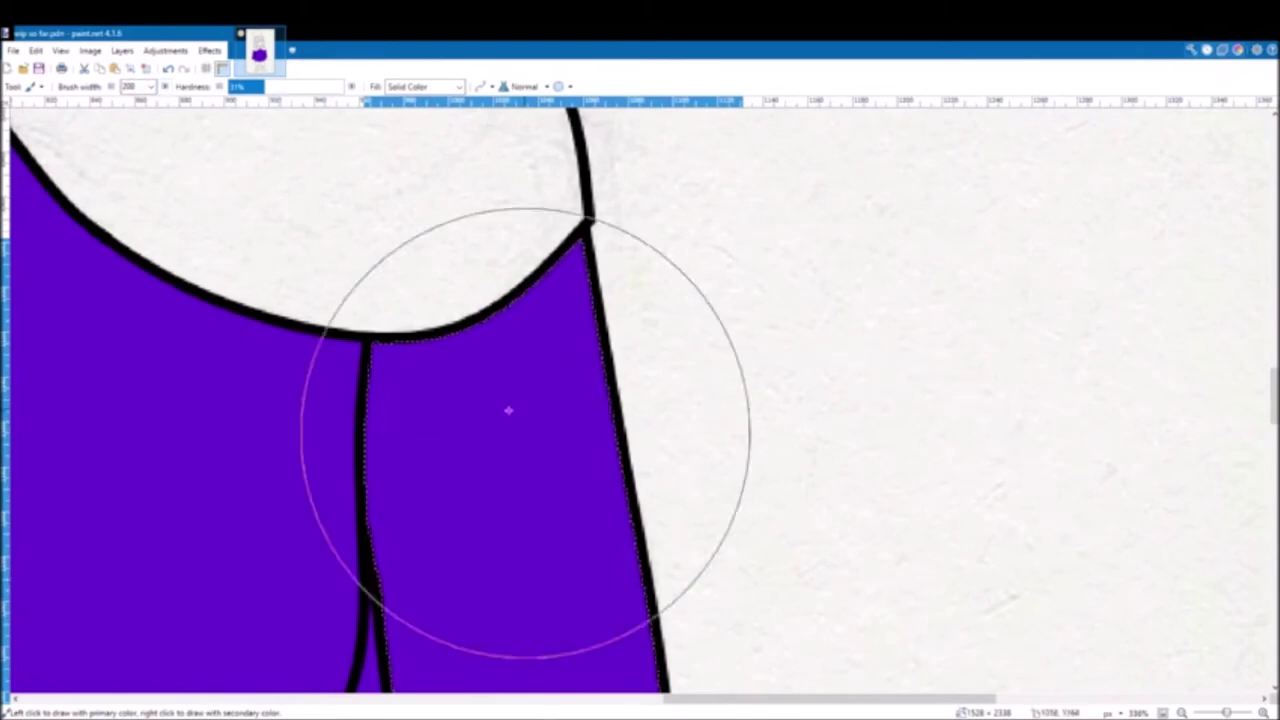
drag(590, 190, 370, 215)
scroll(234, 280, down, 3)
drag(234, 280, 400, 610)
scroll(540, 560, down, 5)
key(ctrl+z)
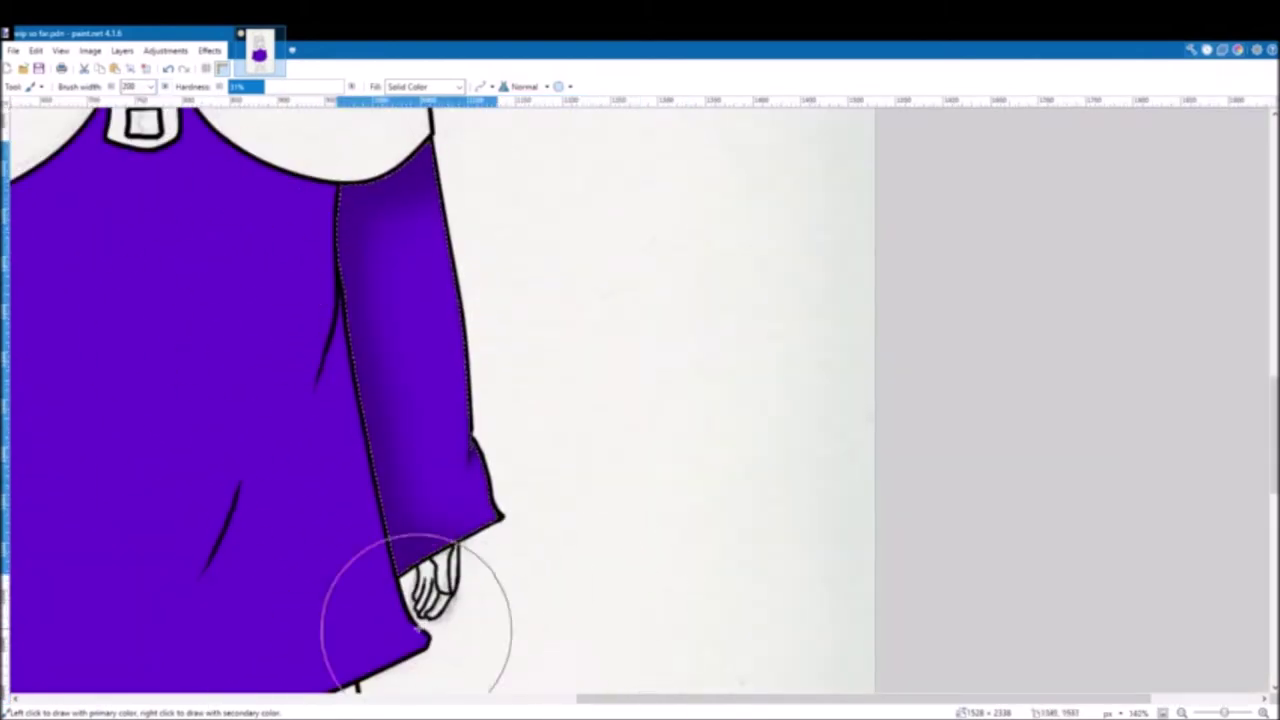
Step: Select the coat's front by color and shade it below the collar and zipper pull with a soft 200-pixel brush
scroll(329, 515, left, 3)
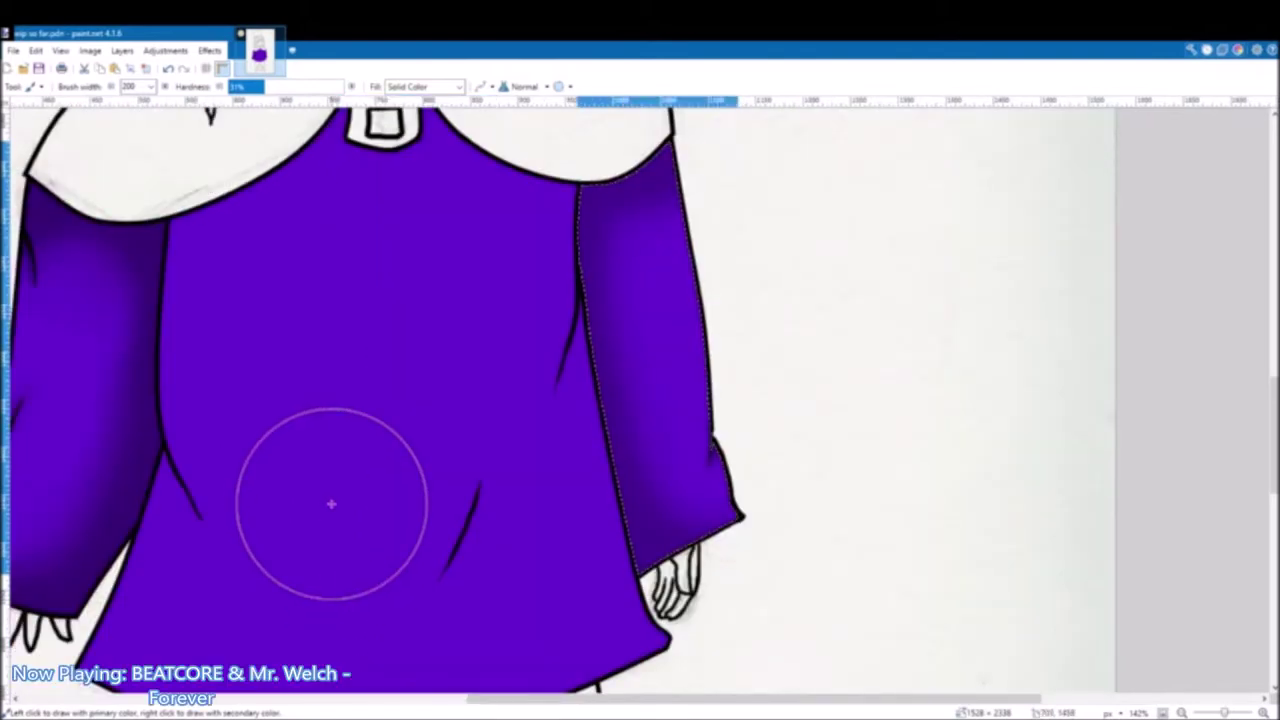
scroll(331, 504, left, 3)
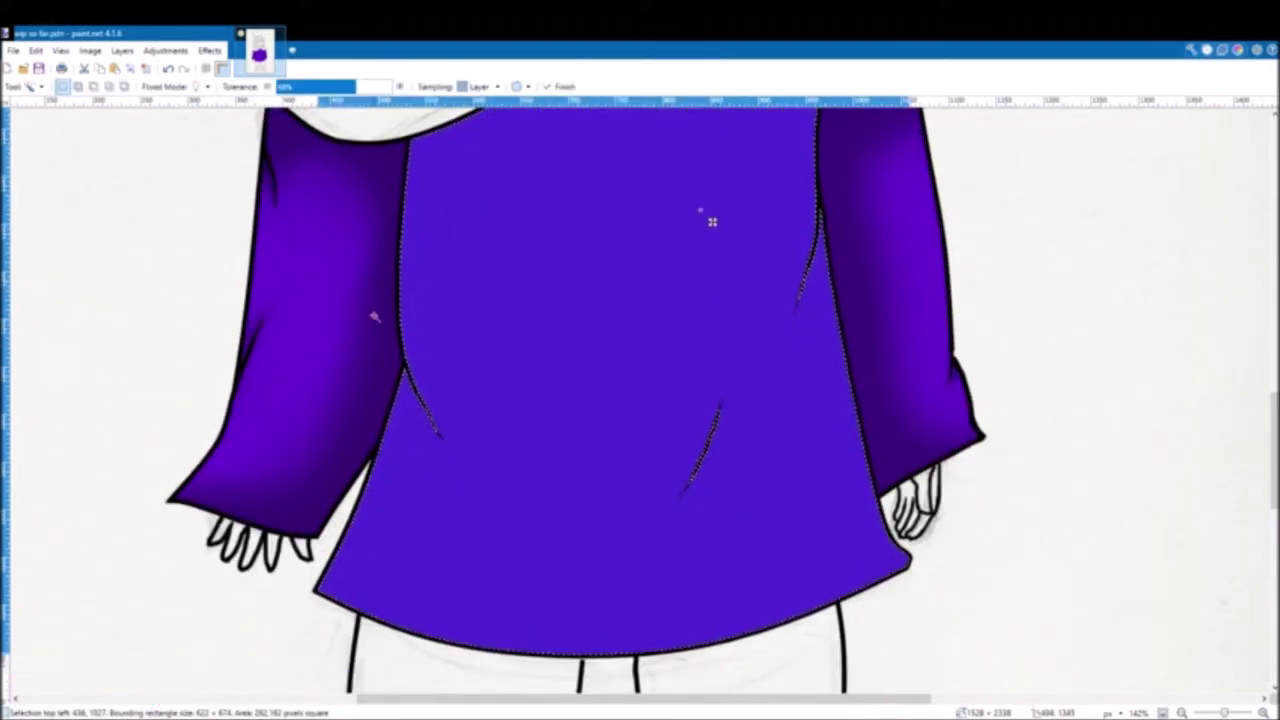
scroll(373, 316, up, 3)
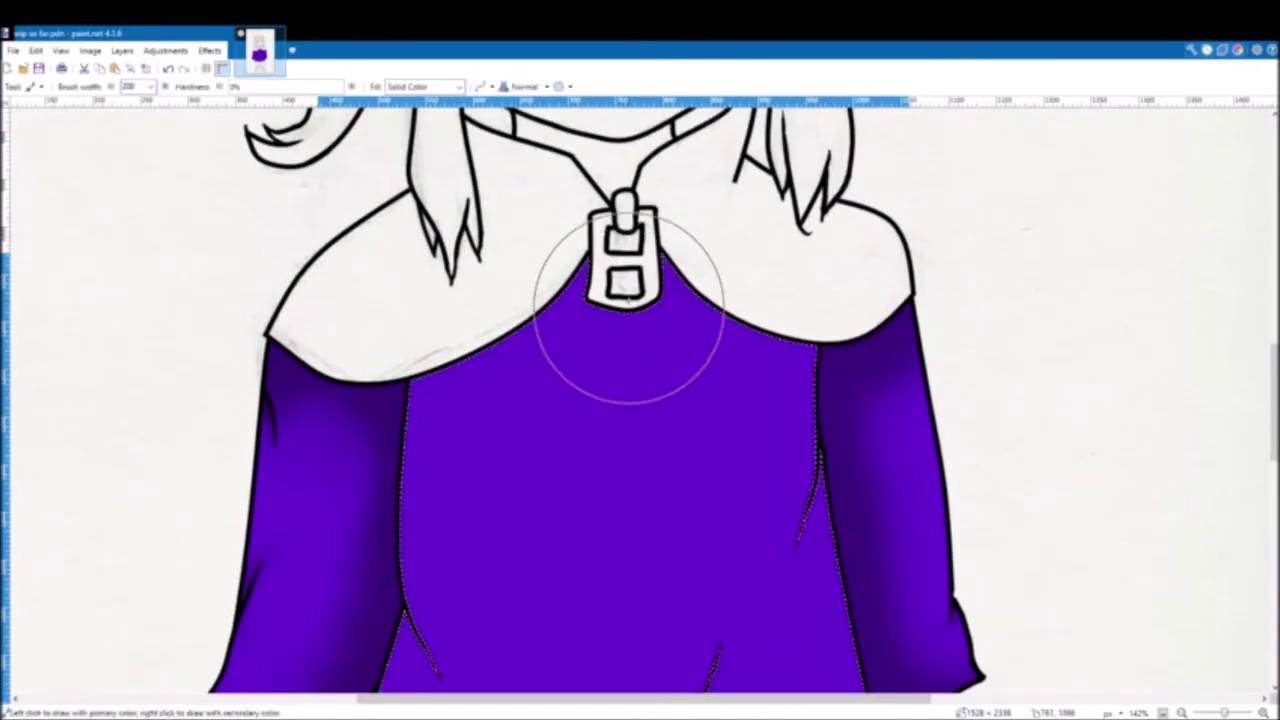
mouse_move(614, 314)
mouse_down()
mouse_move(444, 309)
mouse_move(622, 285)
mouse_up()
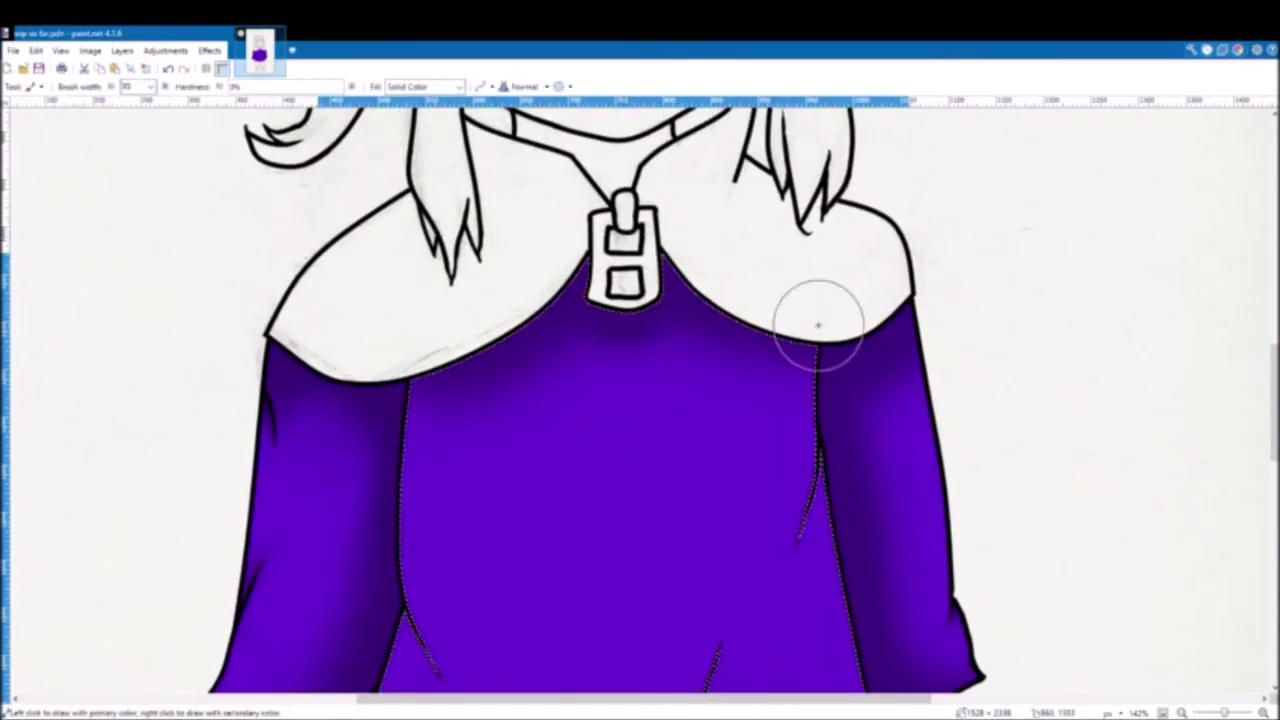
Step: Shade the coat's front along both sleeve seams and the bottom hem with a soft dark purple brush
scroll(375, 265, down, 3)
mouse_move(375, 265)
mouse_down()
mouse_move(351, 363)
mouse_move(372, 443)
mouse_up()
scroll(349, 409, up, 1)
drag(868, 210, 886, 320)
scroll(886, 335, down, 2)
drag(380, 600, 483, 622)
Step: Paint dark purple shading around the short fold line on the coat's lower front with a soft 55-pixel brush
scroll(749, 537, up, 2)
double_click(131, 87)
text(55)
scroll(697, 522, up, 6)
scroll(806, 480, down, 1)
drag(803, 290, 665, 590)
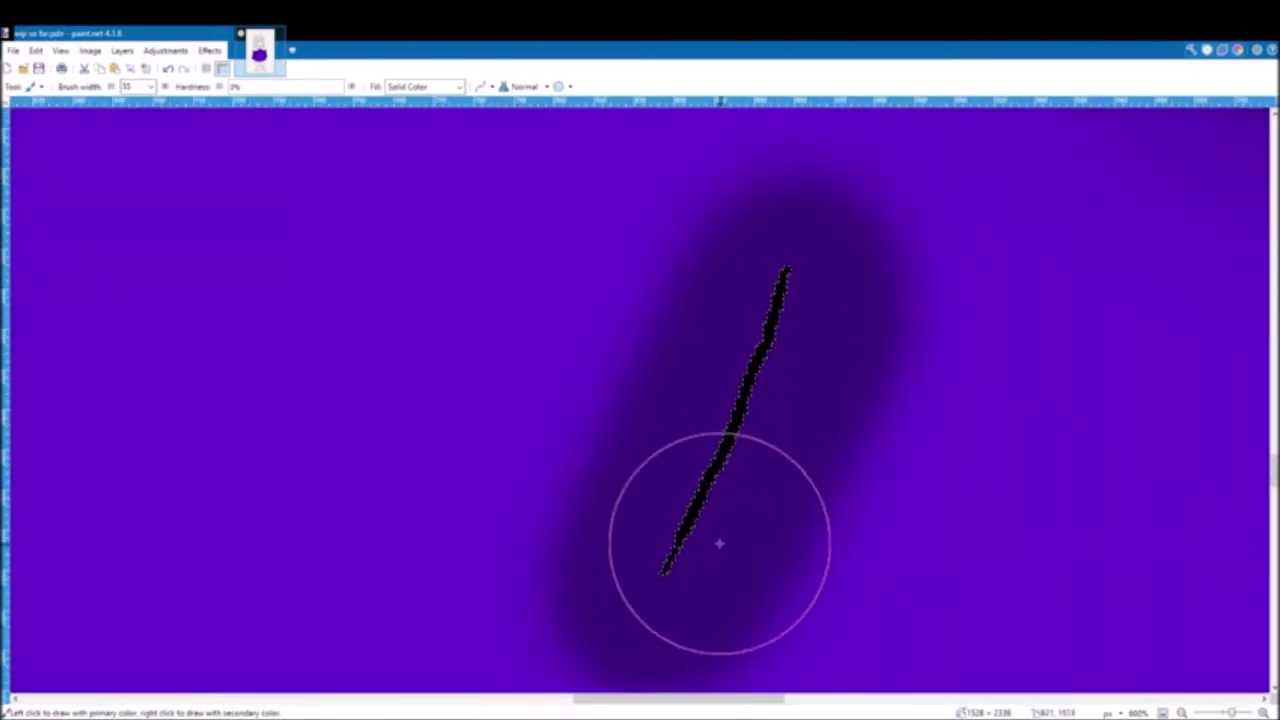
Step: Erase the excess shading on both sides of the short fold line with the soft 55-pixel eraser
scroll(720, 543, down, 1)
key(e)
drag(895, 215, 824, 400)
scroll(800, 450, down, 1)
mouse_move(800, 450)
mouse_down()
mouse_move(700, 534)
mouse_move(530, 470)
mouse_up()
scroll(600, 340, up, 3)
drag(726, 234, 924, 299)
drag(650, 350, 574, 471)
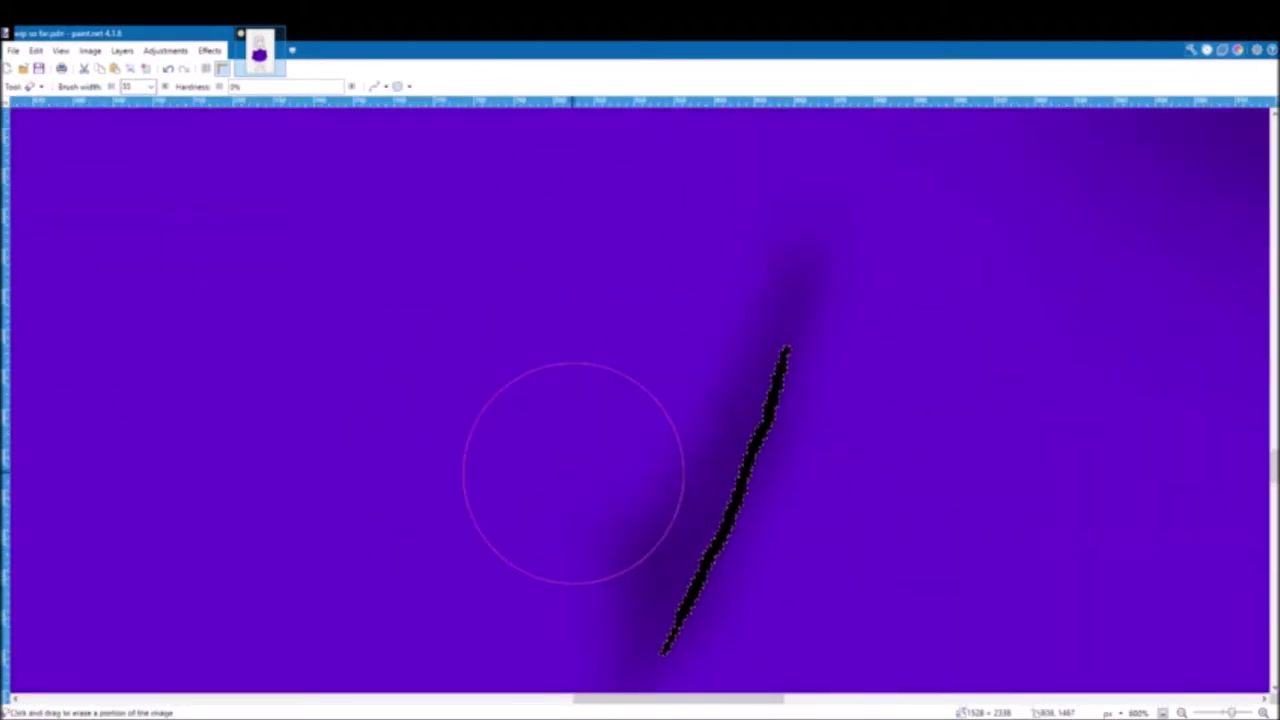
Step: Soften the remaining shading on the coat's front with an 80-pixel eraser
scroll(628, 251, down, 5)
scroll(367, 340, up, 5)
scroll(430, 426, down, 5)
double_click(131, 87)
text(80)
drag(357, 430, 317, 363)
scroll(450, 424, up, 1)
drag(465, 424, 430, 300)
scroll(503, 420, down, 1)
scroll(503, 420, down, 2)
scroll(543, 270, up, 3)
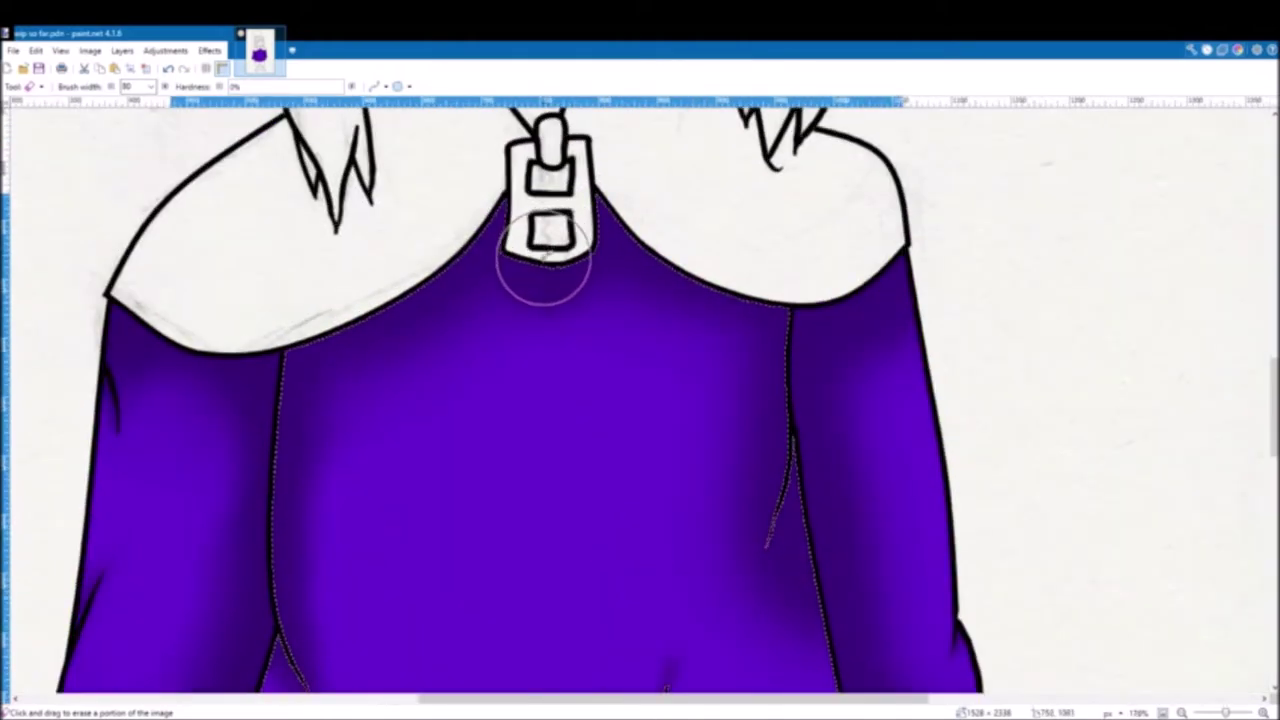
scroll(440, 437, down, 2)
key(b)
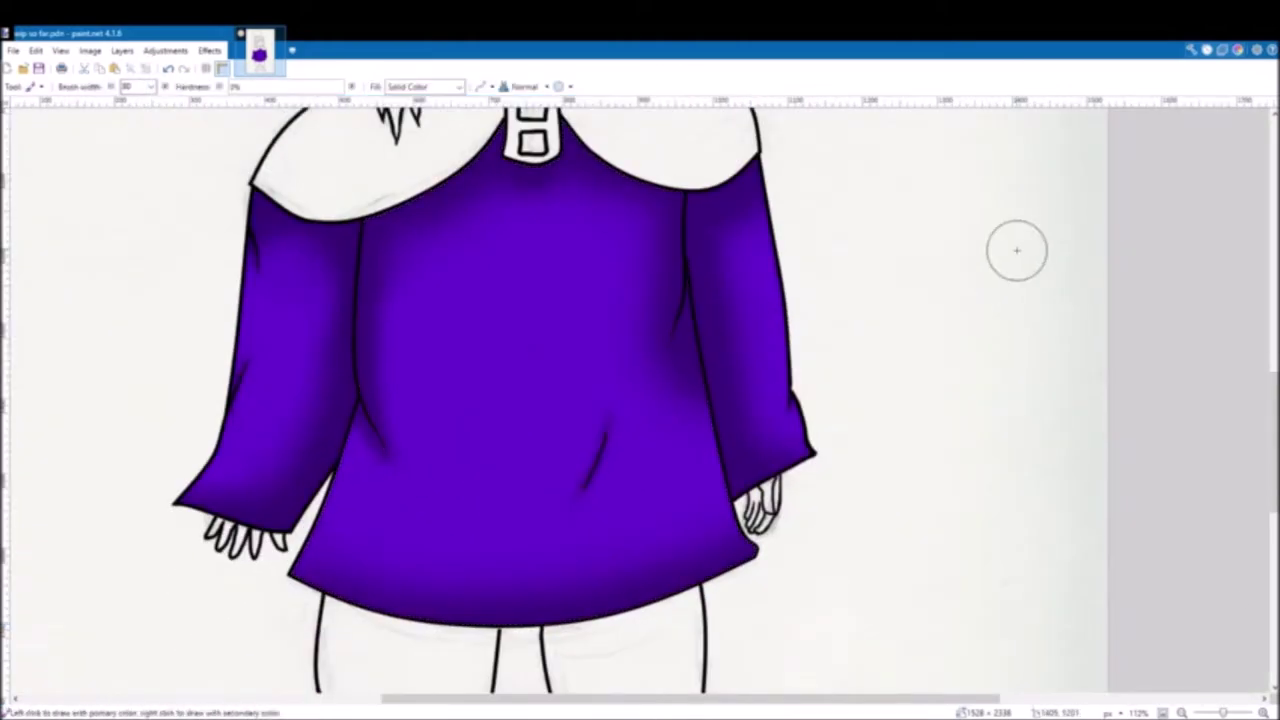
key(t)
scroll(1069, 604, down, 1)
key(ctrl+z)
key(ctrl+y)
key(z)
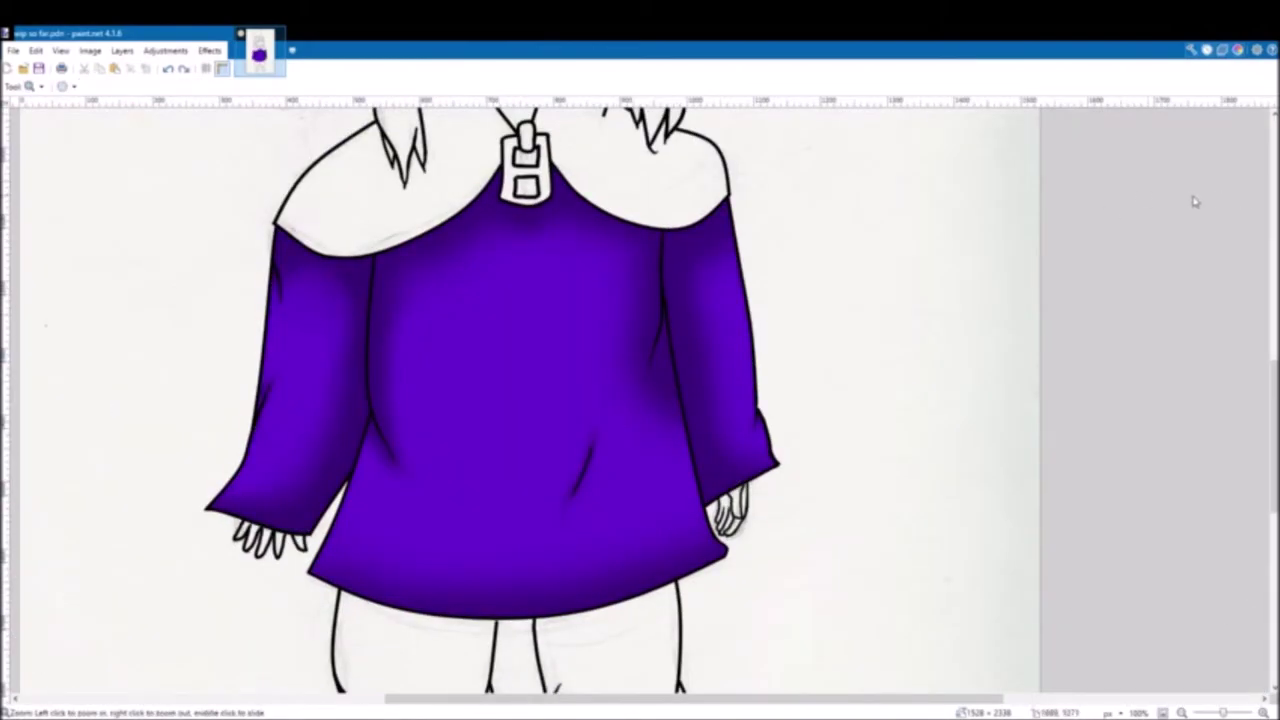
click(523, 449)
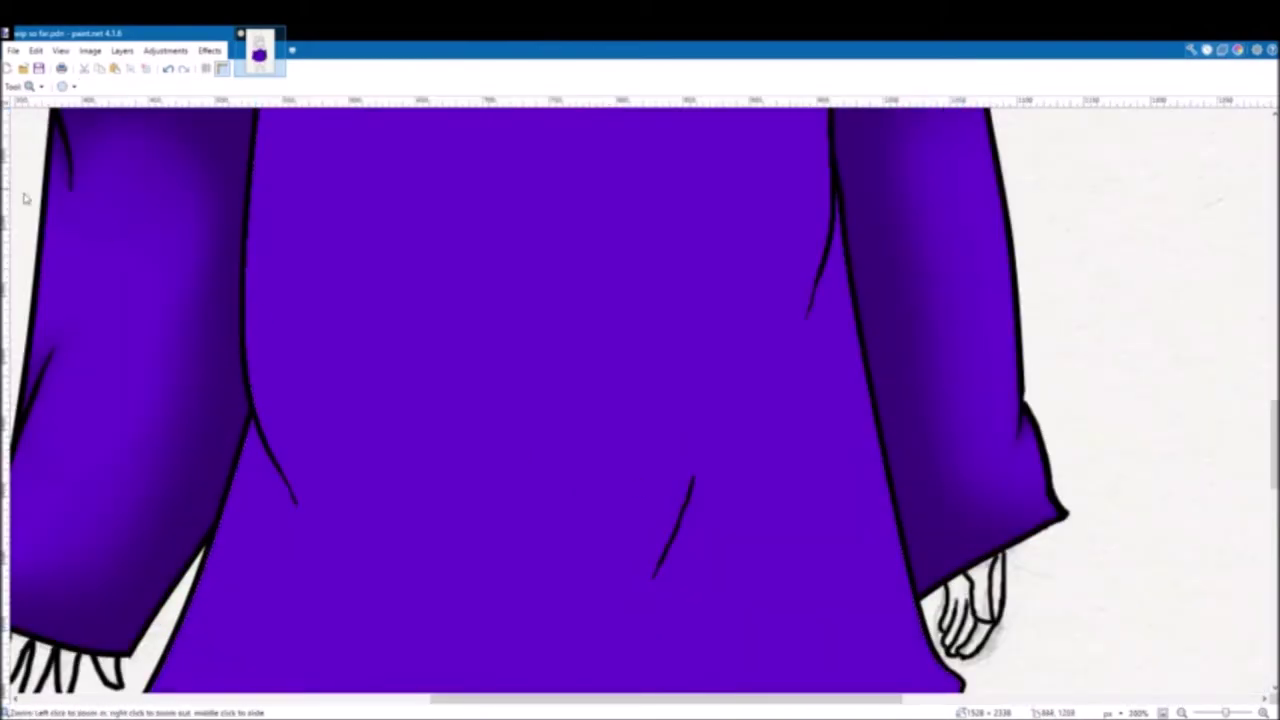
key(m)
scroll(600, 511, down, 3)
click(1166, 686)
scroll(665, 531, up, 1)
key(ctrl+d)
scroll(626, 506, up, 2)
scroll(600, 458, down, 1)
key(ctrl+z)
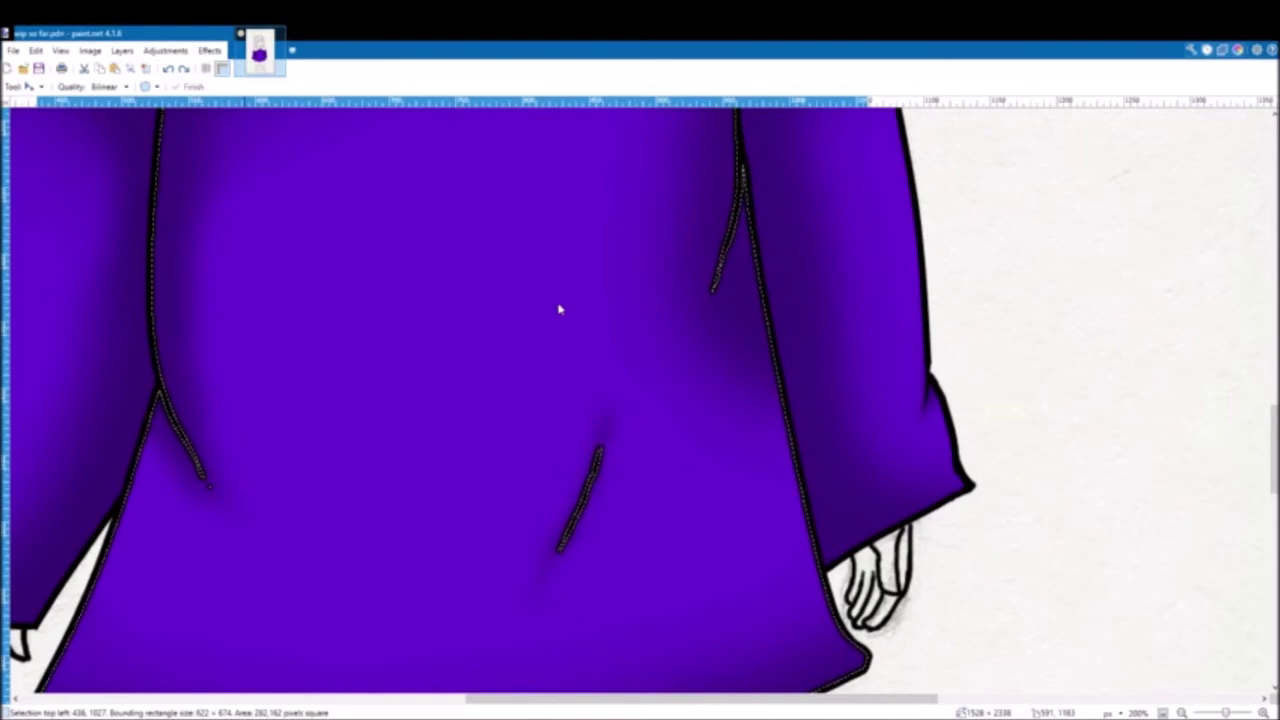
Step: Draw a short horizontal line in the middle of the mouth with a 2-pixel brush at 75% hardness
scroll(580, 374, down, 1)
scroll(940, 537, up, 3)
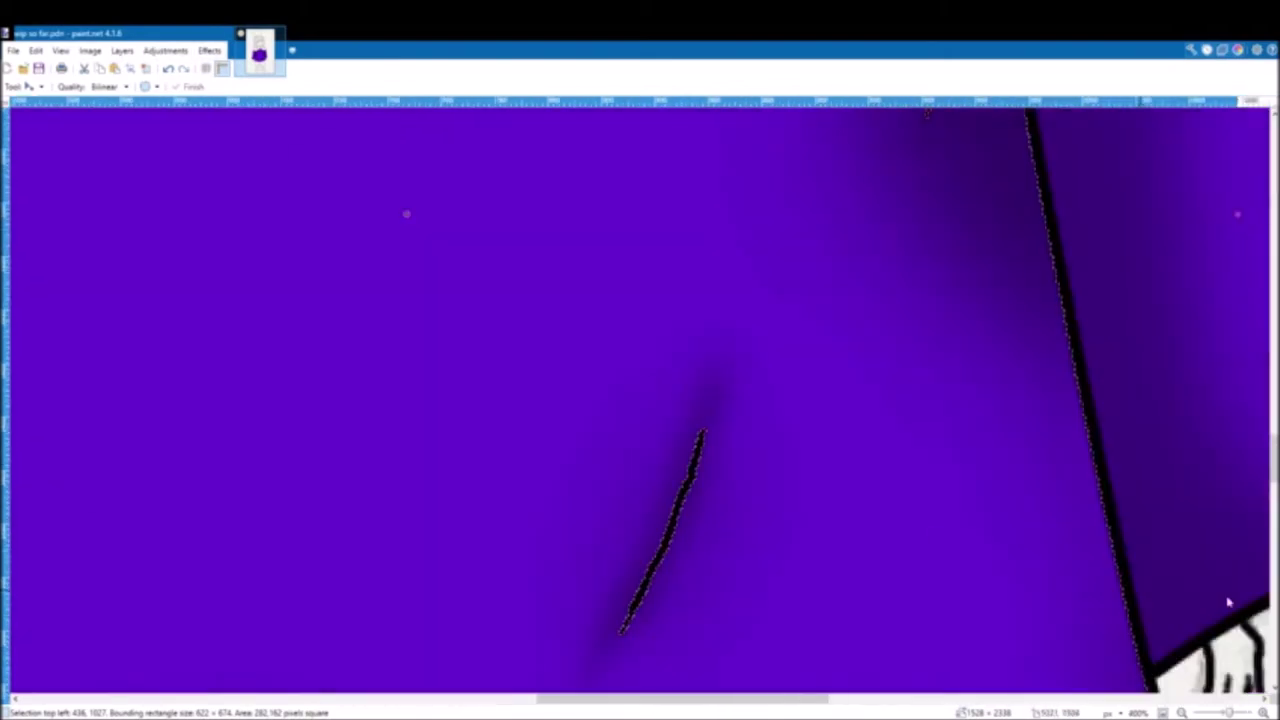
scroll(880, 640, down, 4)
scroll(529, 399, up, 1)
scroll(690, 330, up, 3)
click(34, 285)
scroll(648, 262, up, 2)
click(317, 87)
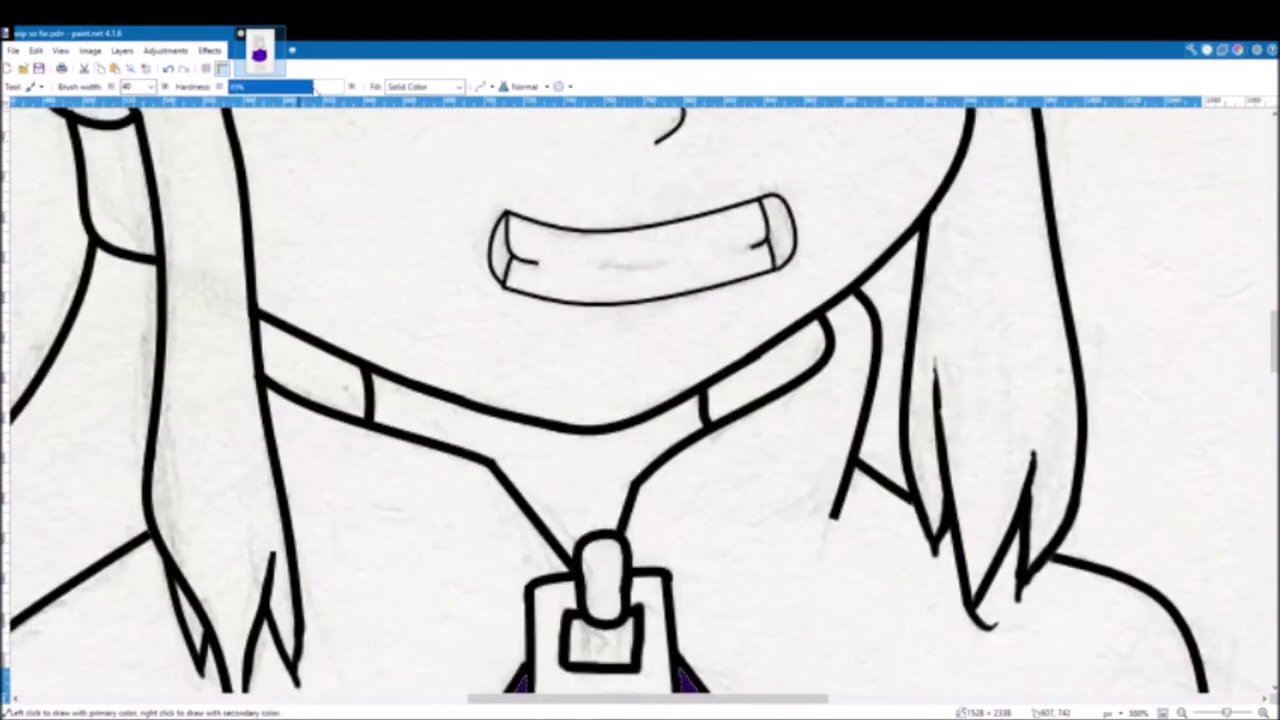
scroll(424, 514, up, 2)
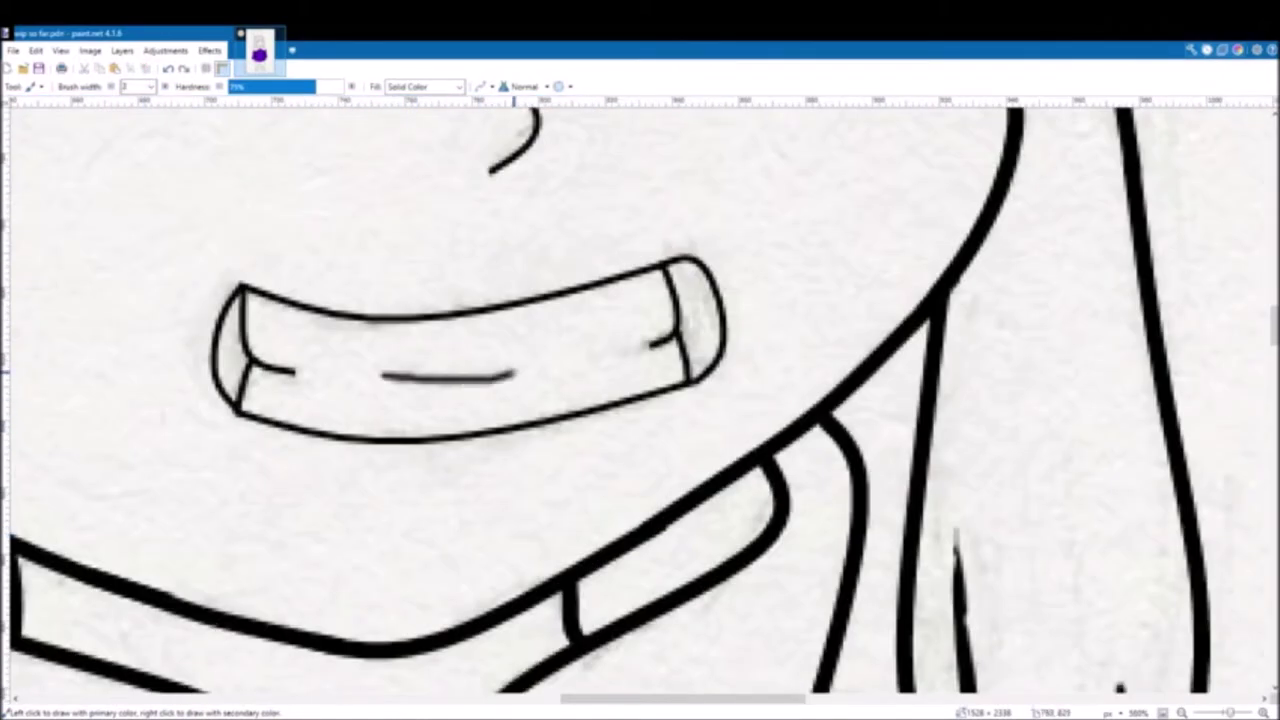
key(ctrl+z)
drag(402, 376, 515, 373)
scroll(660, 412, down, 7)
scroll(575, 640, up, 2)
scroll(1180, 634, up, 1)
Step: Try to select both halves of the collar by color with the Magic Wand
click(23, 196)
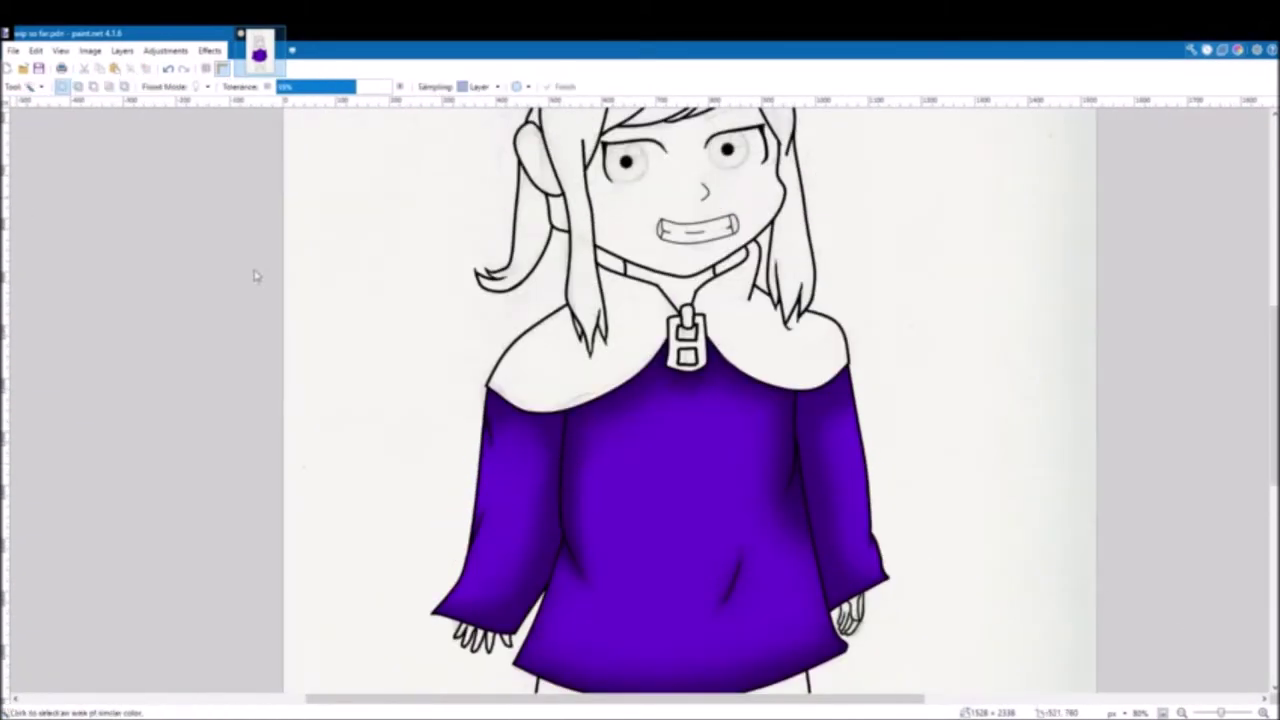
click(620, 345)
scroll(652, 358, up, 6)
scroll(656, 408, down, 5)
ctrl+click(829, 367)
scroll(1080, 245, up, 3)
scroll(485, 270, down, 3)
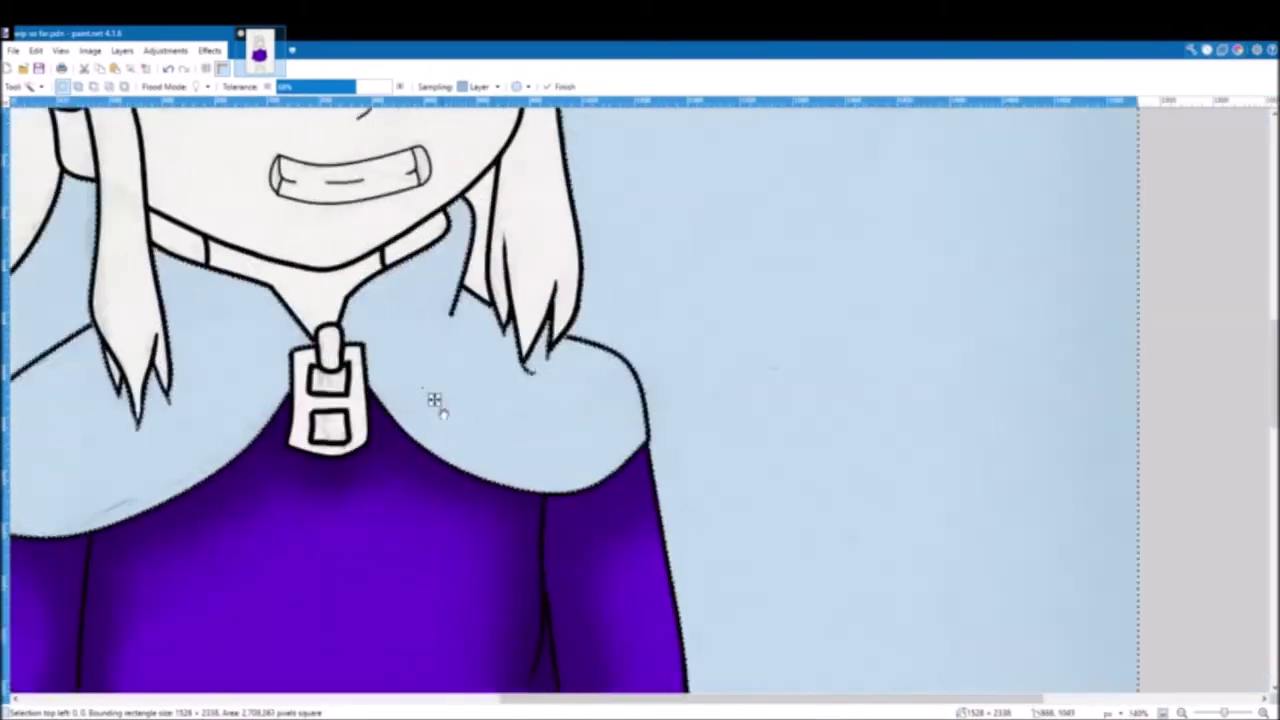
Step: Clear the selection and close the gap in the collar's outline with the Pencil
scroll(566, 340, up, 10)
key(ctrl+d)
key(p)
scroll(600, 265, down, 8)
Step: Select the right half of the collar by color and add the left half to the selection
click(18, 196)
scroll(740, 320, down, 5)
click(735, 340)
ctrl+click(551, 333)
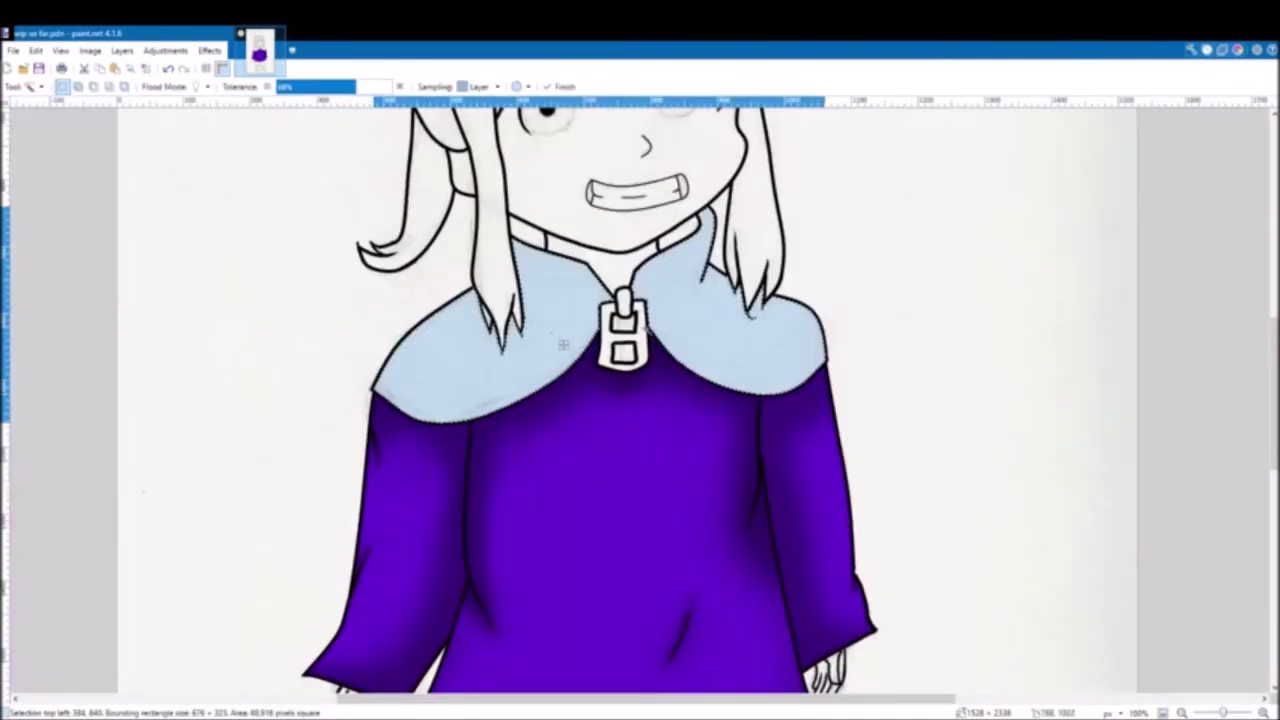
Step: Try filling both collar halves with bright yellow
scroll(563, 344, up, 2)
key(f)
click(214, 386)
click(734, 378)
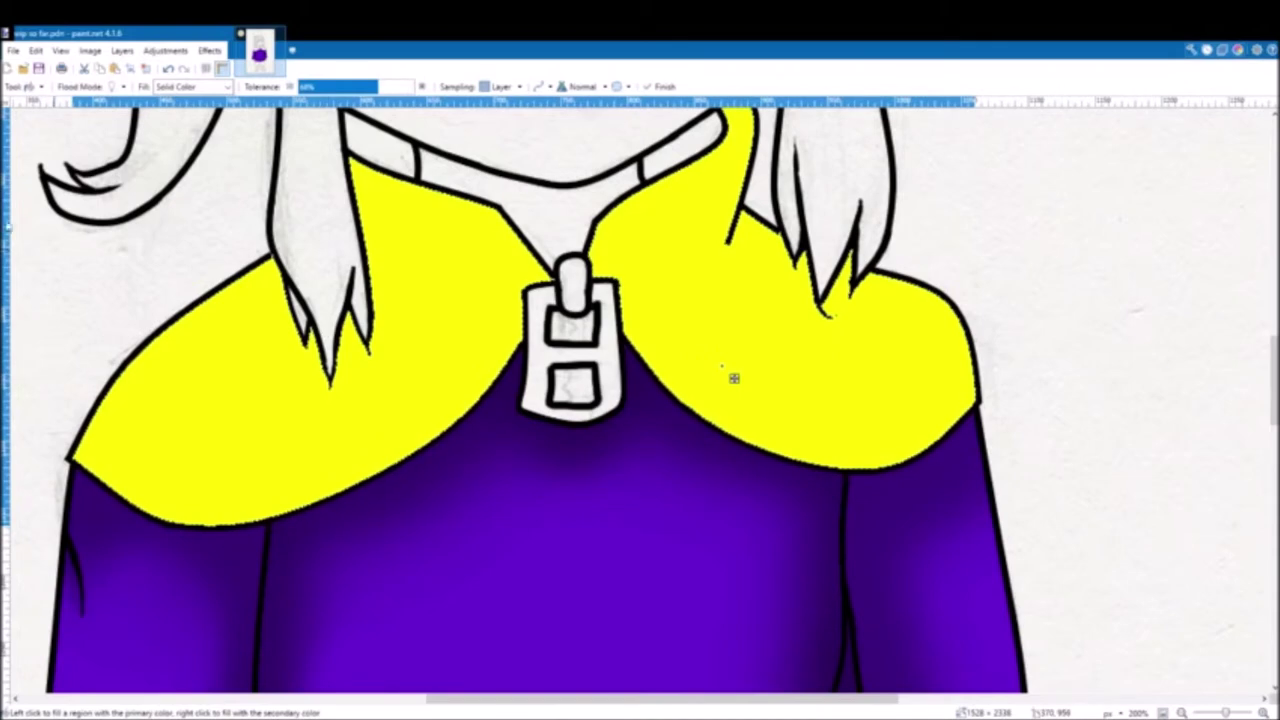
key(ctrl+z)
key(ctrl+z)
Step: Fill both collar halves with a lighter yellow
click(136, 680)
click(250, 490)
click(722, 380)
Step: Paint a darker yellow shading band across both collar halves below the neck opening
click(19, 242)
scroll(273, 206, down, 5)
scroll(273, 206, up, 5)
drag(360, 256, 391, 279)
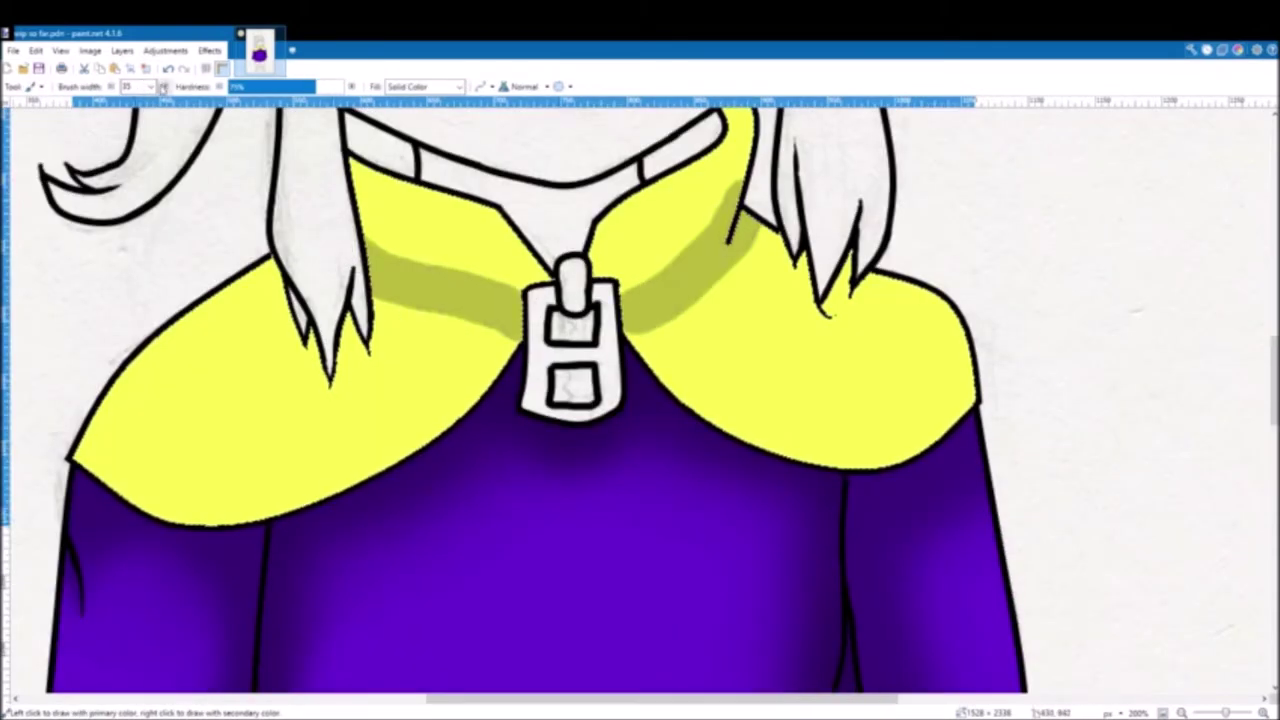
Step: Blend the edges of the collar's dark band into the base yellow with a soft 75-pixel brush at 0% hardness
scroll(40, 205, up, 2)
click(148, 87)
scroll(471, 414, up, 2)
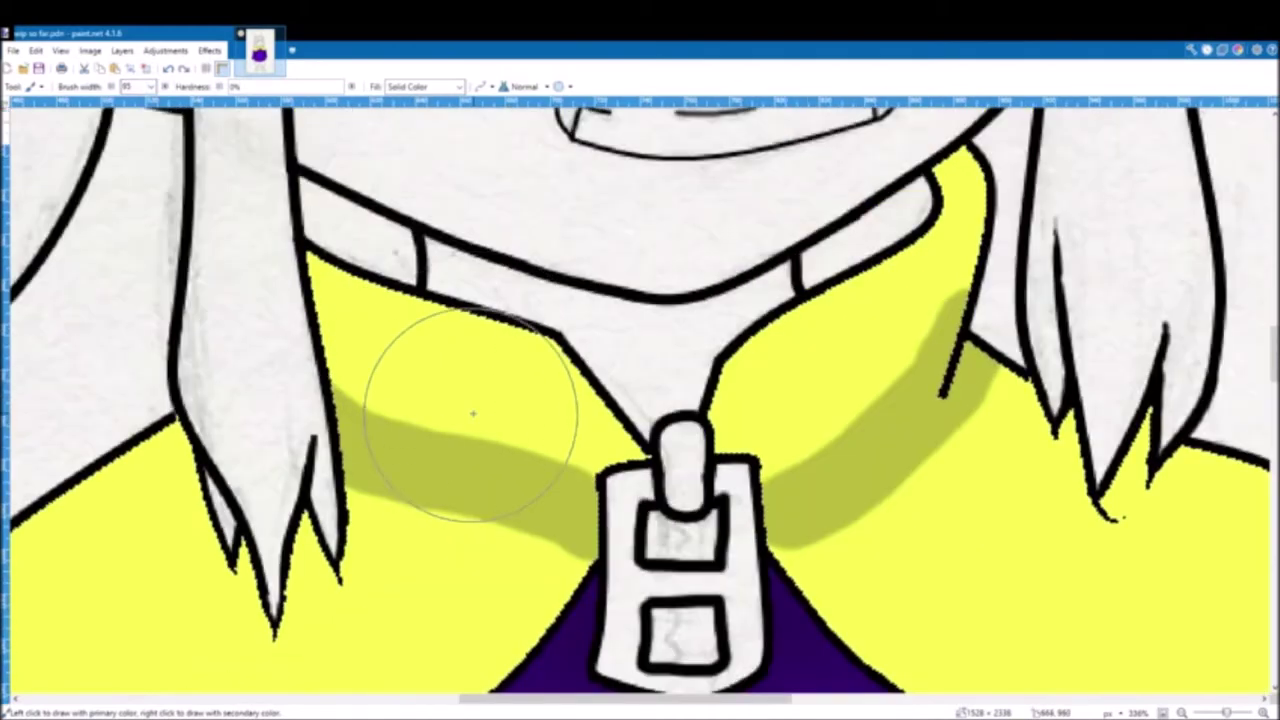
scroll(149, 326, down, 5)
scroll(80, 374, up, 1)
click(80, 374)
click(150, 87)
scroll(345, 301, up, 4)
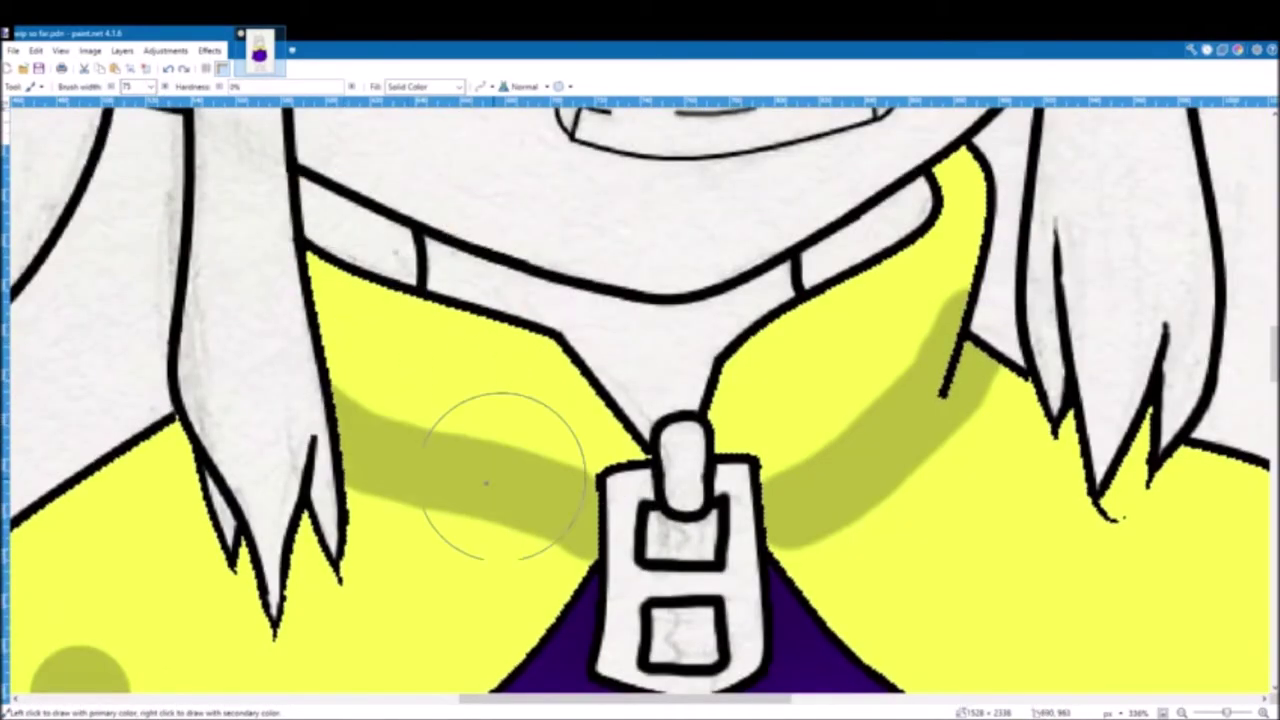
scroll(380, 316, down, 2)
scroll(153, 90, down, 1)
drag(411, 432, 490, 462)
scroll(150, 87, down, 6)
scroll(415, 540, down, 1)
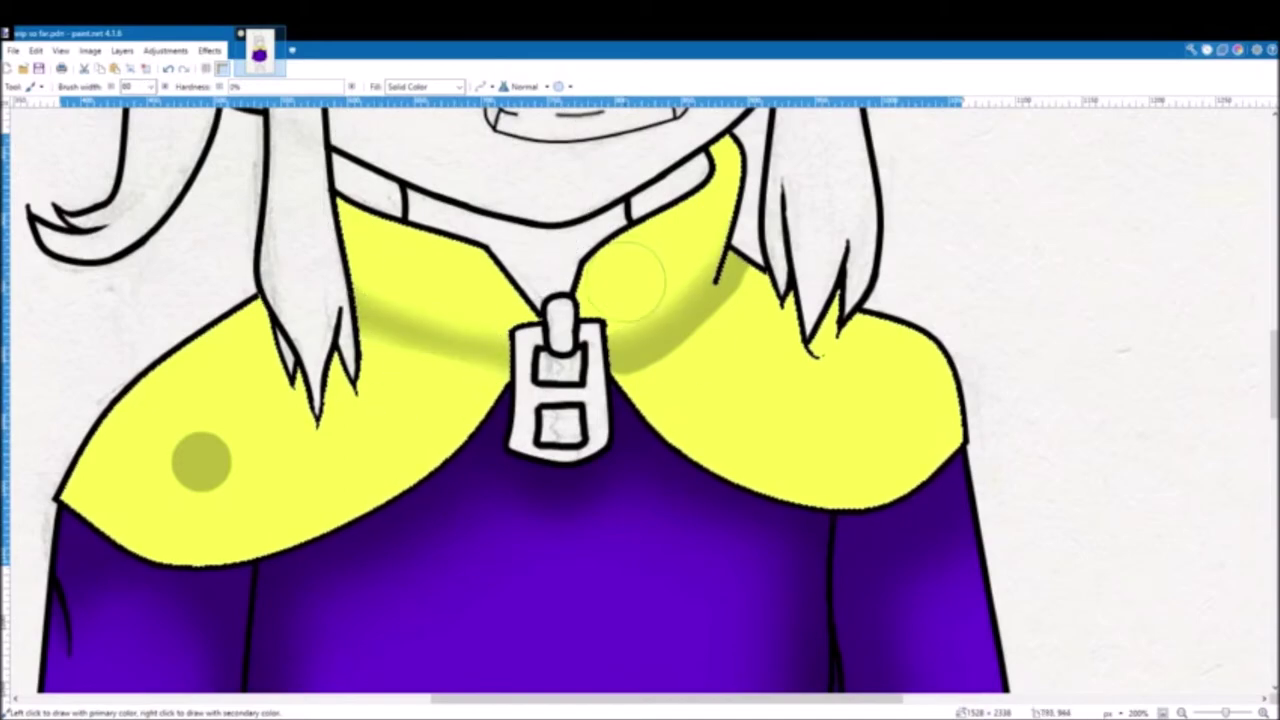
Step: Shade the collar's lower edge in darker yellow with a soft 200-pixel brush
scroll(598, 420, down, 2)
key(bracketright)
key(bracketright)
key(bracketright)
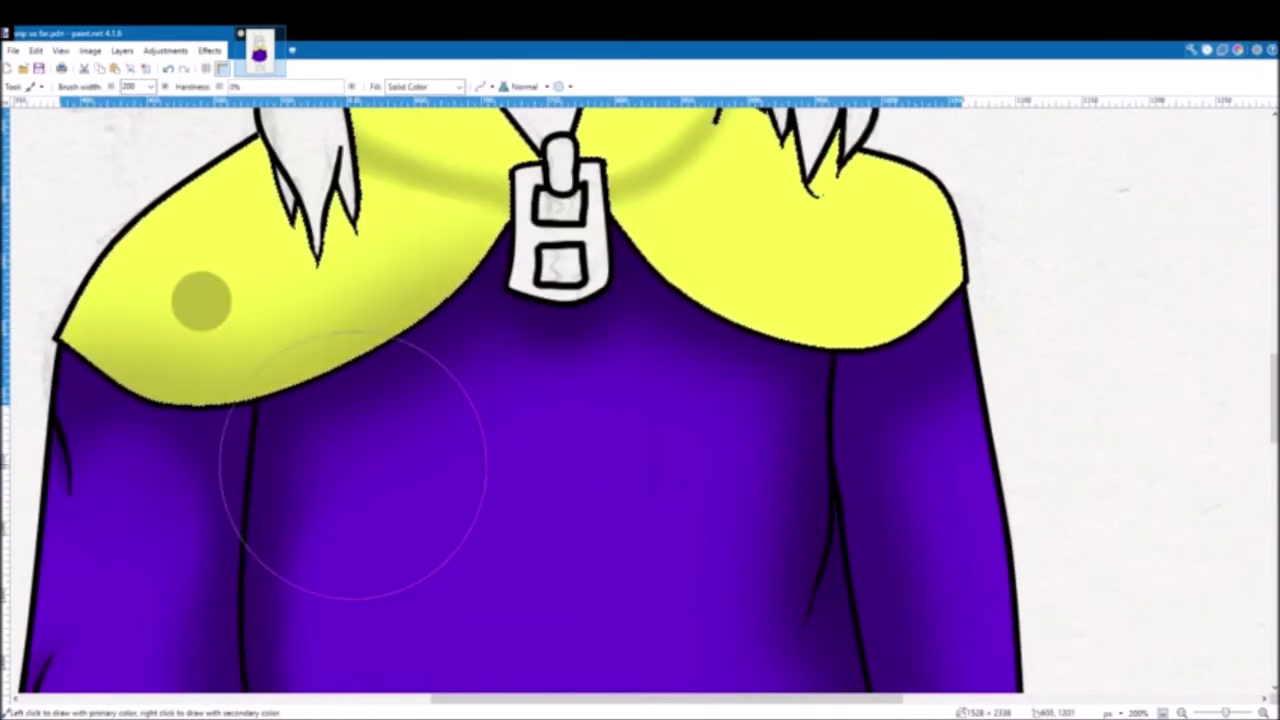
Step: Sample the base yellow and paint over the stray dark spot on the left collar half with the soft 200-pixel brush
scroll(827, 464, left, 5)
scroll(25, 414, up, 1)
key(k)
click(668, 171)
scroll(655, 240, up, 1)
drag(641, 325, 637, 265)
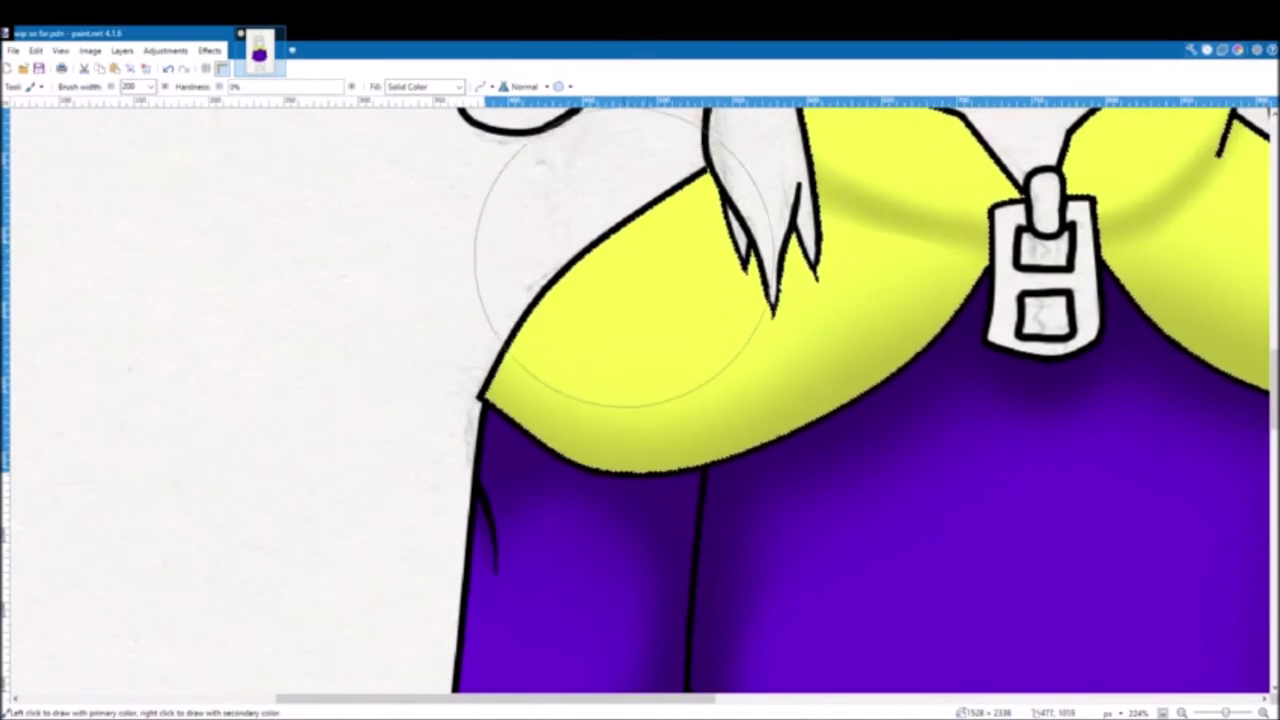
Step: Rework the fold shading on the right collar half, painting it darker yellow and blending its edges into the base yellow with a soft brush
scroll(527, 569, right, 5)
scroll(729, 480, up, 1)
scroll(150, 87, up, 5)
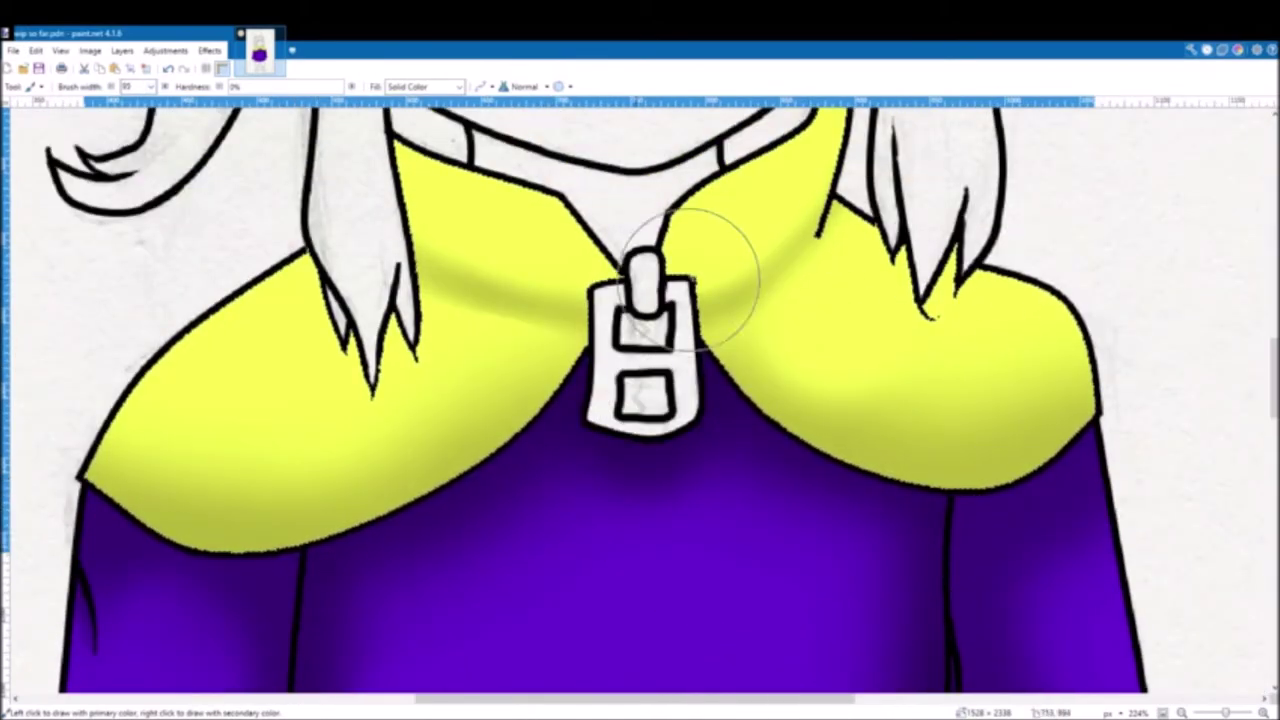
drag(848, 300, 760, 397)
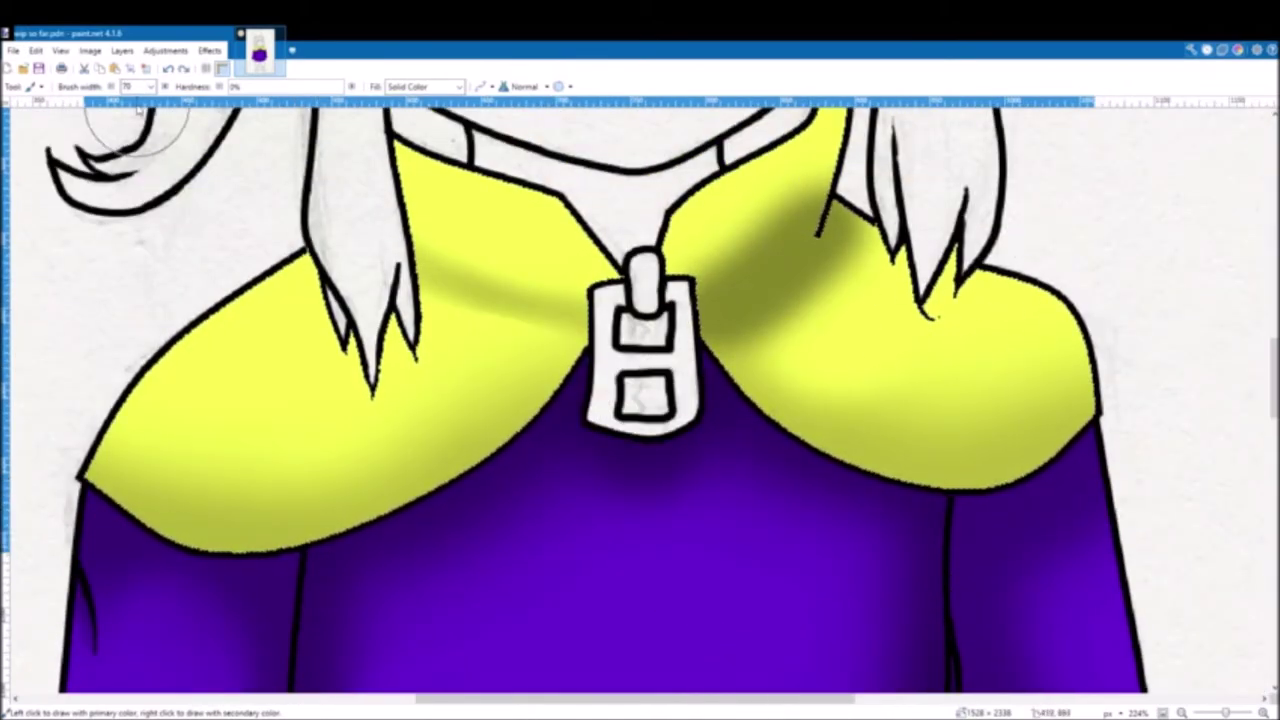
drag(784, 218, 694, 258)
drag(868, 290, 808, 352)
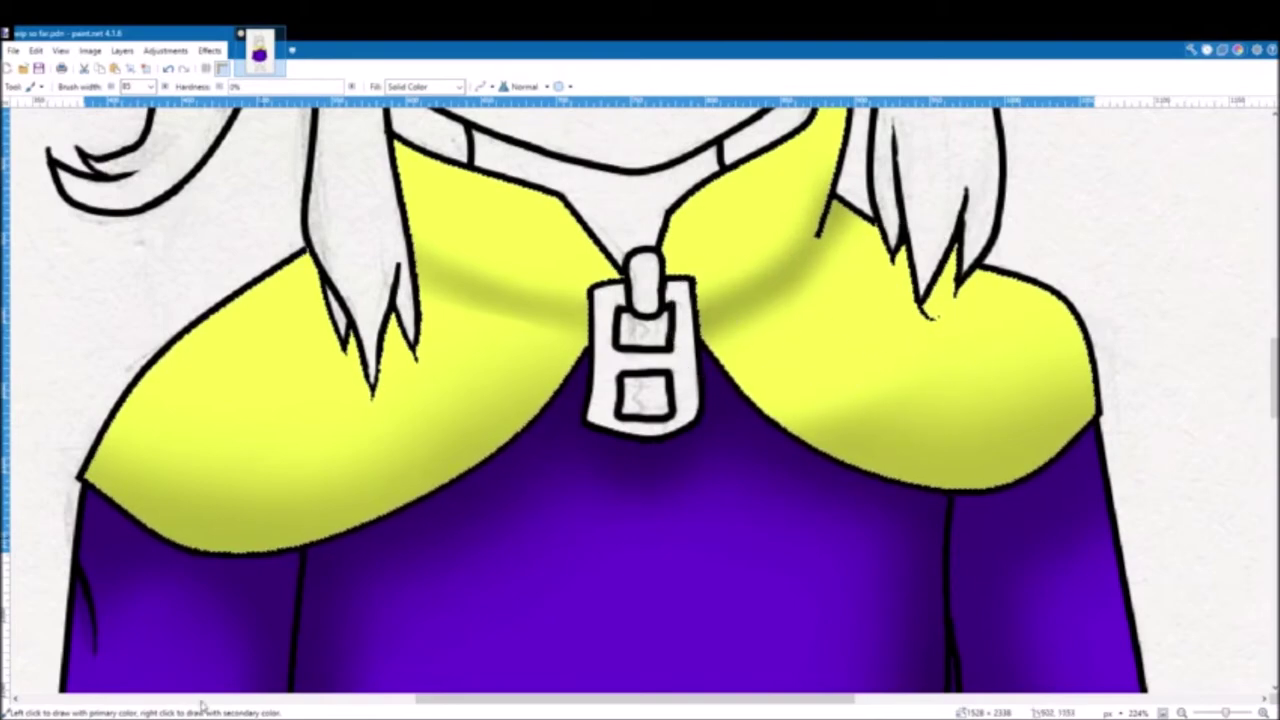
drag(824, 232, 722, 334)
Step: Restore the darker yellow shading along the right collar half's lower edge with a soft 200-pixel brush
double_click(139, 87)
text(200)
drag(890, 490, 963, 611)
key(ctrl+z)
scroll(750, 400, down, 5)
scroll(642, 220, up, 6)
Step: Paint a thin darker yellow line parallel to the neck edge on both collar halves with a soft 10-pixel brush
double_click(139, 87)
text(30)
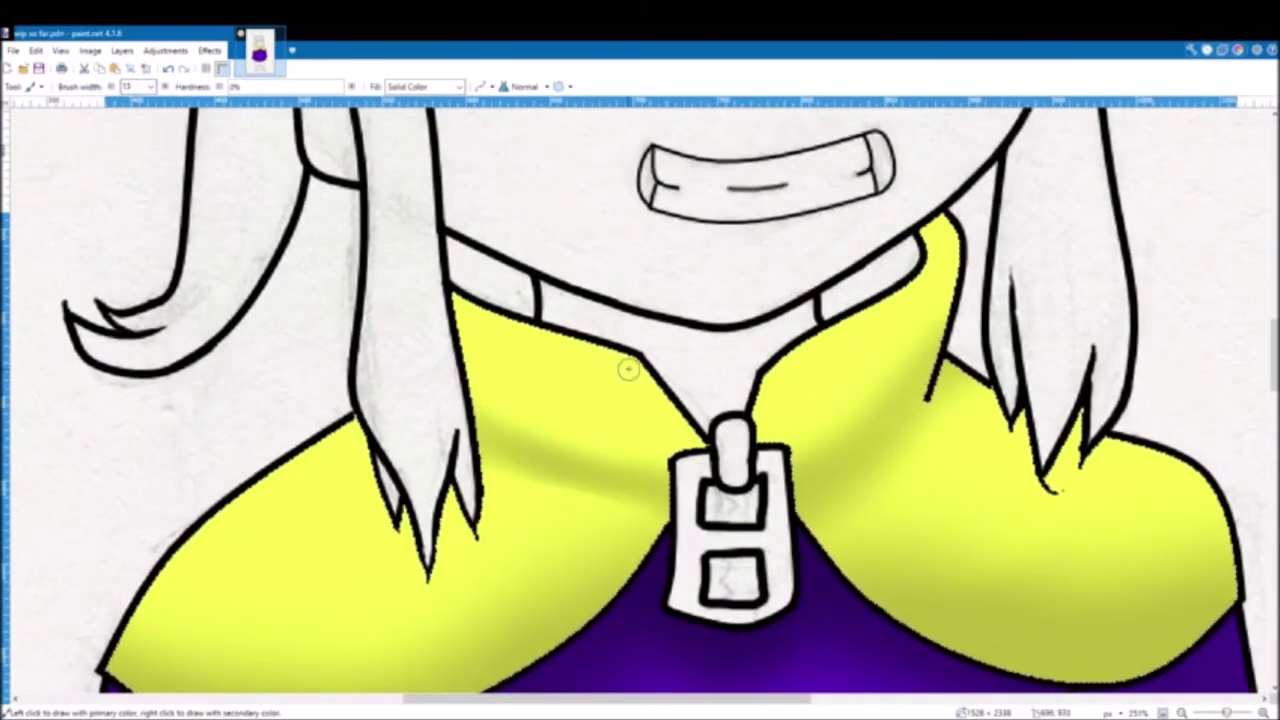
scroll(628, 370, down, 2)
scroll(623, 251, up, 3)
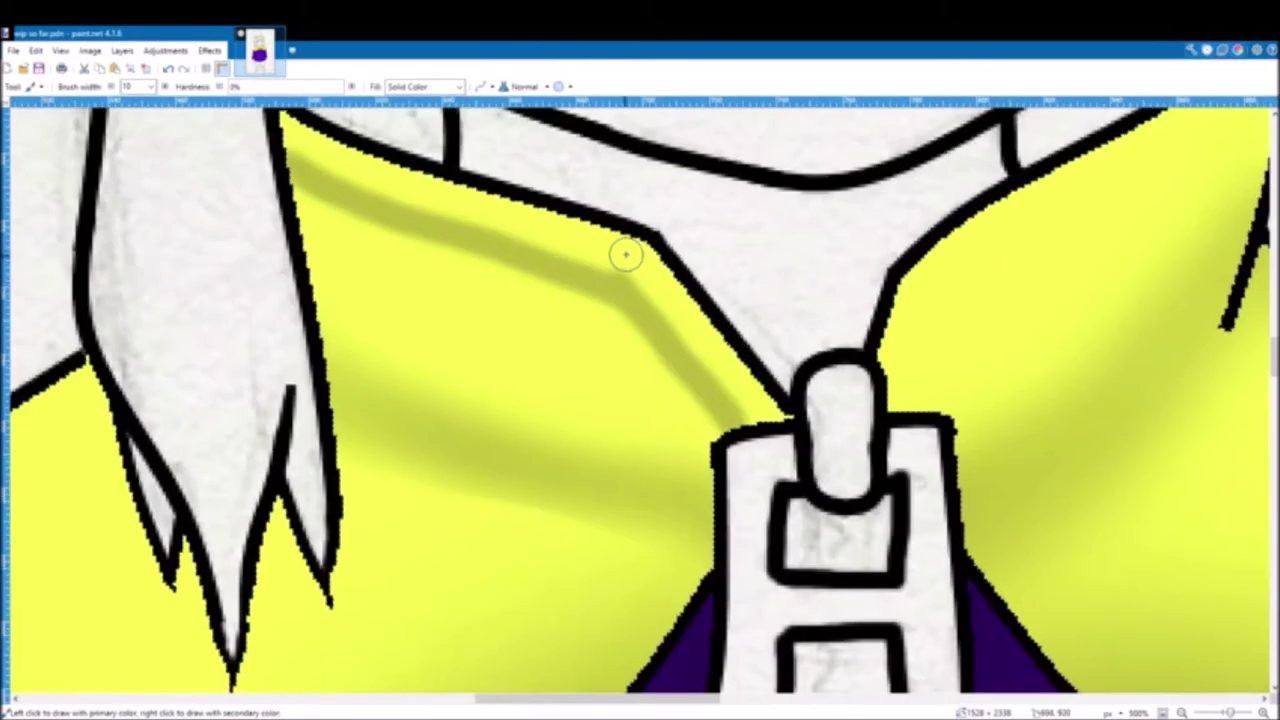
scroll(649, 266, up, 2)
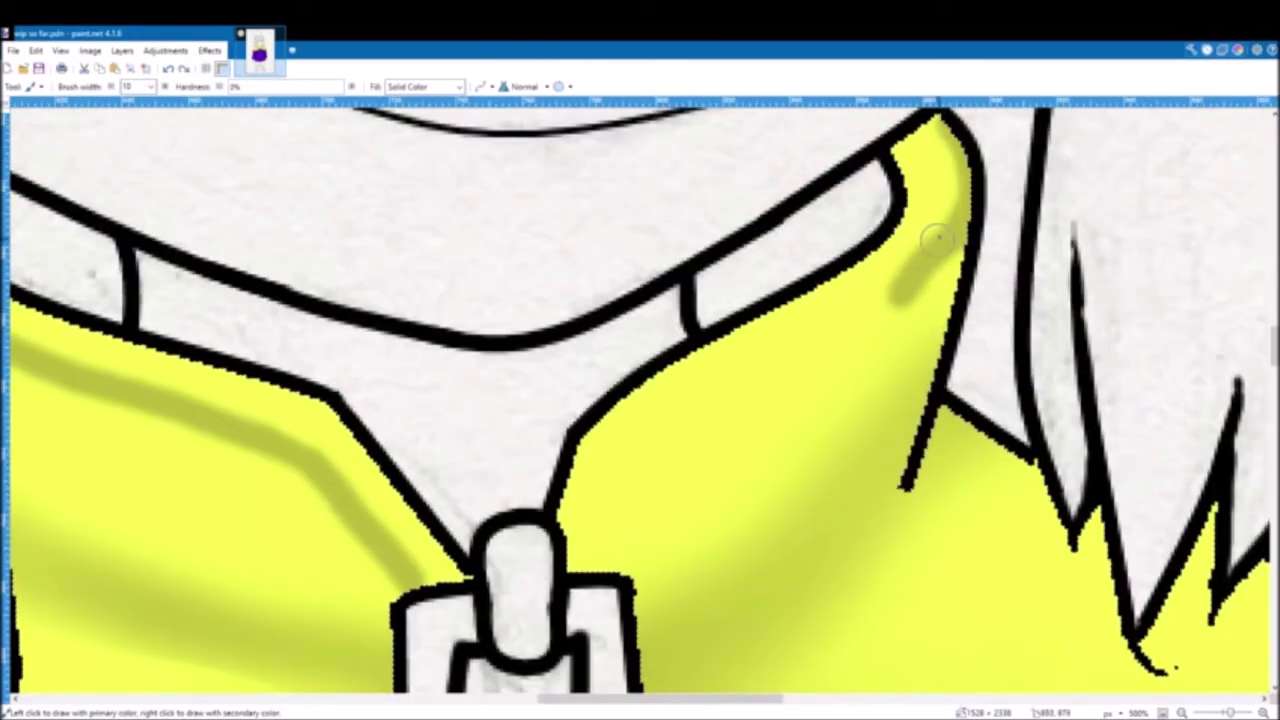
key(k)
click(845, 378)
drag(868, 350, 680, 460)
Step: Sample the base yellow and soften the edges of the thin neckline shading on both collar halves with a soft 20-pixel brush
key(k)
click(795, 318)
double_click(139, 87)
text(70)
scroll(512, 386, left, 4)
scroll(512, 386, down, 1)
drag(409, 191, 825, 325)
drag(958, 475, 973, 491)
double_click(140, 87)
text(25)
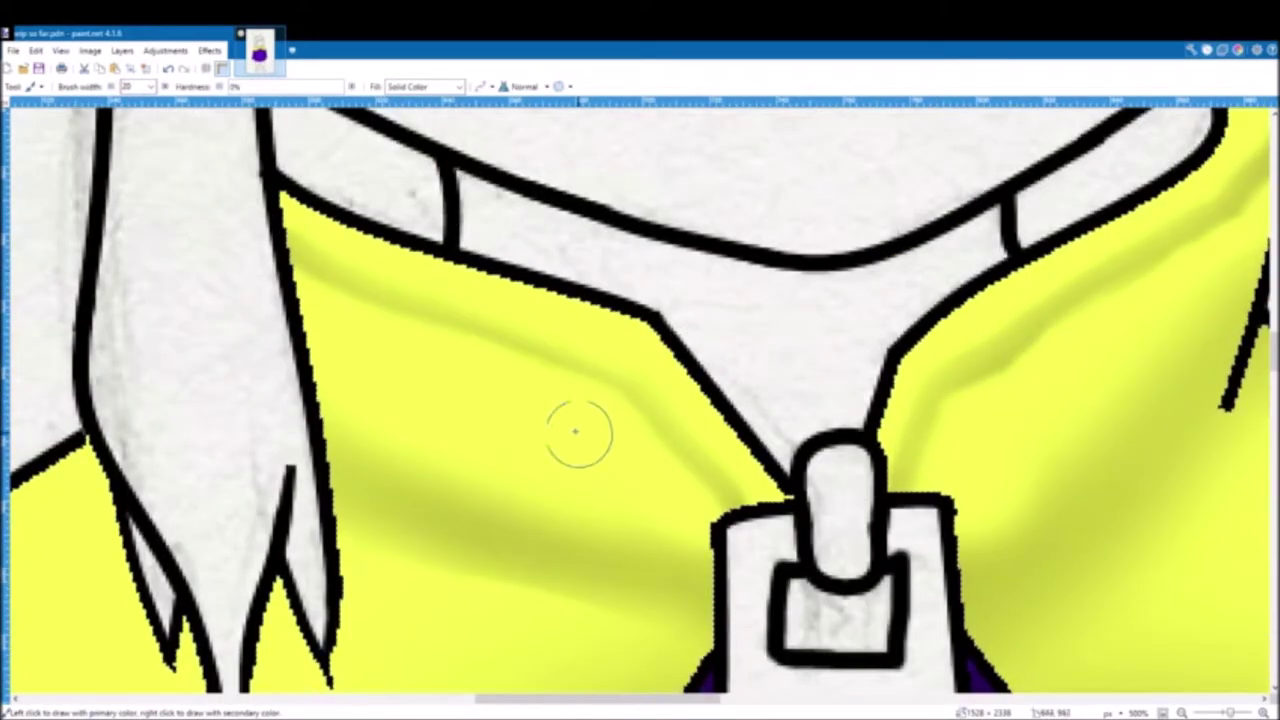
scroll(971, 366, down, 4)
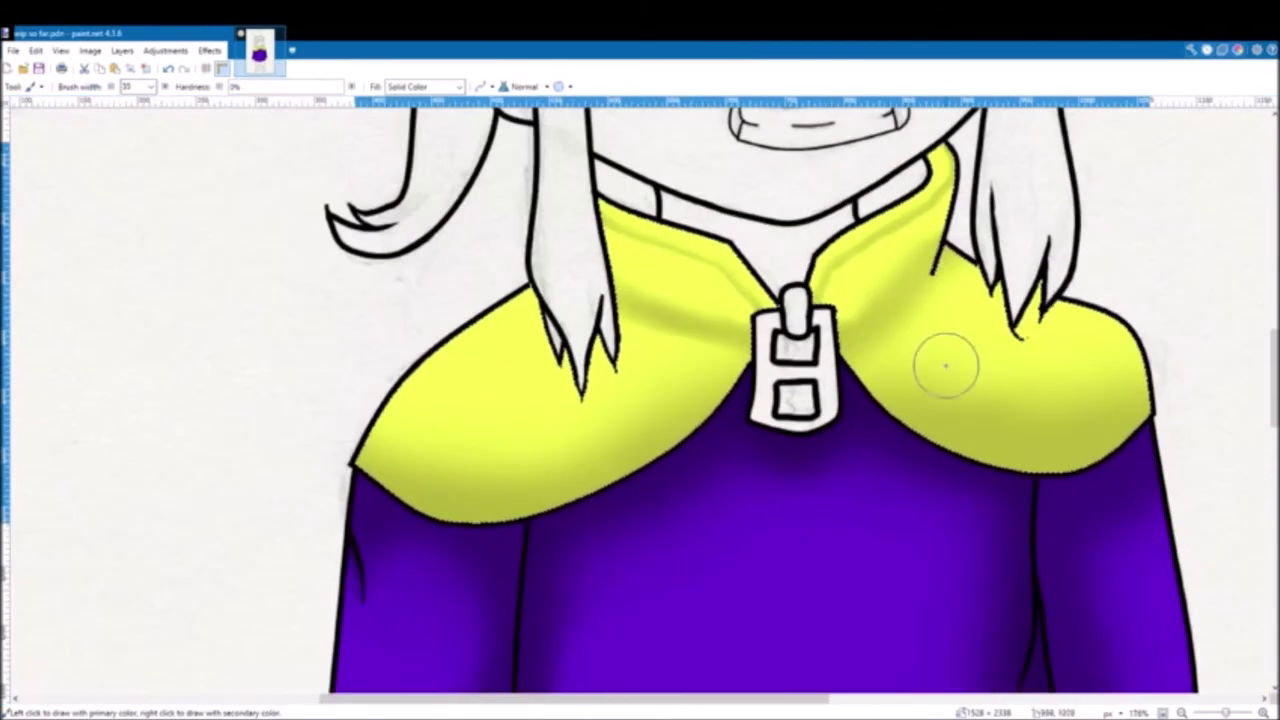
Step: Lighten the shading on the right collar half with a soft 150-pixel brush
double_click(134, 87)
text(150)
drag(1026, 390, 1097, 350)
scroll(1095, 370, down, 4)
scroll(1018, 412, up, 2)
scroll(671, 474, down, 4)
scroll(671, 474, up, 4)
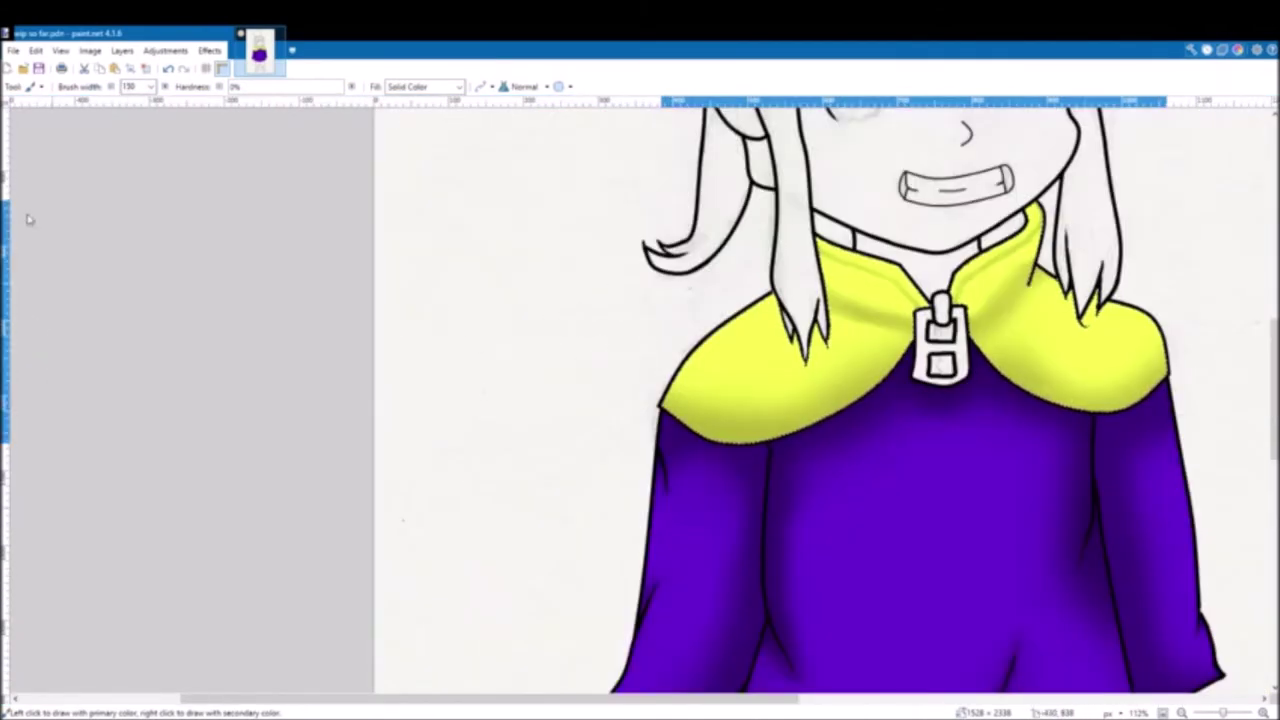
key(t)
click(709, 366)
text(I forgot to draw)
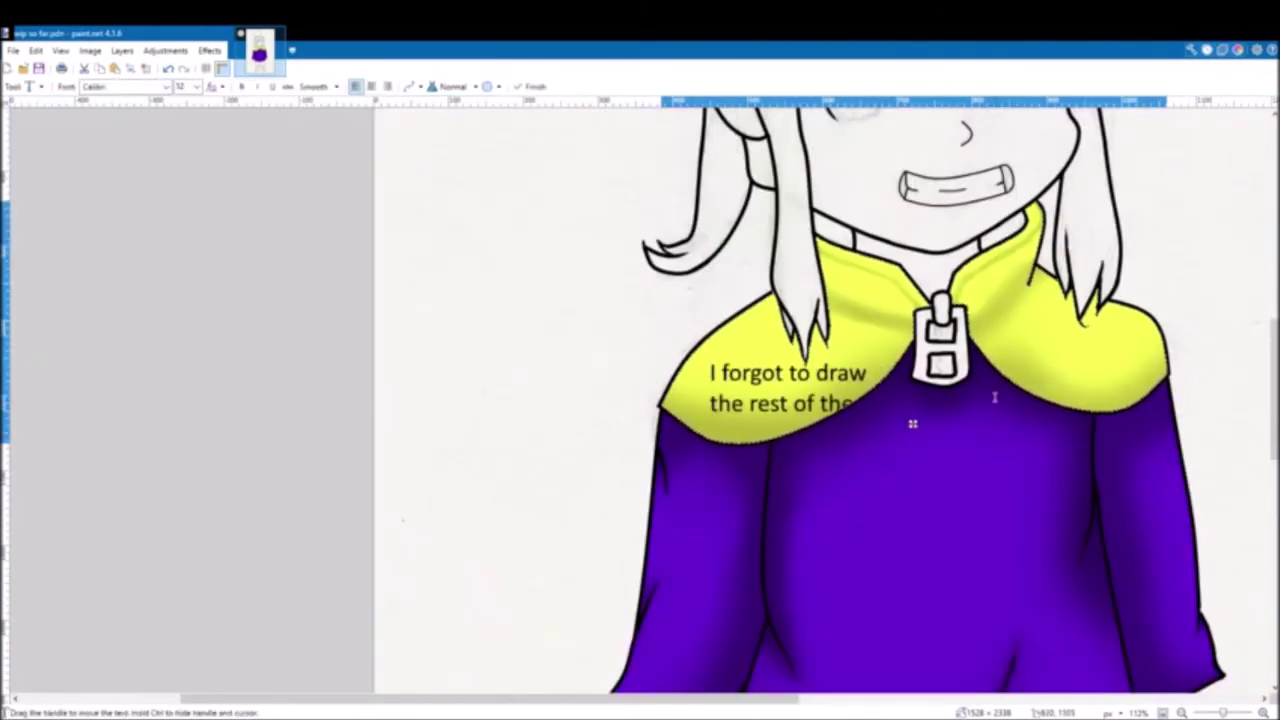
key(ctrl+z)
Step: Cut the yellow collar fill from the line-art layer, paste it onto the color layer below, and check it with the line art hidden
click(1246, 600)
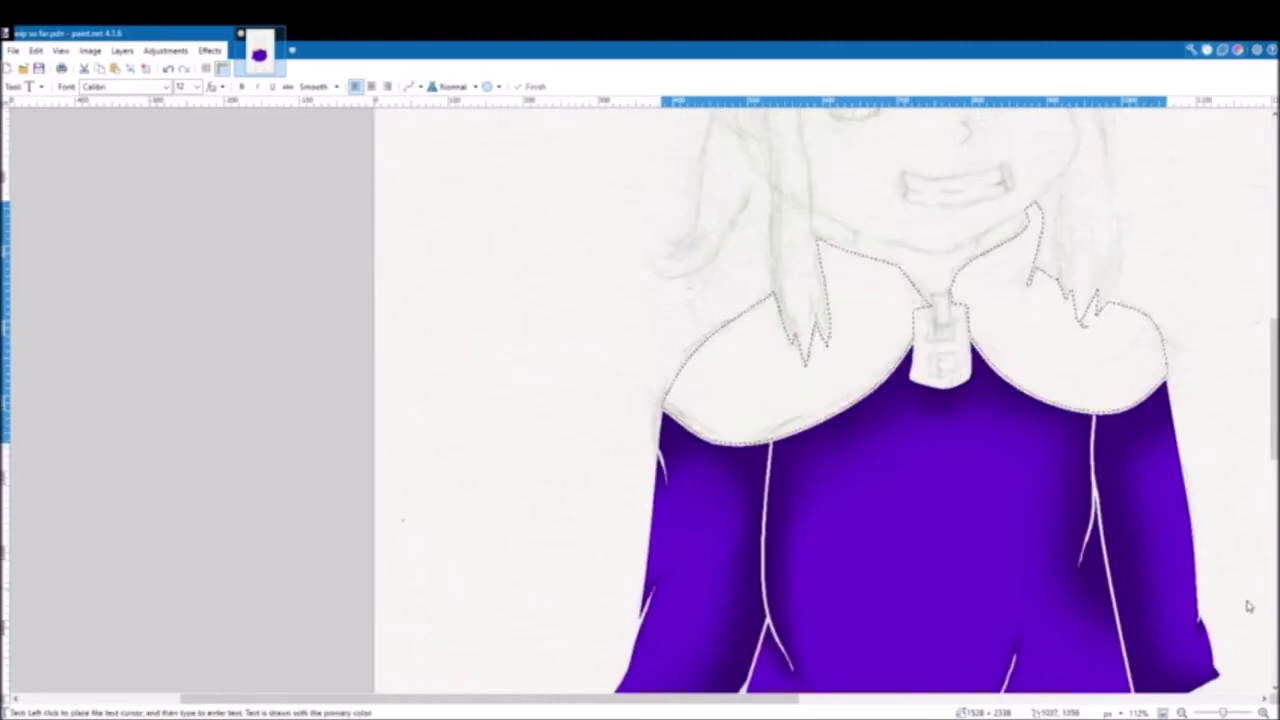
click(1246, 600)
scroll(1072, 402, up, 8)
key(ctrl+x)
key(m)
scroll(987, 470, down, 4)
key(ctrl+v)
scroll(988, 469, down, 3)
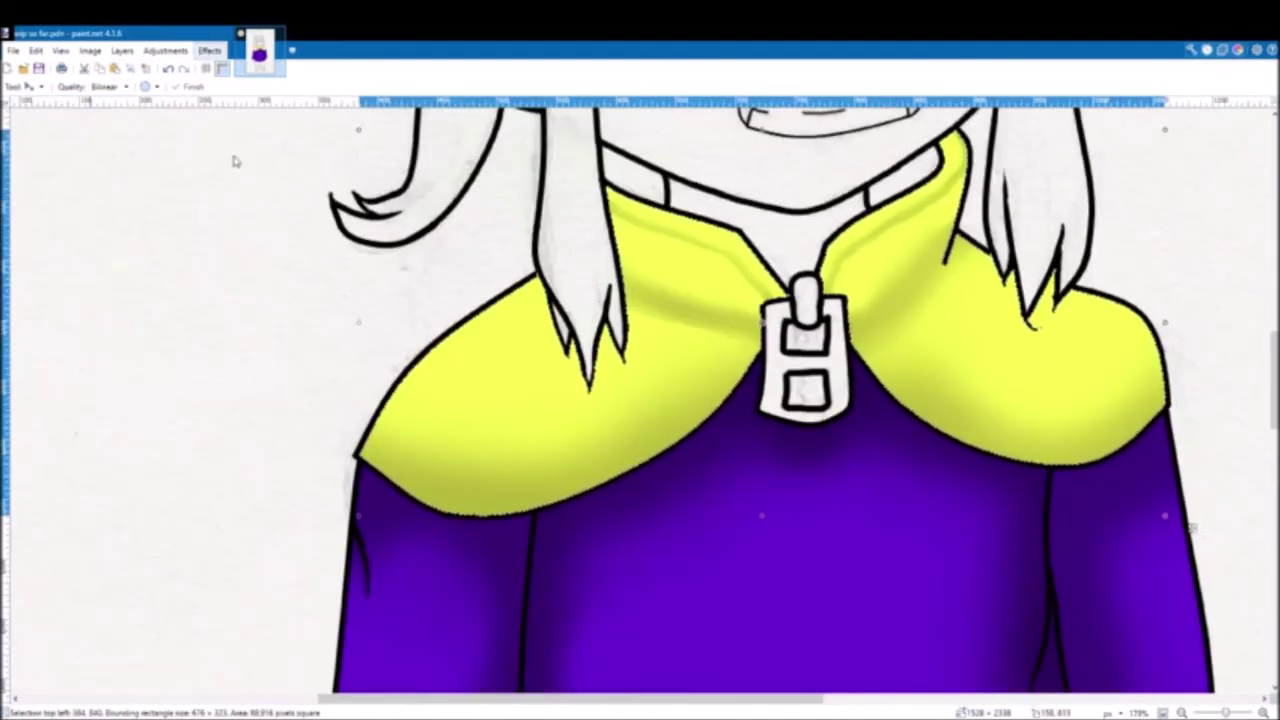
scroll(377, 487, up, 8)
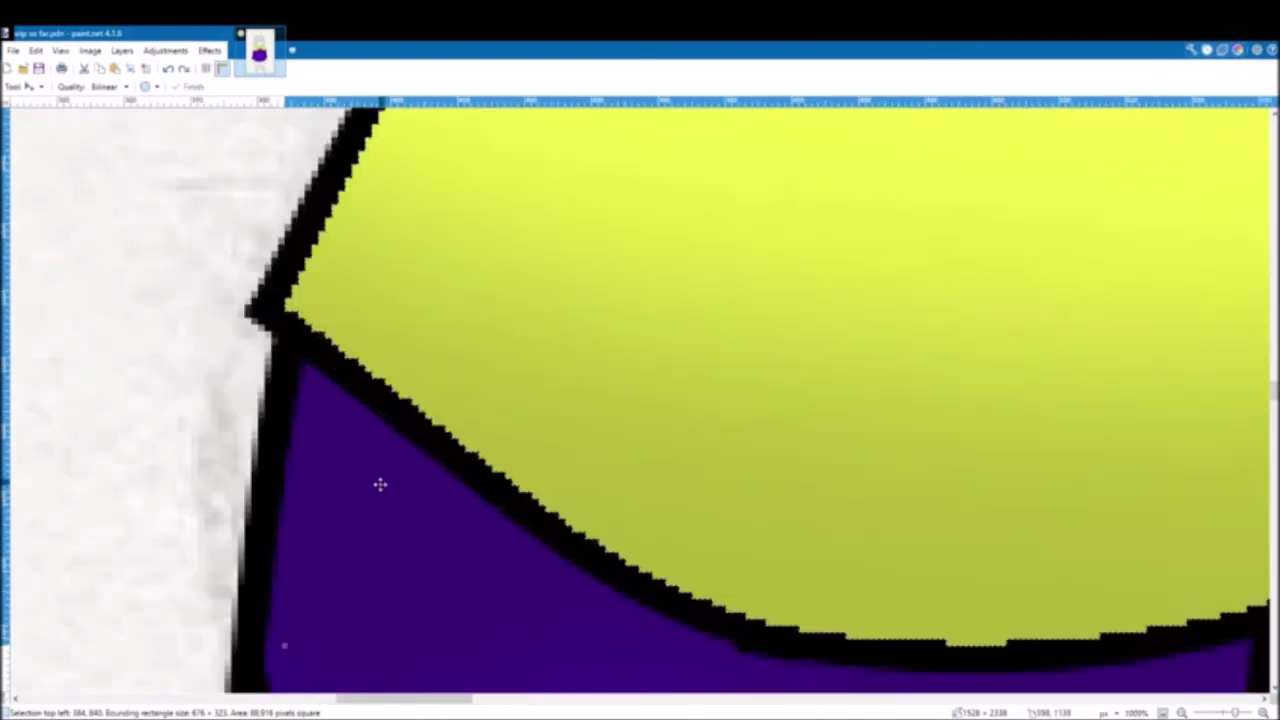
scroll(803, 471, down, 7)
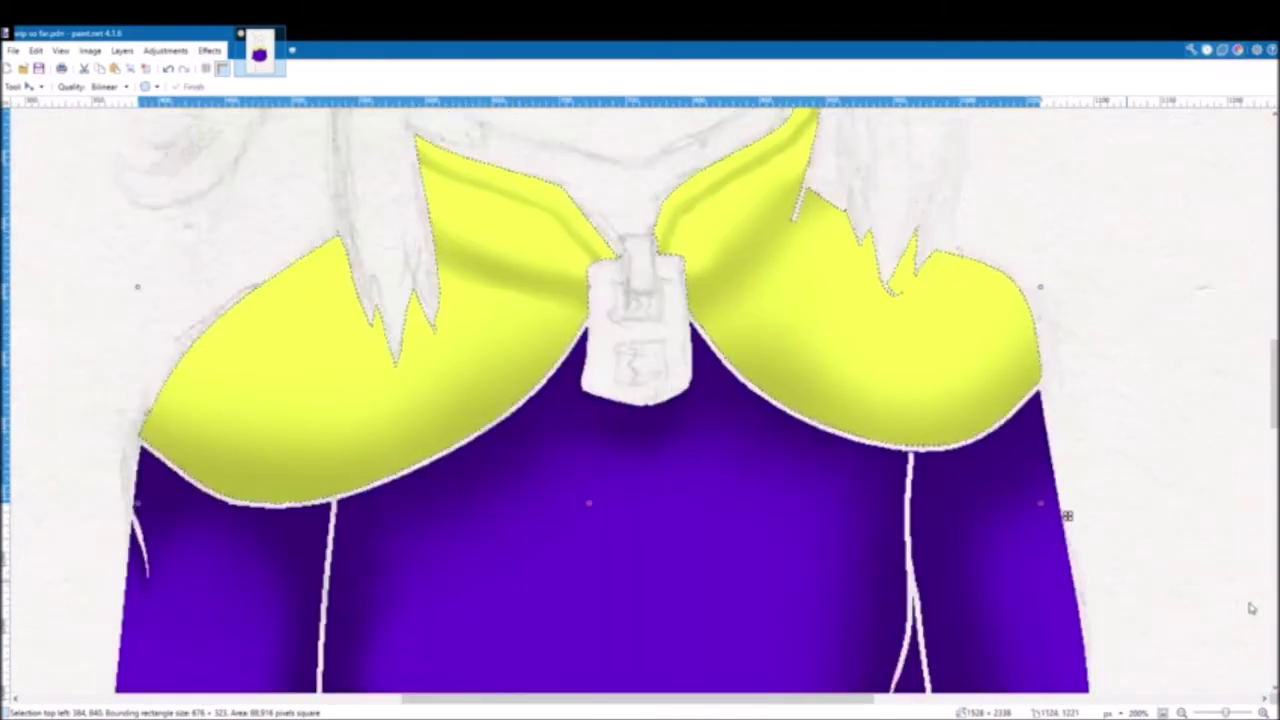
scroll(1020, 625, up, 4)
scroll(720, 160, down, 5)
click(20, 194)
click(434, 317)
scroll(555, 534, up, 5)
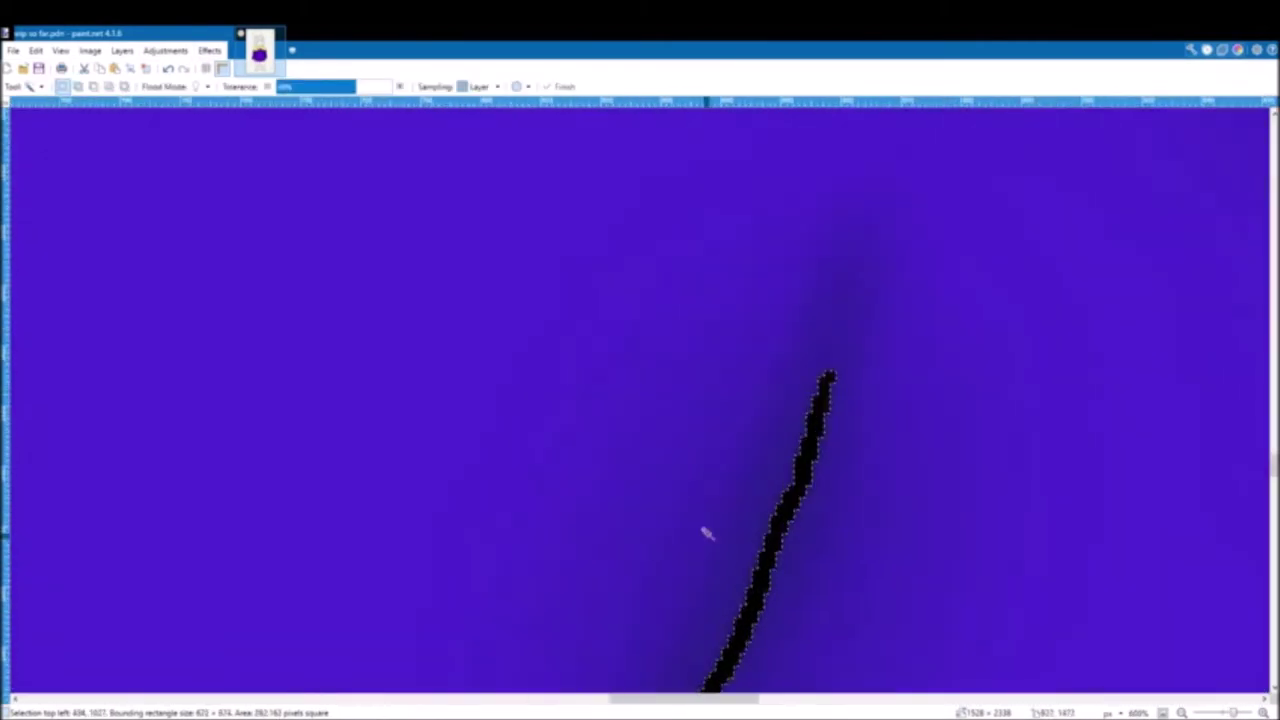
scroll(642, 640, down, 5)
scroll(991, 540, up, 3)
key(ctrl+z)
key(ctrl+z)
key(ctrl+z)
key(ctrl+z)
scroll(700, 477, down, 6)
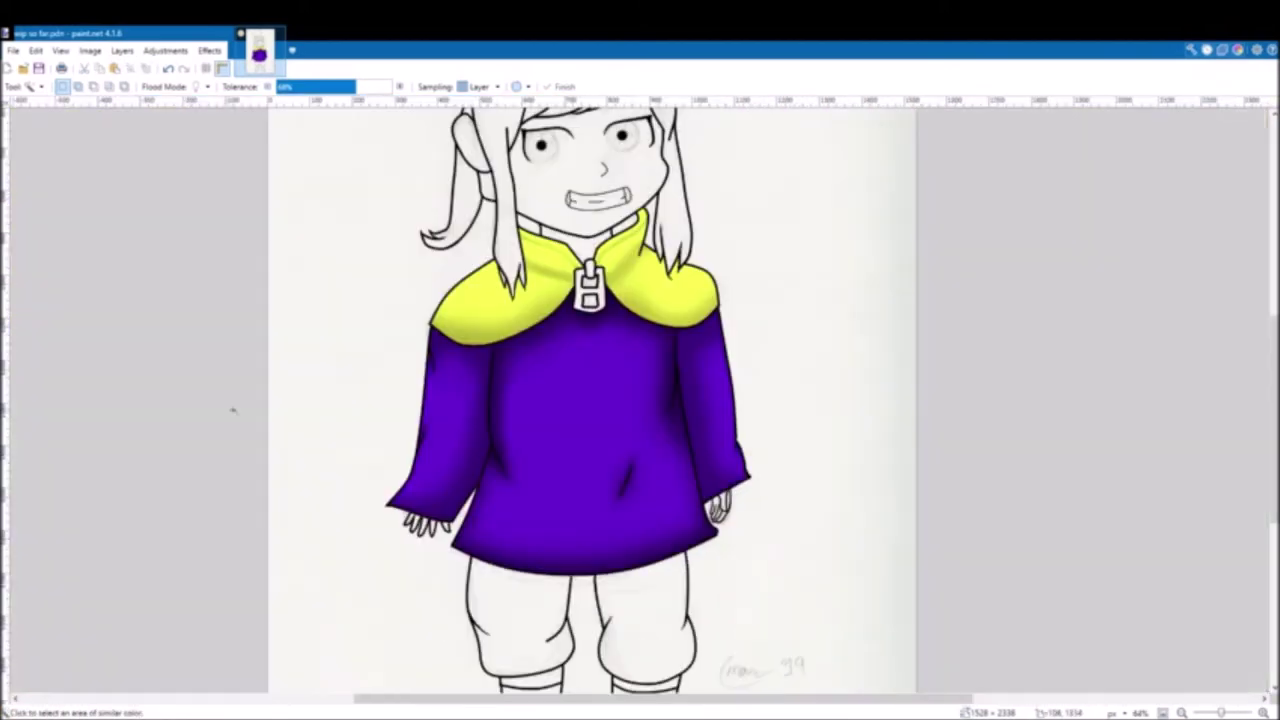
Step: Draw the cape's left edge, wavy hem and inner fold beside the left trouser leg with 5-pixel curves
key(b)
scroll(154, 92, up, 10)
scroll(303, 426, down, 2)
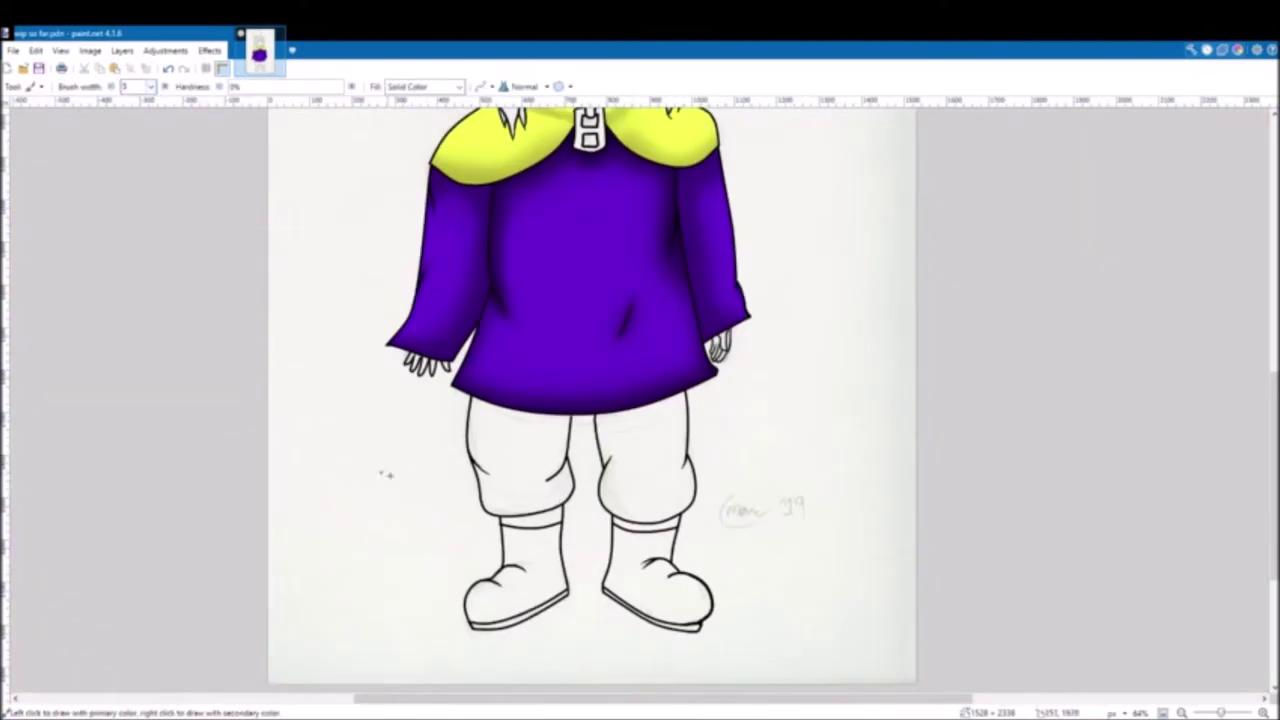
key(o)
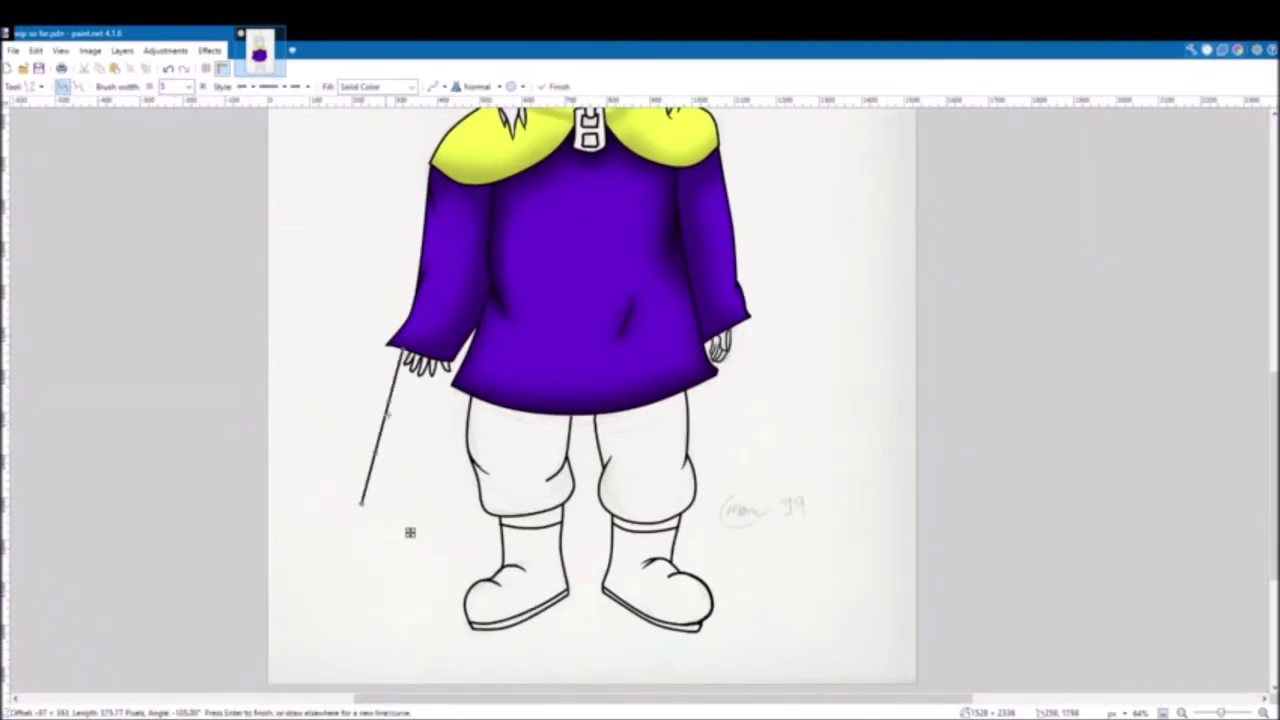
scroll(362, 505, up, 3)
drag(556, 540, 582, 345)
drag(505, 393, 536, 534)
scroll(514, 563, right, 1)
mouse_move(427, 440)
mouse_down()
mouse_move(430, 508)
mouse_move(752, 566)
mouse_up()
key(ctrl+z)
drag(467, 534, 812, 548)
key(ctrl+z)
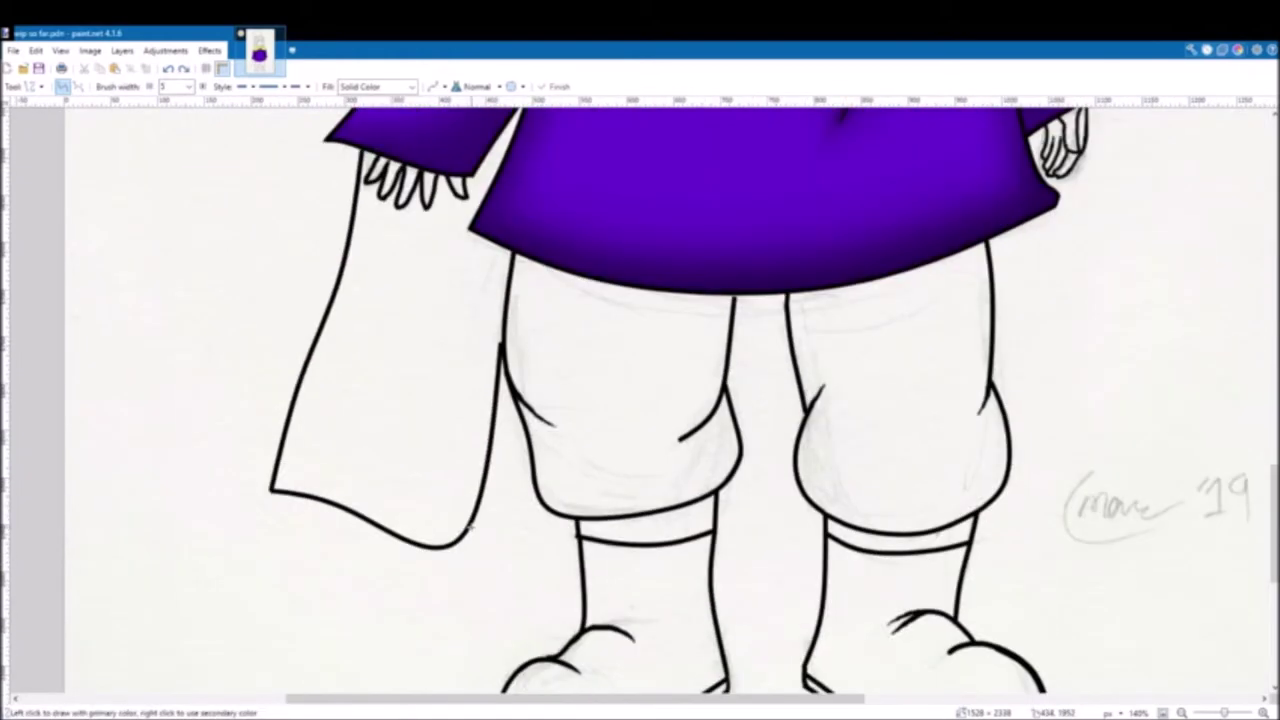
Step: Draw a 5-pixel curve continuing the cape's hem behind the left boot and rising between the legs to the coat's hem
drag(588, 529, 480, 543)
drag(470, 525, 477, 507)
scroll(482, 523, up, 10)
drag(442, 582, 549, 603)
drag(457, 471, 417, 549)
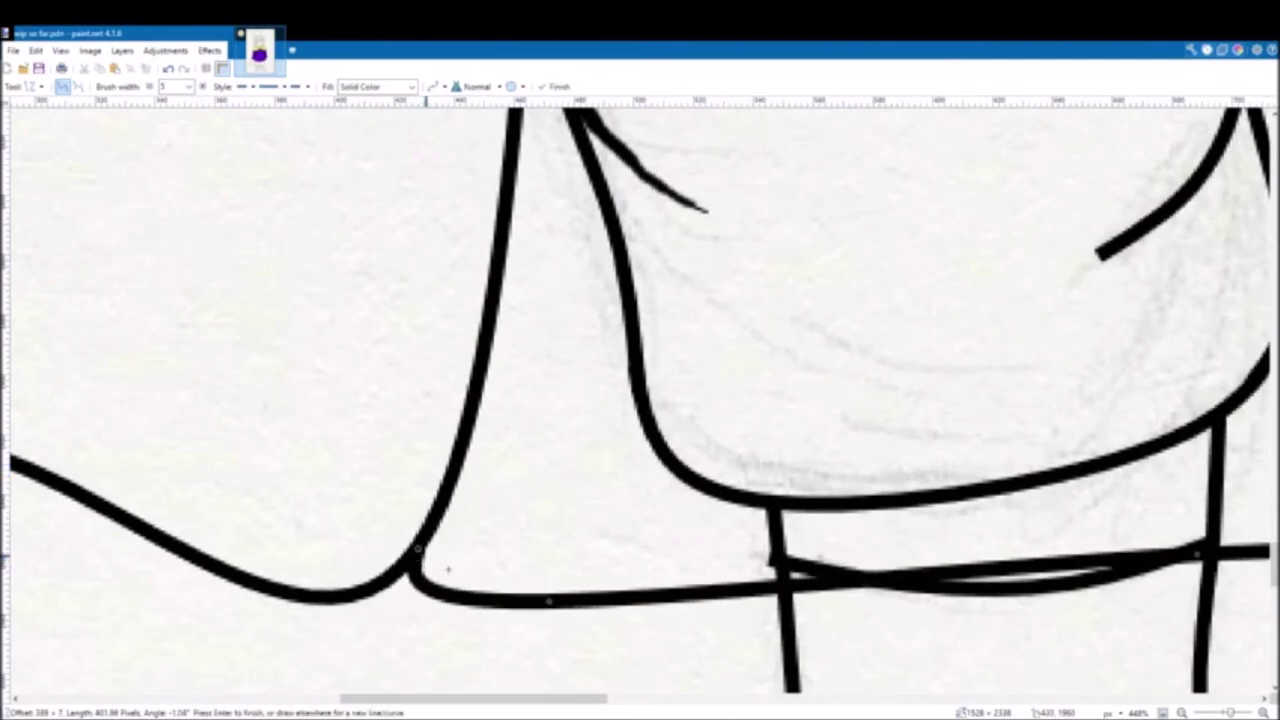
drag(549, 603, 590, 522)
scroll(589, 545, down, 9)
drag(1068, 541, 889, 286)
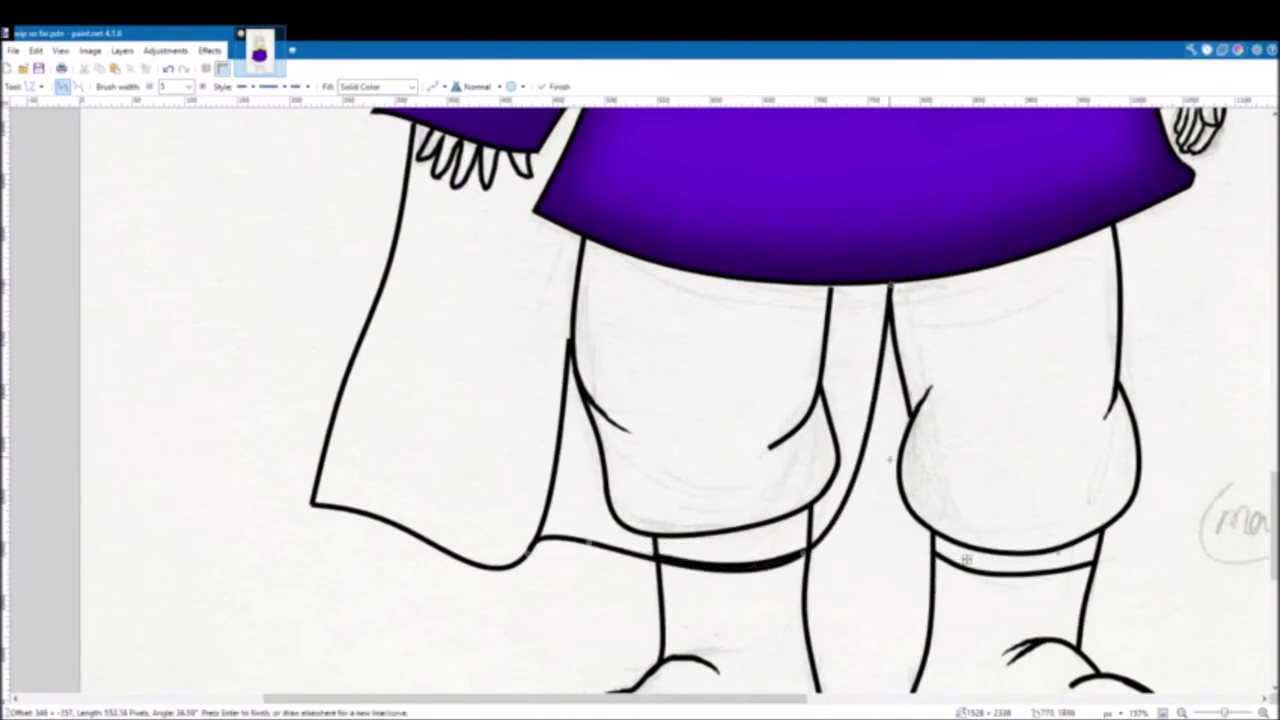
scroll(1120, 600, down, 1)
scroll(1120, 600, left, 2)
key(Return)
Step: Select the left boot's interior areas with the Magic Wand, delete the cape line crossing them, and deselect
click(856, 512)
scroll(825, 488, up, 4)
ctrl+click(905, 455)
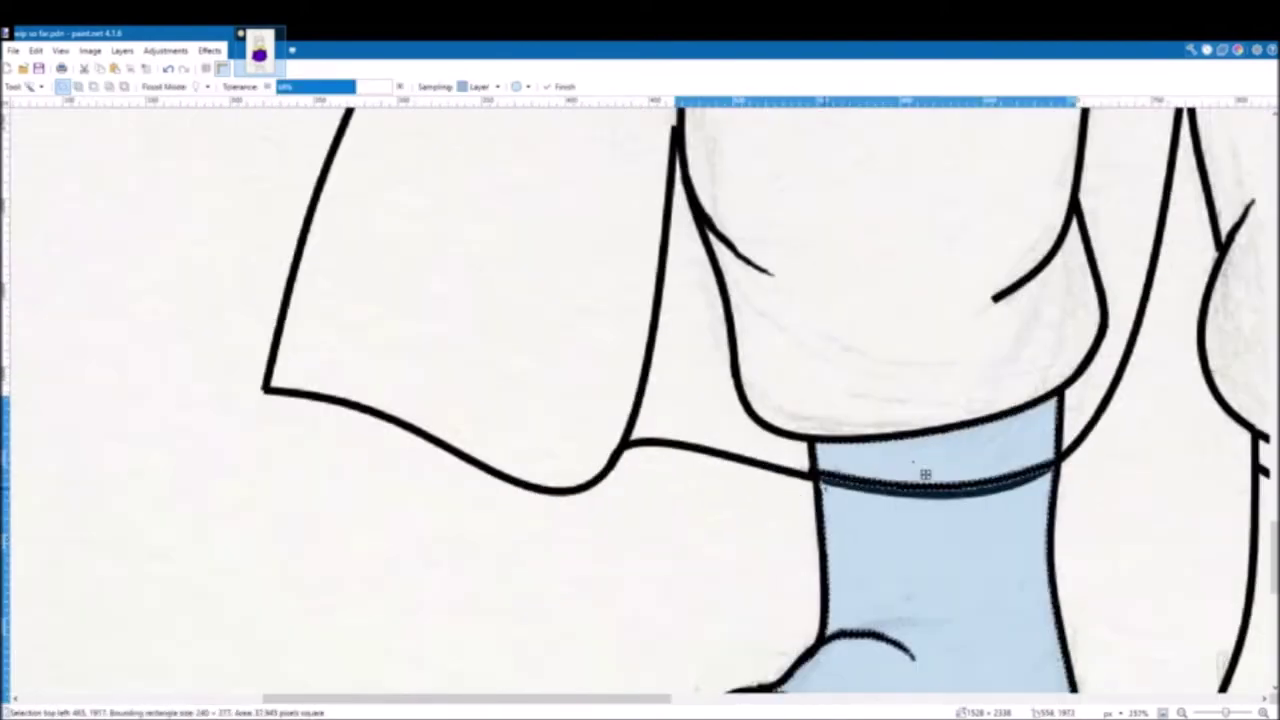
scroll(850, 477, down, 2)
key(Delete)
key(ctrl+d)
Step: Draw the next stretch of the cape's hem as a curve from between the legs across the right leg
scroll(1231, 609, down, 1)
scroll(1231, 609, right, 3)
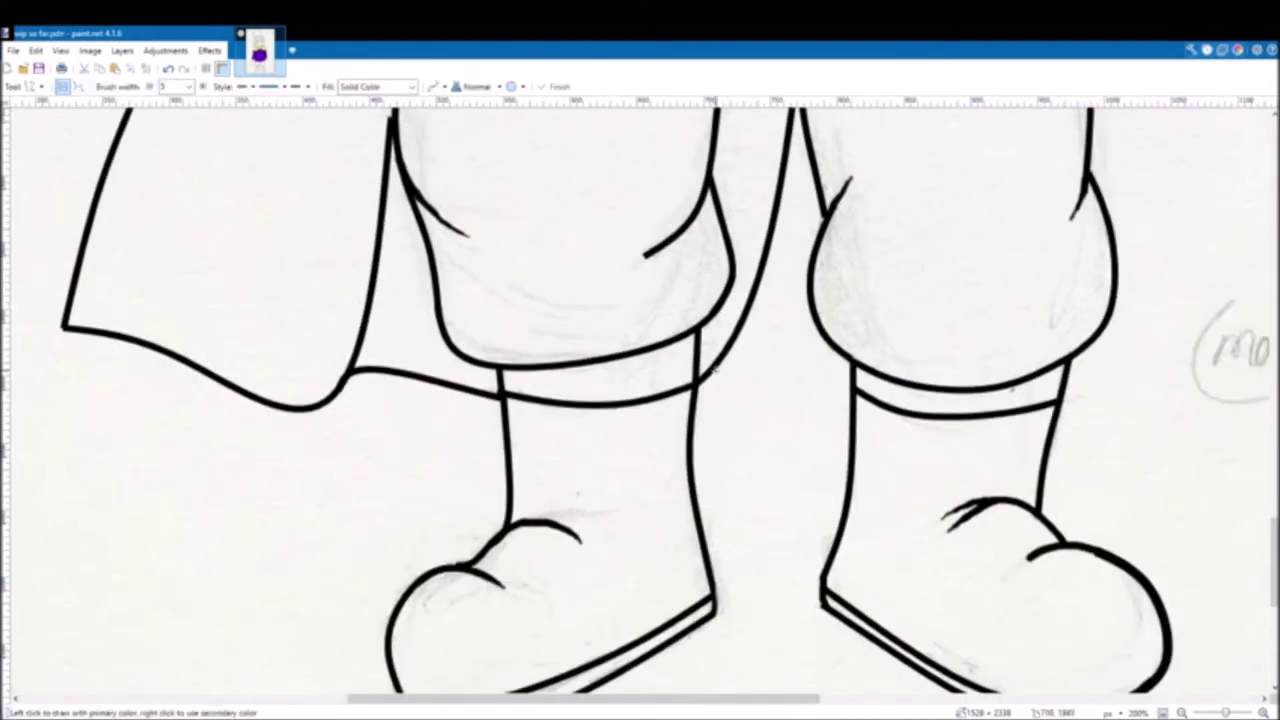
drag(714, 370, 796, 354)
scroll(714, 369, up, 5)
scroll(713, 369, down, 5)
scroll(868, 372, up, 5)
scroll(620, 350, down, 9)
drag(609, 346, 730, 367)
drag(648, 354, 660, 358)
scroll(746, 369, up, 4)
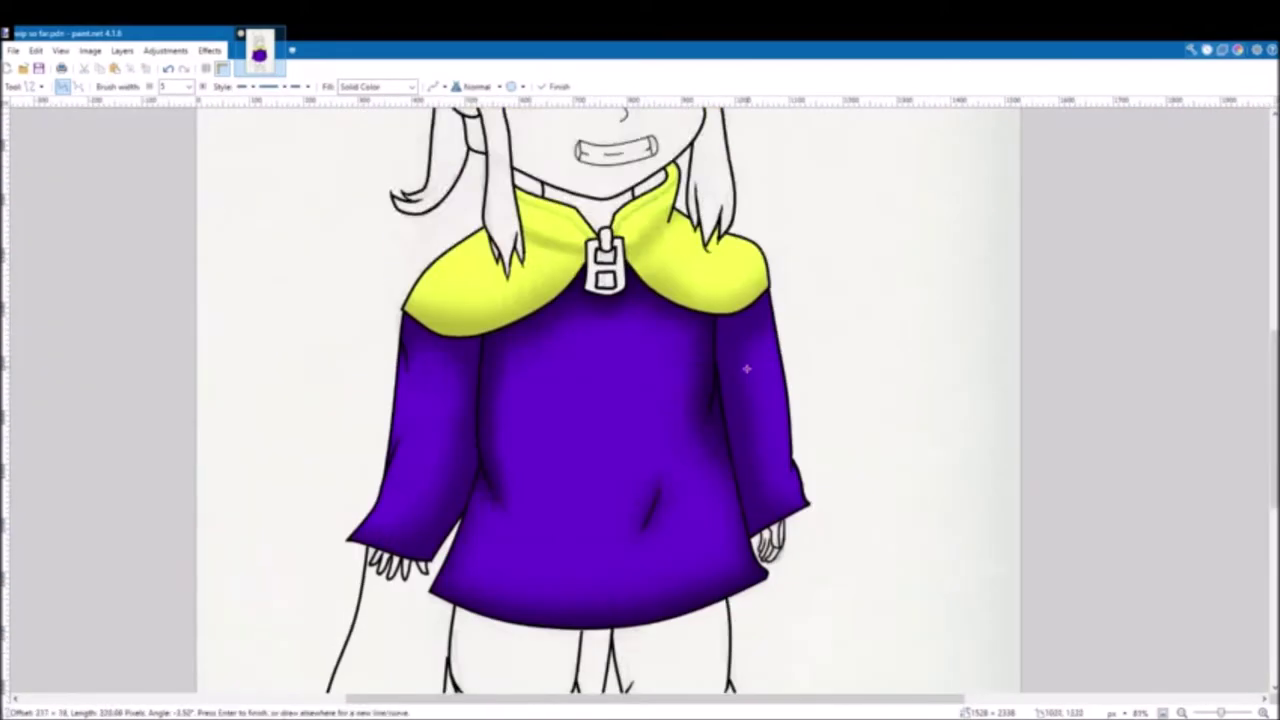
Step: Try drawing the cape's right outer edge from the coat's hem corner down to the end of the cape's hem
scroll(746, 369, down, 3)
scroll(755, 600, up, 4)
scroll(699, 400, up, 4)
drag(788, 183, 714, 463)
key(Return)
scroll(694, 531, down, 5)
scroll(694, 531, right, 2)
scroll(694, 531, down, 3)
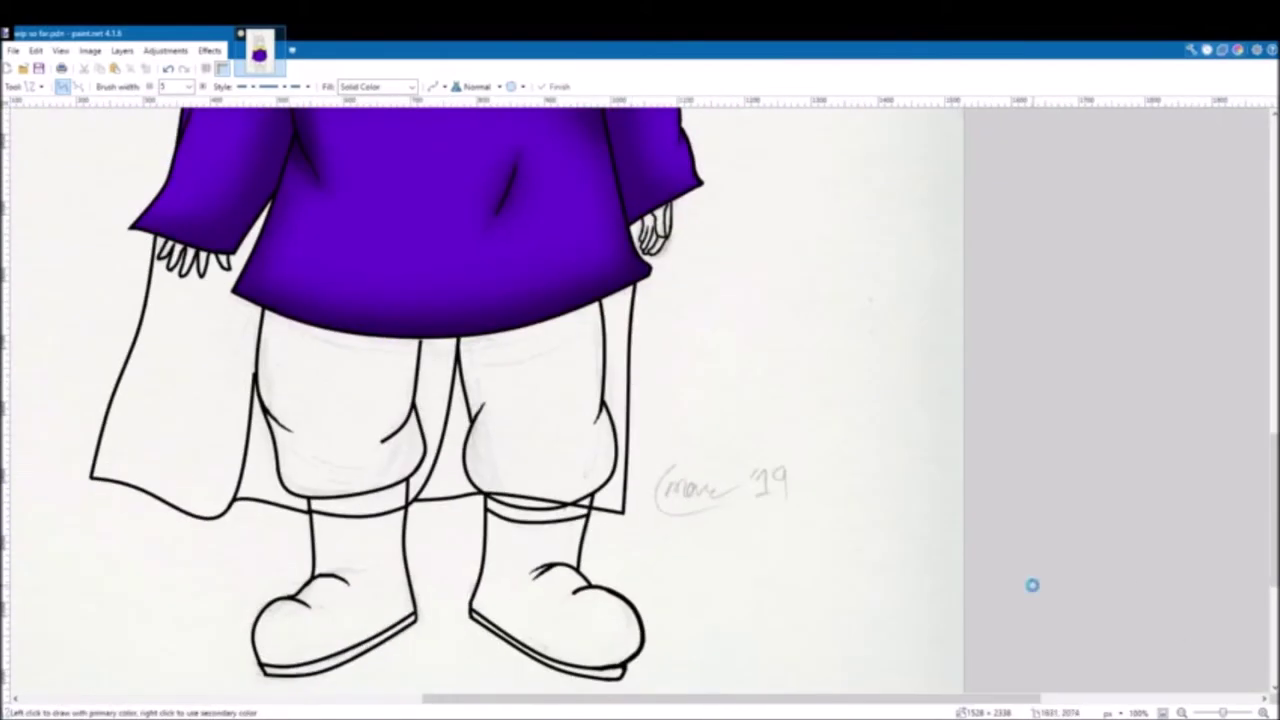
Step: Draw the cape's right outer edge as a 5-pixel curve from the coat's corner to the hem, bending it around the trouser leg
drag(619, 289, 622, 513)
scroll(700, 545, up, 3)
drag(550, 243, 535, 226)
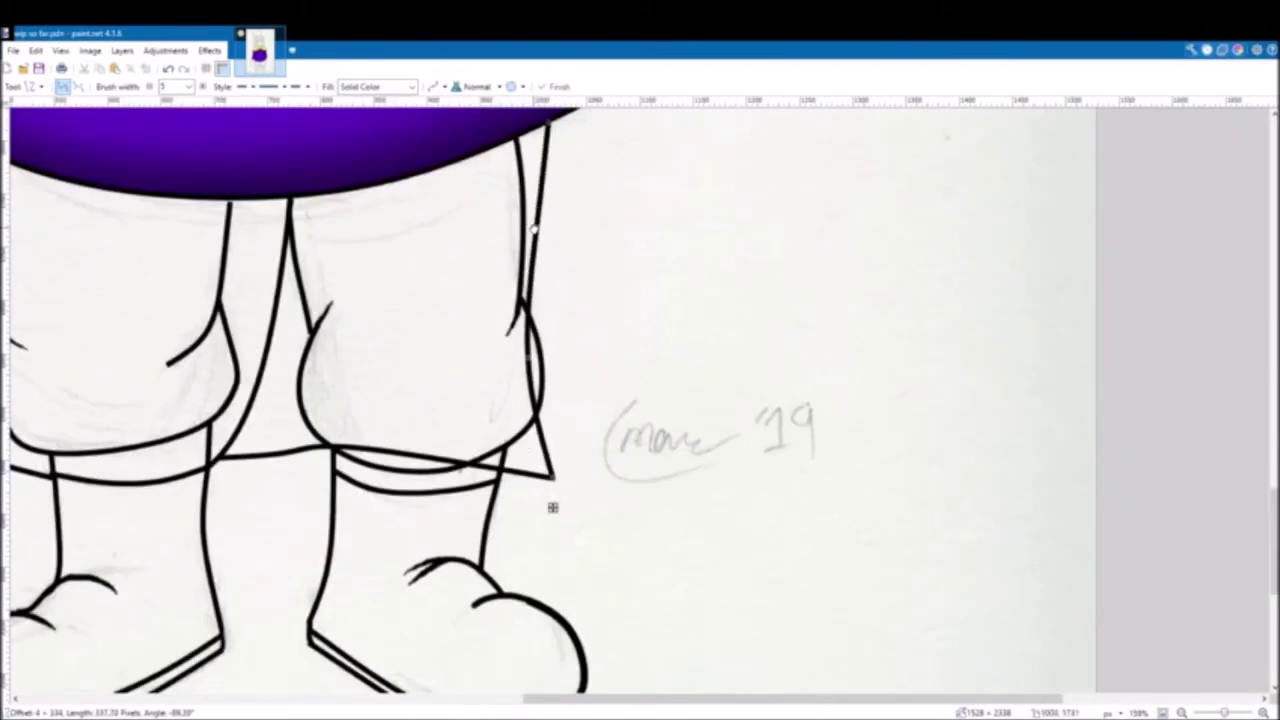
scroll(545, 226, up, 3)
drag(548, 286, 579, 244)
mouse_move(550, 520)
mouse_down()
mouse_move(560, 604)
mouse_move(558, 552)
mouse_up()
scroll(562, 555, down, 4)
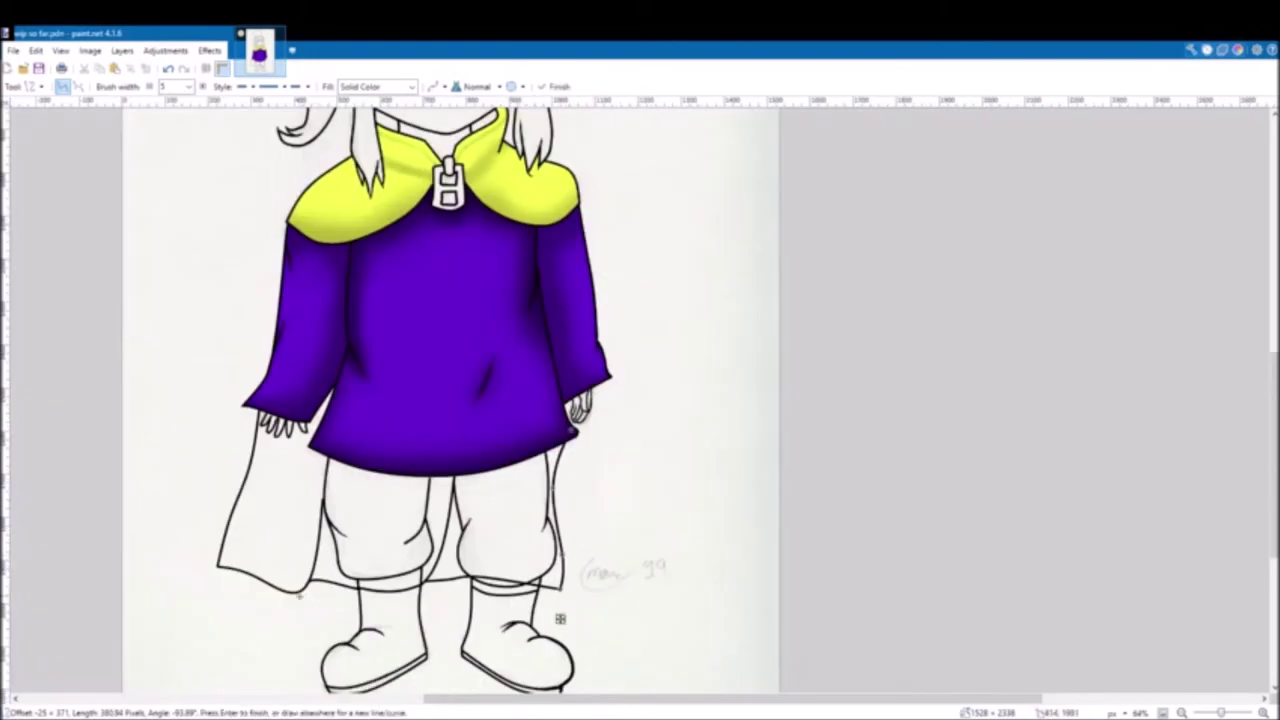
scroll(270, 568, up, 2)
key(Return)
scroll(220, 480, down, 2)
Step: Remove the cape line crossing the right leg using a Magic Wand selection, and deselect
click(75, 191)
click(689, 447)
scroll(670, 548, up, 4)
key(ctrl+d)
scroll(897, 541, down, 3)
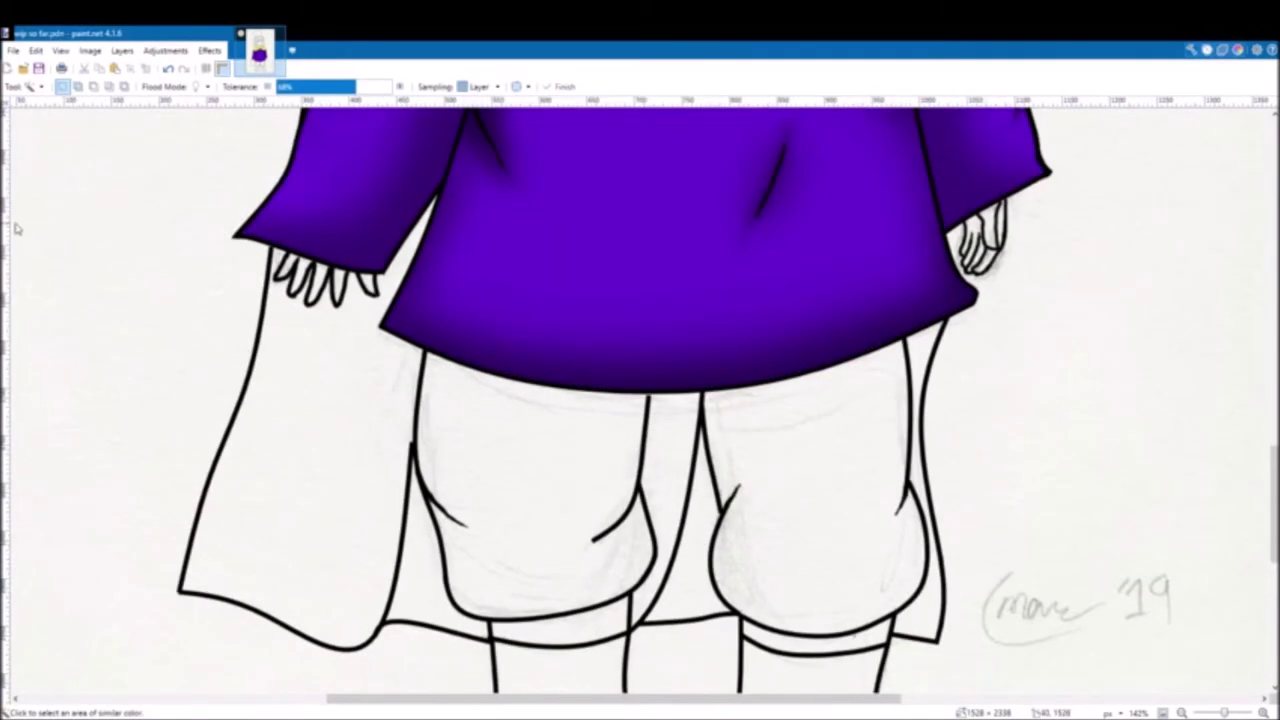
Step: Try selecting the cape areas beside and between the legs with the Magic Wand
key(b)
scroll(20, 224, down, 3)
scroll(30, 244, up, 3)
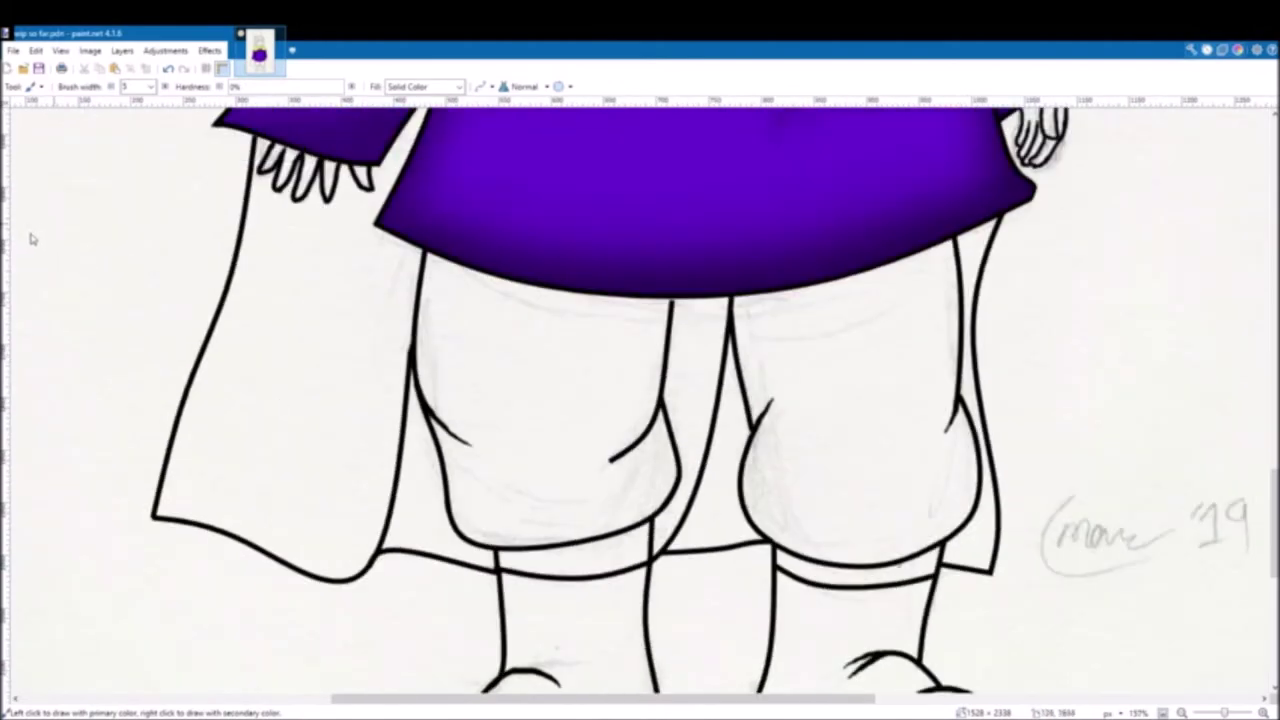
key(s)
click(310, 420)
ctrl+click(410, 490)
ctrl+click(686, 354)
scroll(611, 450, up, 2)
scroll(685, 360, up, 4)
scroll(710, 340, up, 2)
key(ctrl+z)
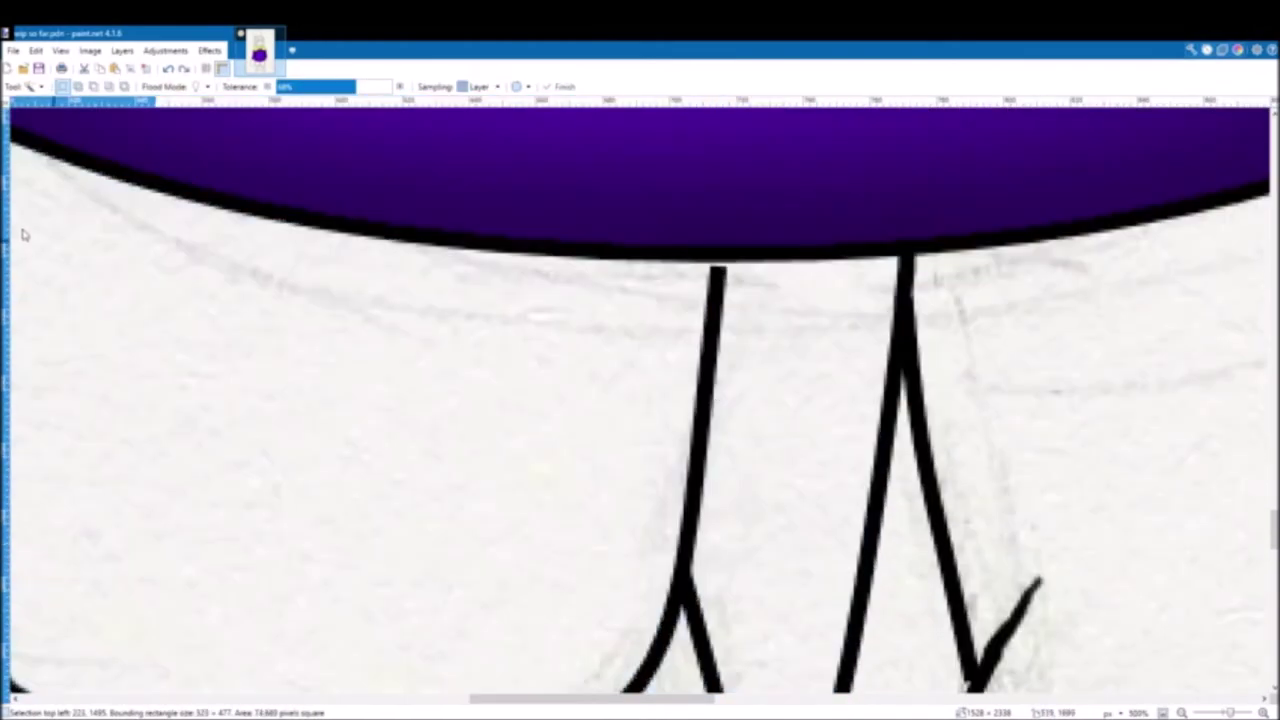
Step: Clear the selection and close the gap between the left trouser leg's inner line and the coat's hem with a 5-pixel line
key(b)
scroll(738, 247, up, 1)
scroll(1245, 667, down, 1)
key(Return)
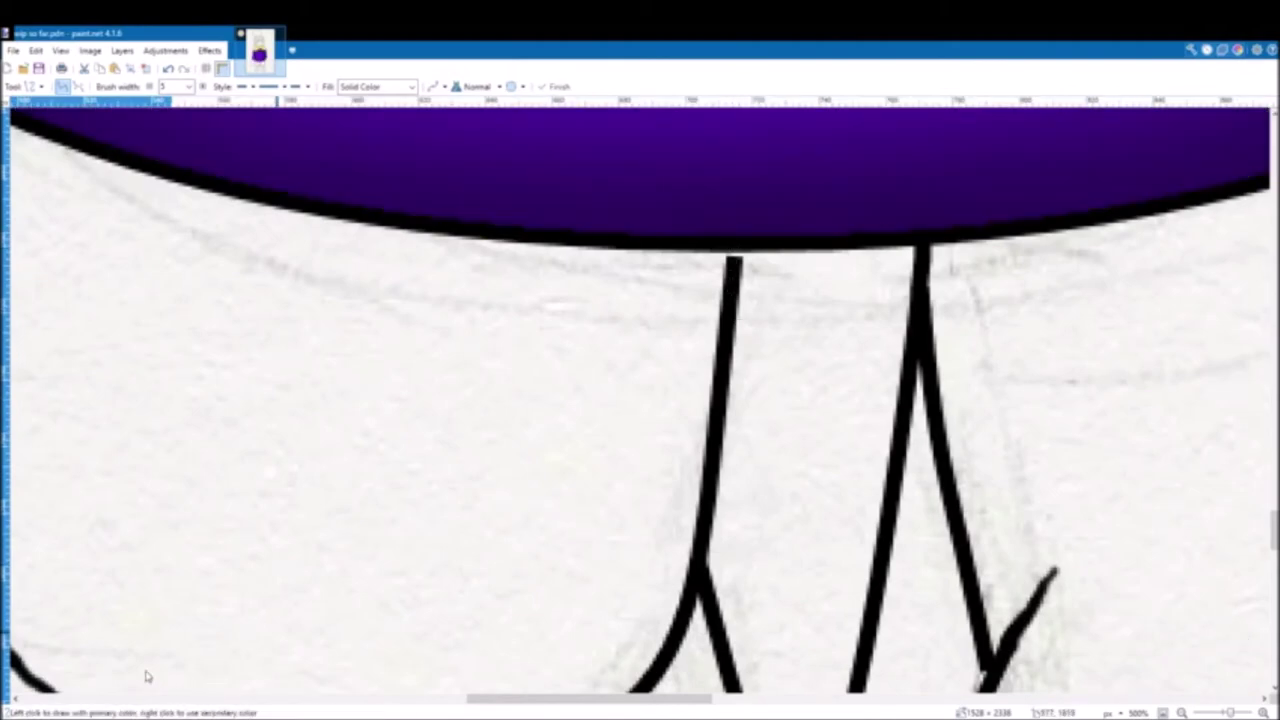
scroll(810, 471, up, 1)
scroll(810, 471, down, 5)
key(ctrl+d)
scroll(803, 408, up, 8)
drag(803, 474, 803, 411)
scroll(803, 405, down, 2)
scroll(803, 405, up, 3)
drag(790, 506, 802, 398)
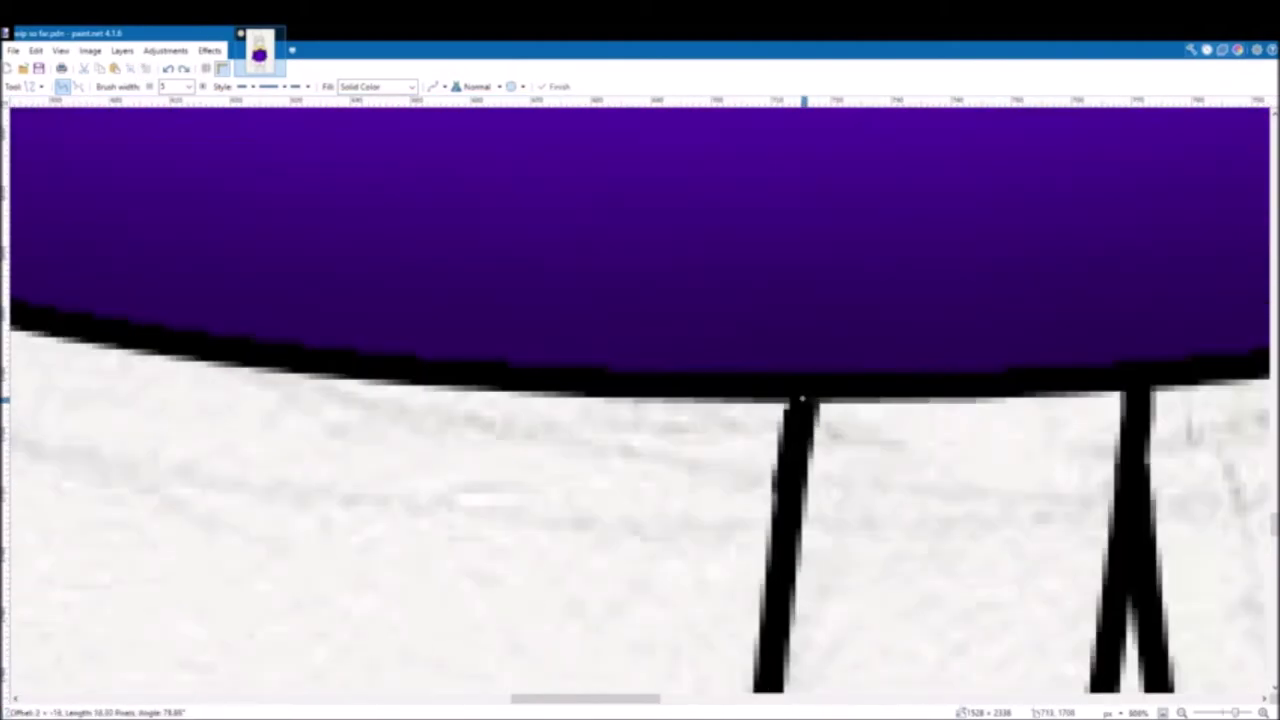
Step: Select all the cape areas beside and between the legs with the Magic Wand and fill them with the collar's base yellow
scroll(770, 385, down, 7)
click(25, 198)
ctrl+click(335, 530)
ctrl+click(812, 588)
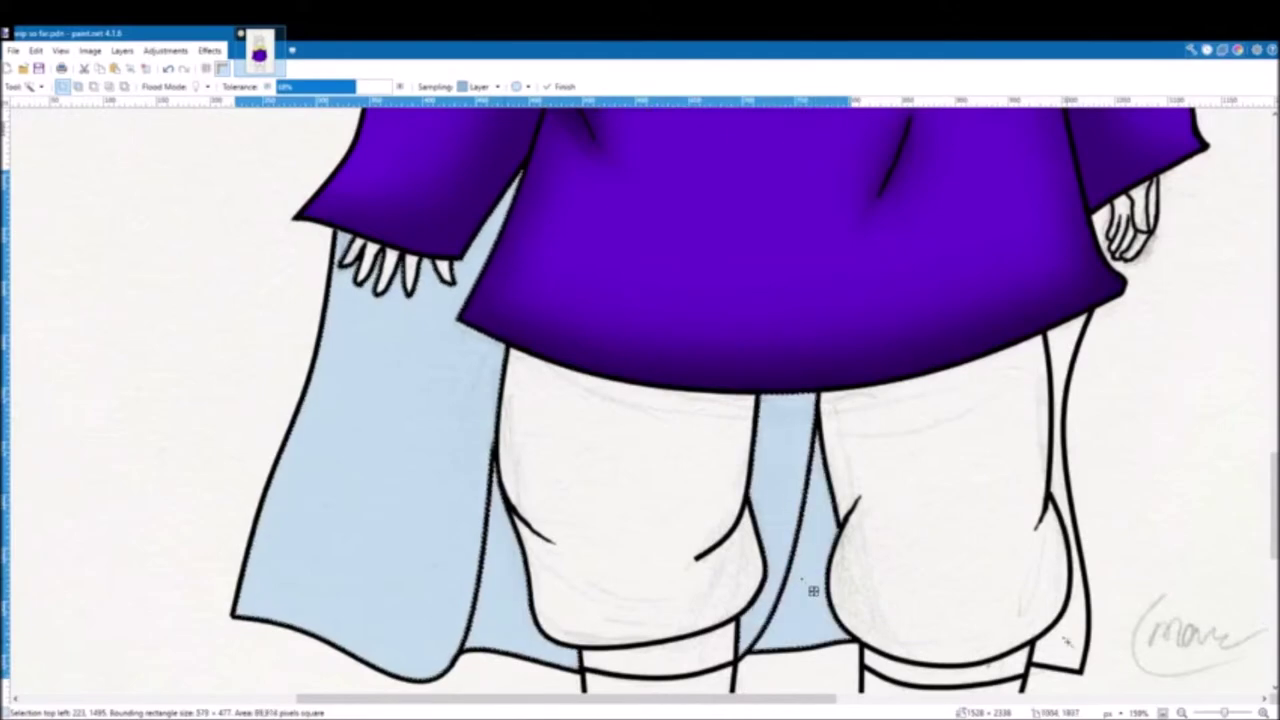
ctrl+click(1067, 642)
scroll(917, 551, down, 1)
click(23, 226)
key(BackSpace)
scroll(520, 471, up, 3)
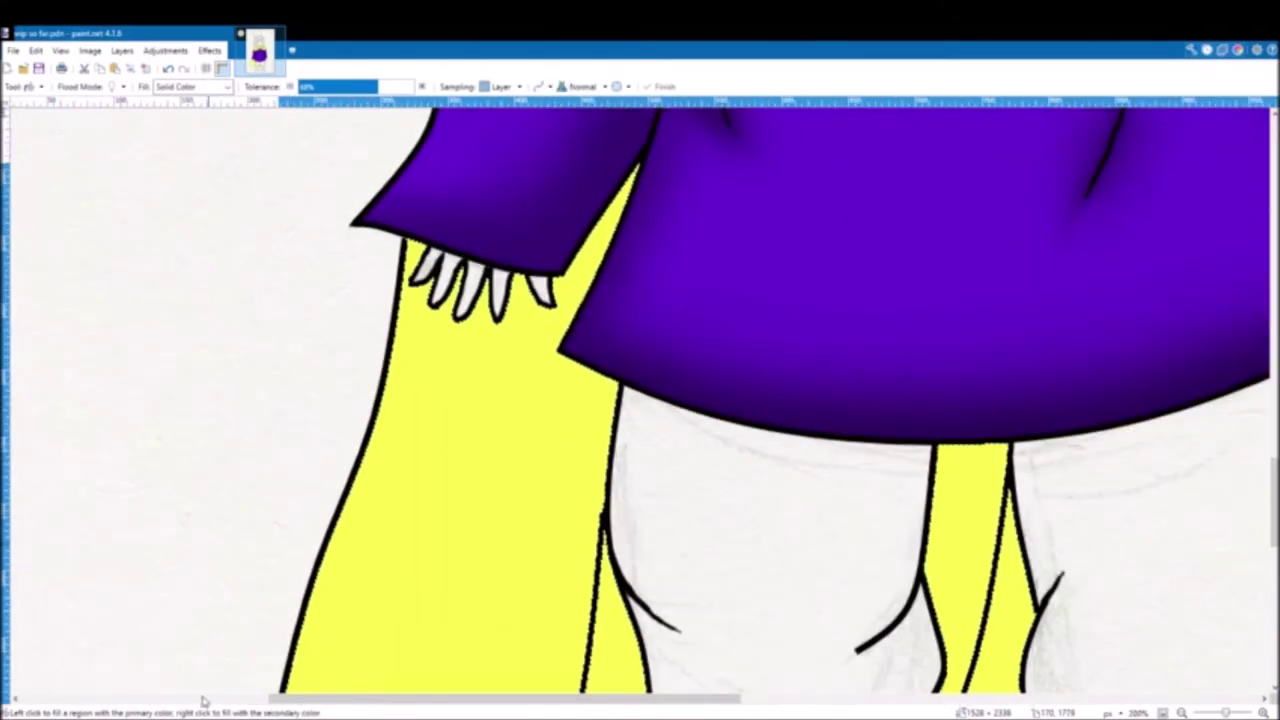
Step: Undo the last fill and refill the large left cape section with the collar's base yellow
key(ctrl+z)
click(446, 482)
scroll(207, 537, down, 2)
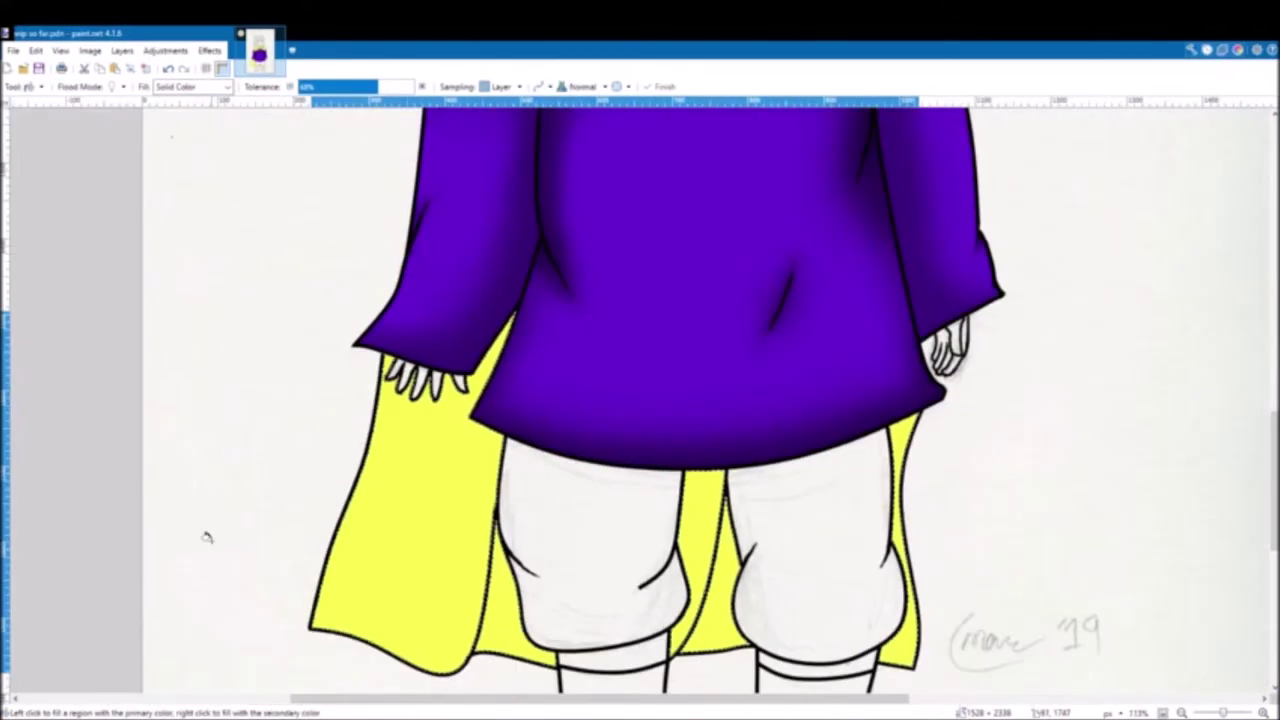
scroll(1255, 610, down, 3)
scroll(642, 525, up, 4)
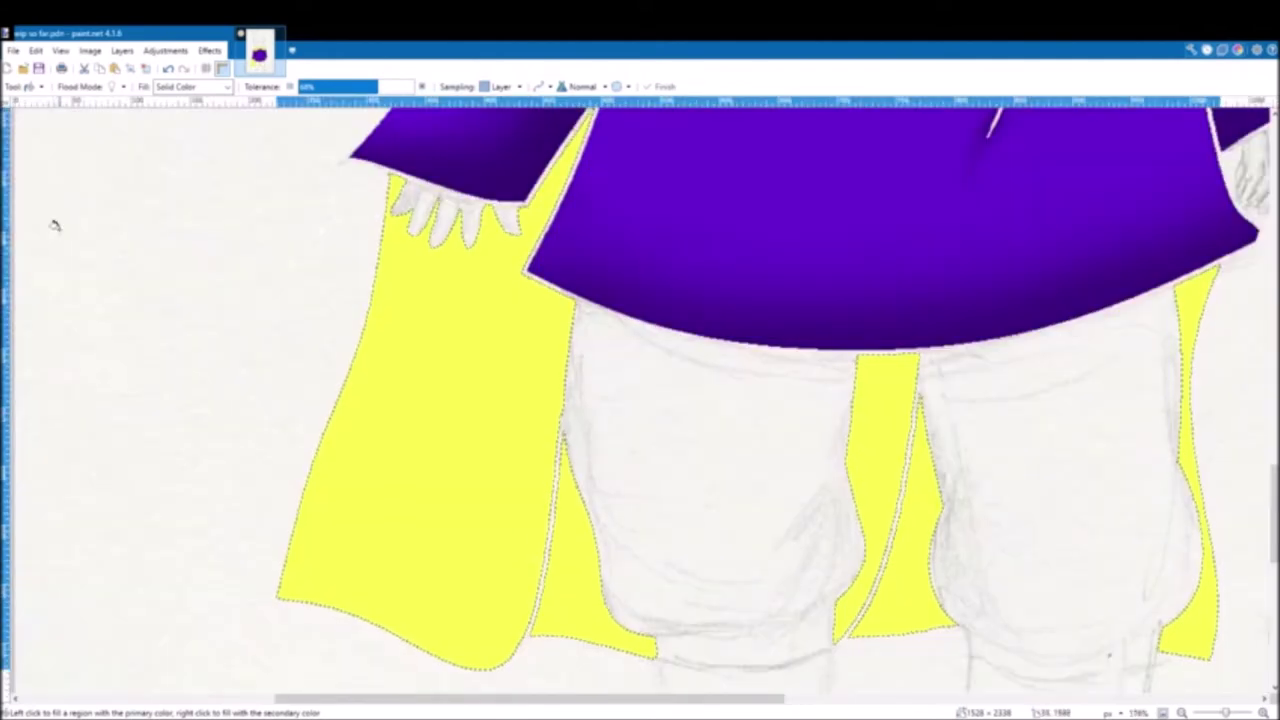
Step: Select the narrow cape section beside the left leg and the strip between the legs with the Magic Wand
key(s)
key(s)
key(s)
key(s)
click(574, 591)
ctrl+click(883, 451)
Step: Darken the selected cape section beside the left leg along its outer edge with a soft 325-pixel brush
scroll(574, 606, up, 3)
key(b)
click(150, 87)
drag(397, 243, 380, 463)
key(ctrl+z)
scroll(137, 90, down, 8)
scroll(197, 360, up, 8)
scroll(197, 360, down, 3)
drag(215, 250, 197, 360)
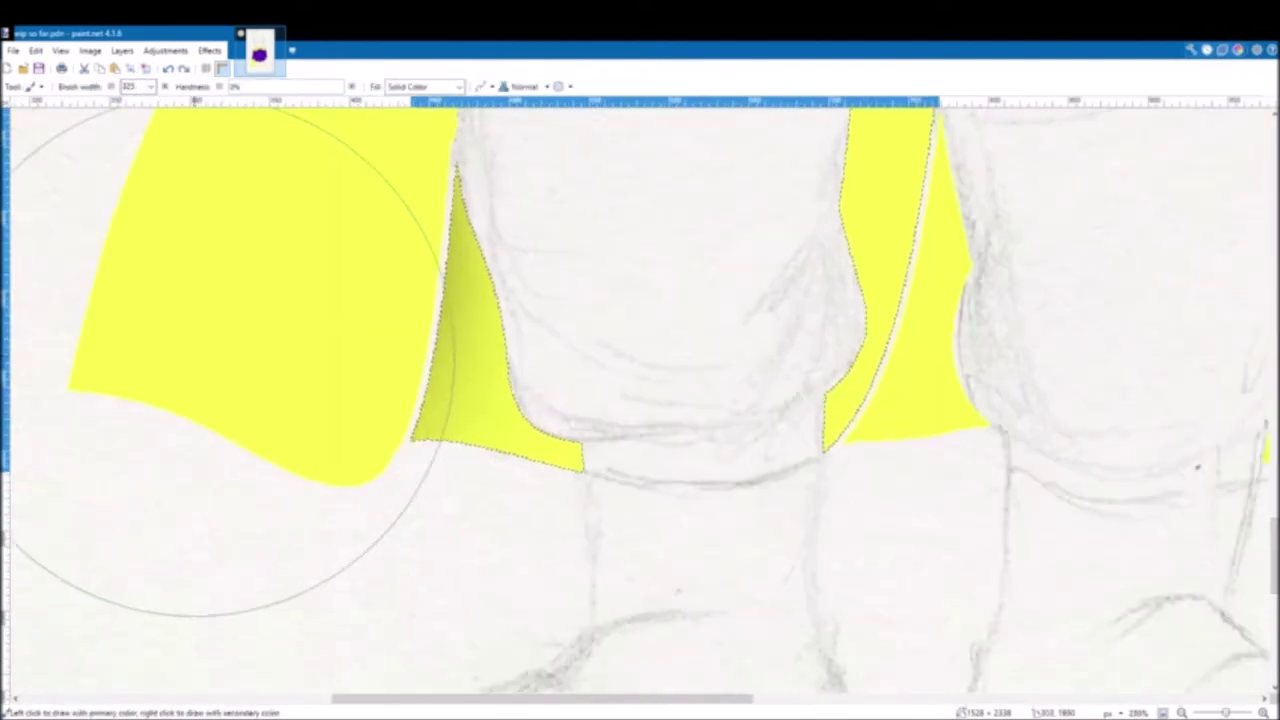
Step: Shade the cape strip between the legs along the left leg and hem, and deepen the left section with a soft 250-pixel brush
scroll(197, 360, up, 2)
scroll(137, 88, up, 5)
drag(619, 360, 652, 507)
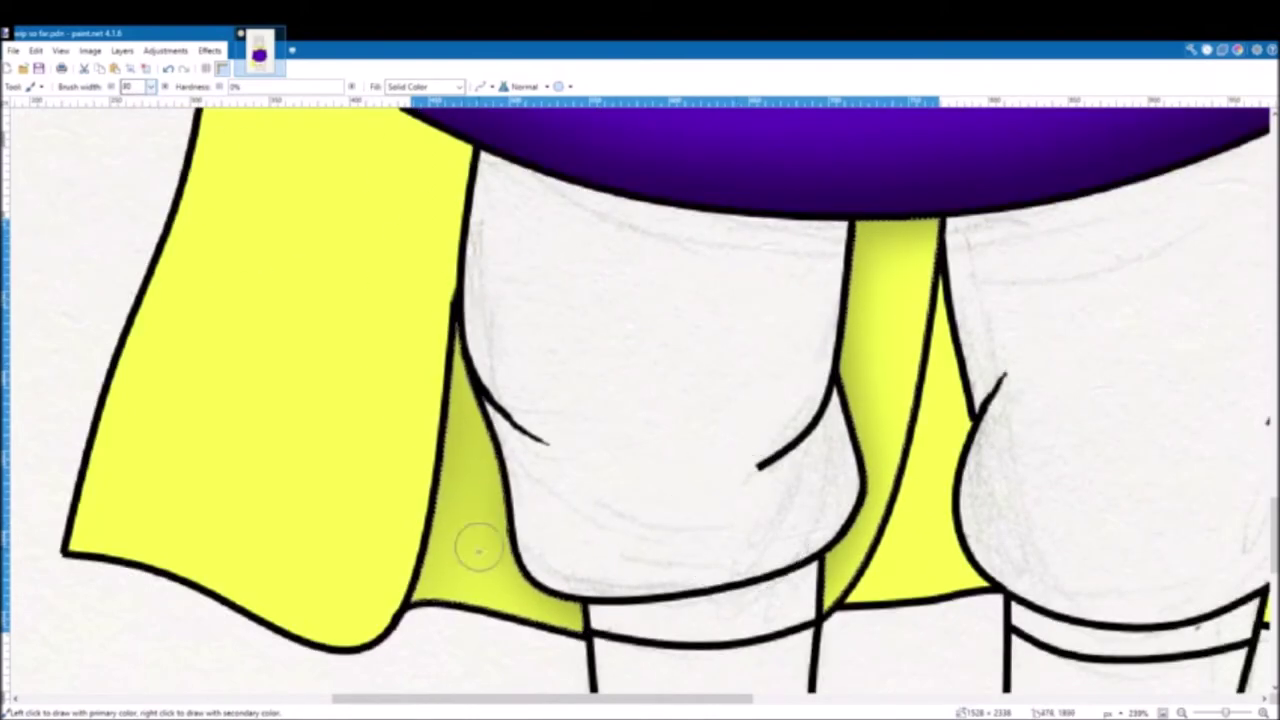
drag(480, 440, 440, 540)
key(ctrl+z)
scroll(137, 88, down, 8)
drag(298, 630, 229, 580)
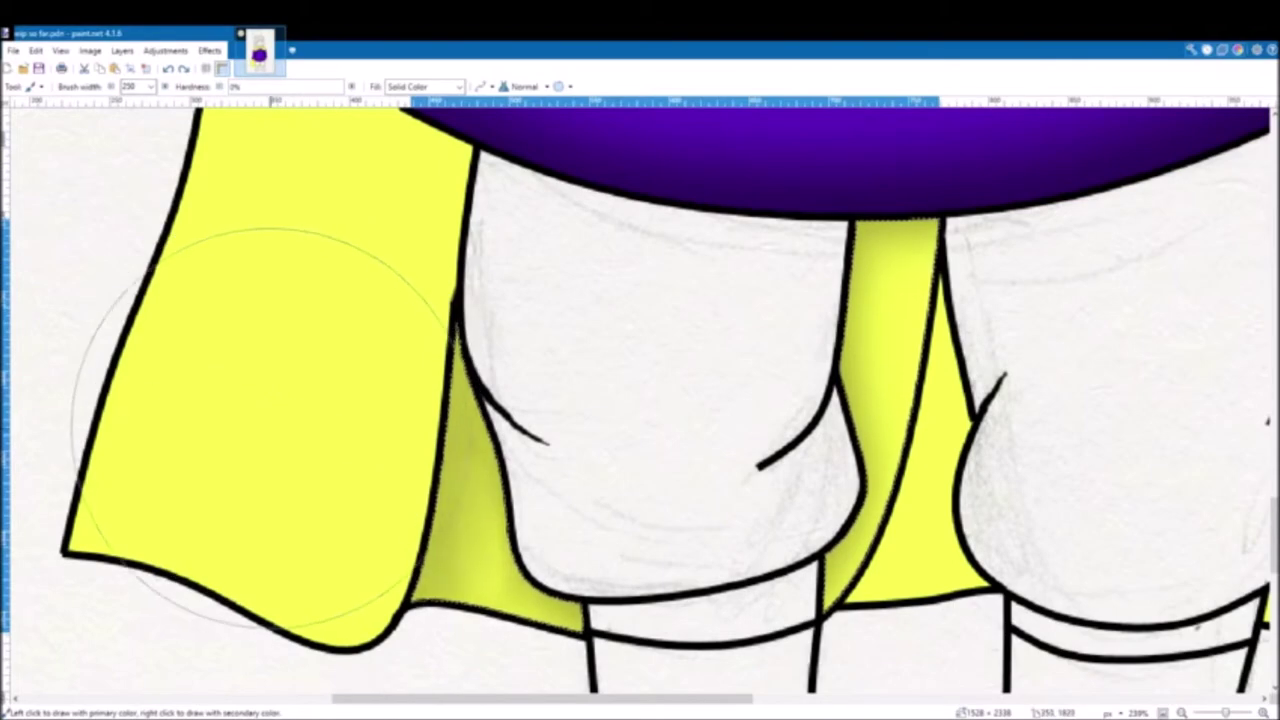
Step: Select the cape section beside the right leg's inner side and shade its outer edge with the soft 250-pixel brush
scroll(363, 300, down, 3)
scroll(728, 518, up, 1)
key(s)
key(s)
key(s)
key(s)
click(728, 518)
key(b)
drag(590, 430, 520, 580)
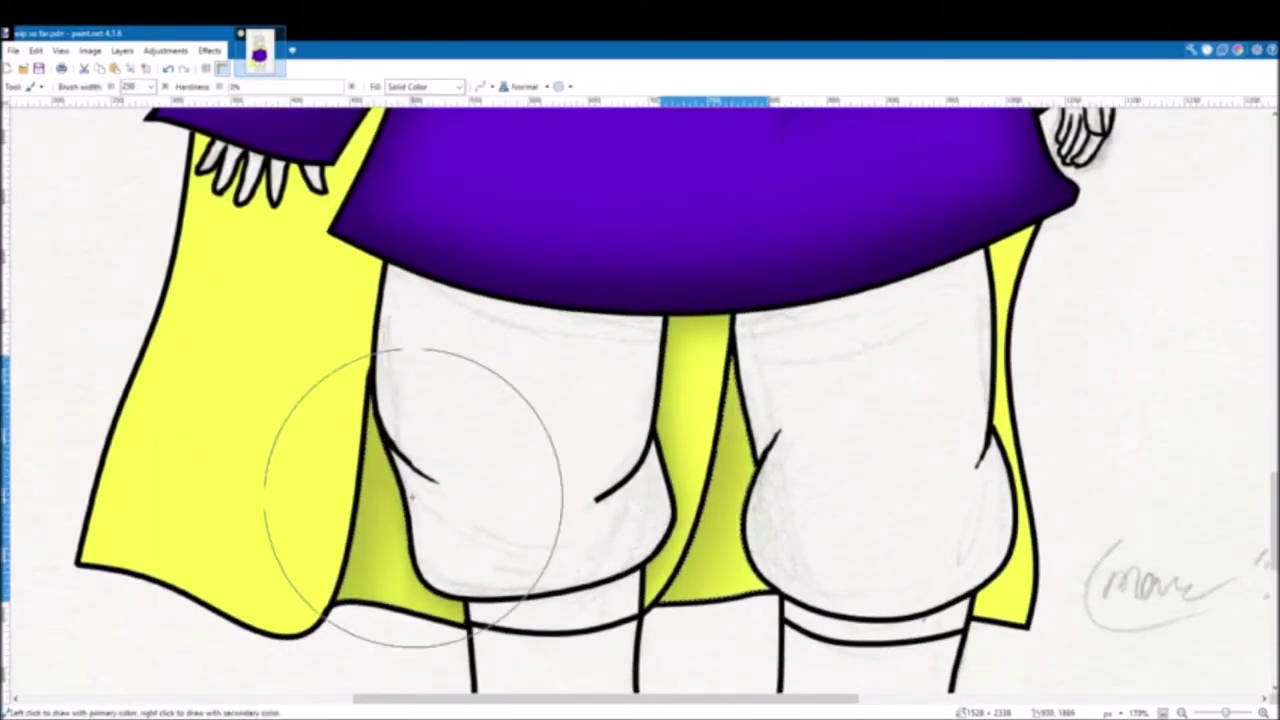
Step: Select the cape strip on the right leg's outer side and shade it with the soft 250-pixel brush
key(s)
key(s)
key(s)
key(s)
click(1010, 260)
key(b)
drag(943, 156, 930, 144)
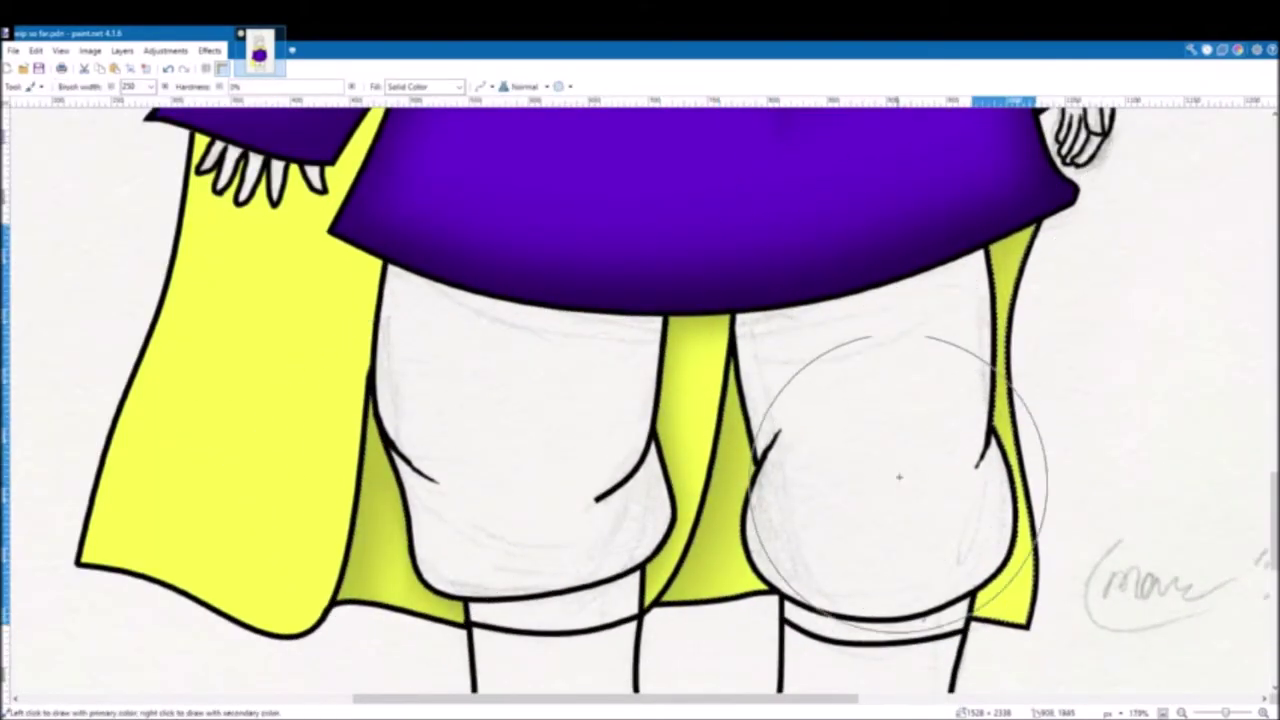
Step: Select the large left cape section and shade its lower hem and inner edge with the soft brush
scroll(37, 286, up, 1)
scroll(37, 286, left, 3)
key(s)
click(526, 387)
key(b)
scroll(443, 380, down, 1)
drag(520, 680, 240, 440)
drag(655, 600, 660, 300)
Step: Add soft shadows on the cape around the left hand's fingers with a 25-pixel brush
scroll(529, 266, up, 2)
scroll(465, 173, up, 6)
scroll(154, 87, up, 10)
scroll(400, 350, down, 3)
mouse_move(385, 305)
mouse_down()
mouse_move(451, 463)
mouse_move(754, 340)
mouse_move(865, 440)
mouse_up()
scroll(592, 349, down, 9)
scroll(665, 344, up, 2)
scroll(665, 344, down, 2)
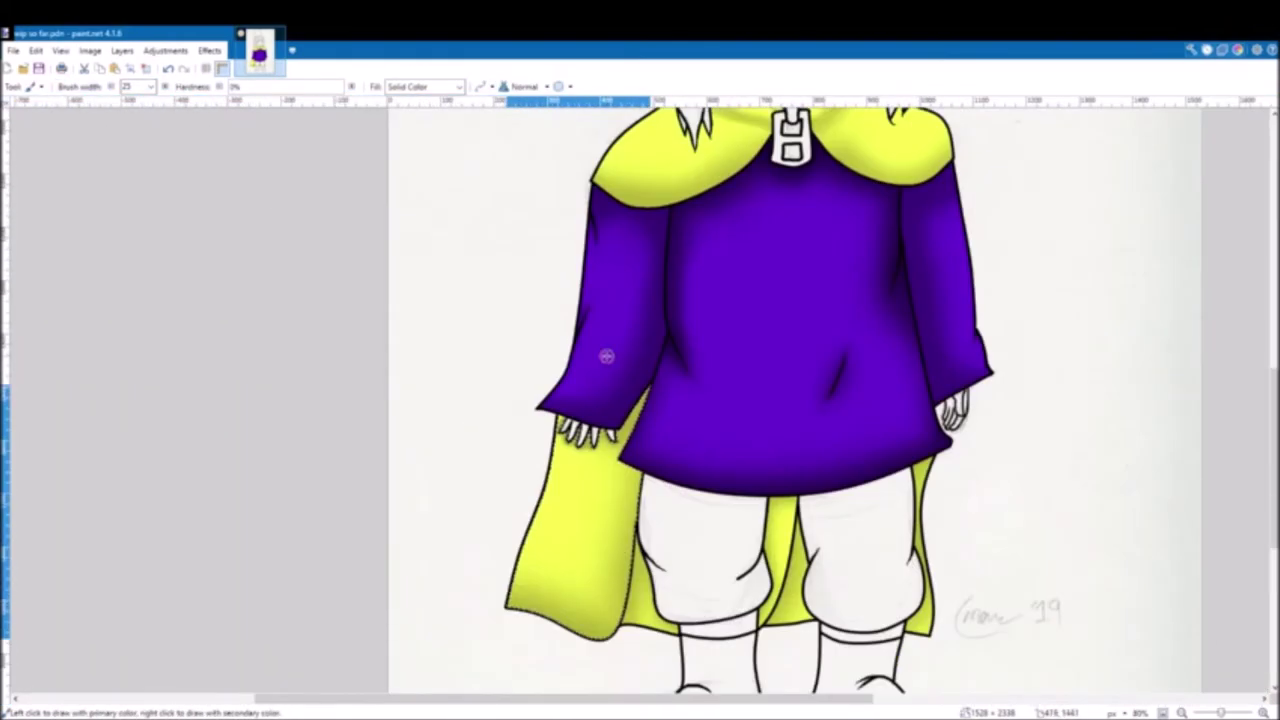
Step: Select the coat's front panel and the zipper pull's two openings with the Magic Wand
scroll(995, 537, up, 3)
scroll(995, 537, down, 3)
scroll(580, 400, up, 3)
scroll(1229, 603, down, 3)
key(s)
click(820, 375)
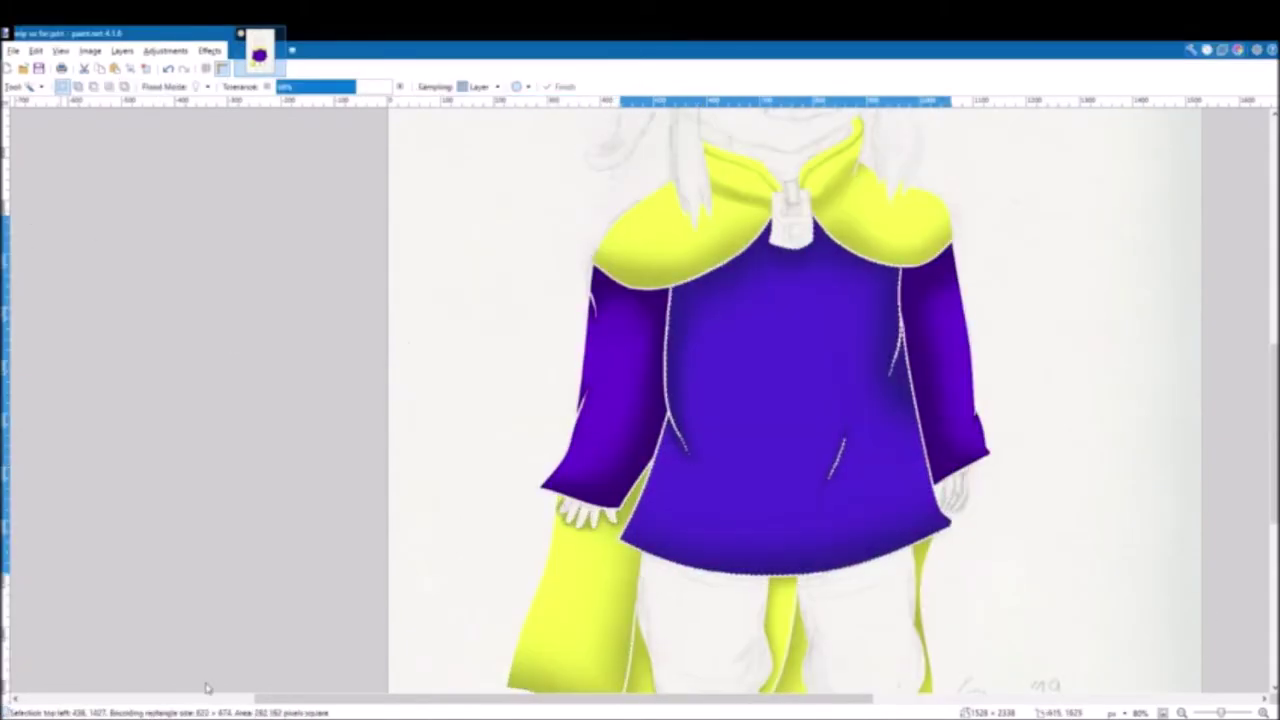
scroll(1185, 617, up, 2)
scroll(1185, 617, up, 3)
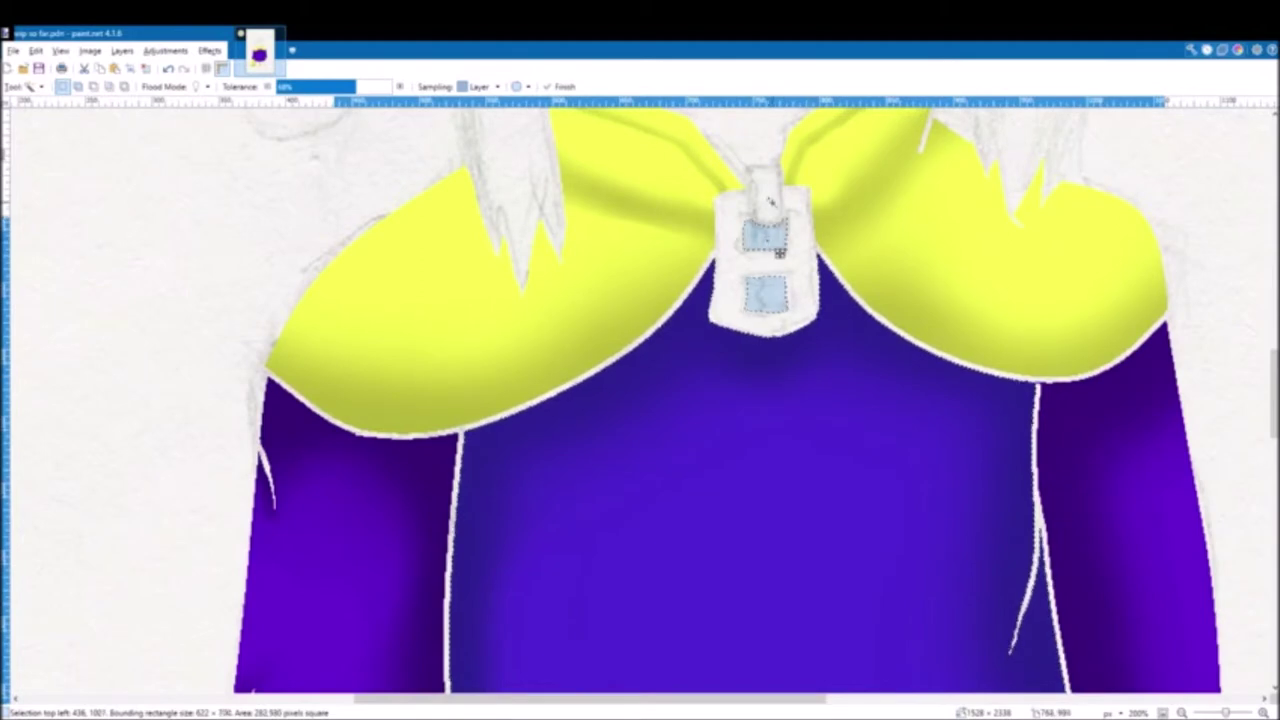
Step: Draw a vertical gray zipper line about 210 pixels long down the coat from the zipper pull, and widen it
key(o)
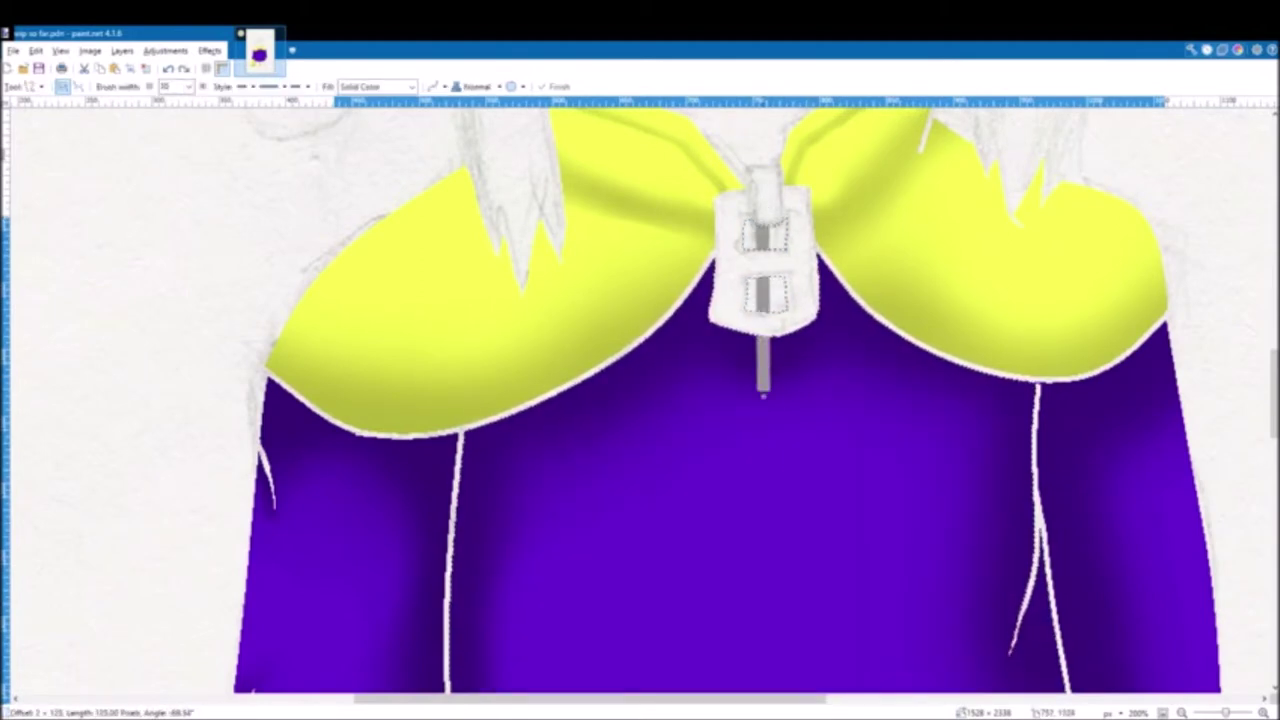
drag(763, 396, 765, 467)
key(ctrl+z)
scroll(769, 286, down, 2)
scroll(769, 286, up, 3)
drag(764, 302, 752, 570)
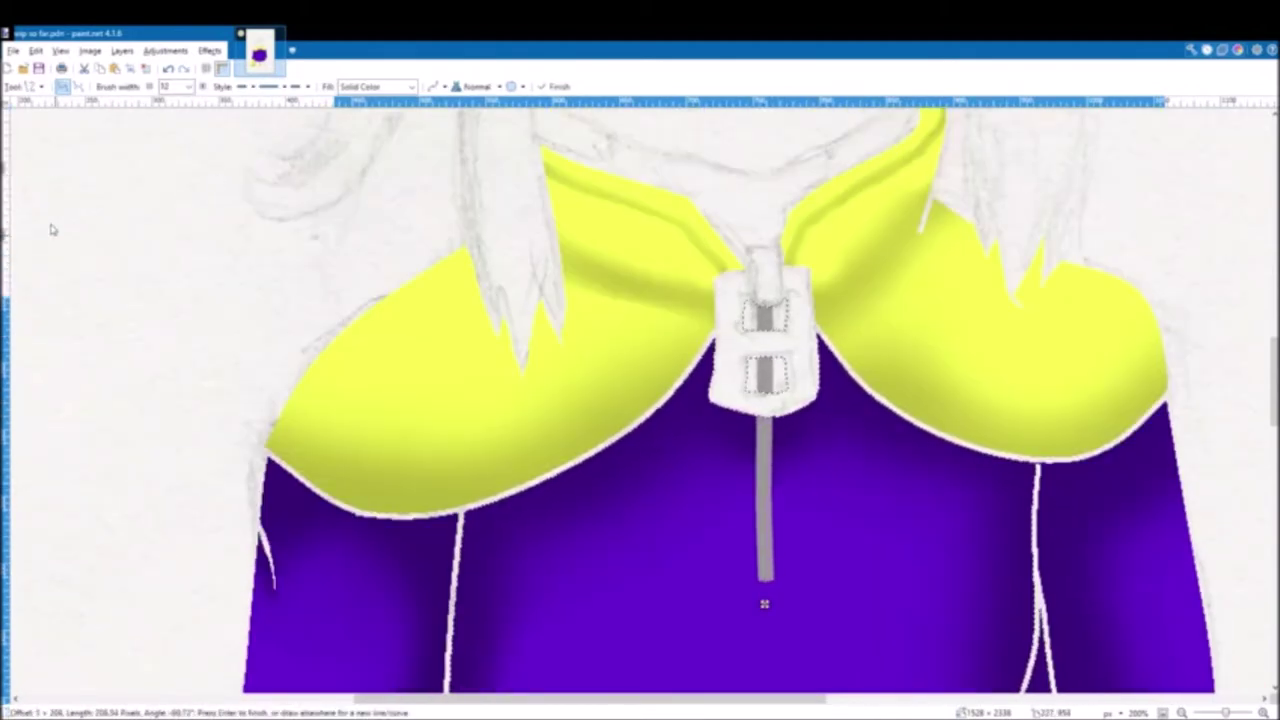
scroll(53, 230, down, 2)
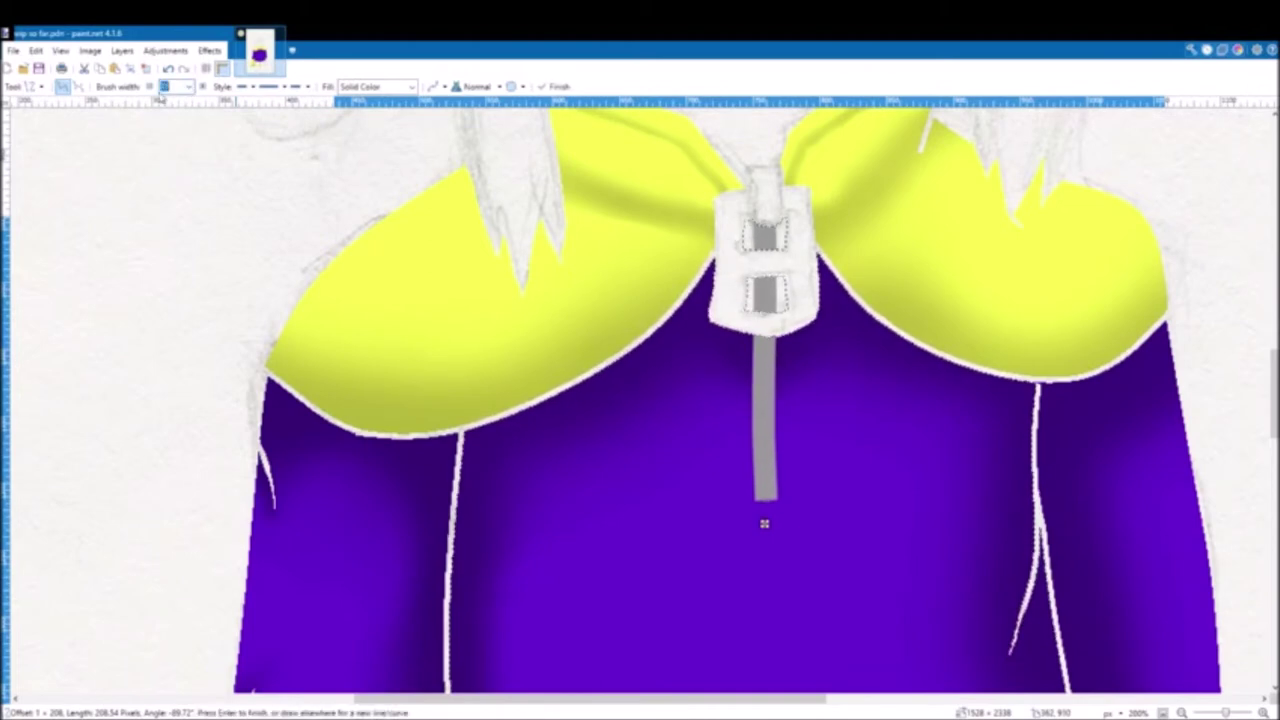
Step: Draw darker gray zigzag teeth along the whole zipper strip with a soft 2-pixel brush
key(b)
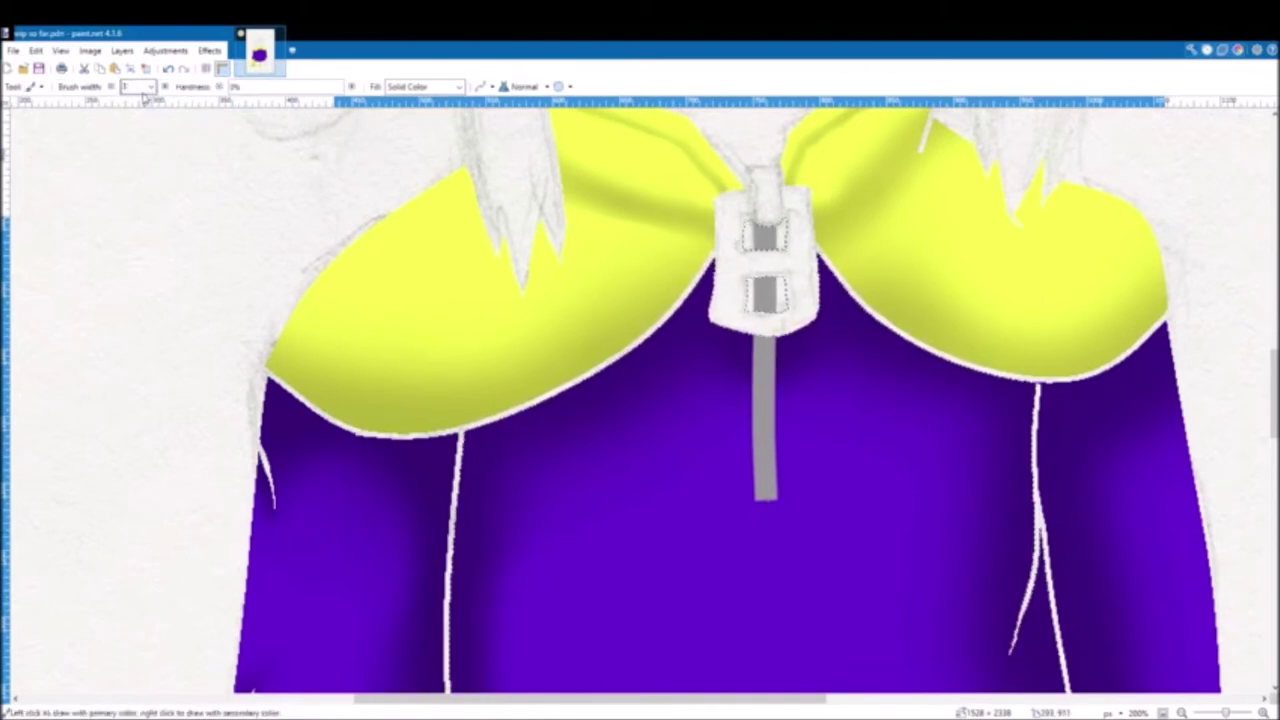
scroll(740, 485, up, 5)
drag(765, 500, 752, 388)
scroll(765, 440, up, 2)
drag(753, 540, 771, 503)
scroll(771, 503, up, 2)
drag(769, 664, 752, 467)
scroll(752, 428, up, 2)
scroll(752, 467, up, 2)
drag(752, 628, 761, 515)
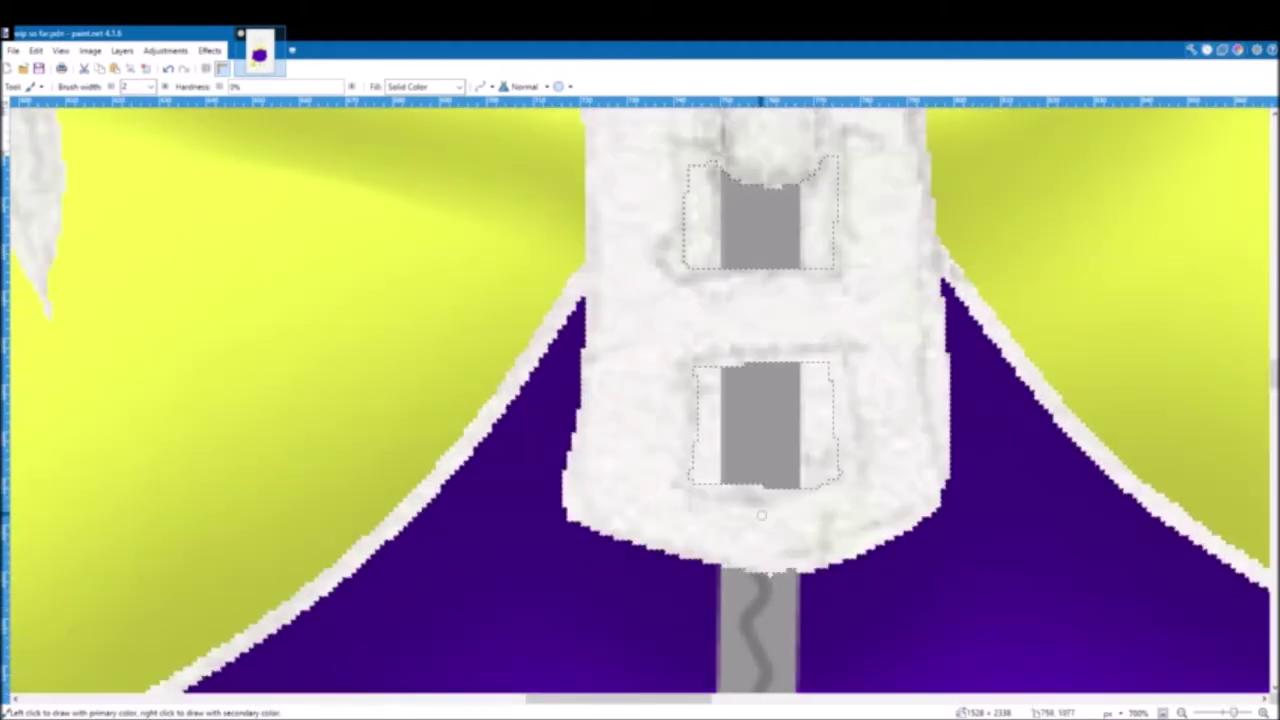
scroll(770, 188, down, 5)
scroll(650, 500, up, 5)
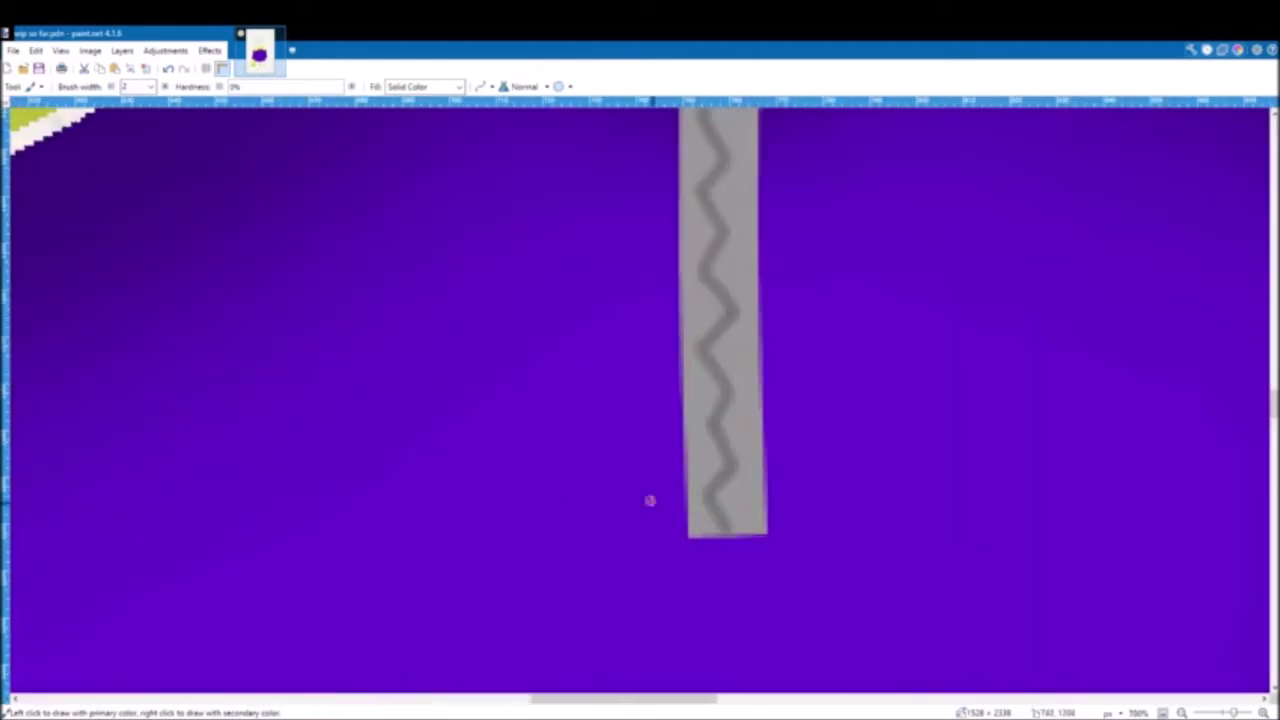
Step: Select the zipper pull's plate and tab with the Magic Wand and fill them with gray
scroll(741, 534, down, 4)
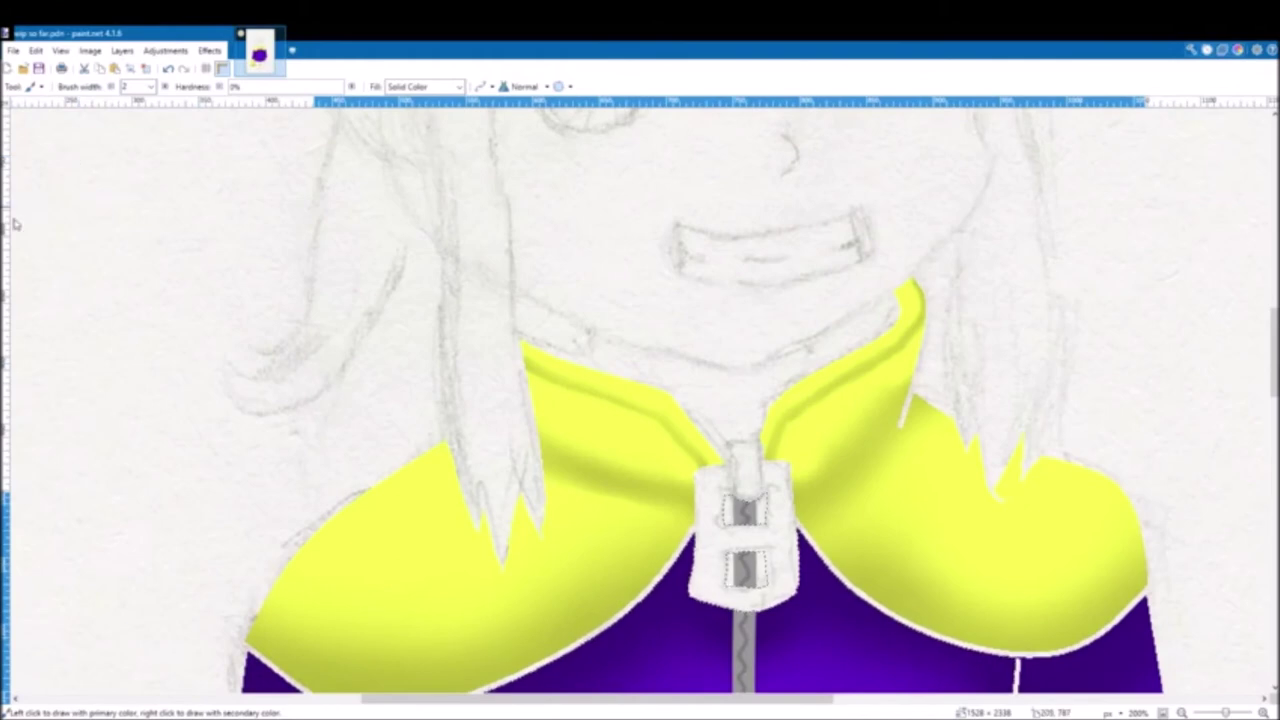
key(s)
click(718, 534)
key(BackSpace)
scroll(760, 482, up, 3)
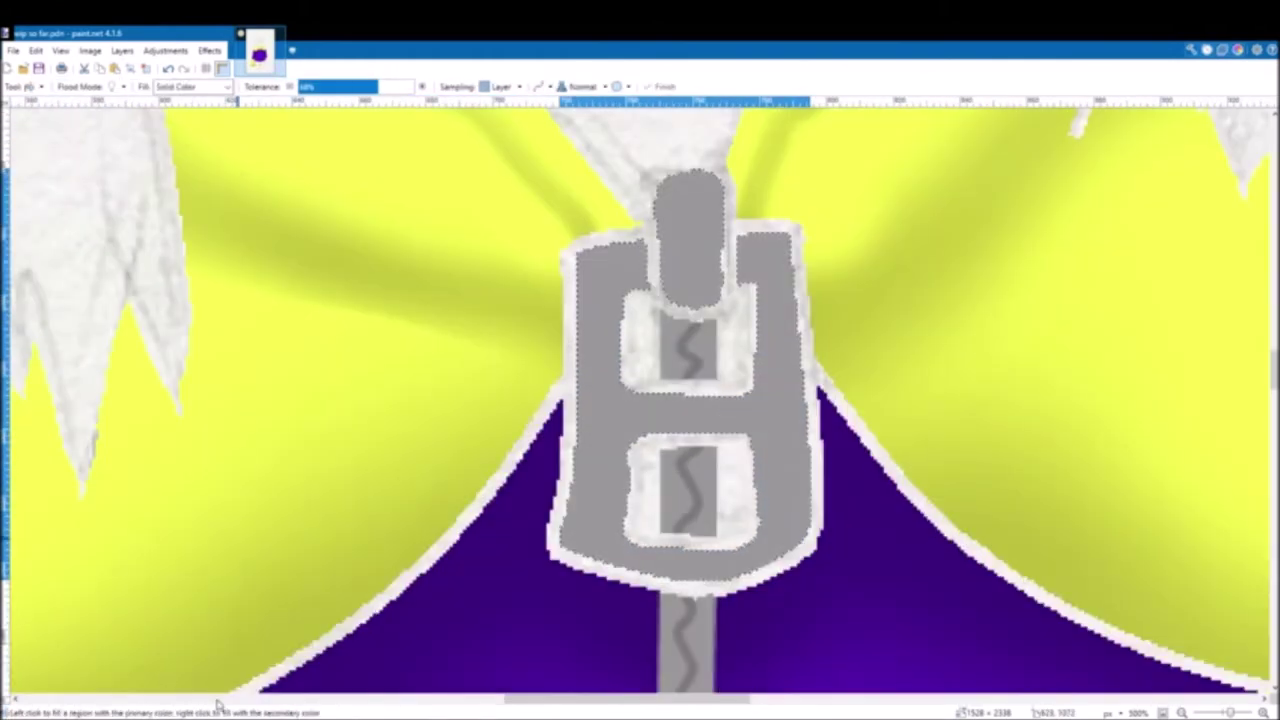
Step: Select the zipper pull's upper tab and add soft light shading to its right side with an 80-pixel brush
key(b)
click(18, 173)
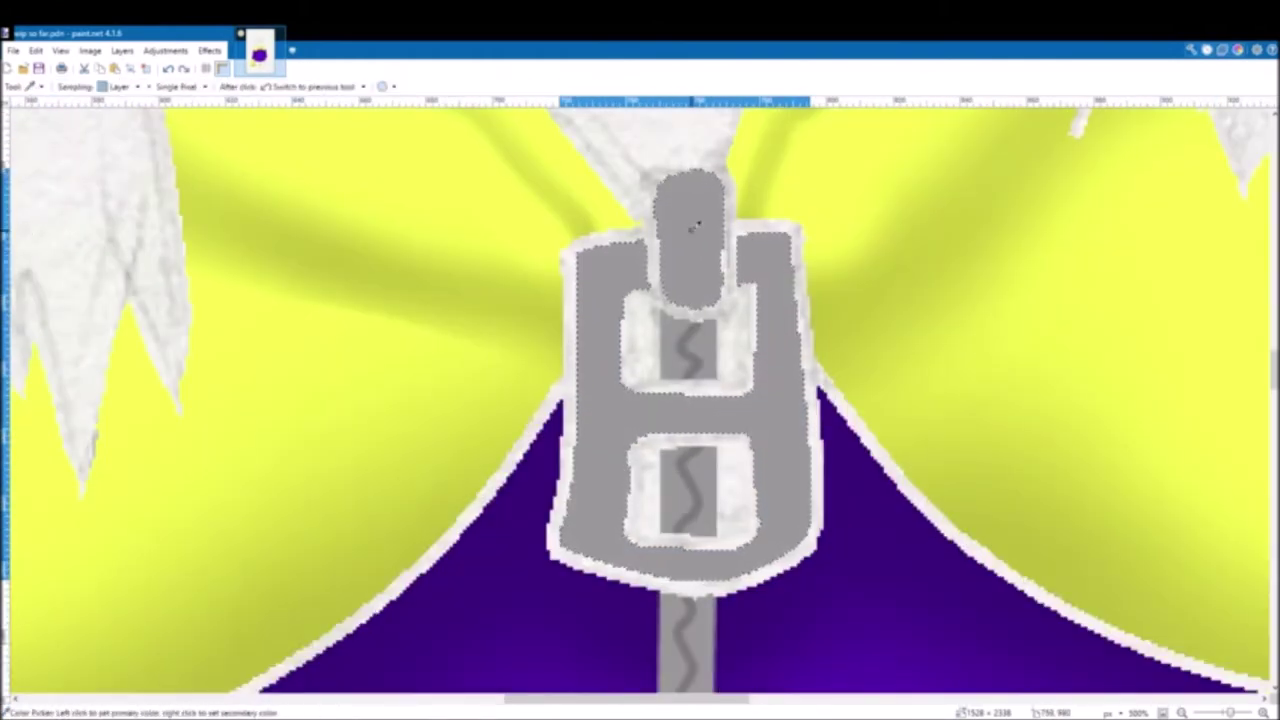
key(s)
click(689, 228)
click(17, 226)
click(150, 87)
drag(791, 177, 790, 260)
scroll(897, 321, up, 1)
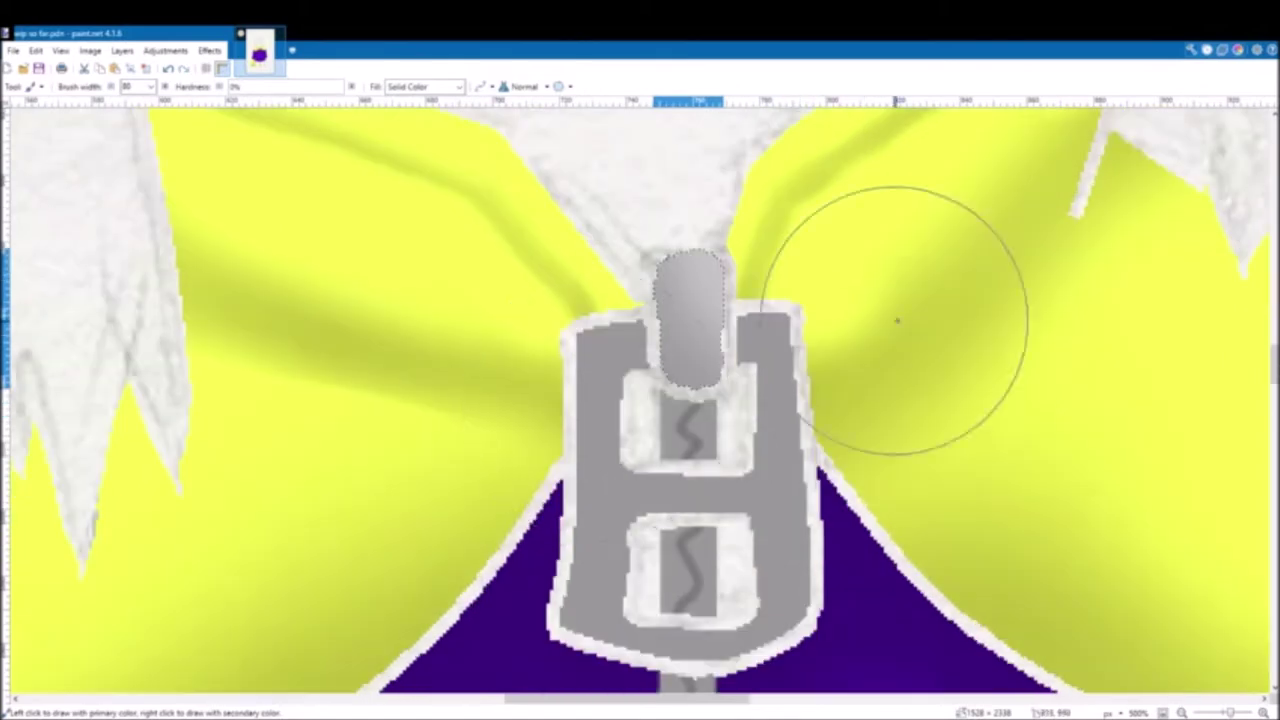
Step: Select the zipper pull's plate and shade it with the soft 80-pixel brush to match the tab
key(s)
click(615, 393)
key(BackSpace)
key(b)
scroll(625, 173, down, 1)
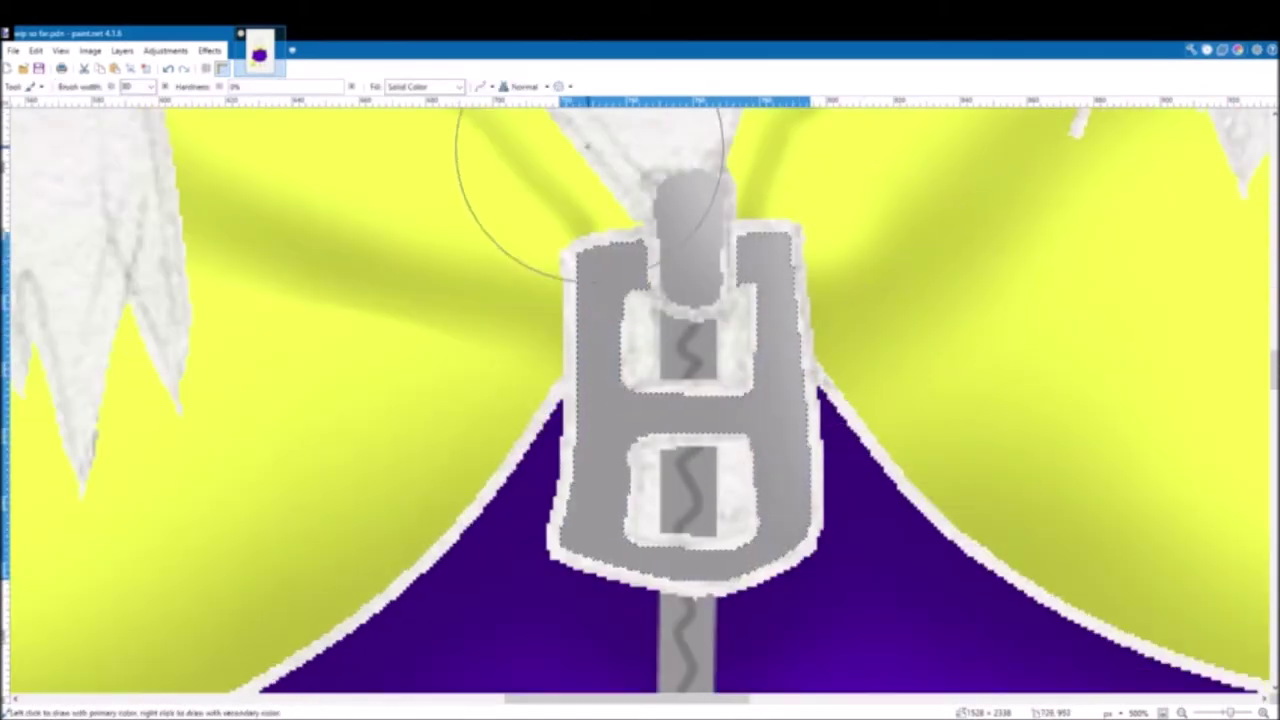
scroll(686, 423, down, 10)
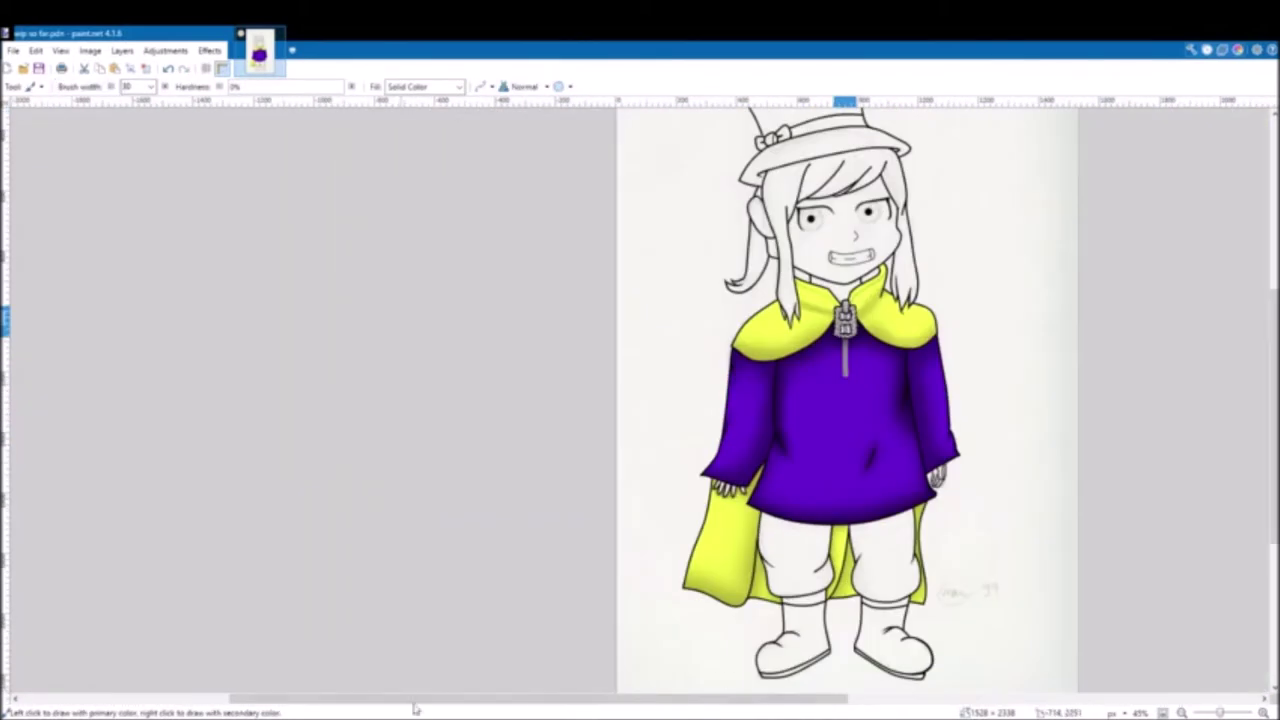
Step: Select both trouser legs with the Magic Wand and clear the selected areas for filling
scroll(945, 596, up, 2)
scroll(945, 596, up, 4)
scroll(945, 596, down, 4)
click(1249, 608)
key(s)
click(428, 376)
ctrl+click(705, 353)
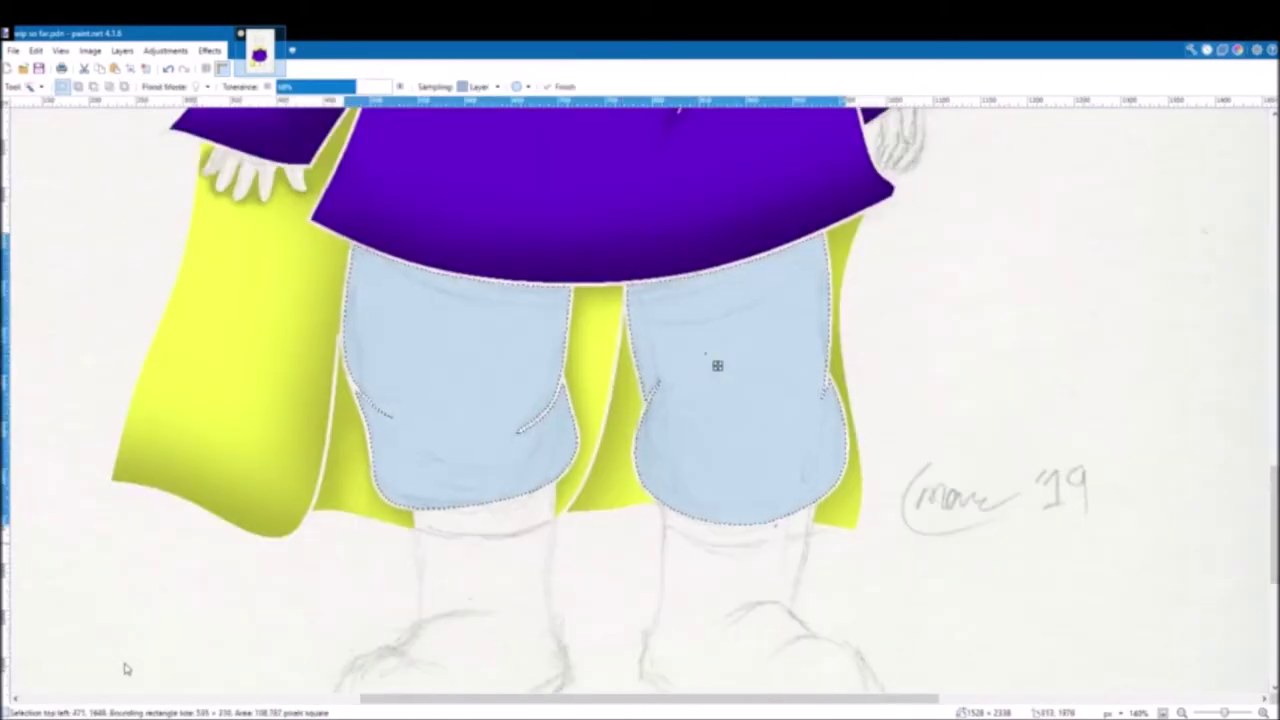
key(f)
key(Delete)
scroll(378, 457, up, 10)
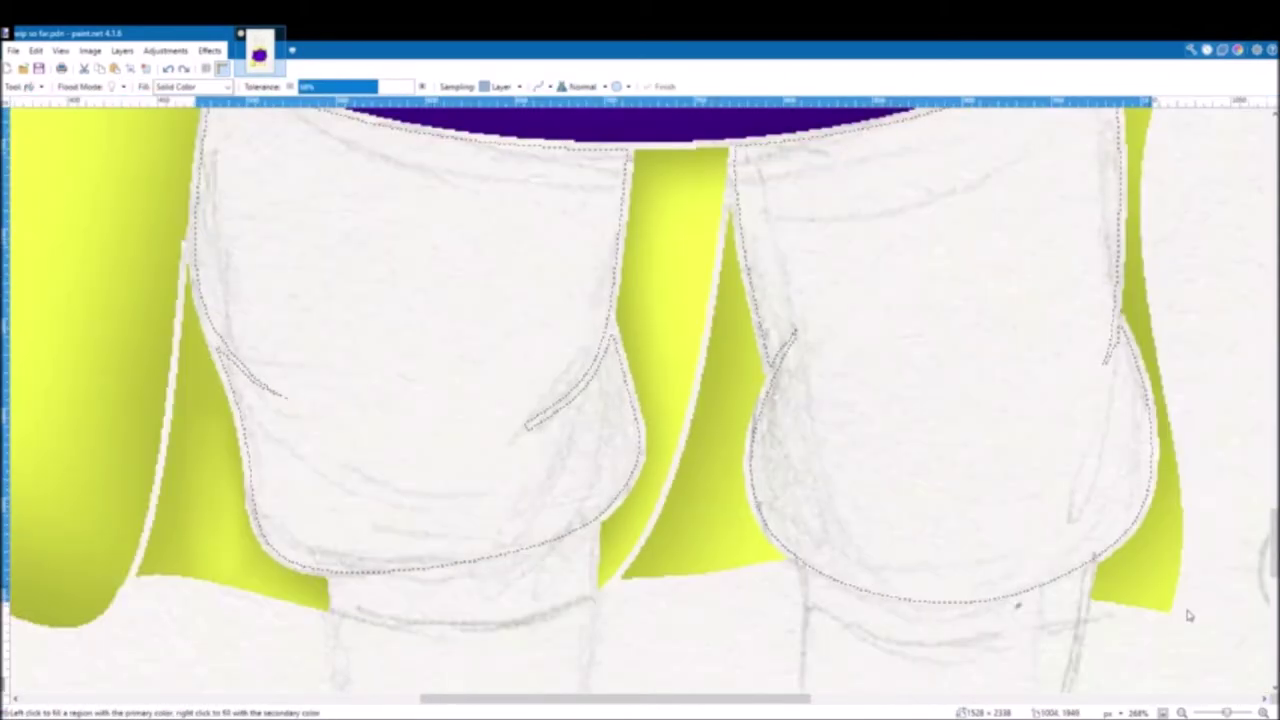
Step: Taper the tips of the trousers' fold lines with the eraser and try sandy and yellowish fills on the legs
key(e)
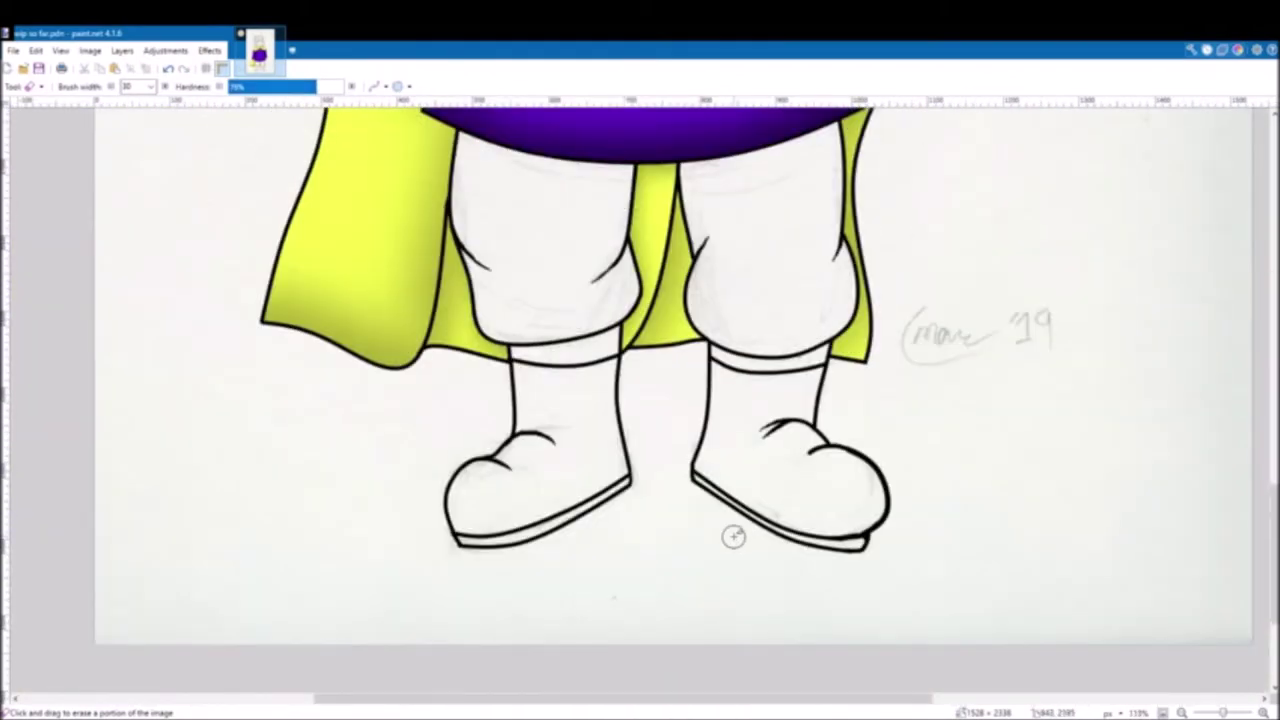
scroll(734, 537, up, 3)
key(f)
click(808, 506)
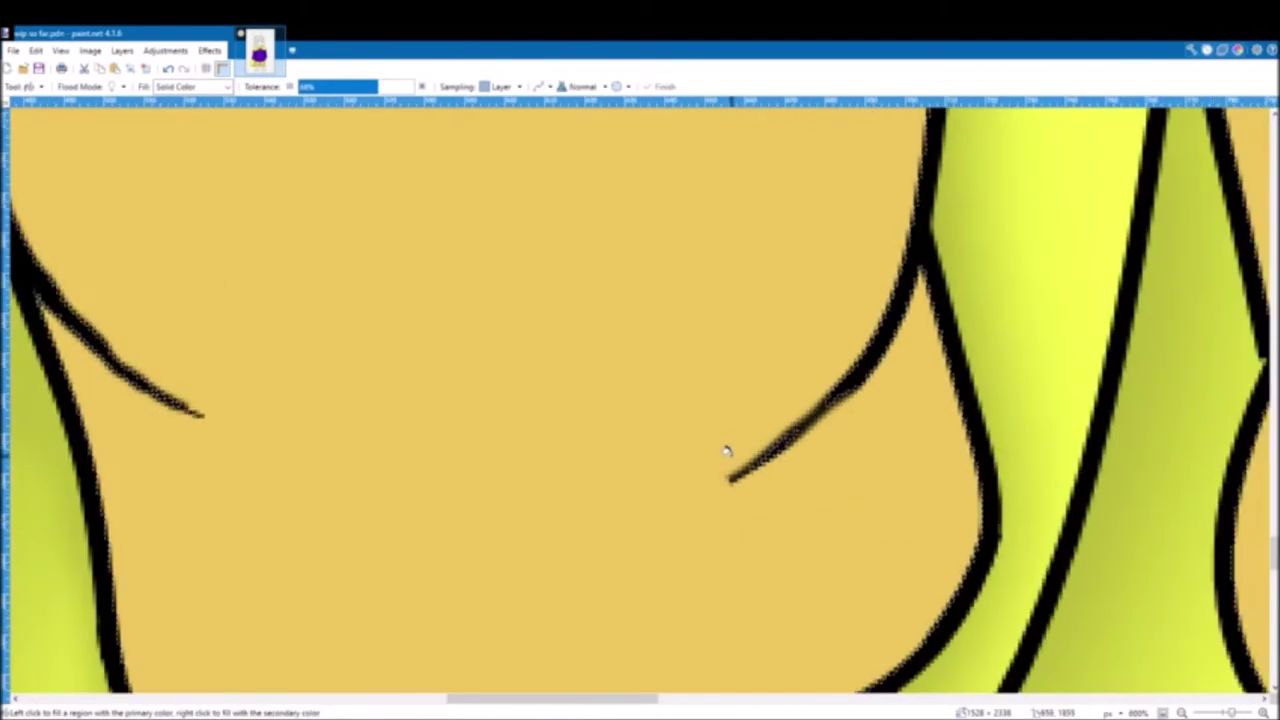
scroll(457, 357, down, 6)
click(457, 357)
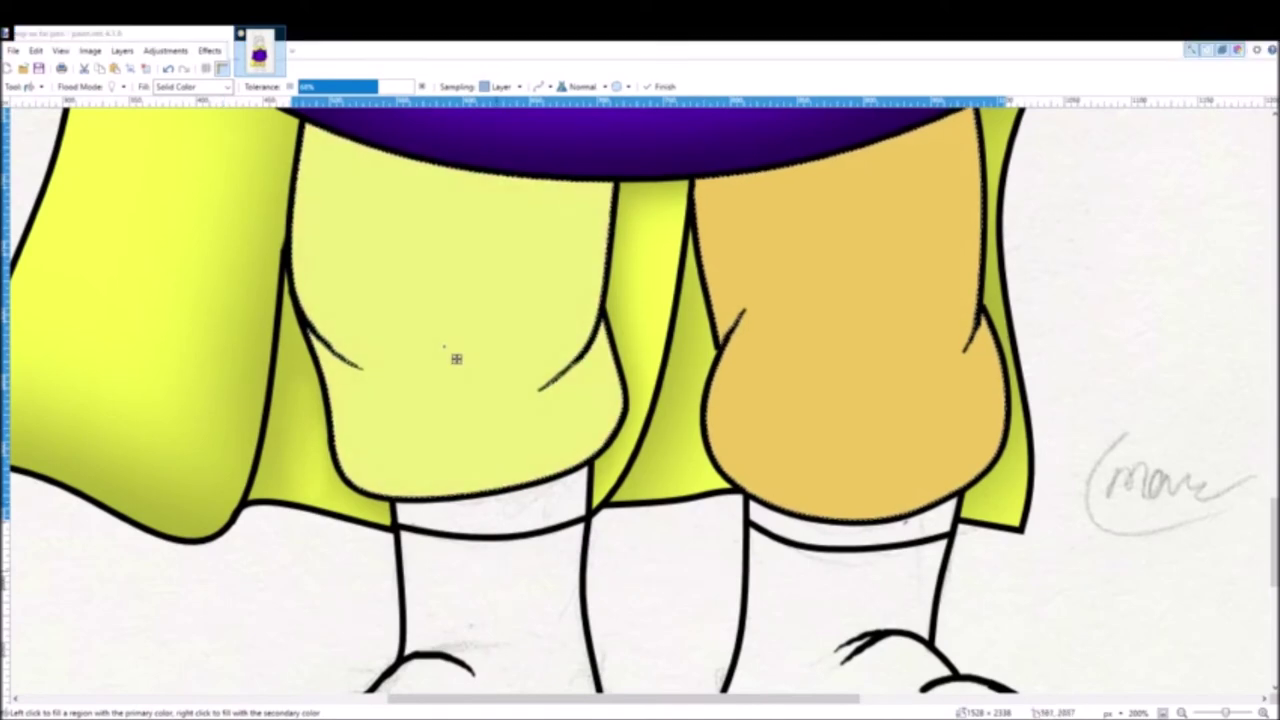
click(874, 400)
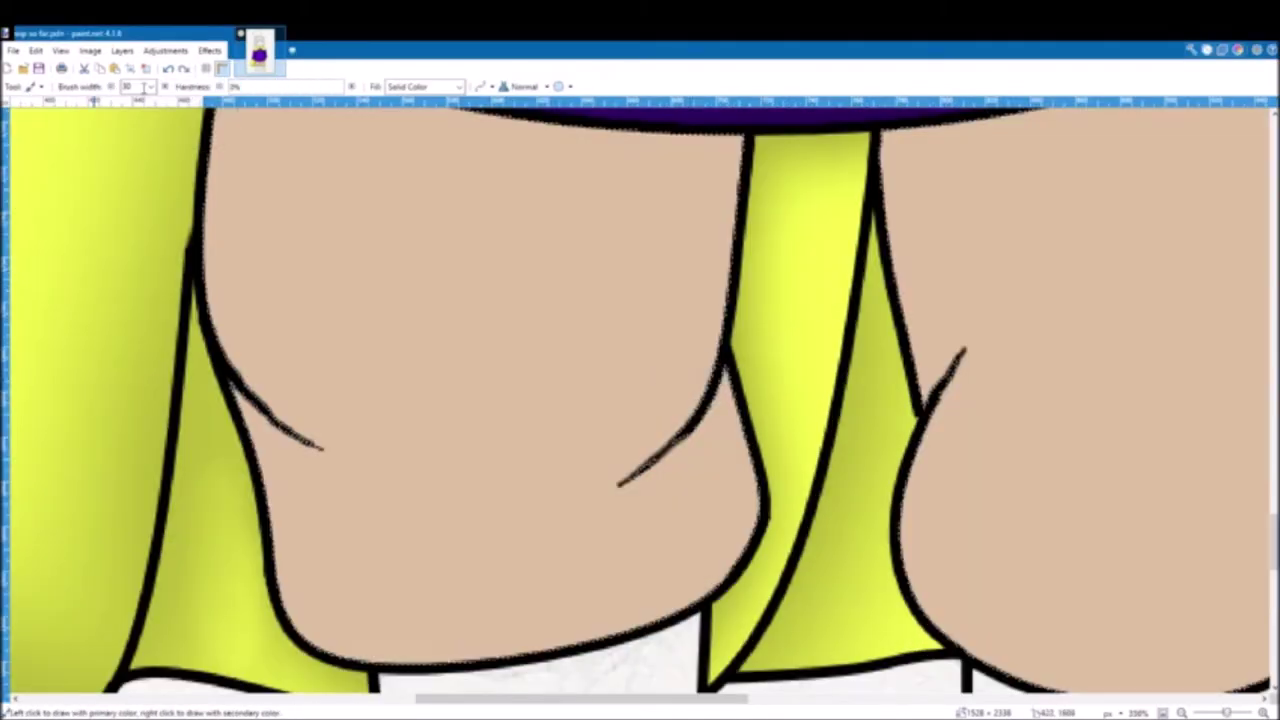
Step: Recolor both trouser legs grayish brown and try soft dark dabs at the knee folds, undoing the last dab
drag(660, 335, 619, 425)
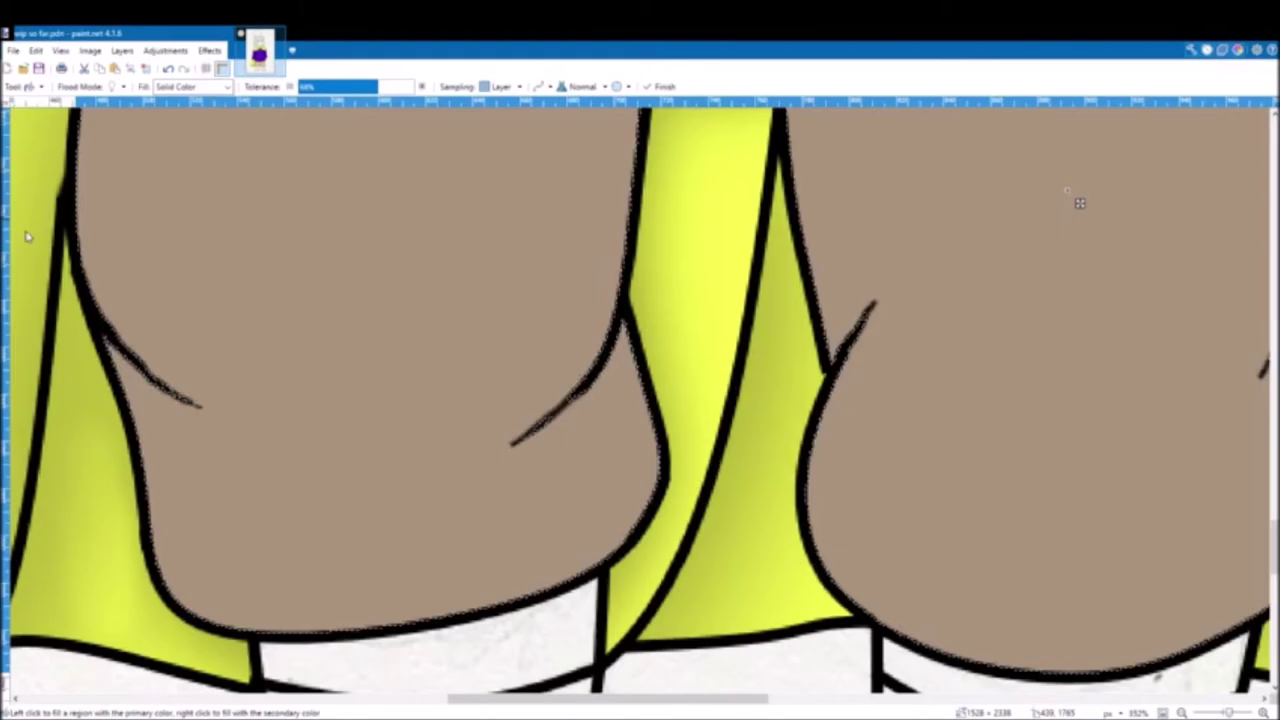
key(b)
click(555, 330)
click(180, 310)
click(205, 330)
click(890, 370)
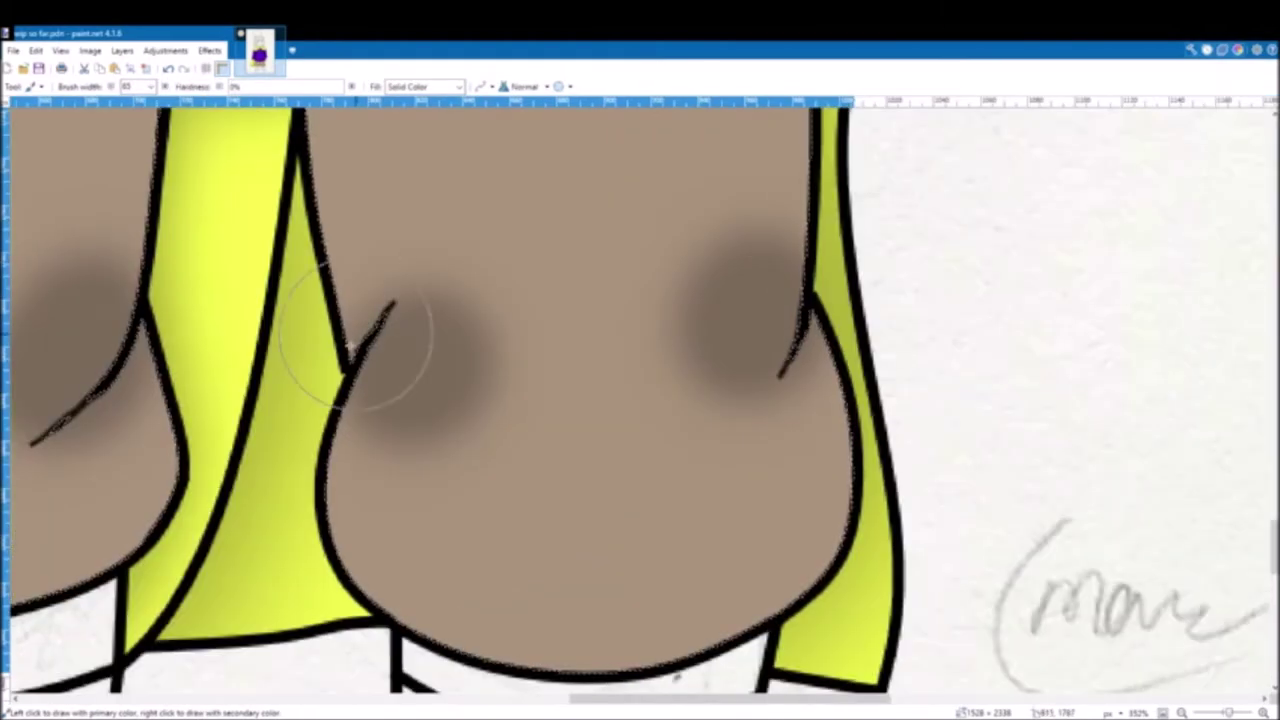
key(ctrl+z)
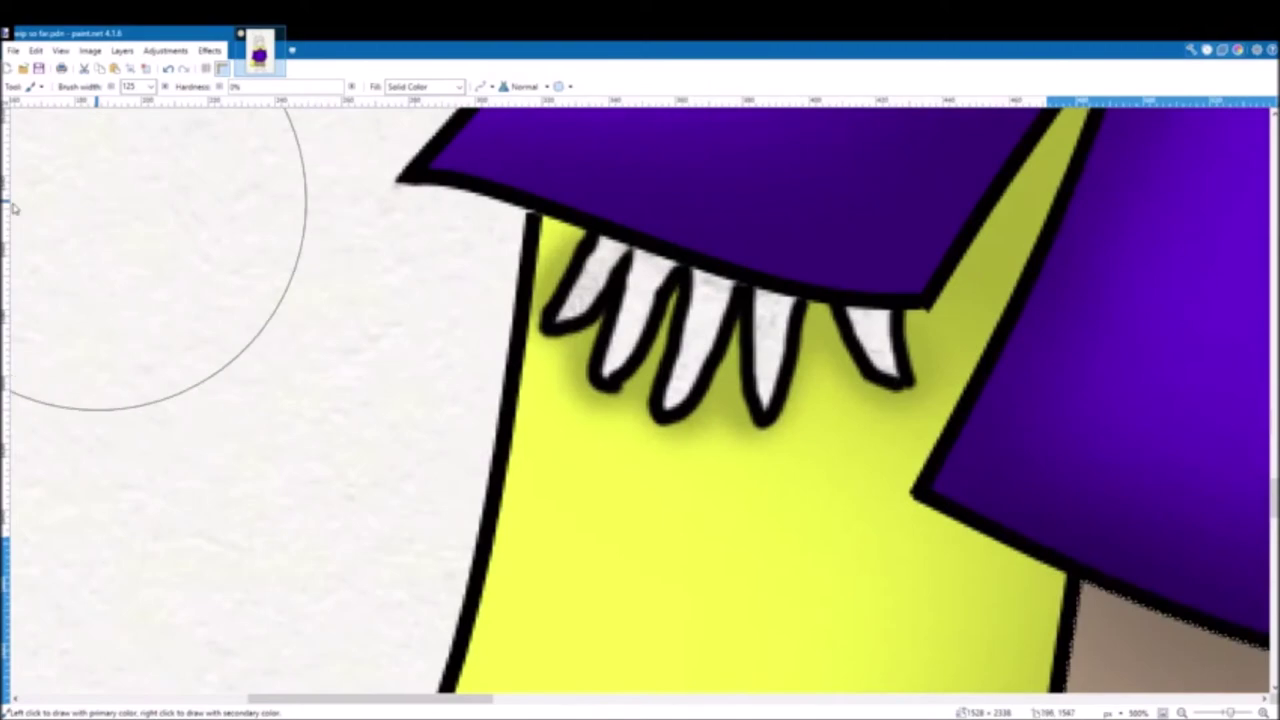
Step: Select a finger area of the left hand with the Magic Wand
key(s)
click(783, 328)
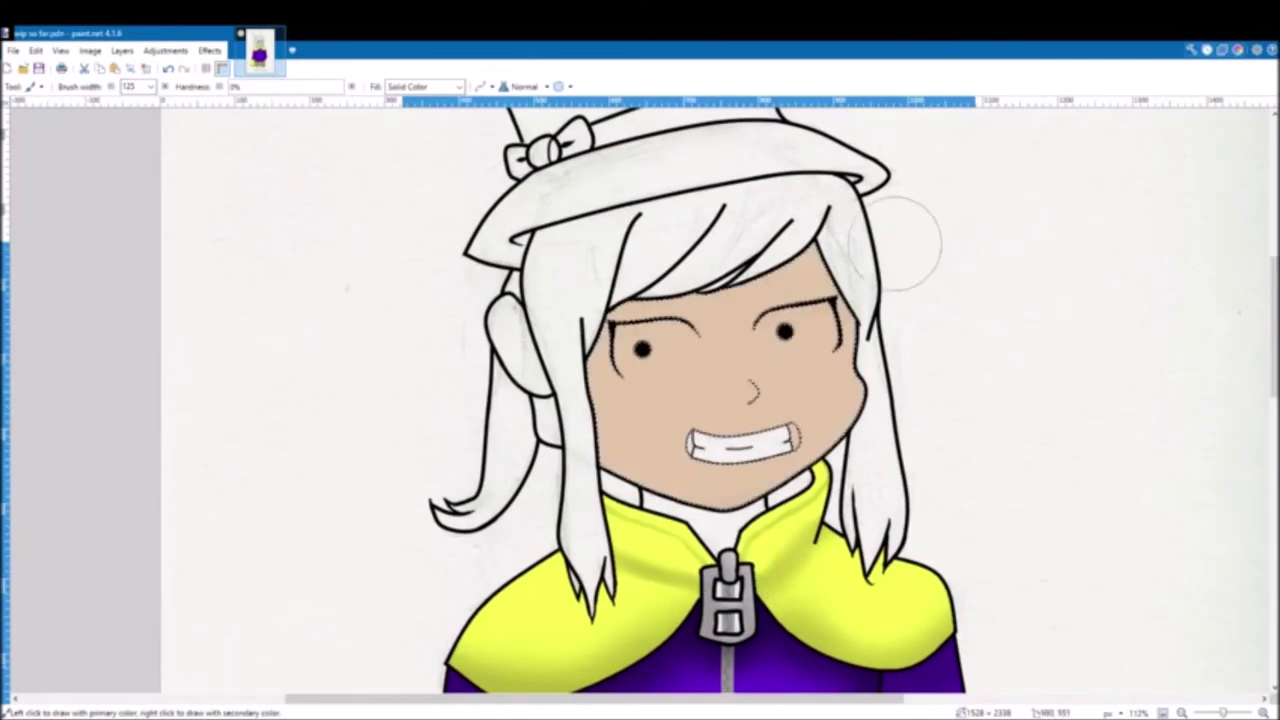
Step: Softly shade the skin-toned face under the hair and along the jaw with 90- and 250-pixel brushes
scroll(895, 244, down, 6)
scroll(771, 480, up, 7)
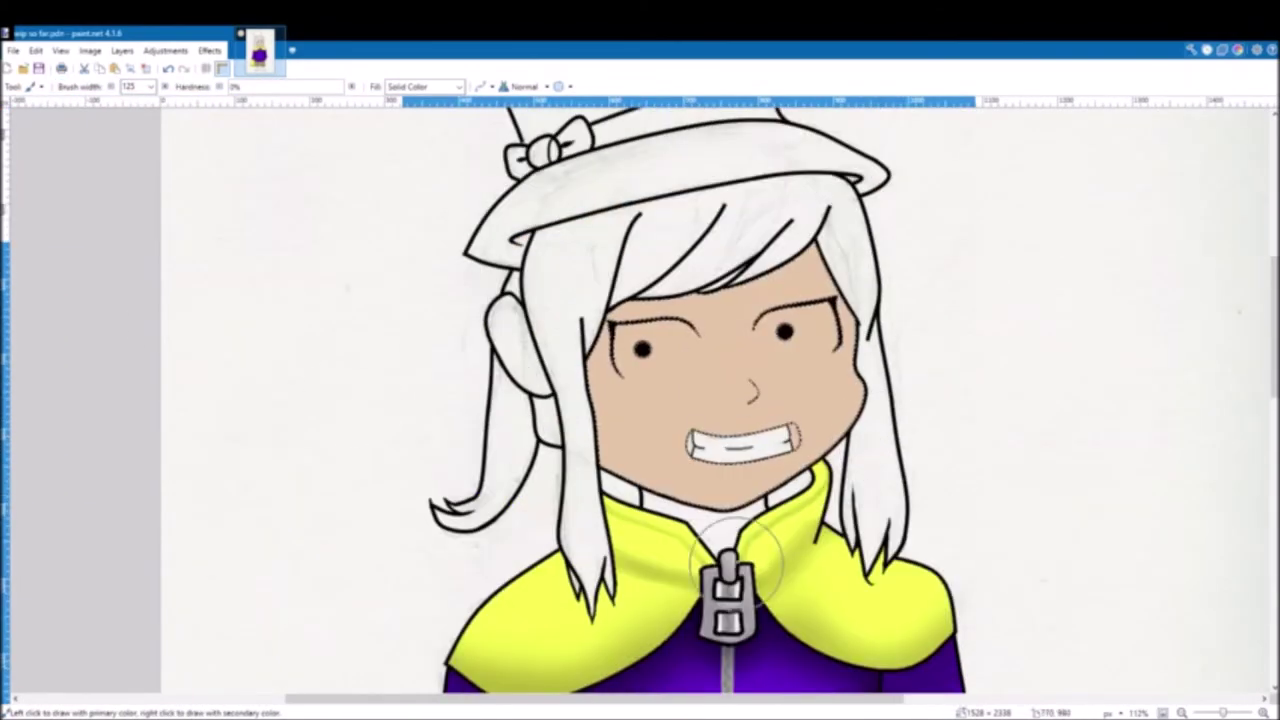
scroll(488, 515, down, 2)
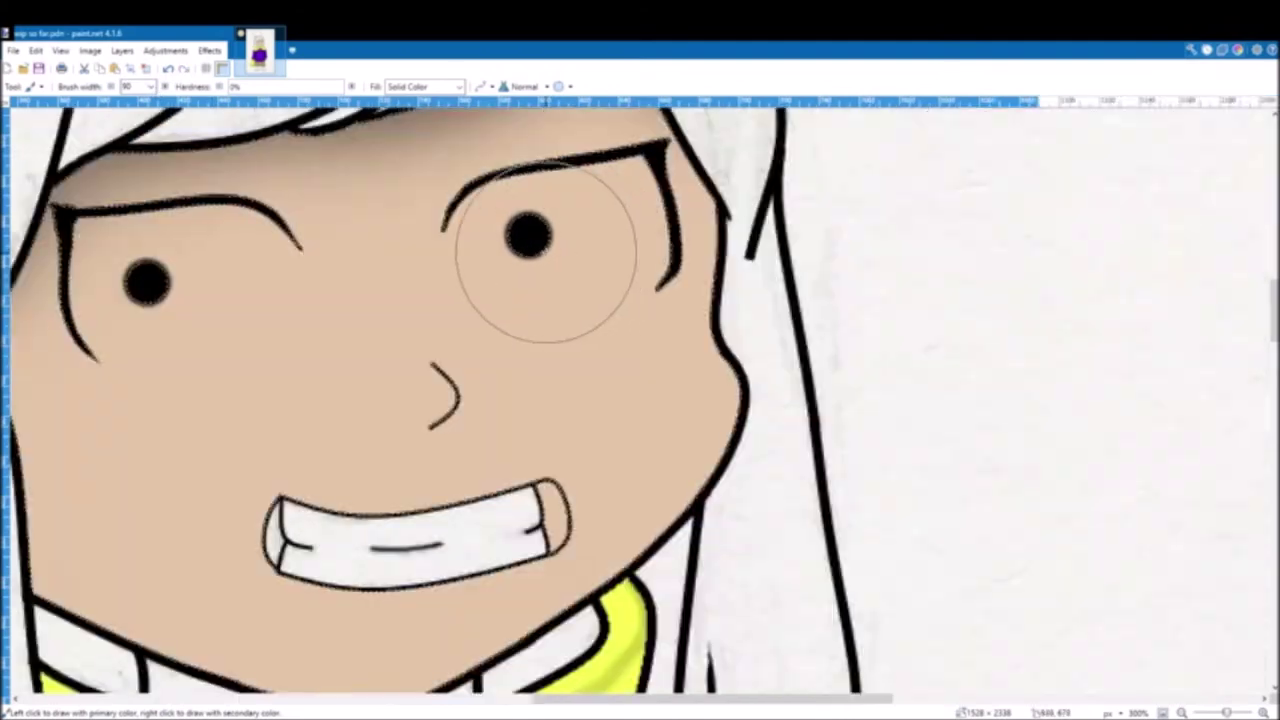
scroll(545, 250, down, 2)
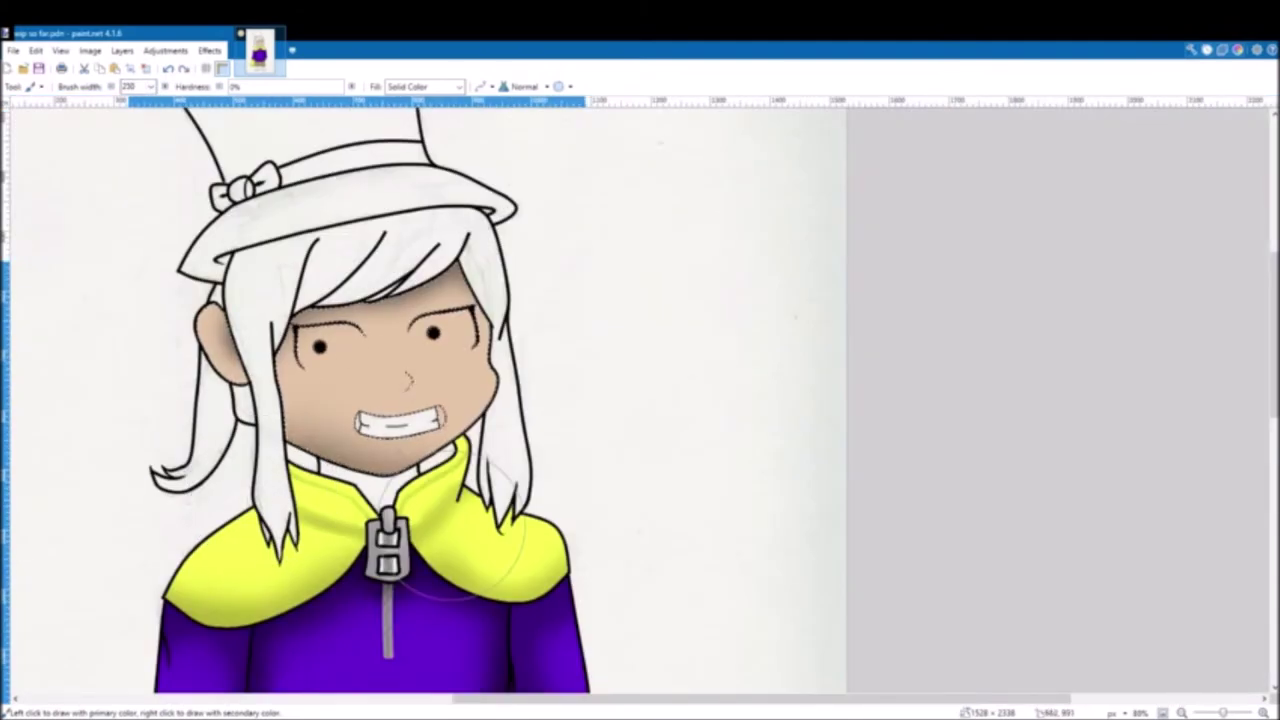
Step: Select the fingers below the left sleeve and softly shade their skin with the 250-pixel brush
scroll(83, 452, up, 4)
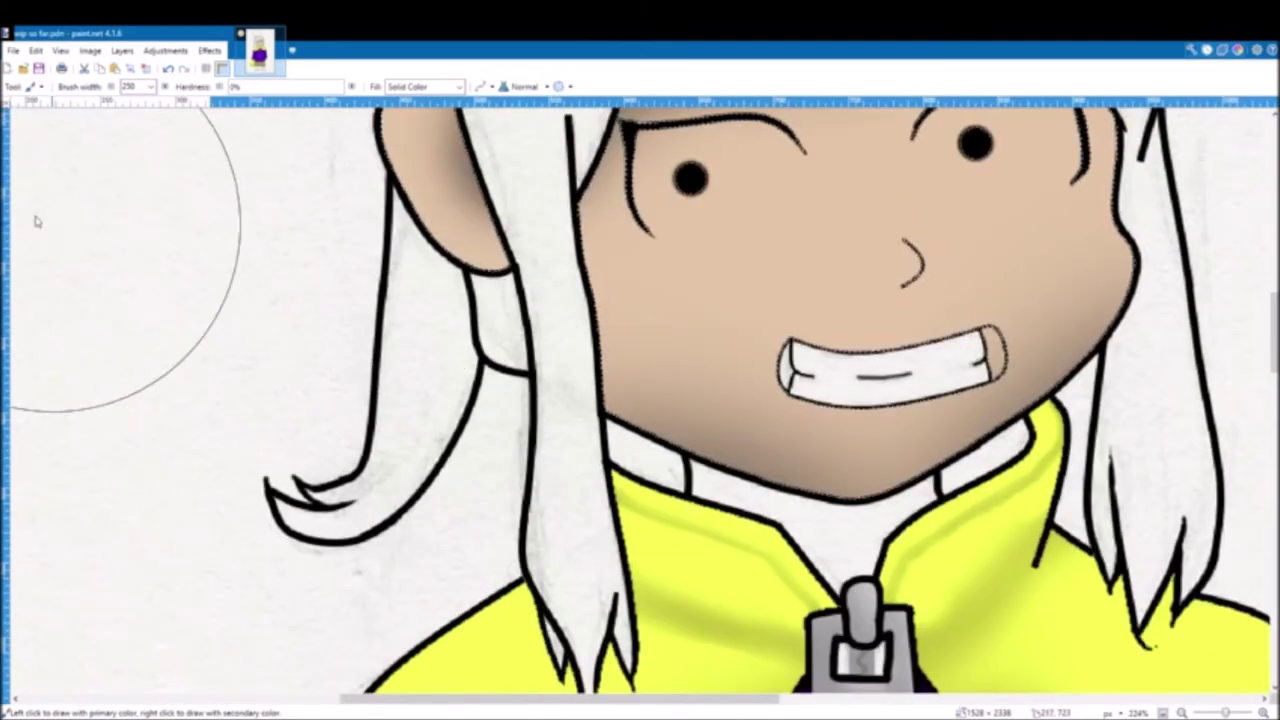
click(30, 217)
click(711, 286)
click(30, 230)
scroll(424, 318, down, 3)
scroll(664, 160, up, 3)
scroll(906, 432, down, 7)
scroll(748, 680, up, 8)
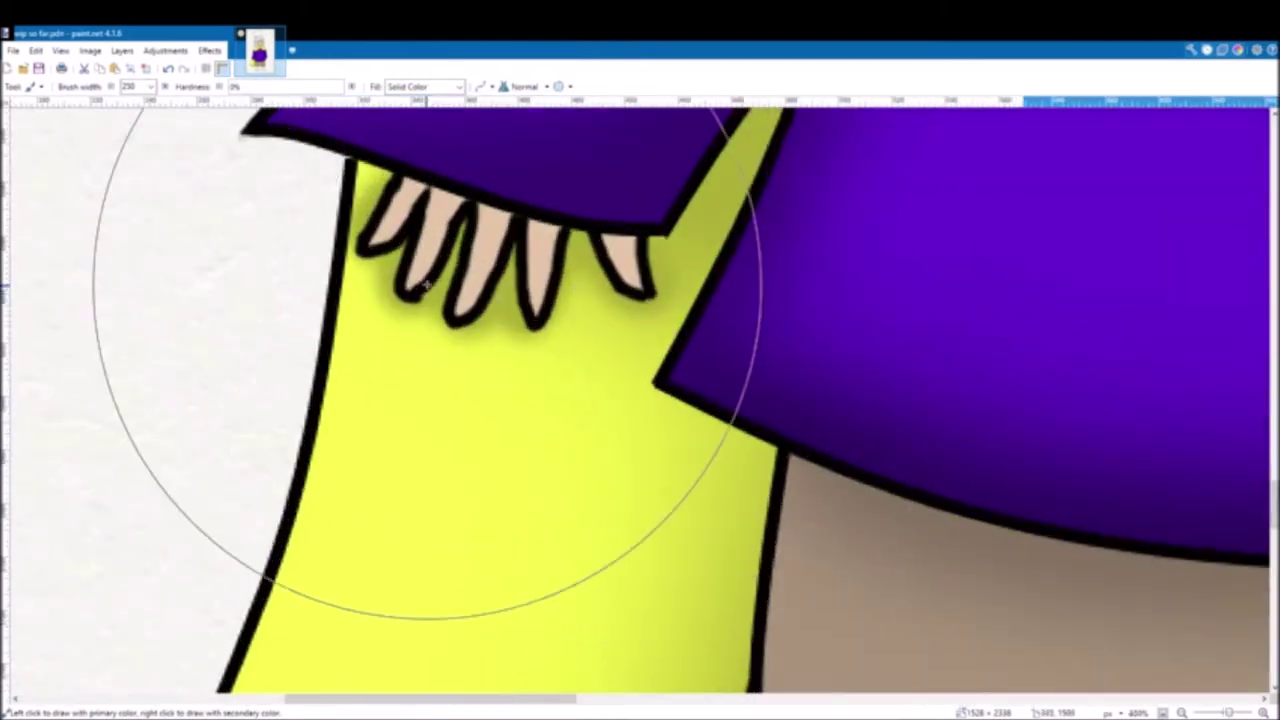
scroll(531, 306, up, 5)
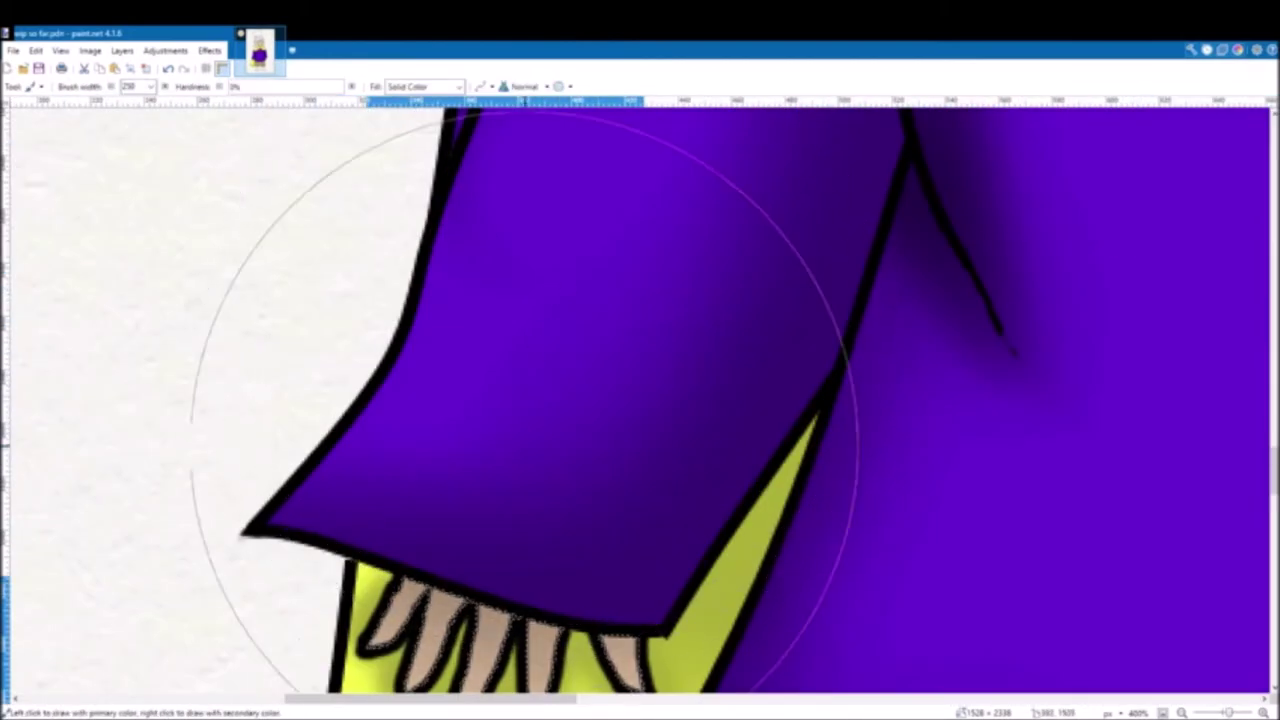
scroll(143, 86, up, 7)
Step: Select the palm and finger areas of the right hand with the Magic Wand and softly shade them under the sleeve
scroll(640, 400, right, 10)
click(30, 217)
click(440, 285)
ctrl+click(472, 268)
ctrl+click(390, 345)
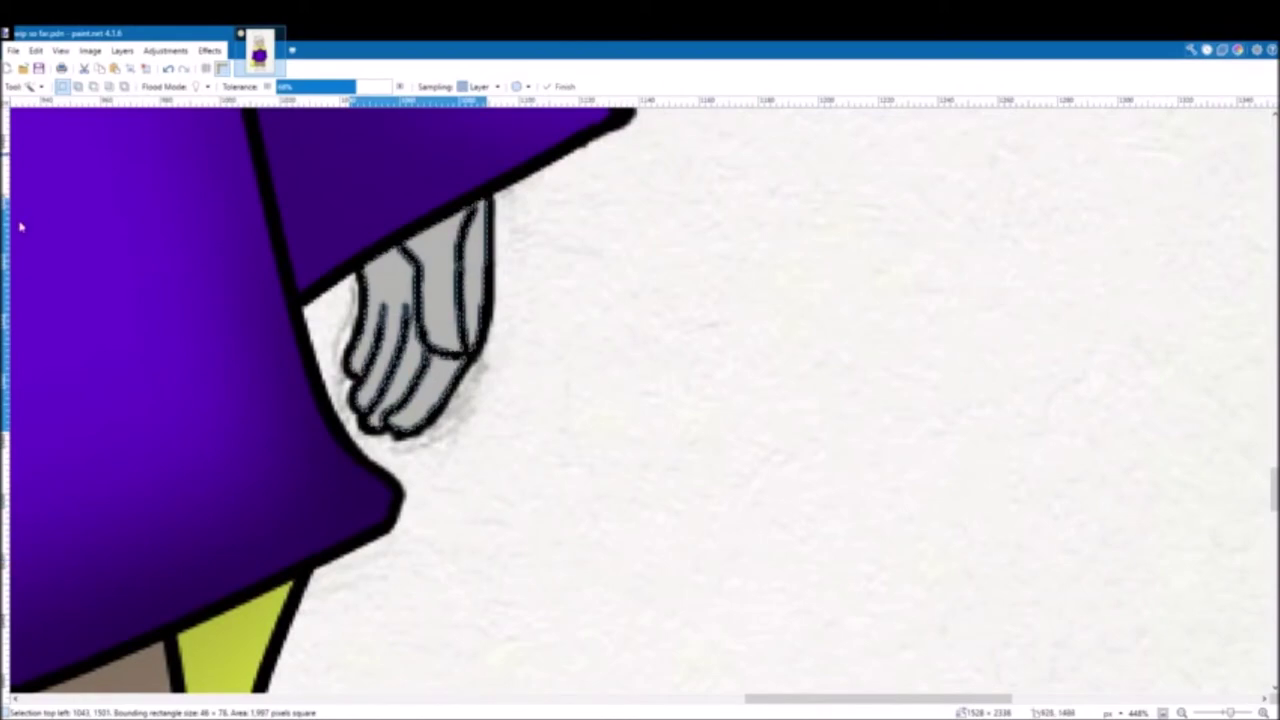
click(30, 230)
drag(475, 140, 365, 178)
Step: Hide the line art to check the coloring of the figure beneath it, and show it again
scroll(827, 650, down, 20)
click(1246, 606)
scroll(851, 500, down, 2)
scroll(773, 493, up, 4)
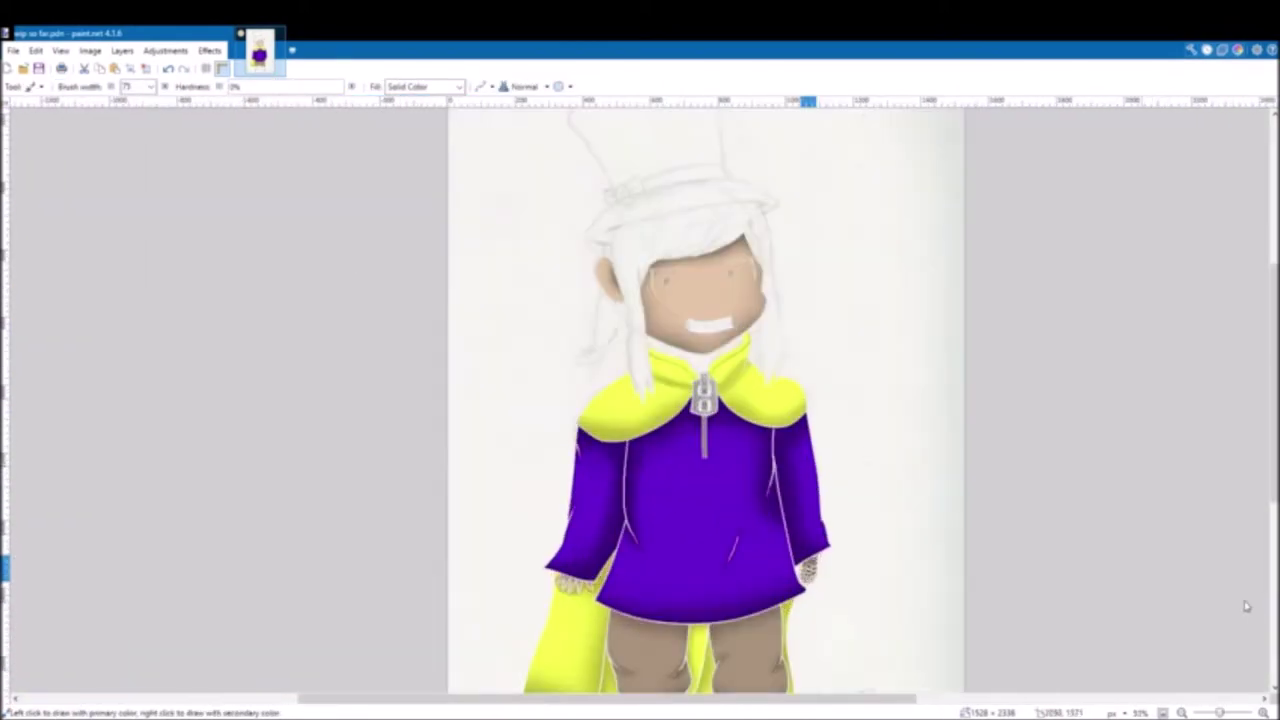
click(1246, 606)
scroll(680, 263, up, 9)
Step: Select the face with the Magic Wand and paint the left eye's white with a 35-pixel brush at about 74% hardness
key(s)
click(815, 363)
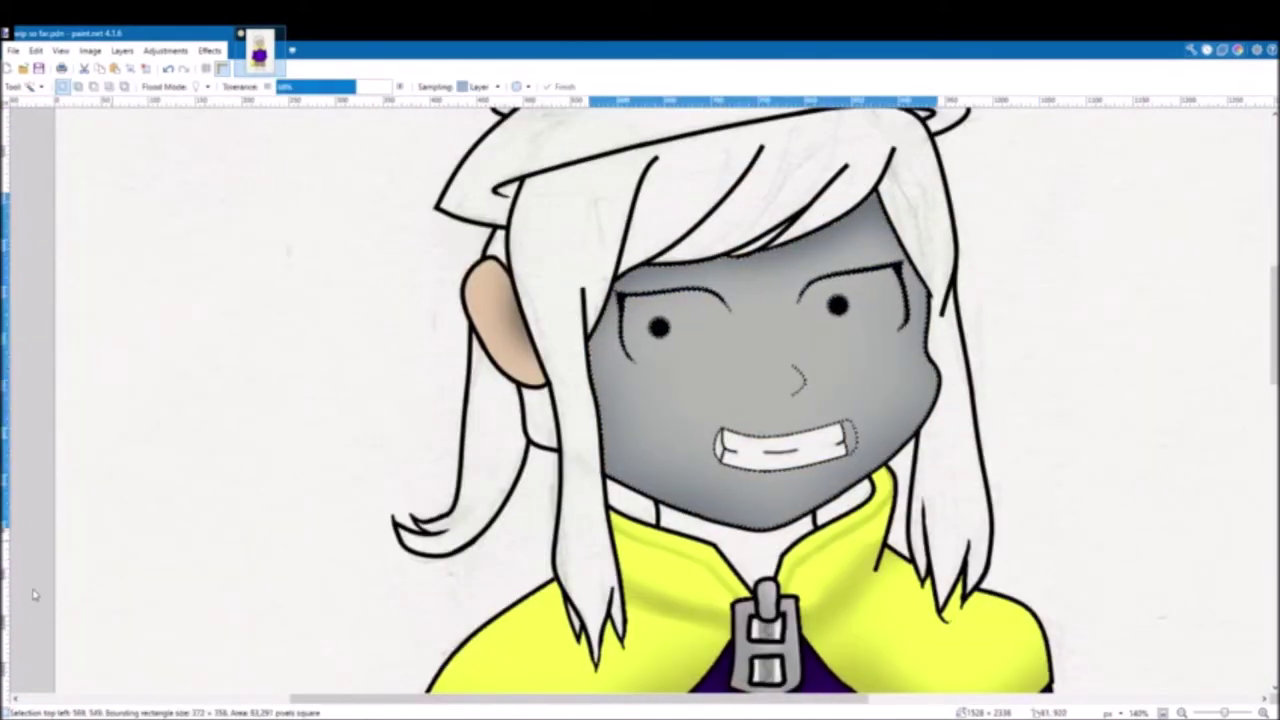
key(b)
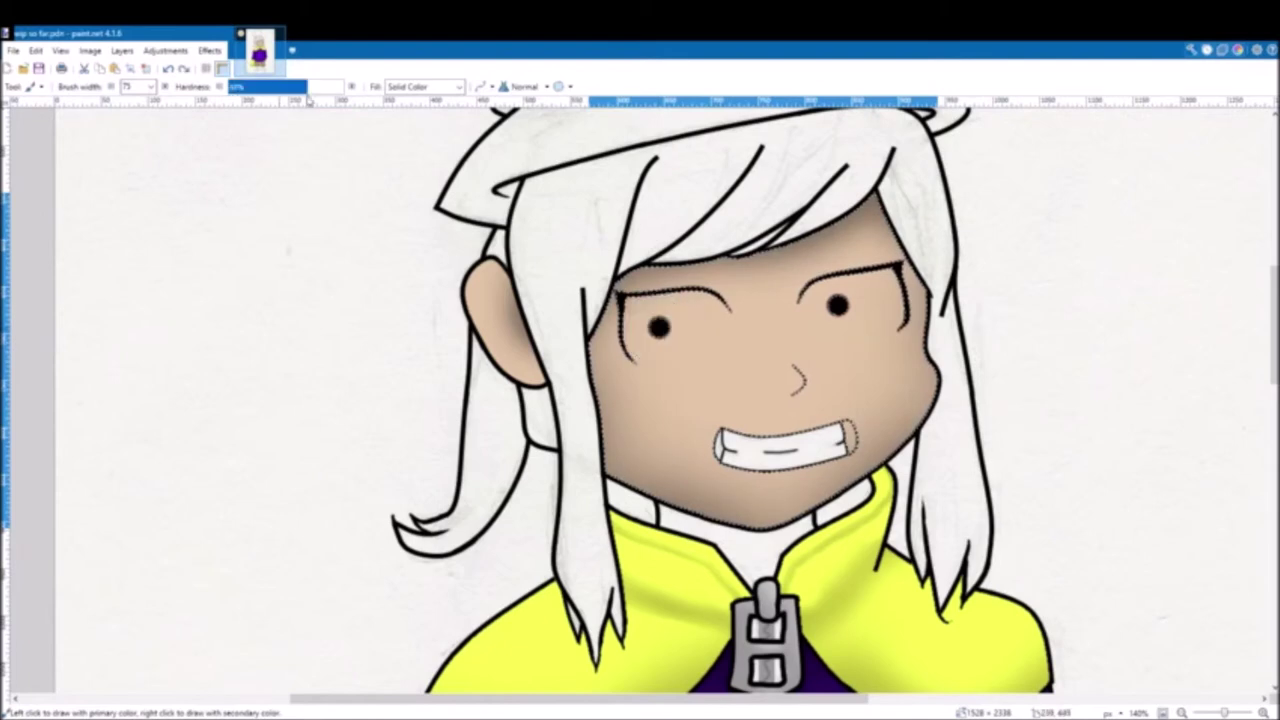
scroll(573, 321, up, 8)
key(ctrl+z)
key(ctrl+z)
mouse_move(718, 377)
mouse_down()
mouse_move(824, 282)
mouse_move(731, 344)
mouse_move(849, 314)
mouse_move(1008, 216)
mouse_move(783, 386)
mouse_move(960, 208)
mouse_up()
scroll(740, 350, up, 7)
scroll(780, 292, down, 4)
scroll(889, 329, down, 1)
scroll(889, 329, down, 2)
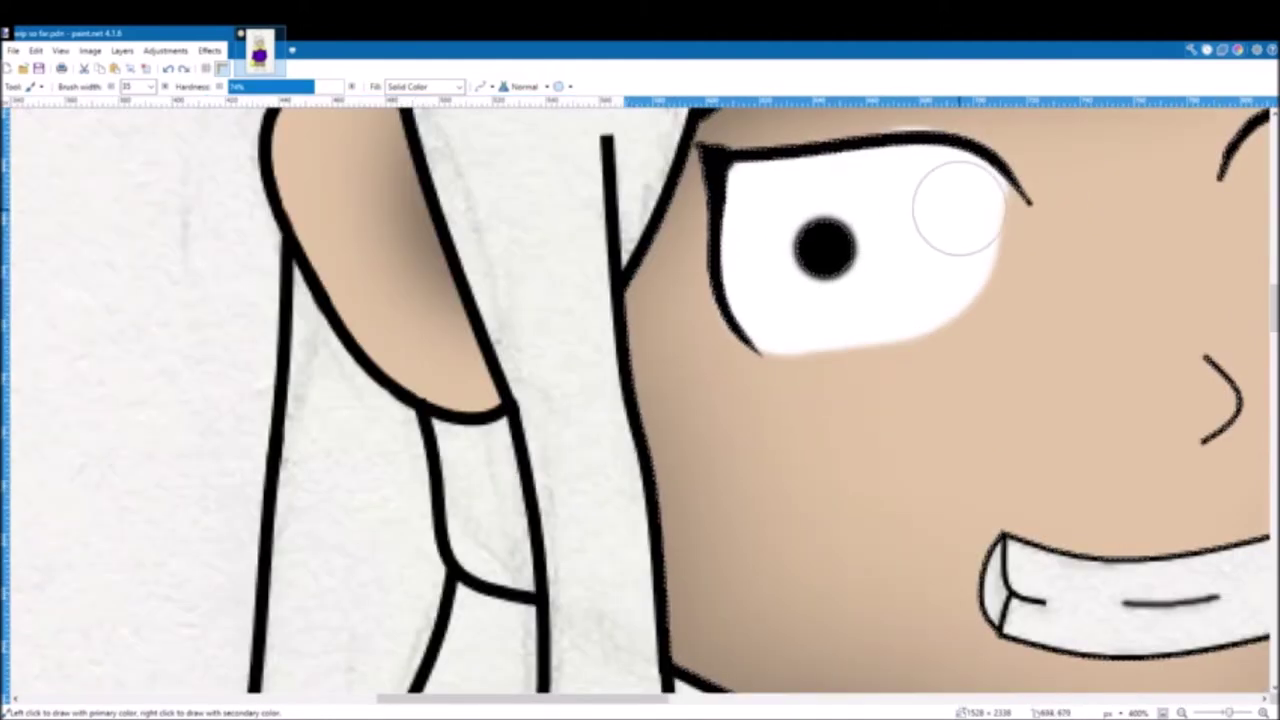
key(ctrl+z)
drag(768, 202, 857, 301)
Step: Paint the white of the right eye around its pupil with the 35-pixel brush
scroll(950, 245, right, 5)
scroll(900, 275, up, 2)
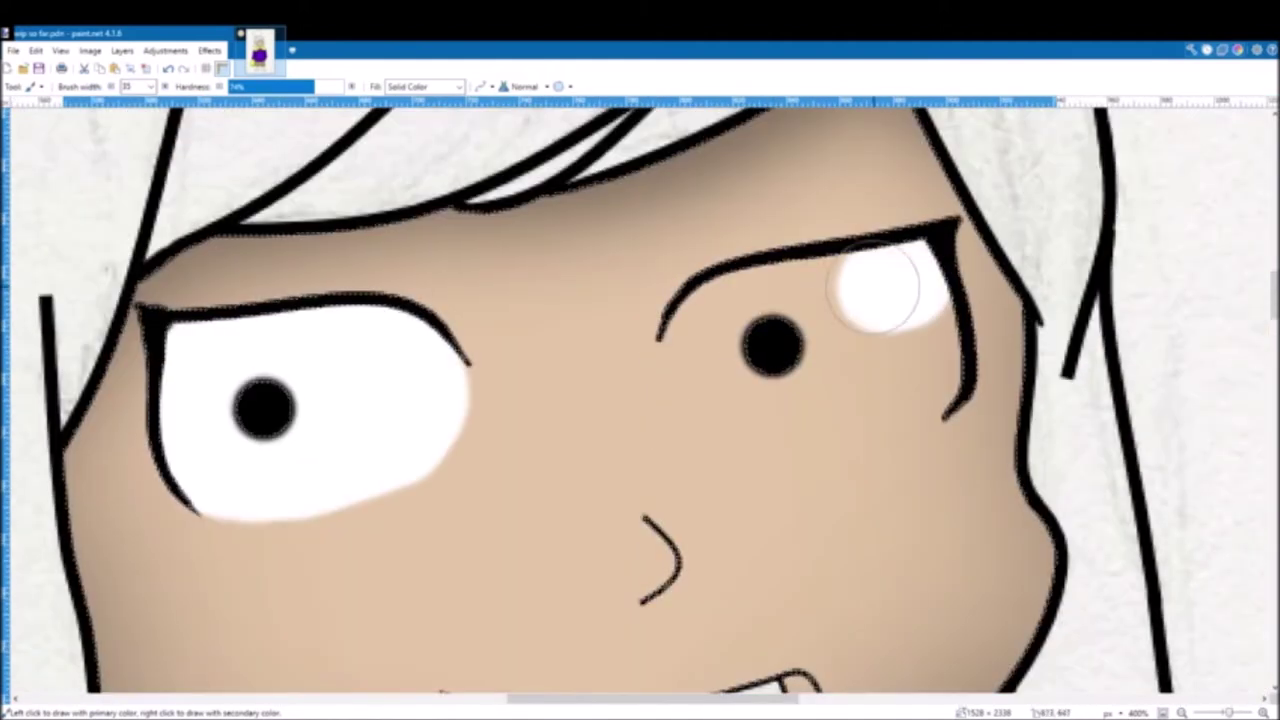
mouse_move(905, 328)
mouse_down()
mouse_move(915, 379)
mouse_move(749, 366)
mouse_up()
Step: Paint round blue irises around both pupils and add soft white highlights above them
click(151, 87)
click(134, 365)
click(319, 87)
scroll(270, 330, down, 1)
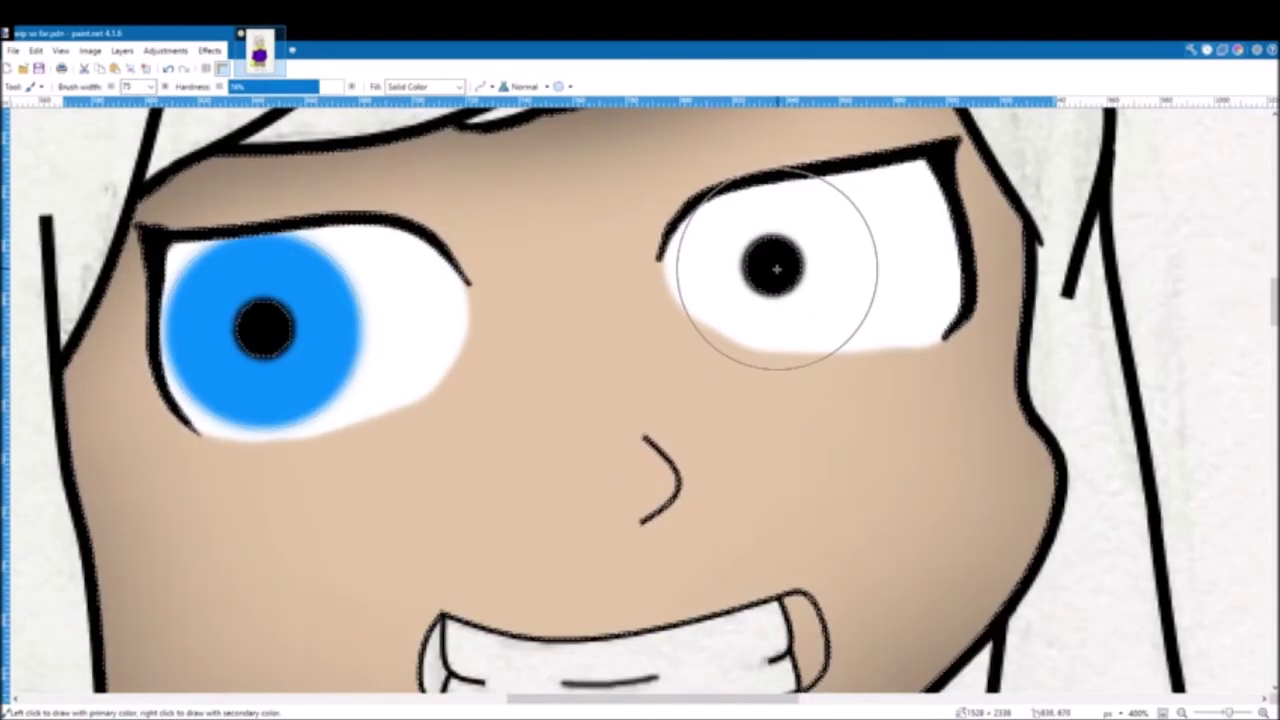
key(ctrl+z)
drag(767, 274, 872, 260)
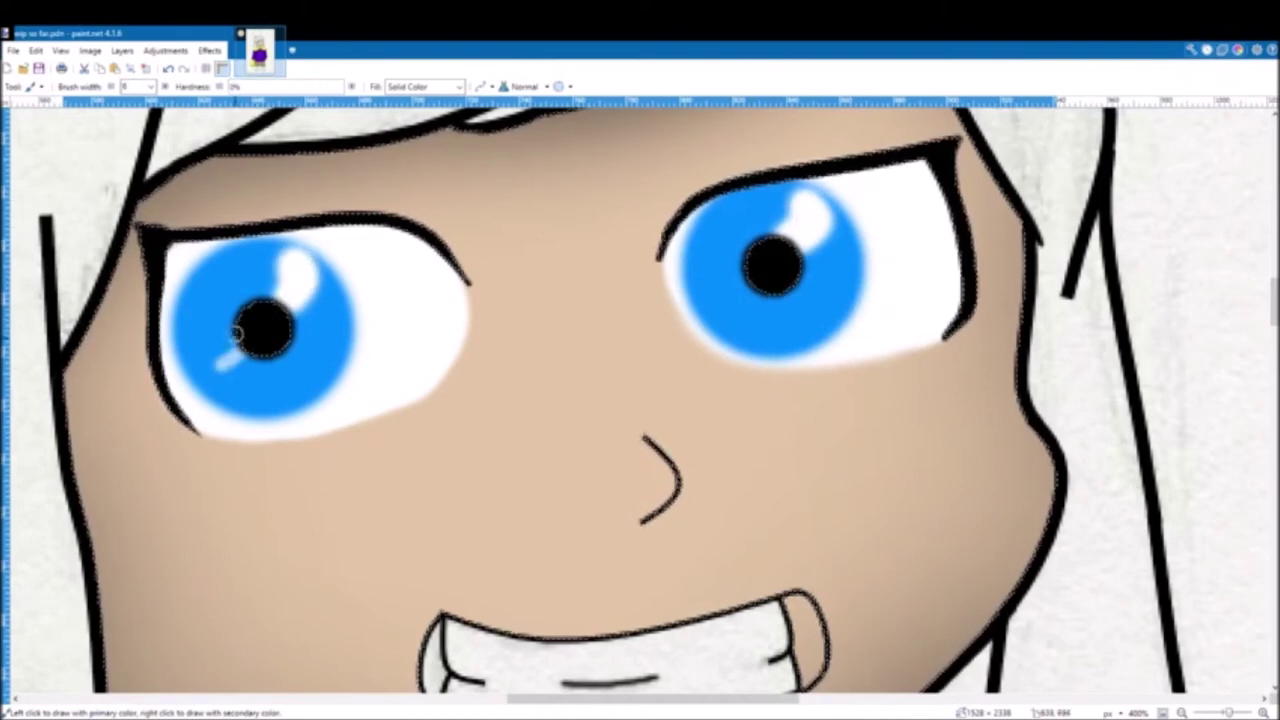
Step: Draw short light-blue rays outward from both pupils with a soft 4-pixel brush and clear the selection
scroll(240, 335, up, 2)
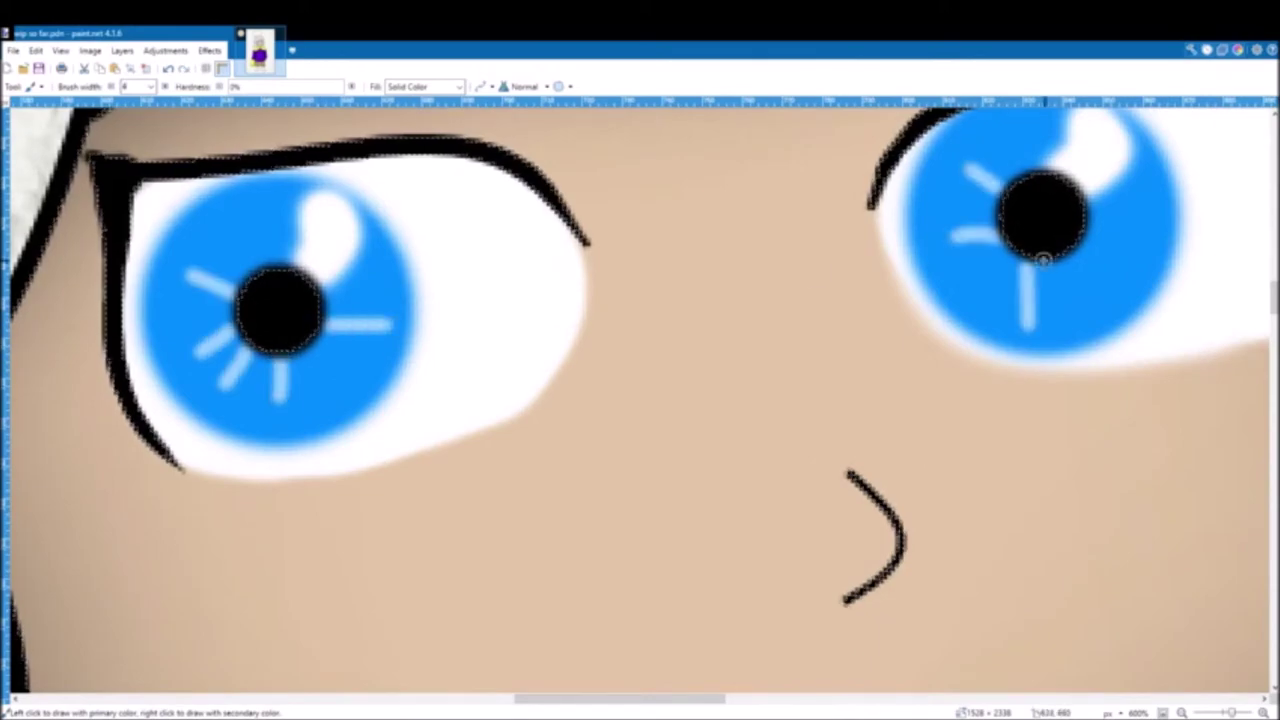
scroll(1043, 257, down, 10)
scroll(990, 652, up, 3)
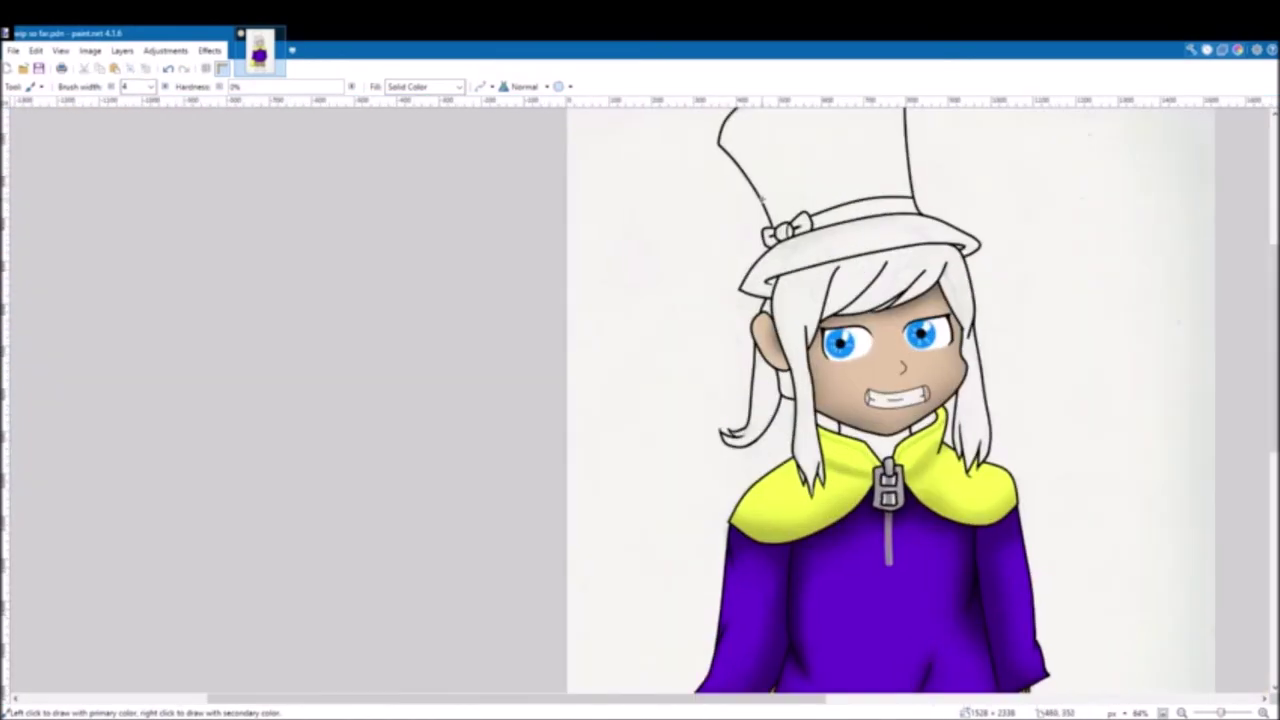
scroll(871, 290, up, 1)
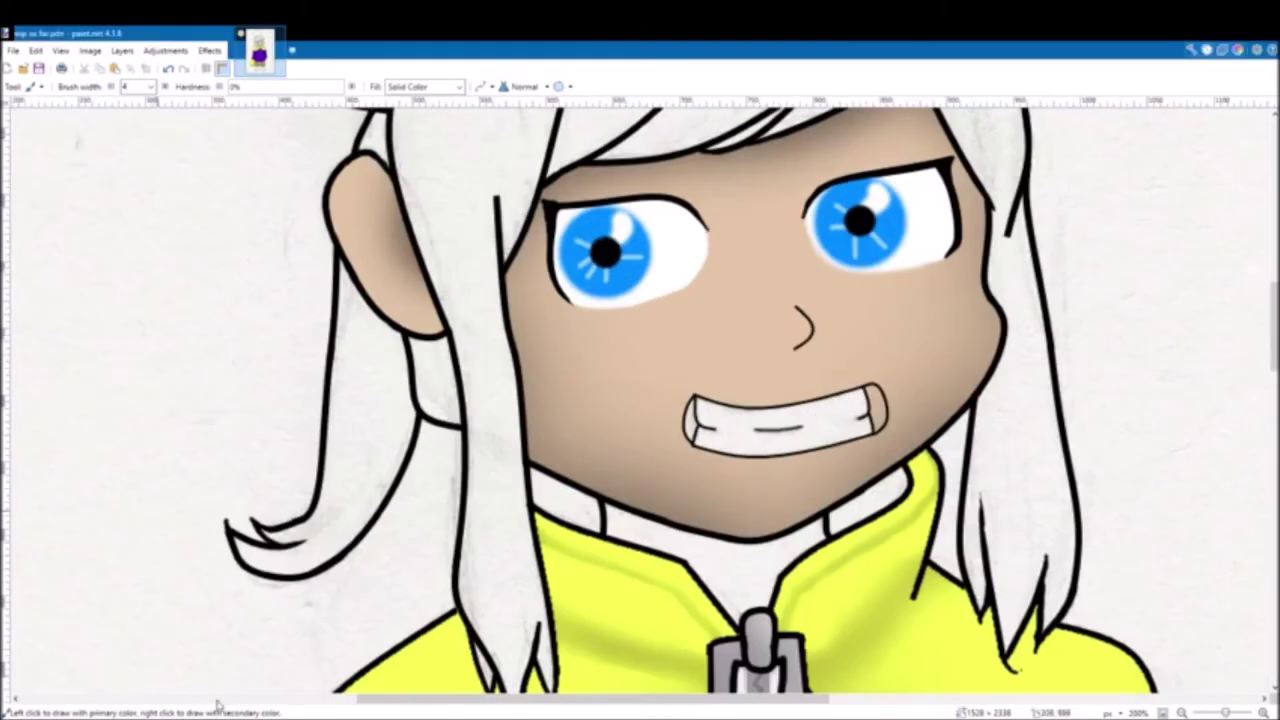
Step: Trace the rim of the left iris in darker blue with a soft 3-pixel brush
scroll(205, 500, up, 3)
click(151, 87)
click(134, 112)
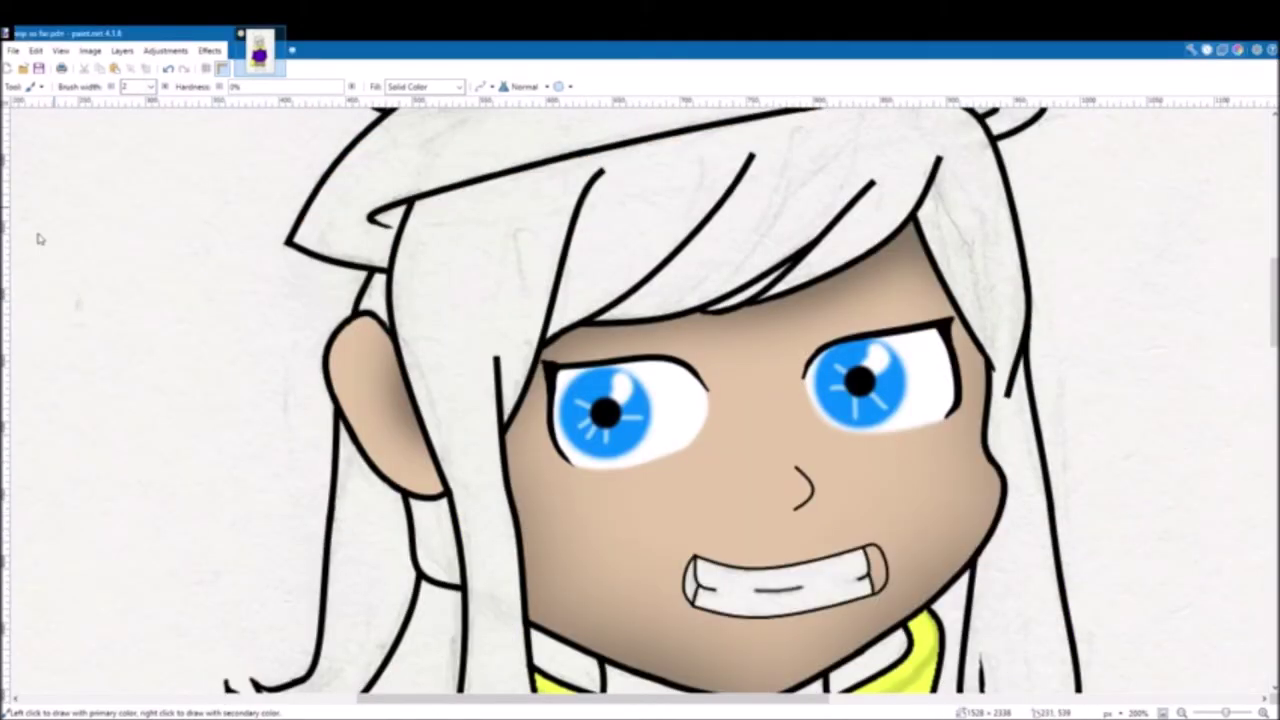
scroll(608, 375, up, 5)
key(ctrl+z)
scroll(557, 517, up, 3)
mouse_move(400, 528)
mouse_down()
mouse_move(425, 561)
mouse_move(788, 516)
mouse_up()
scroll(788, 430, up, 1)
mouse_move(792, 308)
mouse_down()
mouse_move(853, 399)
mouse_move(866, 534)
mouse_up()
scroll(866, 534, down, 1)
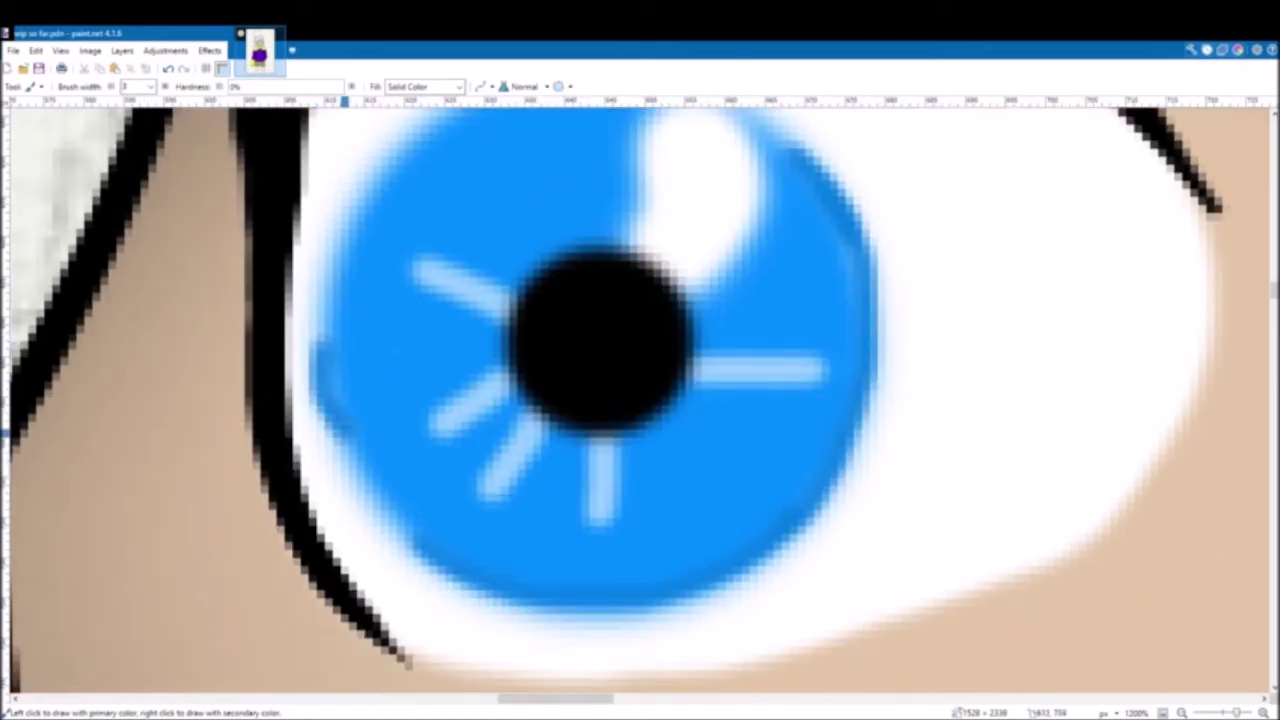
scroll(330, 450, up, 2)
scroll(700, 370, down, 5)
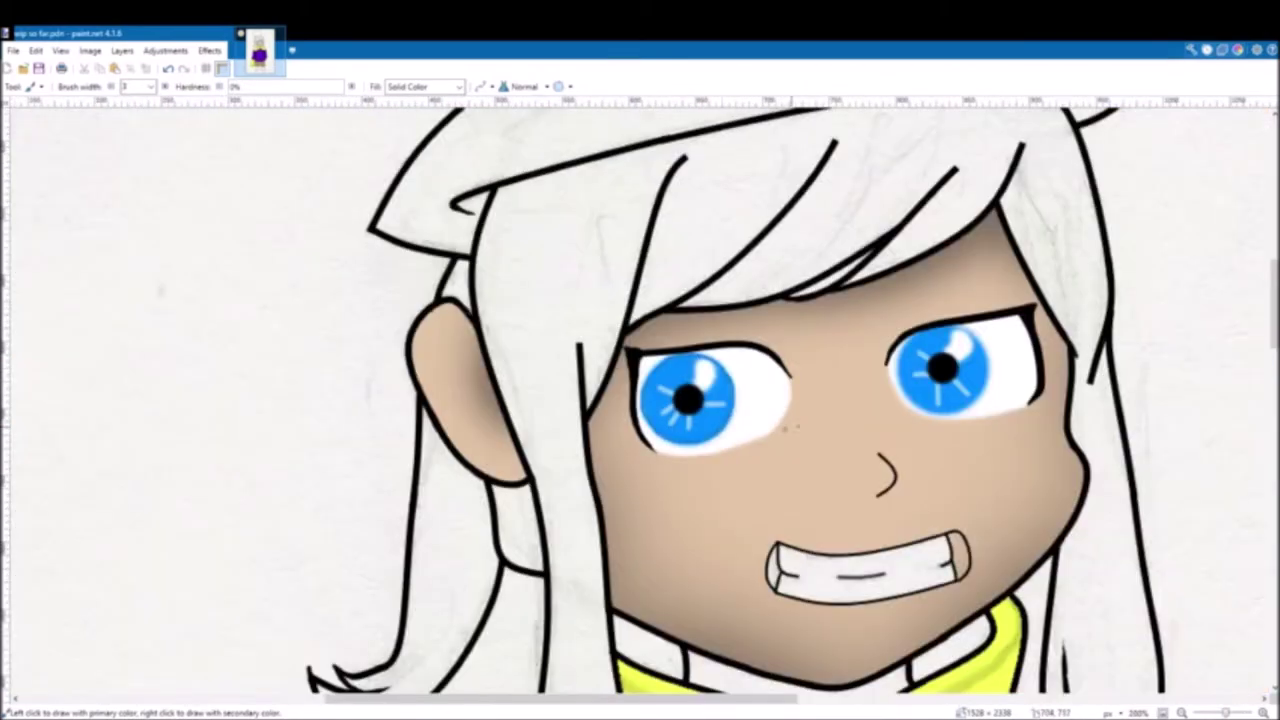
Step: Trace the rim of the right iris in darker blue with the 3-pixel brush
scroll(740, 255, up, 5)
scroll(400, 580, left, 2)
drag(502, 428, 634, 562)
scroll(720, 520, up, 1)
mouse_move(598, 258)
mouse_down()
mouse_move(494, 406)
mouse_move(478, 526)
mouse_up()
scroll(478, 526, down, 4)
scroll(470, 560, up, 5)
scroll(719, 562, down, 1)
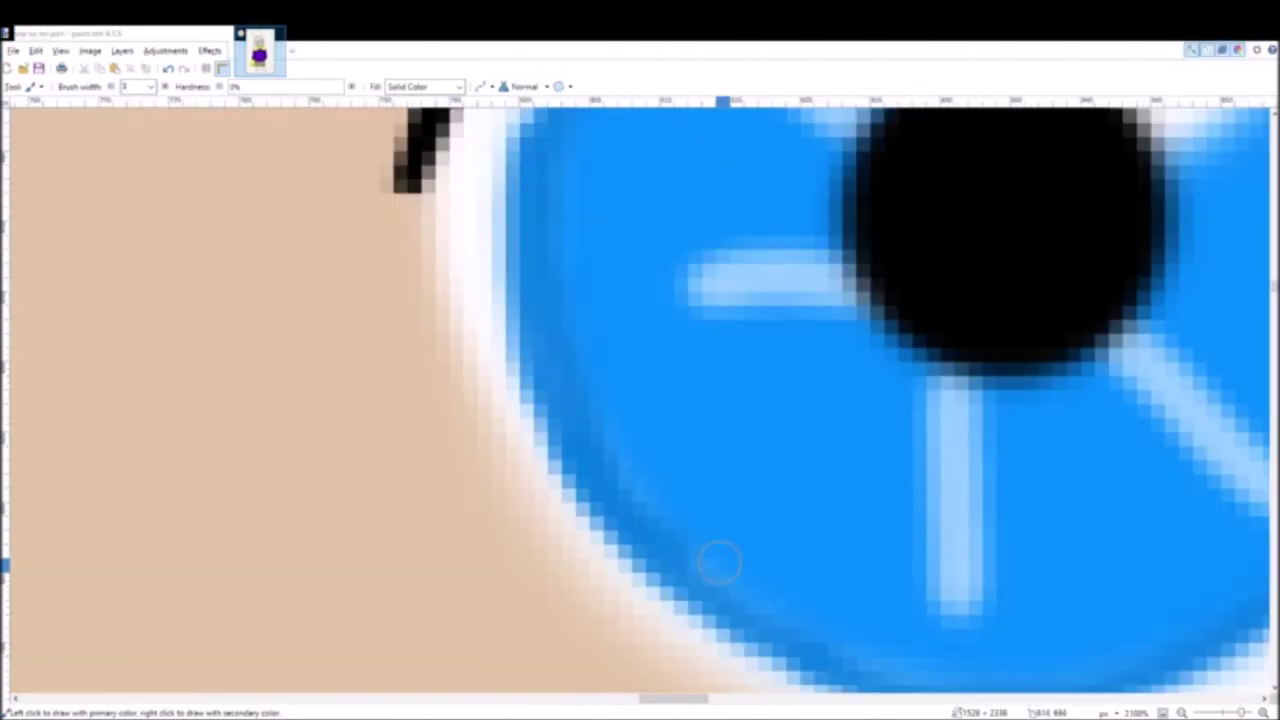
scroll(720, 494, down, 2)
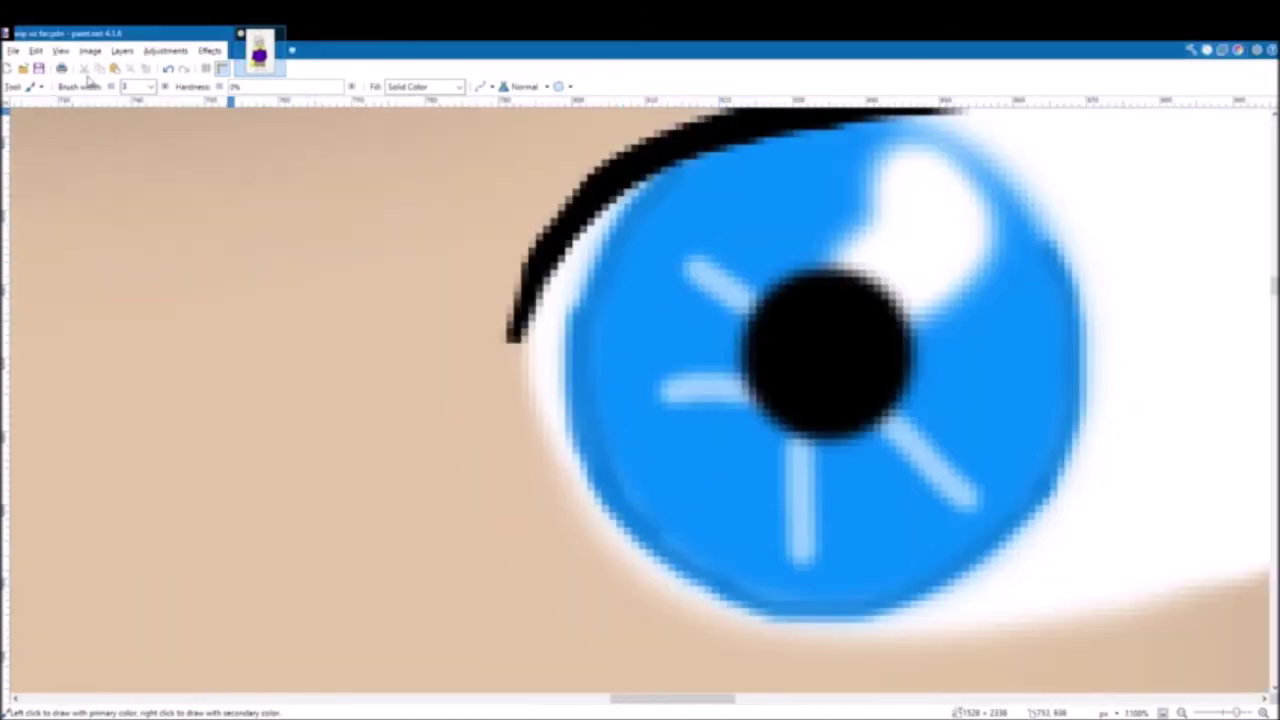
Step: Brush a lighter blue over the lower halves of both irises with a soft 25-pixel brush
click(151, 87)
click(130, 188)
scroll(478, 345, down, 3)
scroll(625, 424, up, 1)
drag(589, 403, 694, 405)
scroll(694, 405, left, 5)
drag(340, 490, 535, 500)
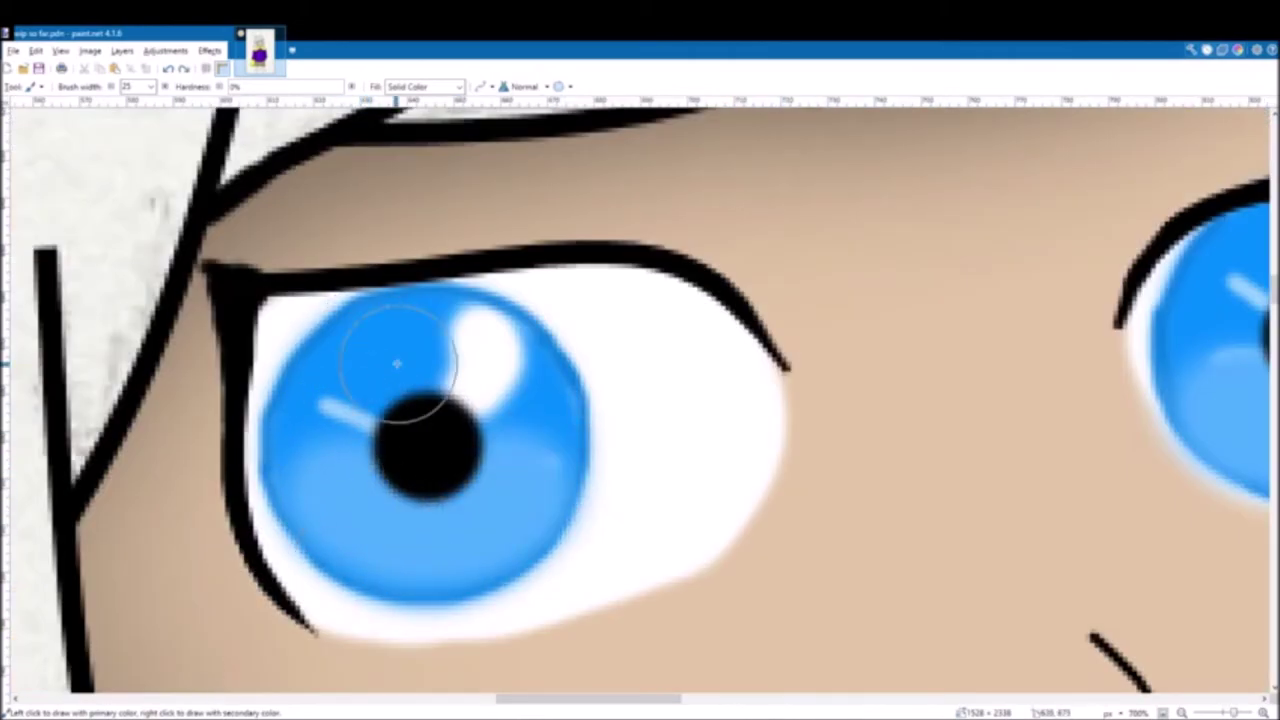
Step: Darken the upper parts of both irises with a deeper blue using the 25-pixel brush
drag(397, 363, 330, 340)
scroll(763, 290, right, 5)
drag(763, 288, 730, 240)
Step: Select the teeth with the Magic Wand and fill them white
scroll(837, 423, down, 6)
scroll(738, 613, up, 4)
key(s)
key(s)
key(s)
key(s)
click(711, 525)
key(f)
click(722, 559)
scroll(588, 529, down, 7)
scroll(620, 465, up, 2)
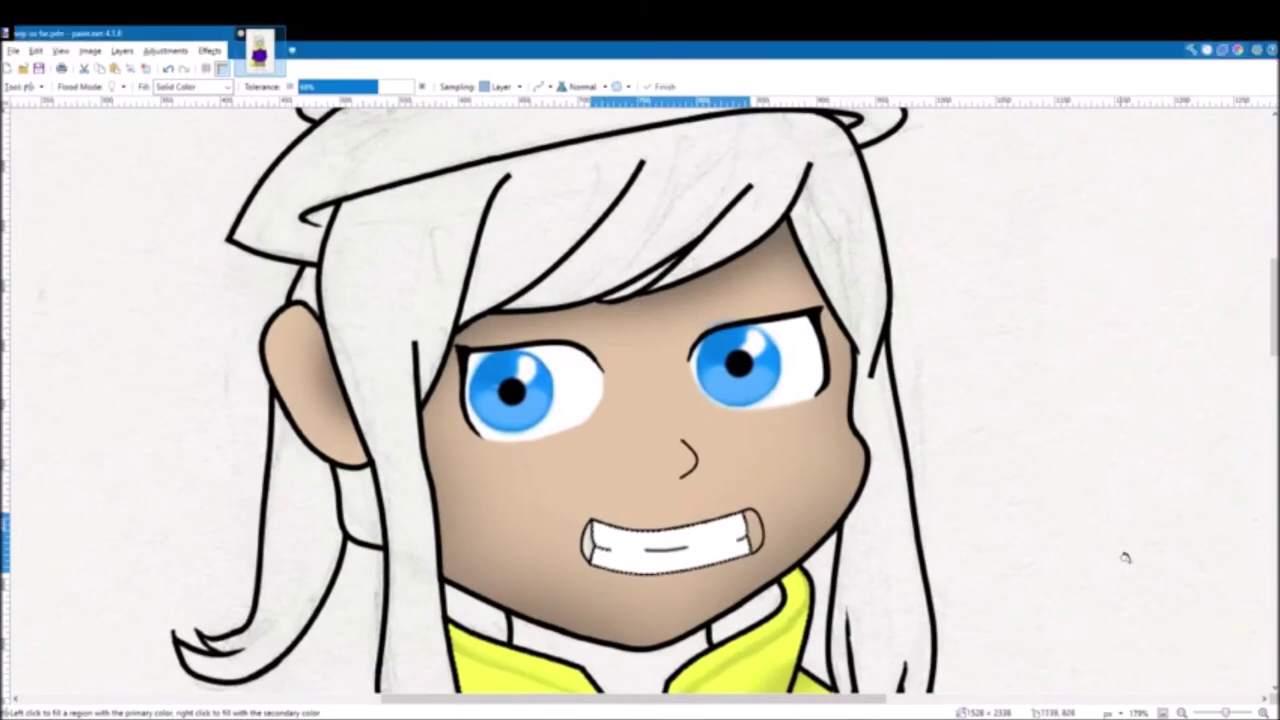
Step: Select the white of the left eye with an adjusted tolerance and shade its lower edge light gray with a 45-pixel brush
scroll(550, 424, up, 2)
key(b)
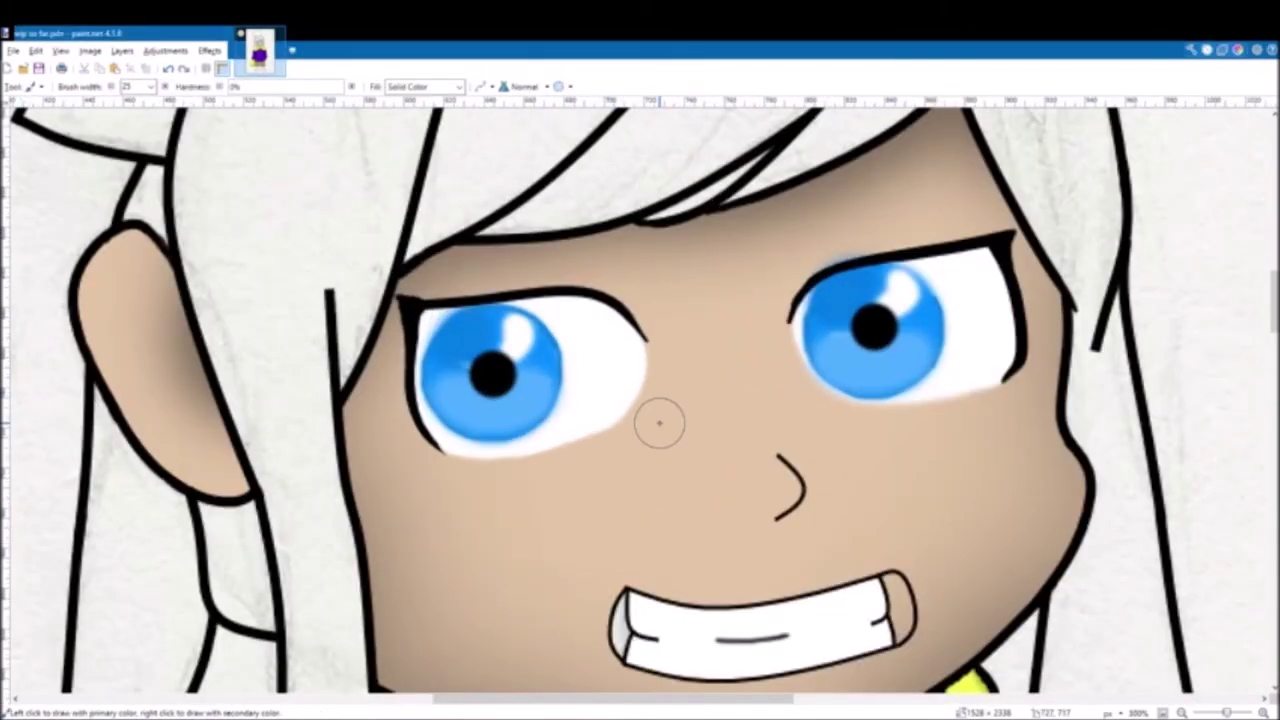
key(s)
key(s)
key(s)
key(s)
click(607, 350)
click(303, 87)
ctrl+click(967, 325)
click(327, 87)
scroll(549, 382, up, 5)
scroll(584, 440, down, 4)
key(ctrl+z)
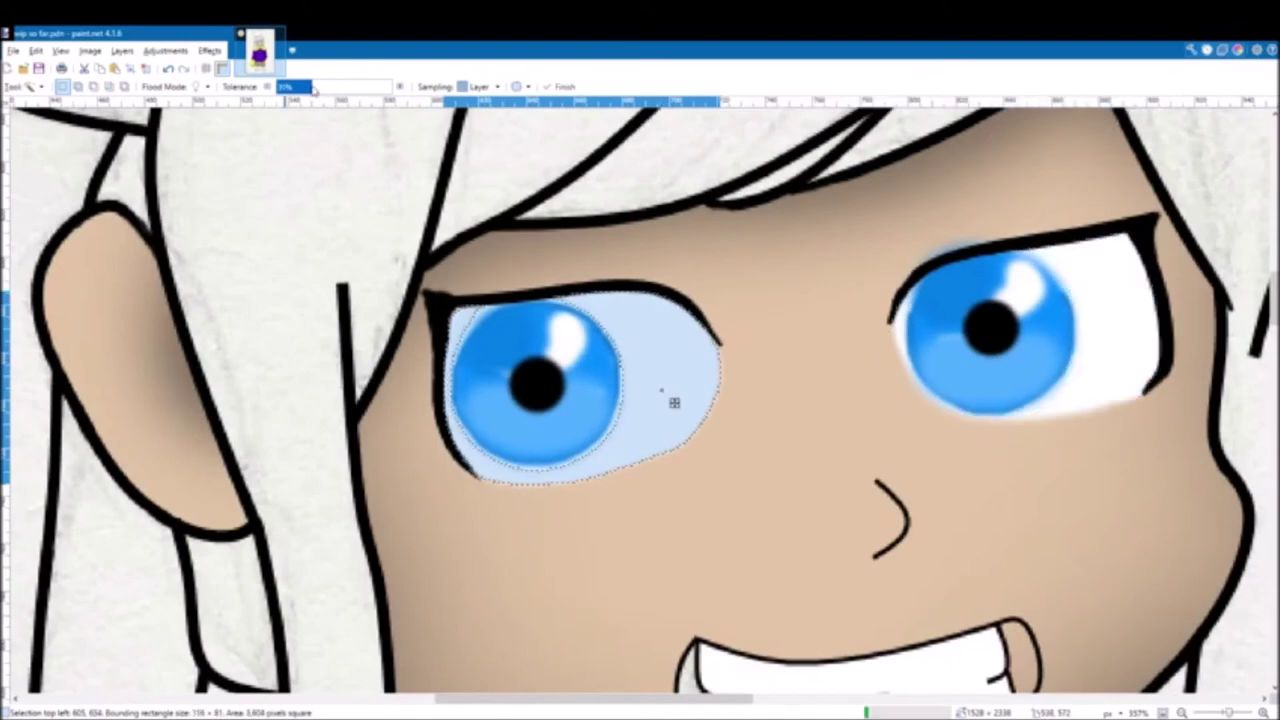
key(b)
drag(686, 438, 500, 480)
Step: Select the white of the right eye and shade it light gray with the soft 45-pixel brush
scroll(901, 410, right, 4)
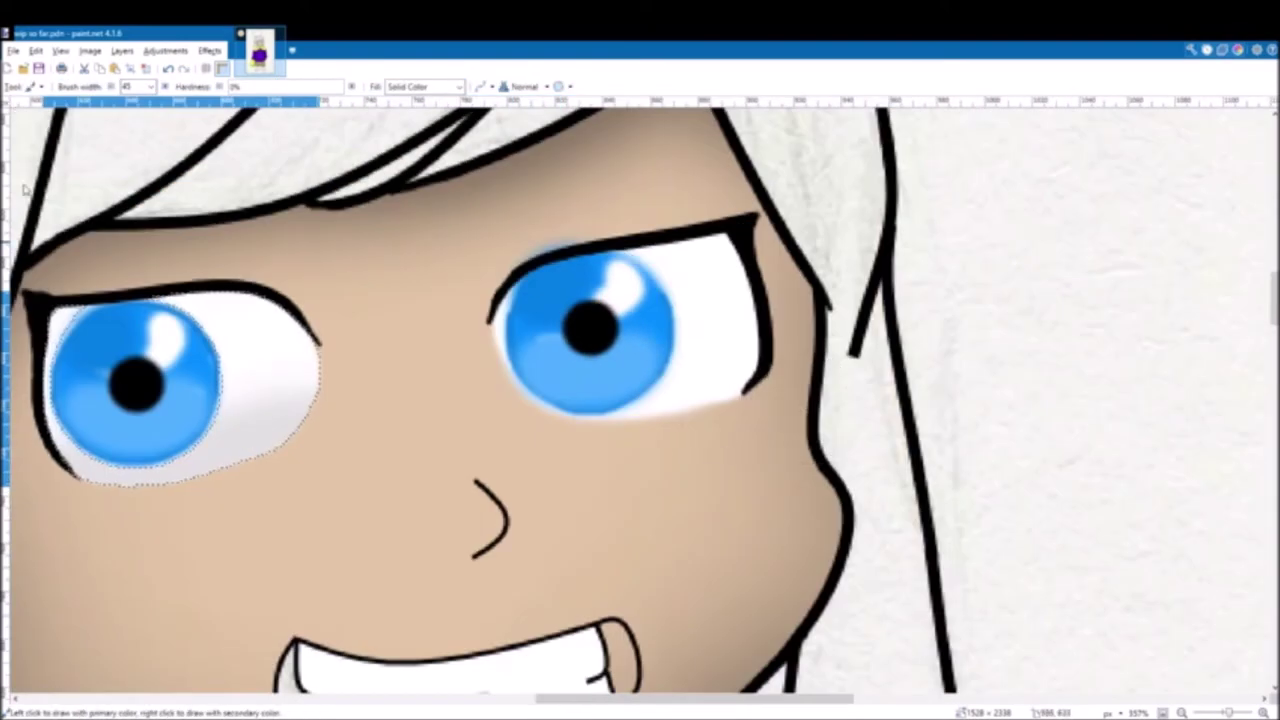
click(683, 359)
scroll(750, 418, up, 4)
scroll(406, 300, down, 4)
key(b)
drag(497, 268, 340, 318)
scroll(500, 330, down, 3)
scroll(300, 382, down, 4)
scroll(248, 394, up, 4)
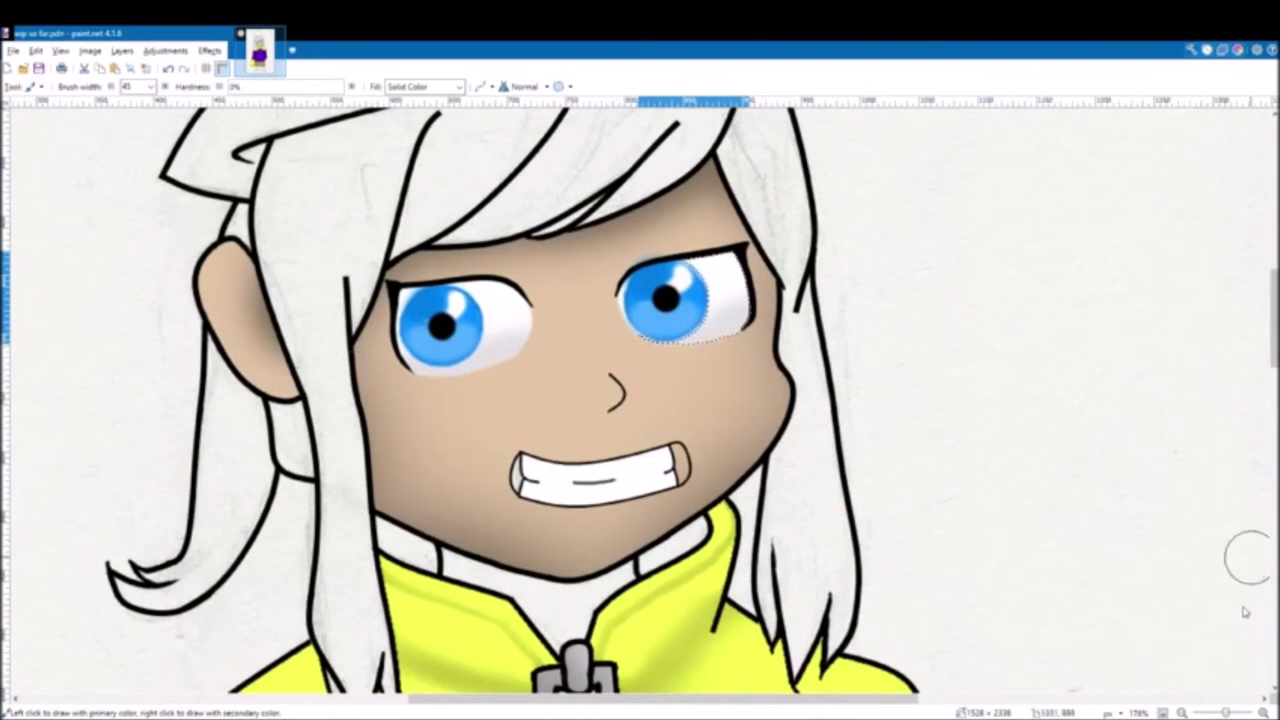
Step: Touch up the right eye's upper lash line in black with a 5-pixel brush at 75% hardness, without a selection
click(150, 87)
click(135, 140)
scroll(419, 269, up, 4)
drag(1009, 249, 1036, 240)
key(ctrl+d)
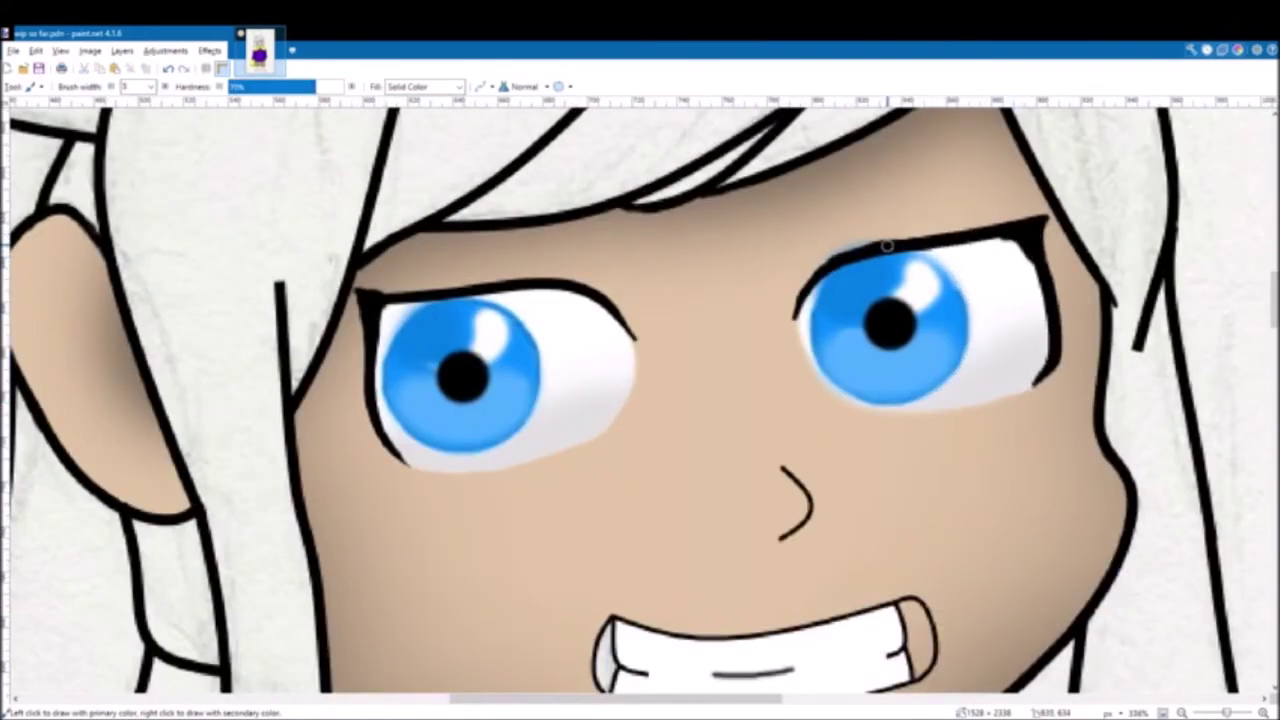
scroll(380, 311, down, 5)
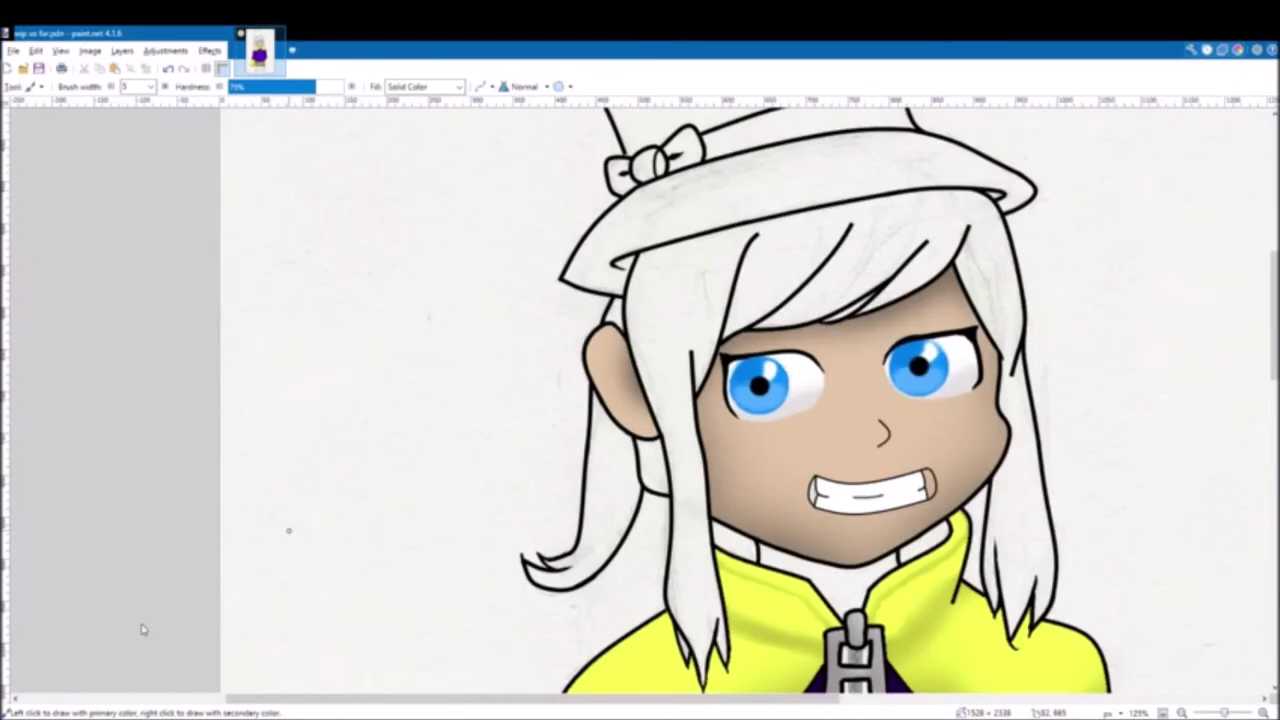
Step: Select the front hair under the hat with the Magic Wand, raising the tolerance to keep the selection inside the hair
key(s)
key(s)
key(s)
key(s)
click(677, 297)
ctrl+click(600, 520)
scroll(726, 363, down, 4)
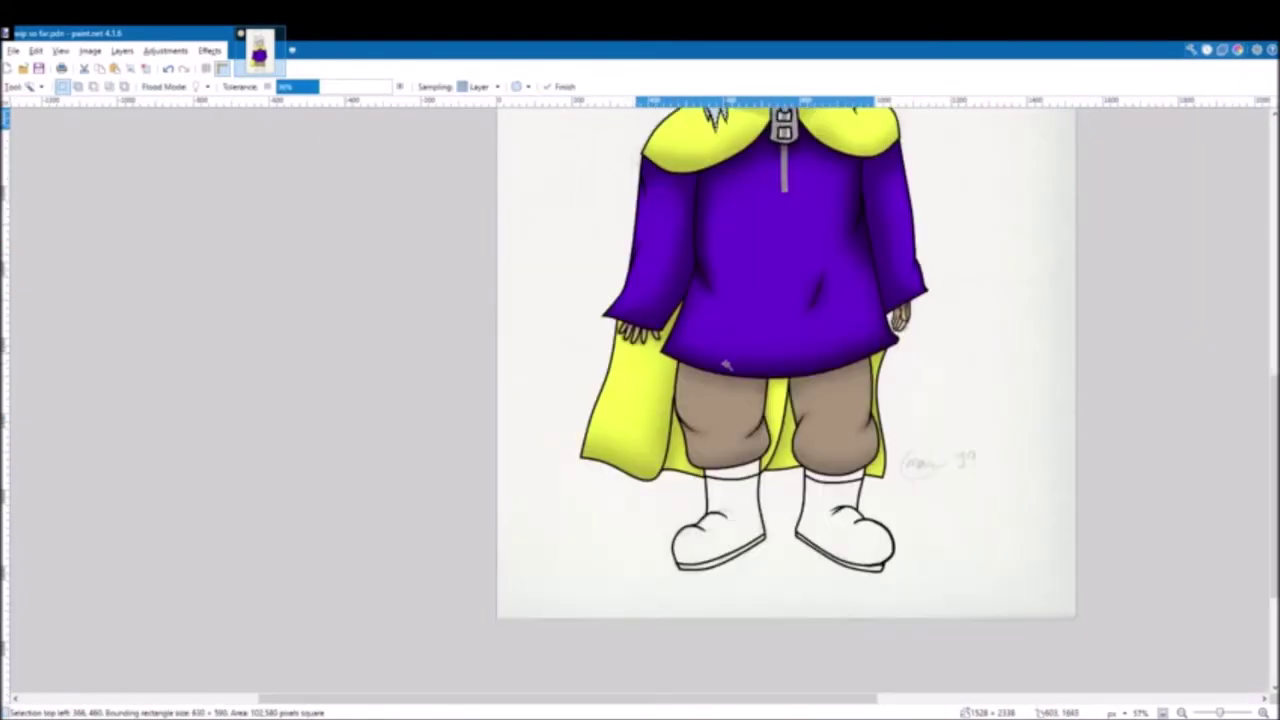
scroll(726, 363, up, 5)
scroll(409, 141, down, 3)
scroll(409, 141, up, 5)
scroll(940, 500, up, 8)
click(346, 87)
click(700, 318)
Step: Add the ponytail and the hair behind the ear to the selection and fill all the hair dark brown
scroll(700, 318, down, 12)
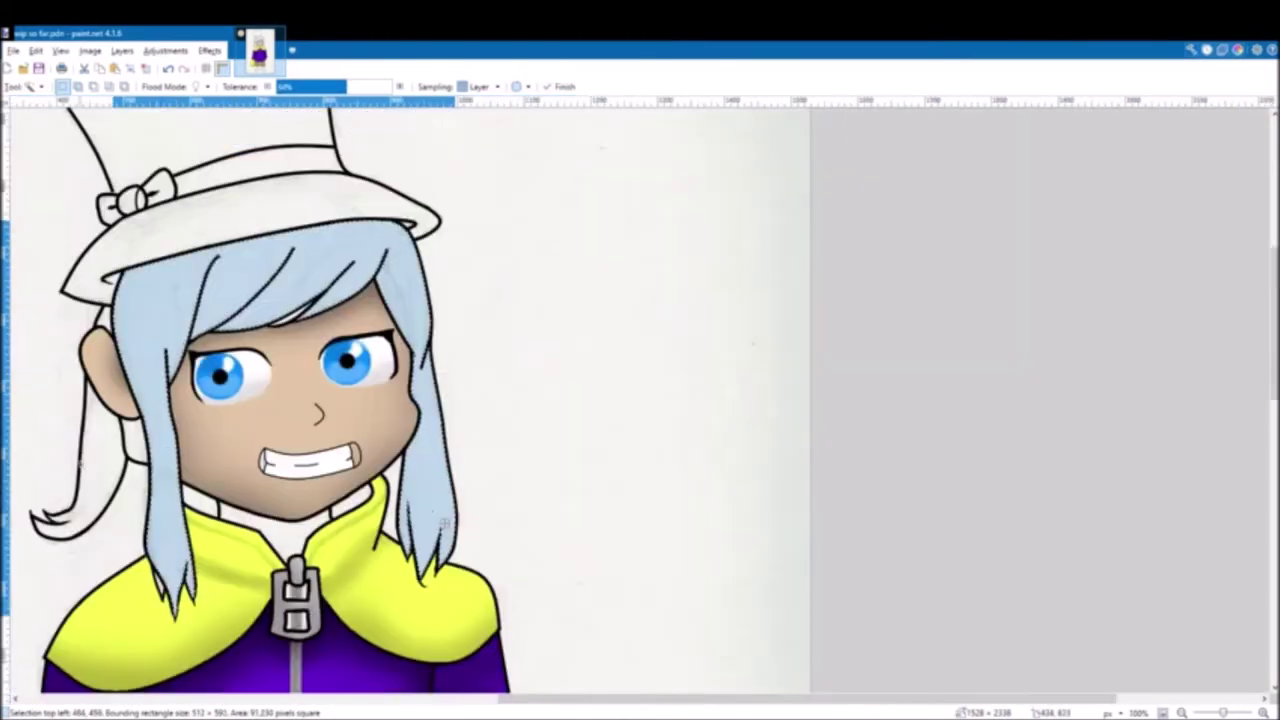
scroll(166, 300, up, 4)
ctrl+click(335, 460)
ctrl+click(360, 208)
scroll(180, 284, up, 3)
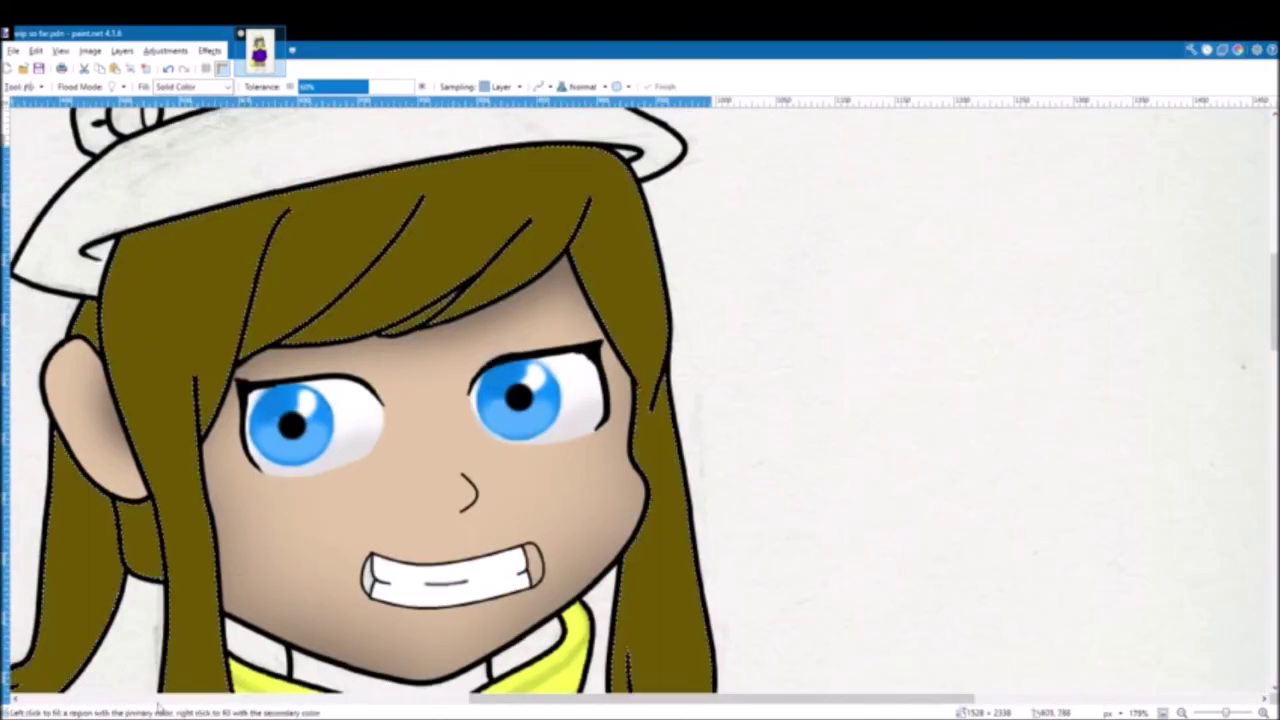
Step: Fill the neck with skin tone and softly shade it below the chin with an 85-pixel brush at 0% hardness
scroll(349, 327, left, 2)
scroll(540, 376, down, 3)
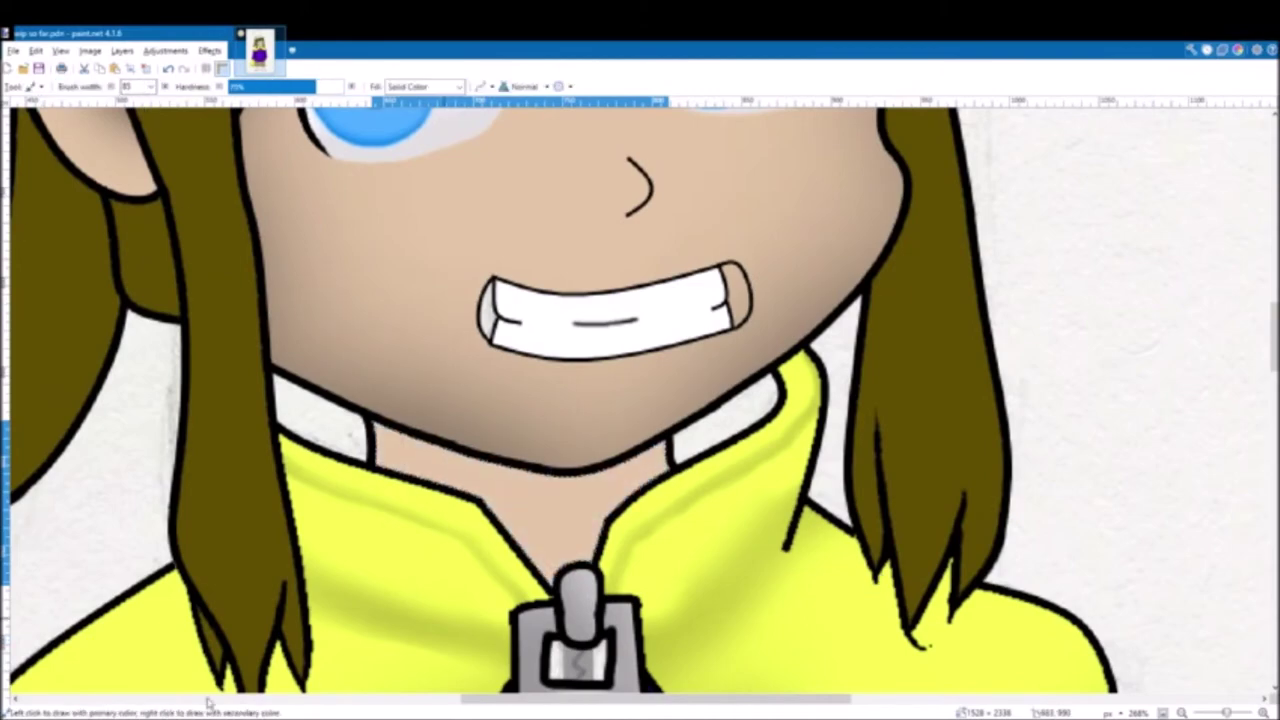
scroll(464, 418, down, 1)
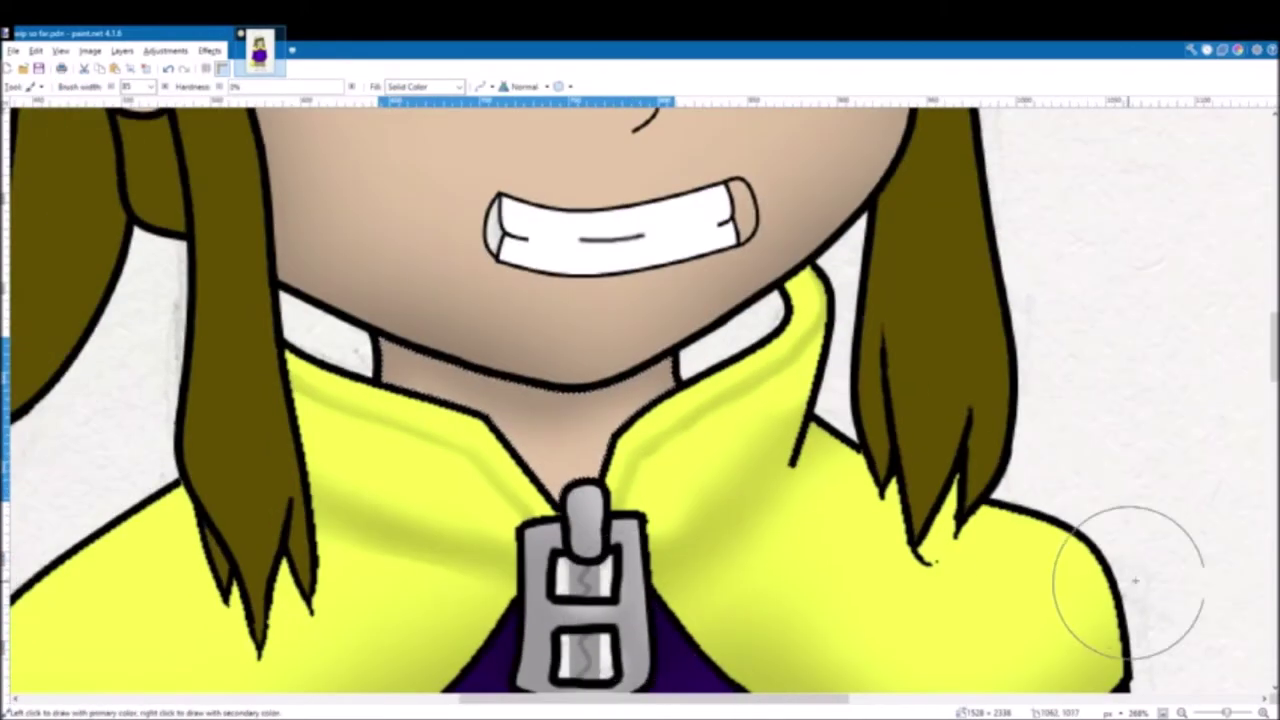
Step: Select both openings inside the zipper pull with the Magic Wand
scroll(1054, 600, down, 2)
key(s)
key(s)
key(s)
key(s)
click(530, 229)
scroll(586, 400, down, 3)
click(588, 180)
ctrl+click(592, 257)
scroll(617, 329, up, 4)
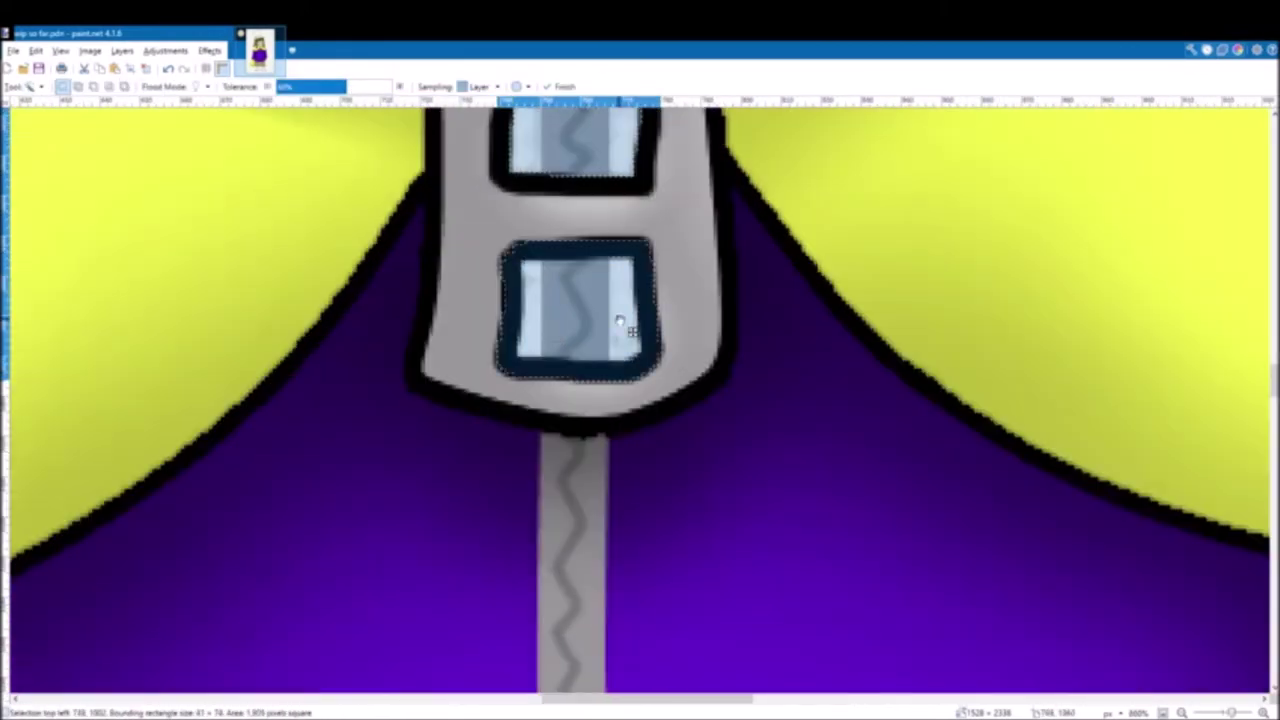
Step: Try another tolerance for the zipper pull selection and undo the last two selection changes
click(306, 88)
scroll(540, 290, down, 5)
scroll(572, 318, up, 3)
key(ctrl+z)
key(ctrl+z)
scroll(426, 450, down, 3)
scroll(427, 450, up, 5)
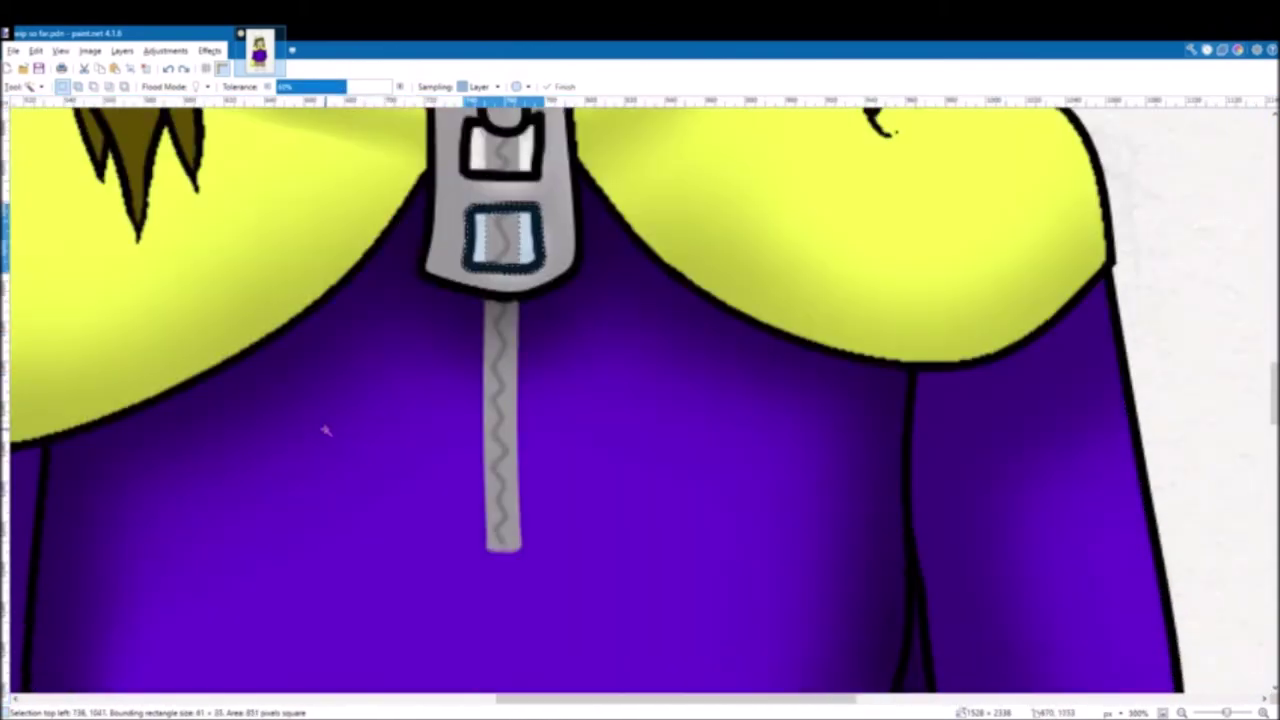
Step: Paint the lower zipper-pull opening purple, and lasso and paint the side strip of the upper opening the same purple
key(b)
scroll(472, 380, up, 1)
key(s)
key(s)
drag(467, 352, 463, 380)
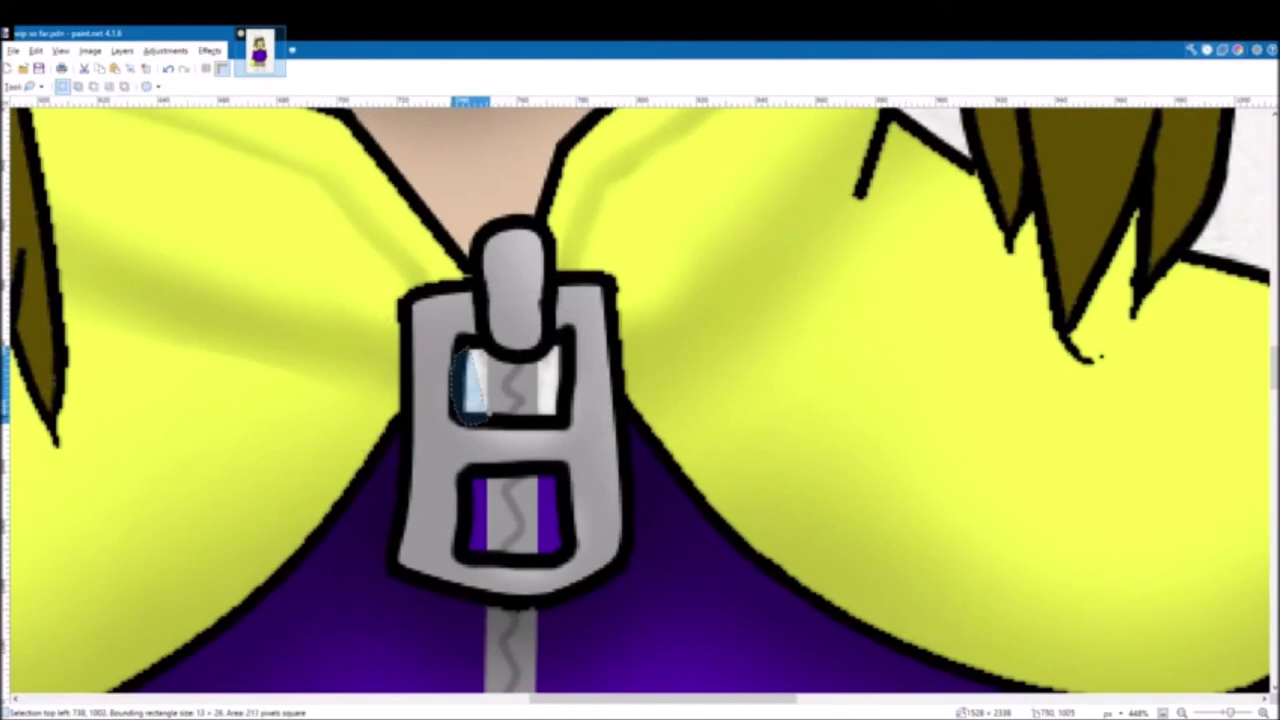
key(ctrl+z)
scroll(486, 400, up, 3)
mouse_move(480, 337)
mouse_down()
mouse_move(479, 431)
mouse_move(444, 416)
mouse_move(482, 325)
mouse_up()
key(ctrl+z)
key(b)
drag(455, 365, 371, 377)
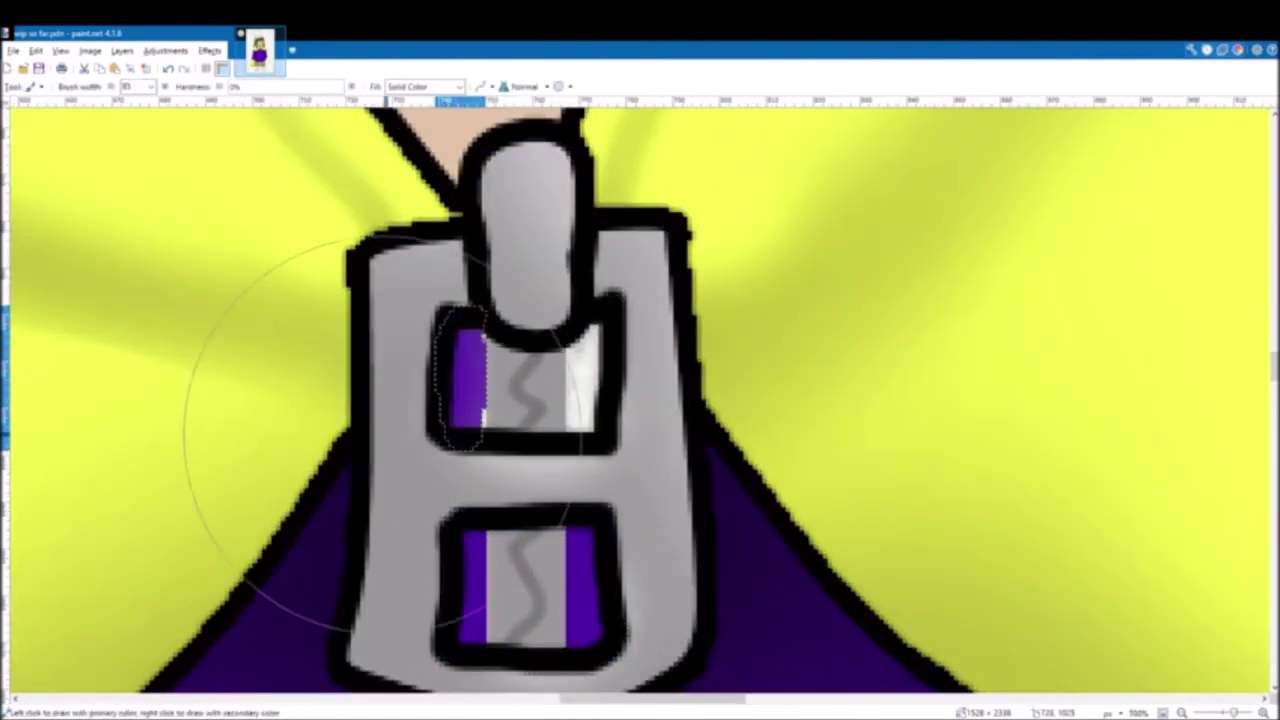
scroll(395, 360, down, 3)
click(23, 203)
click(506, 503)
click(1208, 637)
click(506, 503)
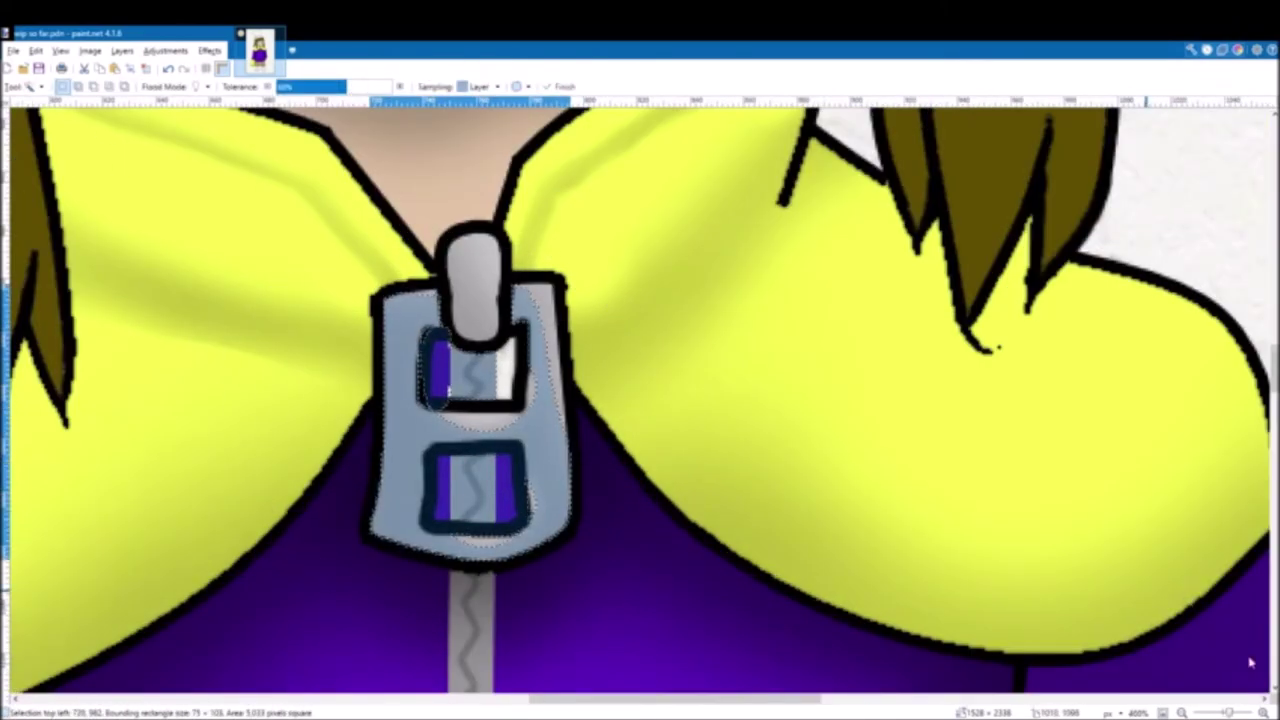
click(146, 68)
Step: Hide the line art, select the purple frame in the lower zipper-pull opening with the Magic Wand and paint it evenly purple
click(1248, 603)
scroll(494, 503, up, 4)
click(383, 457)
click(319, 87)
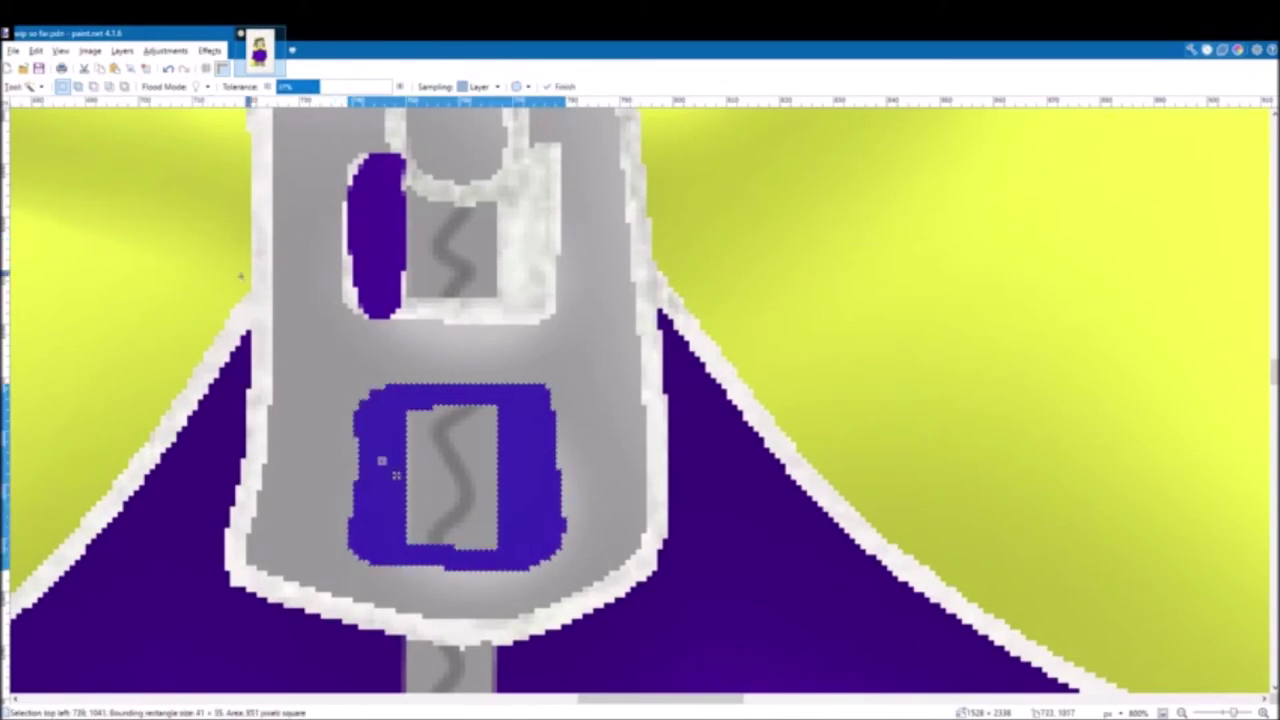
click(21, 231)
drag(440, 475, 303, 224)
Step: Select the unpainted area of the upper zipper-pull opening, brush it purple and show the line art again
scroll(303, 224, up, 2)
click(22, 204)
click(352, 445)
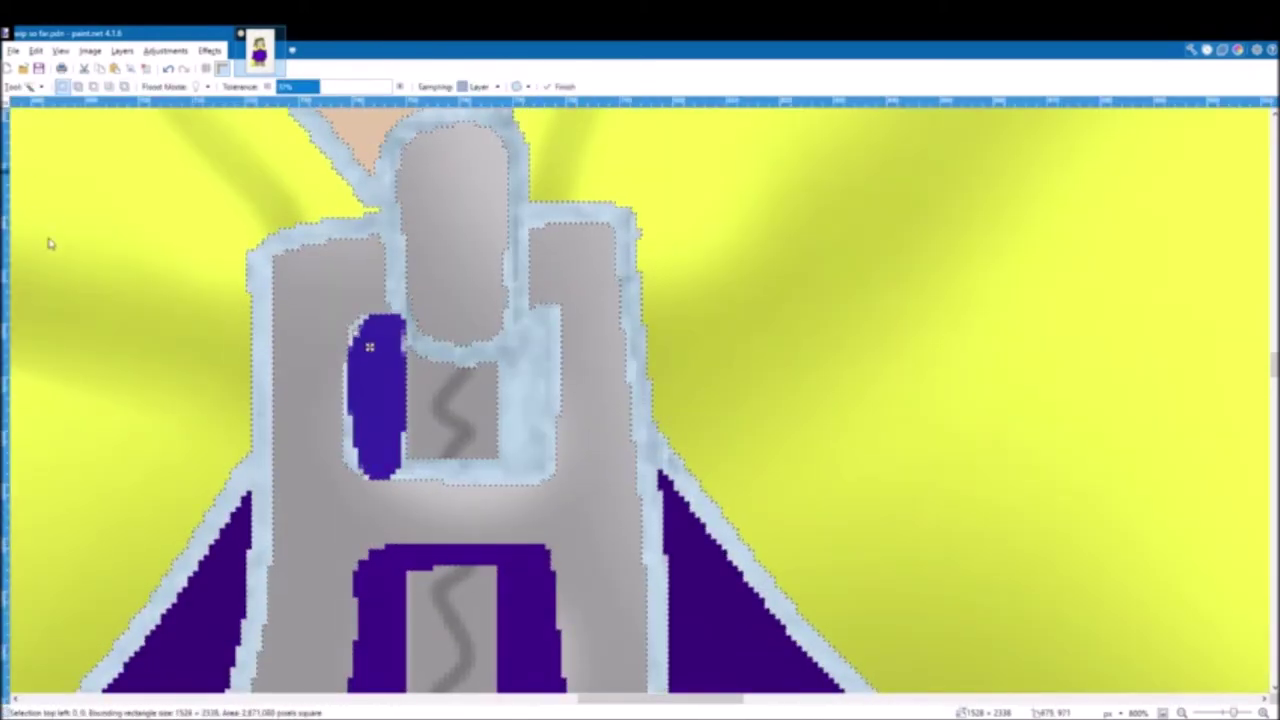
click(21, 231)
drag(410, 425, 432, 395)
scroll(430, 480, down, 10)
scroll(530, 358, up, 6)
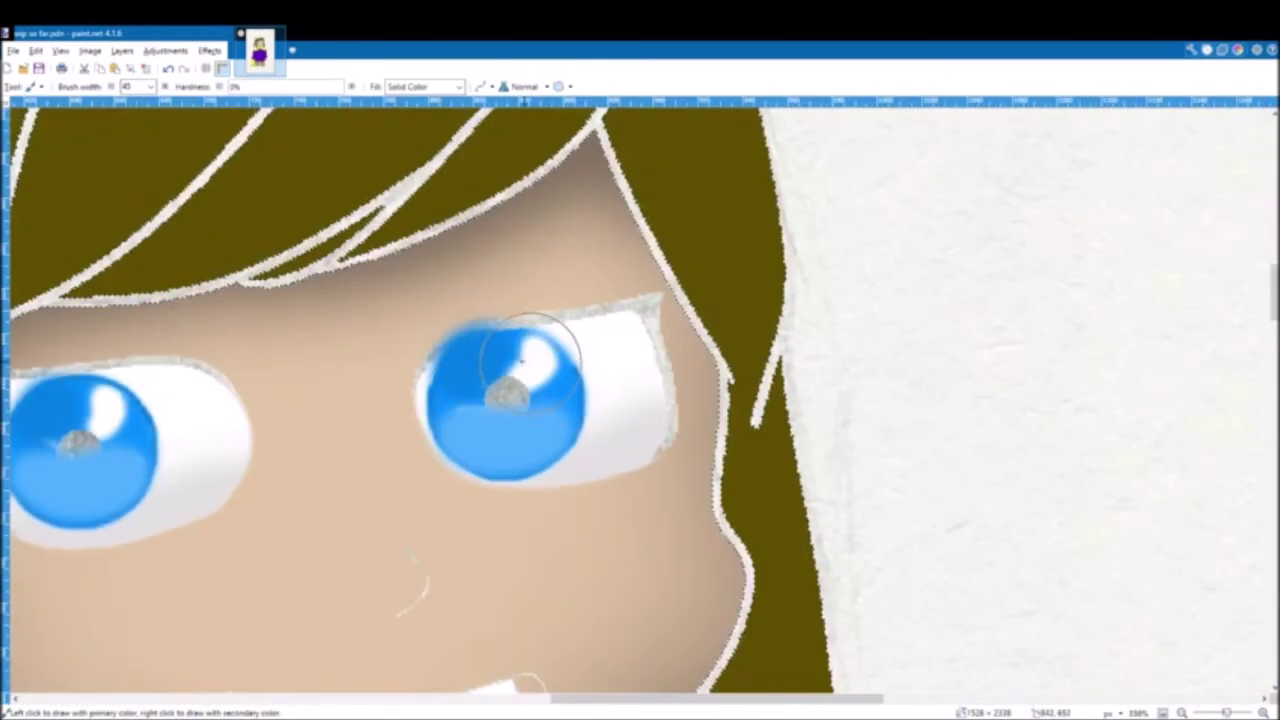
scroll(530, 362, down, 8)
click(1248, 603)
Step: Try to fill both mouth corners beside the teeth after selecting them with the Magic Wand
scroll(540, 399, up, 8)
click(22, 204)
click(693, 313)
ctrl+click(1117, 285)
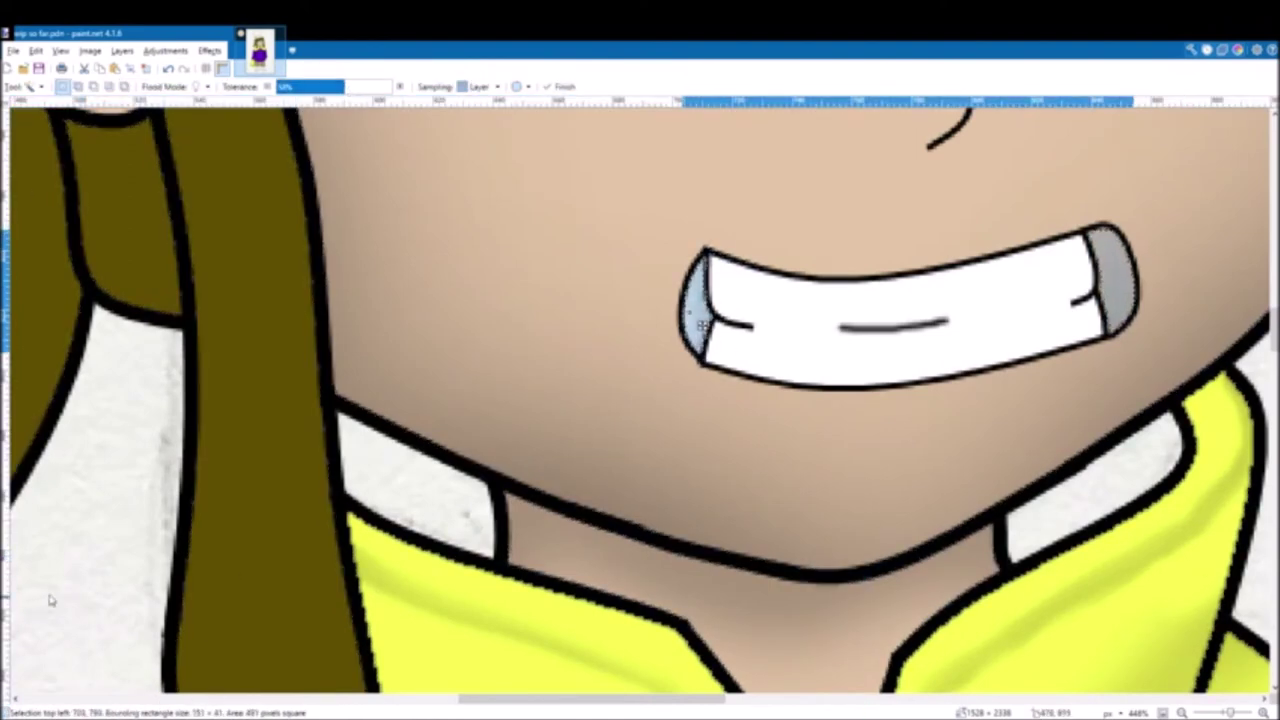
click(22, 217)
click(693, 313)
click(1117, 285)
Step: Select both mouth corners beside the teeth and brush them greyish brown with a soft 45-pixel brush
scroll(1141, 299, up, 5)
click(22, 204)
click(1087, 243)
scroll(1094, 310, down, 3)
ctrl+click(430, 317)
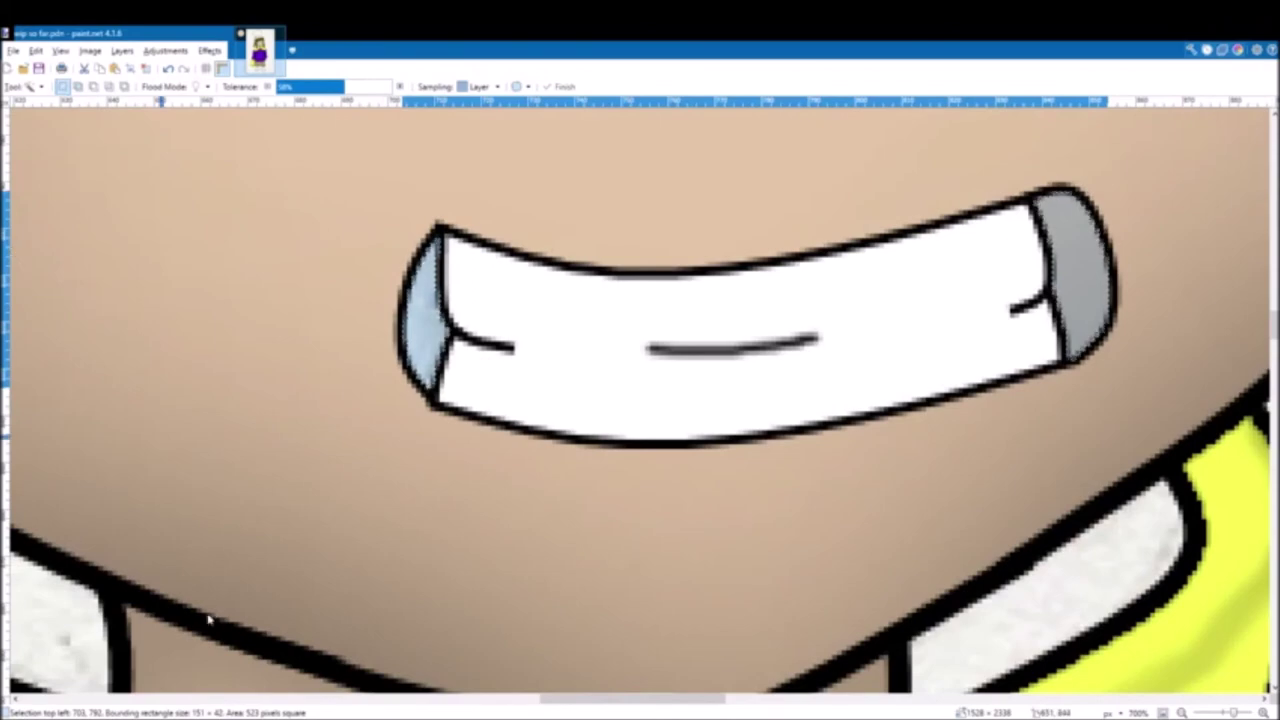
click(21, 231)
drag(424, 316, 377, 309)
key(ctrl+z)
mouse_move(1080, 215)
mouse_down()
mouse_move(1102, 248)
mouse_move(1080, 330)
mouse_up()
drag(424, 280, 424, 360)
scroll(300, 252, down, 8)
scroll(302, 252, up, 5)
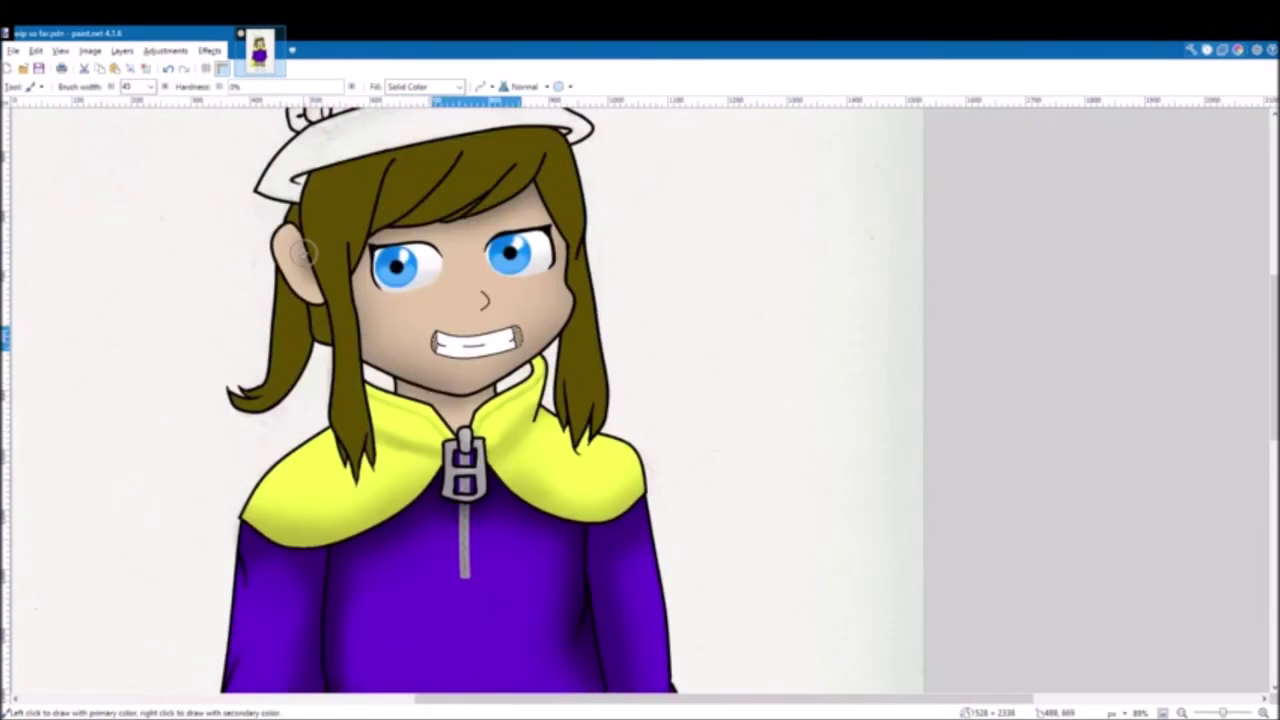
scroll(400, 254, down, 2)
scroll(557, 254, down, 4)
scroll(520, 400, up, 3)
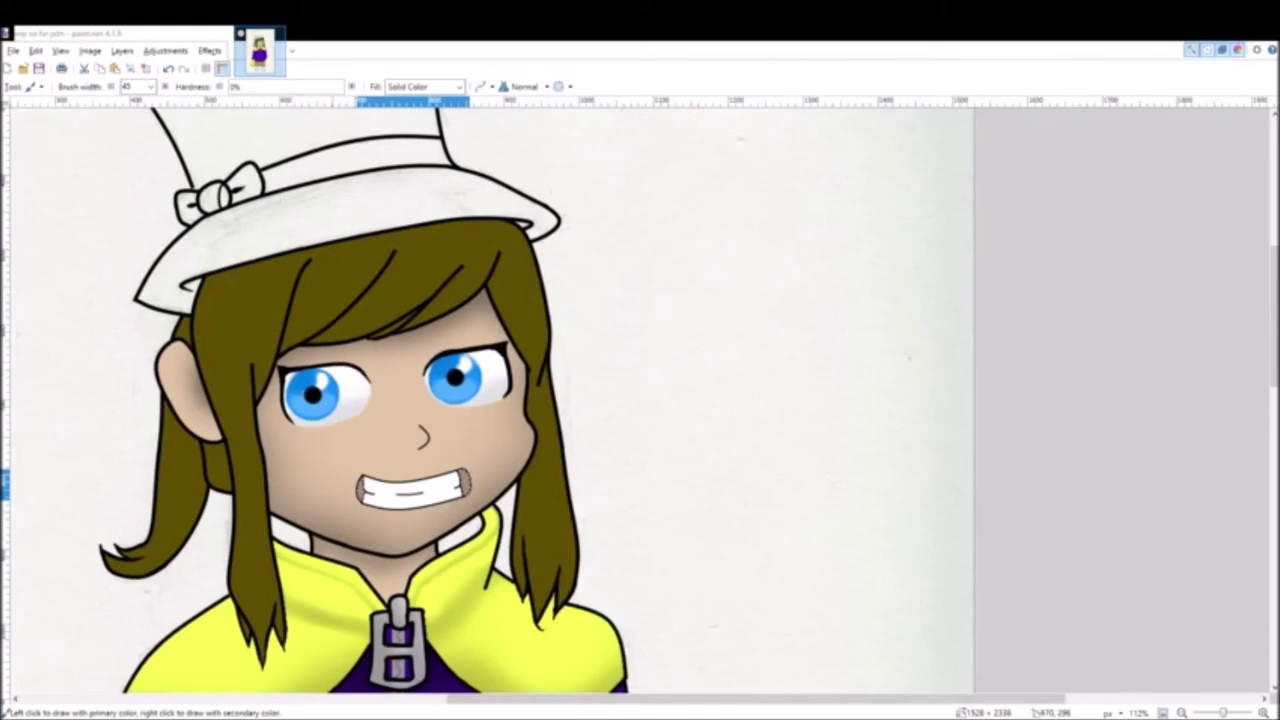
key(alt+Tab)
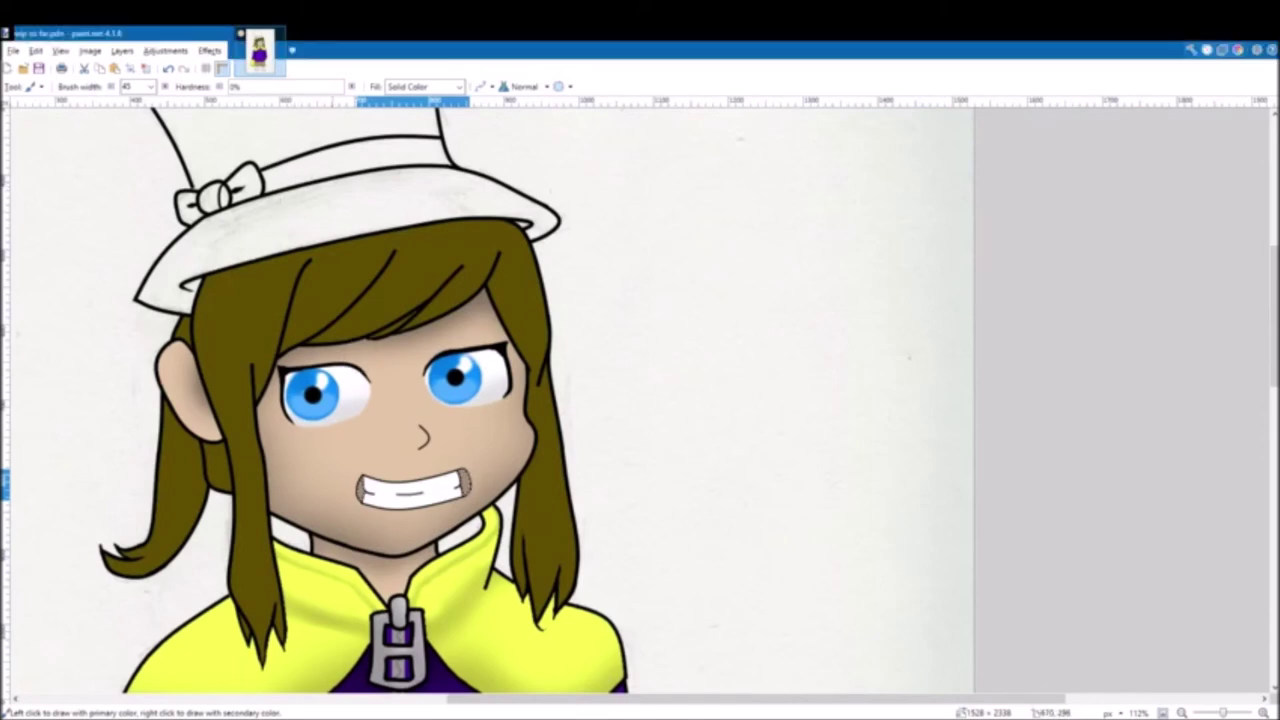
Step: Clear the selection and paint both eyebrows in the hair's brown with a 9-pixel brush at 0% hardness
scroll(376, 376, left, 5)
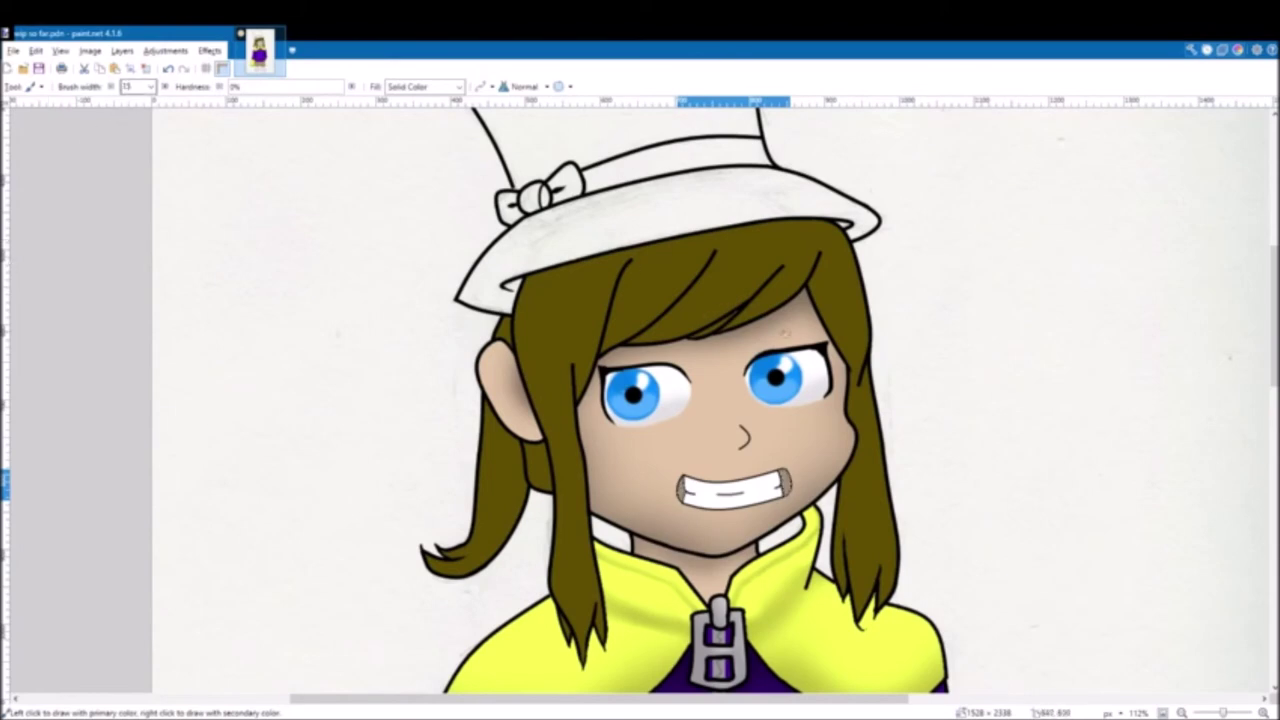
ctrl+scroll(773, 337, up, 1)
click(150, 70)
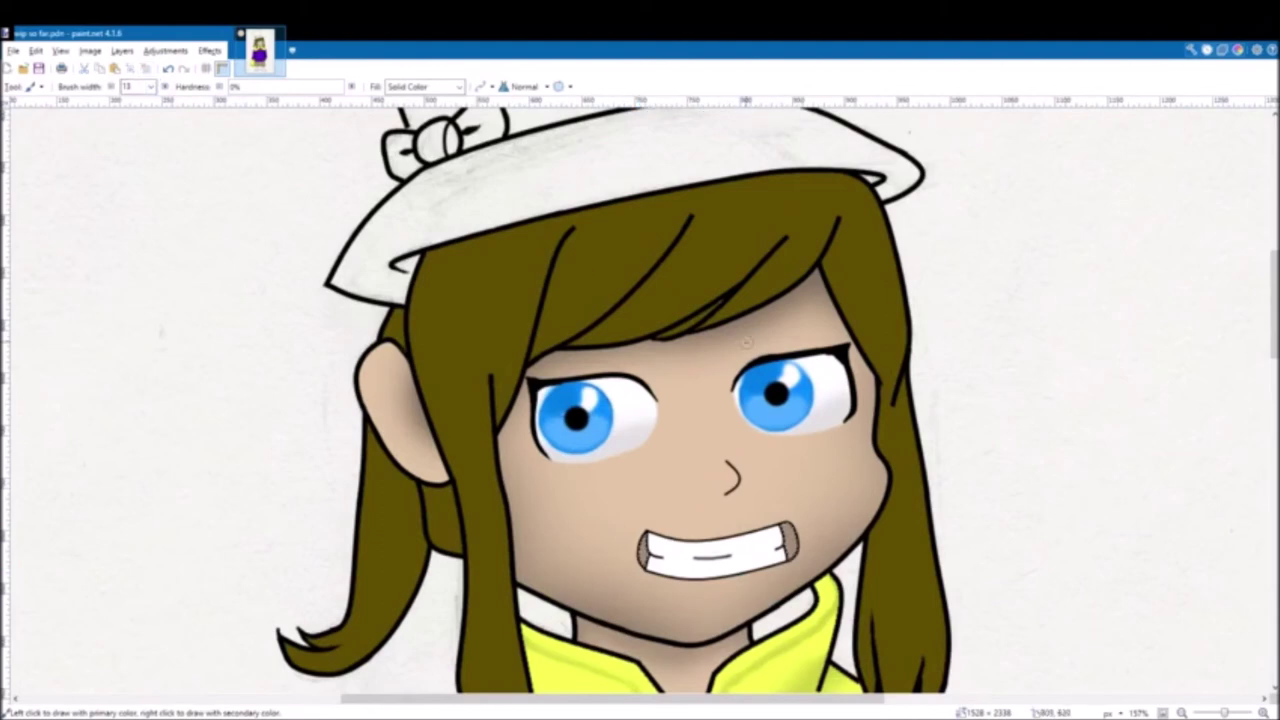
ctrl+scroll(747, 336, up, 3)
drag(722, 340, 829, 322)
click(168, 69)
drag(722, 341, 847, 321)
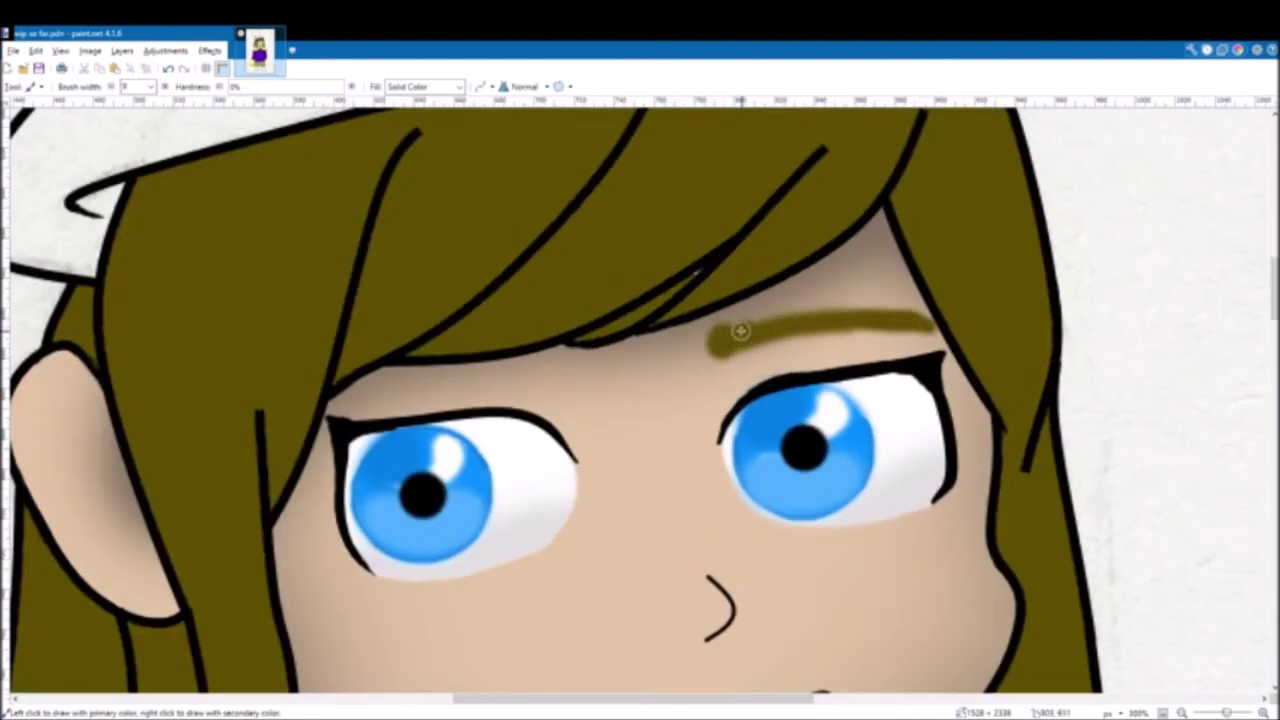
click(533, 363)
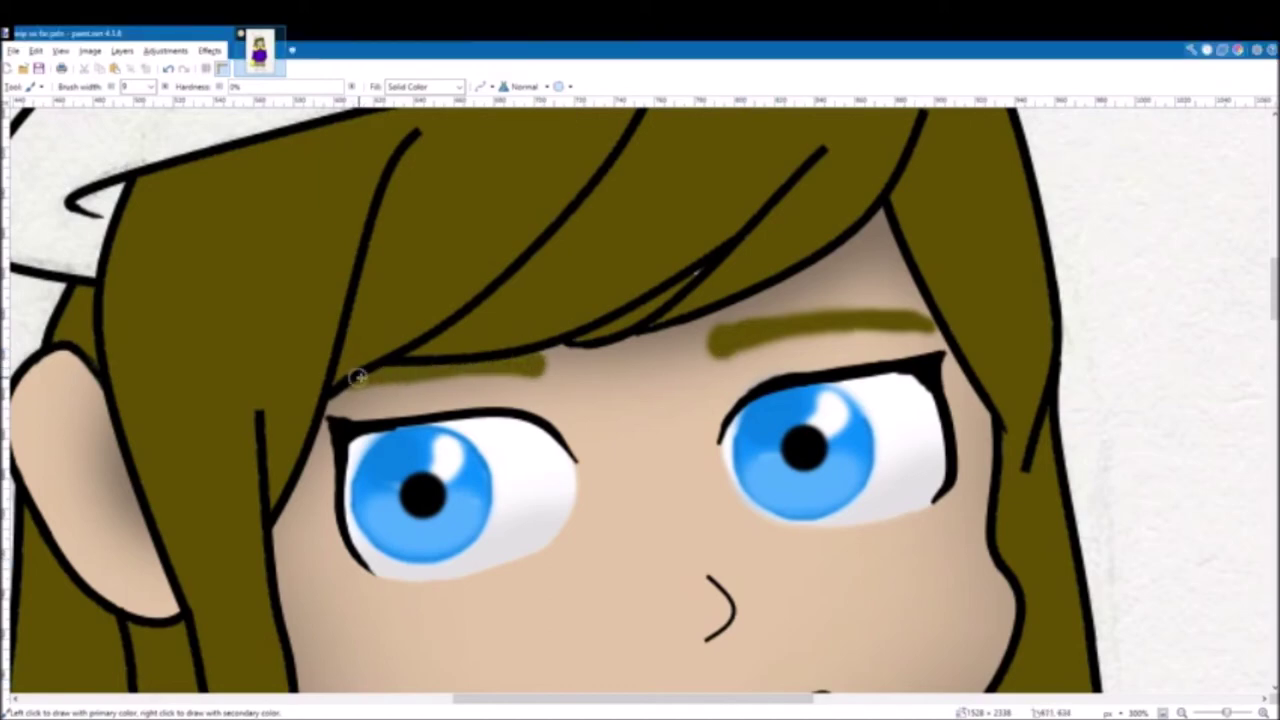
scroll(559, 360, left, 2)
scroll(559, 360, up, 2)
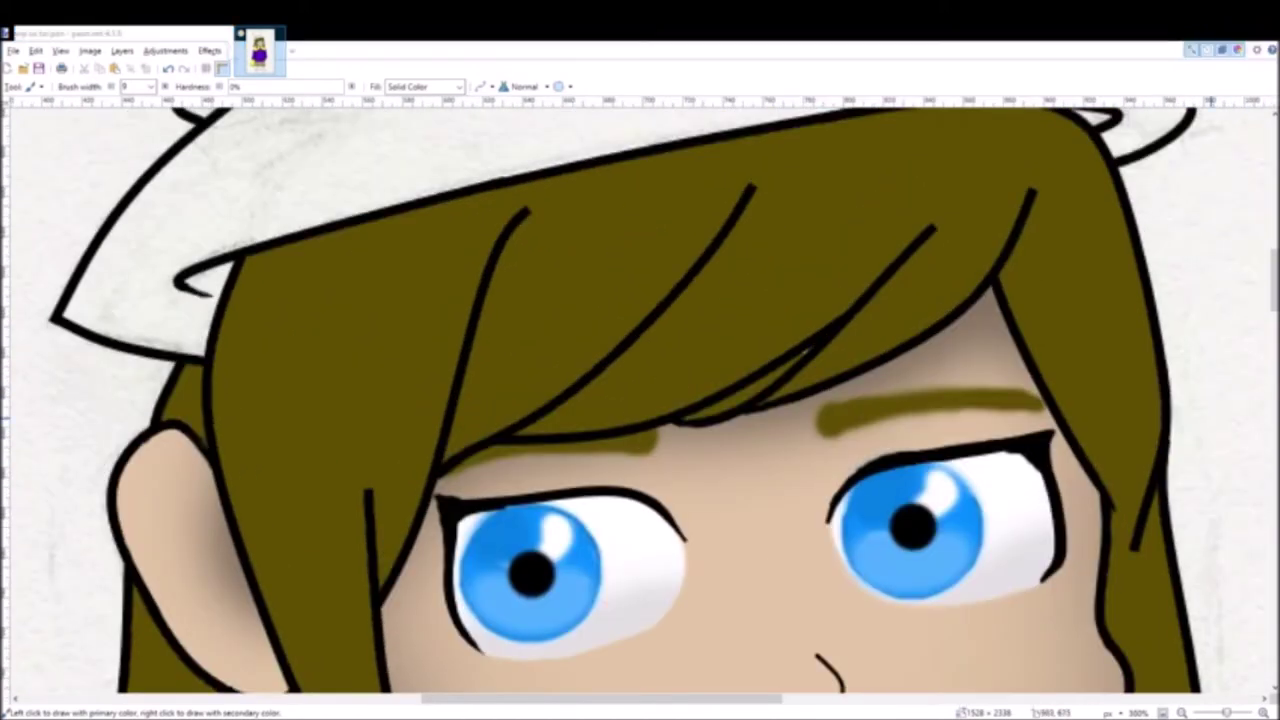
ctrl+scroll(704, 366, down, 1)
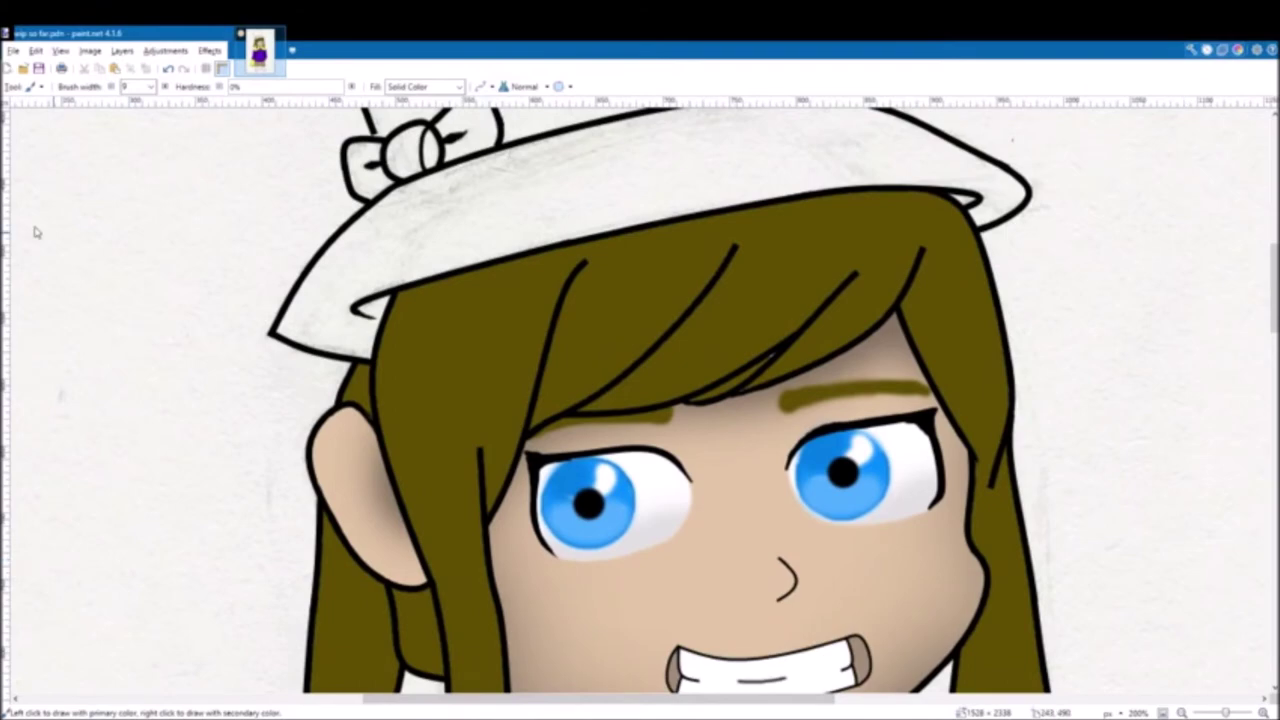
click(34, 232)
ctrl+scroll(431, 410, up, 4)
mouse_move(610, 552)
mouse_down()
mouse_move(597, 472)
mouse_move(597, 643)
mouse_up()
key(ctrl+z)
click(19, 232)
scroll(481, 429, right, 1)
scroll(481, 429, down, 1)
mouse_move(514, 458)
mouse_down()
mouse_move(492, 297)
mouse_move(510, 425)
mouse_up()
key(ctrl+z)
Step: Paint two thin lighter-brown strands in the hair beside the ear with a soft 4-pixel brush
key(ctrl+bracketleft)
ctrl+scroll(650, 648, down, 3)
mouse_move(582, 548)
mouse_down()
mouse_move(520, 367)
mouse_move(576, 520)
mouse_up()
key(ctrl+z)
scroll(537, 543, down, 1)
drag(537, 560, 497, 314)
scroll(886, 280, up, 1)
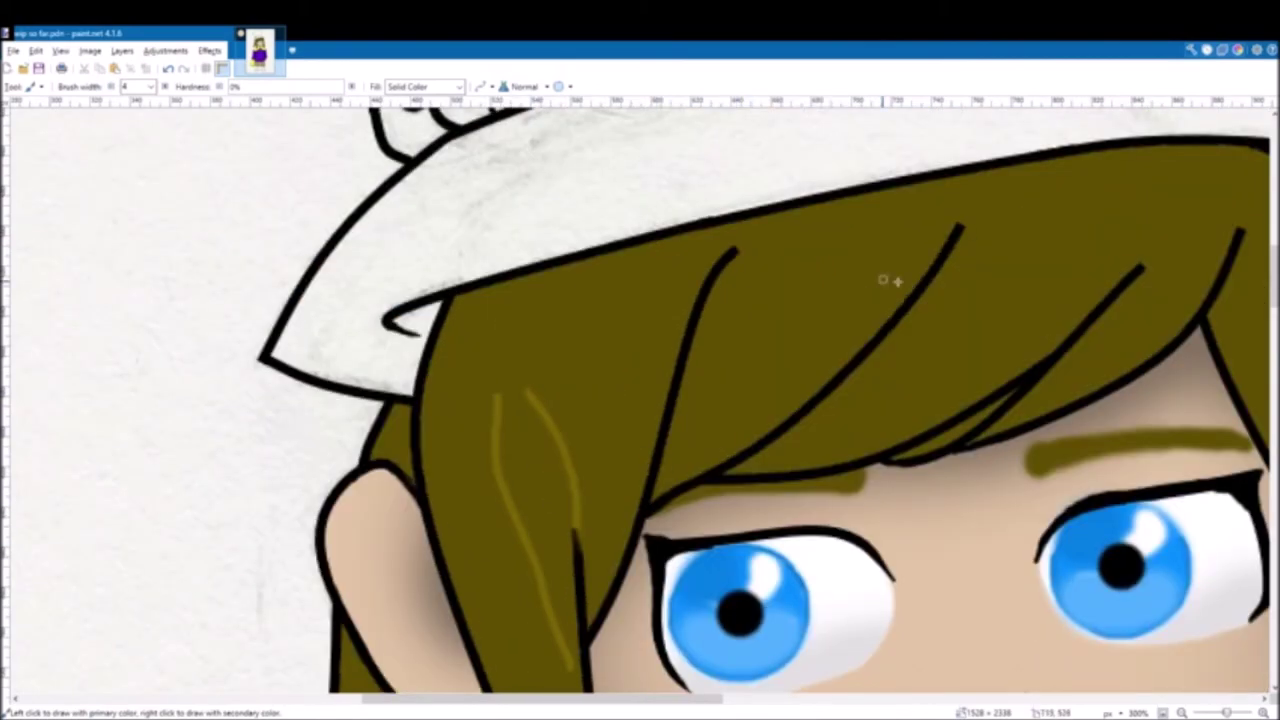
Step: Taper the upper ends of the fringe's black parting lines with a 4-pixel eraser at 0% hardness
key(e)
ctrl+scroll(731, 269, up, 3)
mouse_move(740, 240)
mouse_down()
mouse_move(765, 214)
mouse_move(695, 272)
mouse_up()
scroll(642, 291, right, 3)
drag(806, 172, 785, 227)
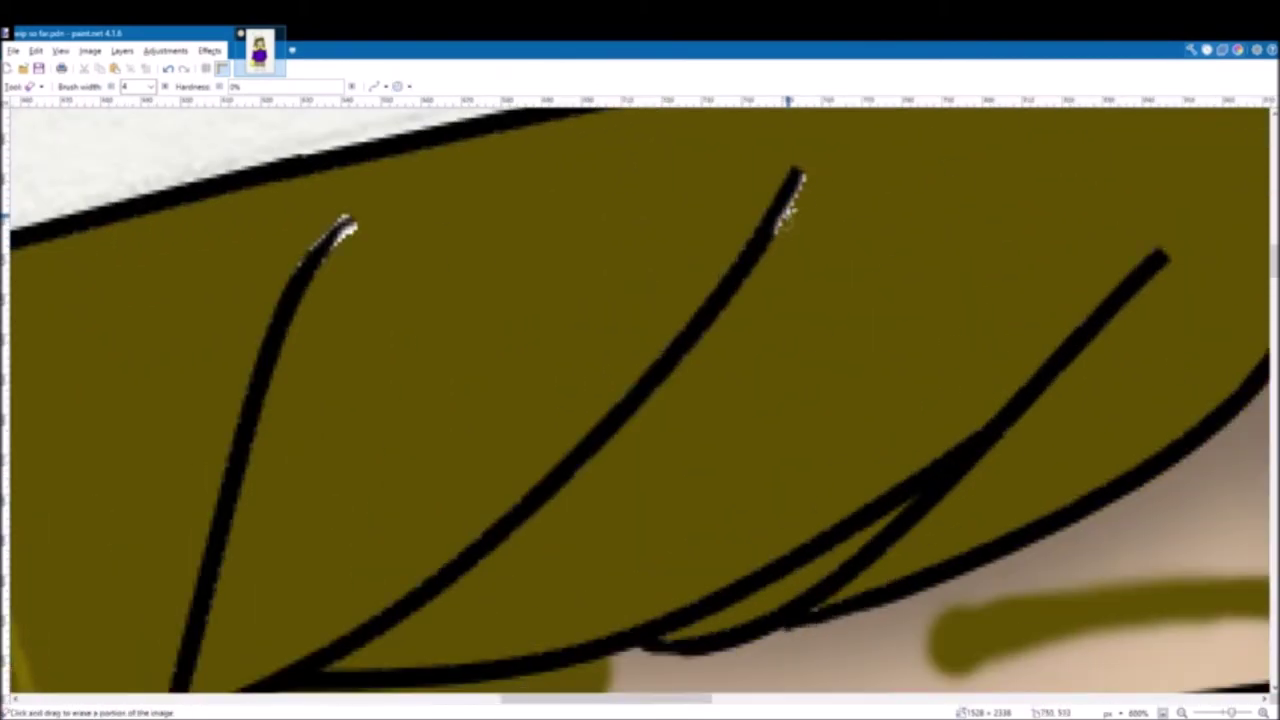
scroll(922, 236, right, 3)
drag(832, 268, 851, 231)
Step: Remove the thin light strands from the hair beside the ear
key(b)
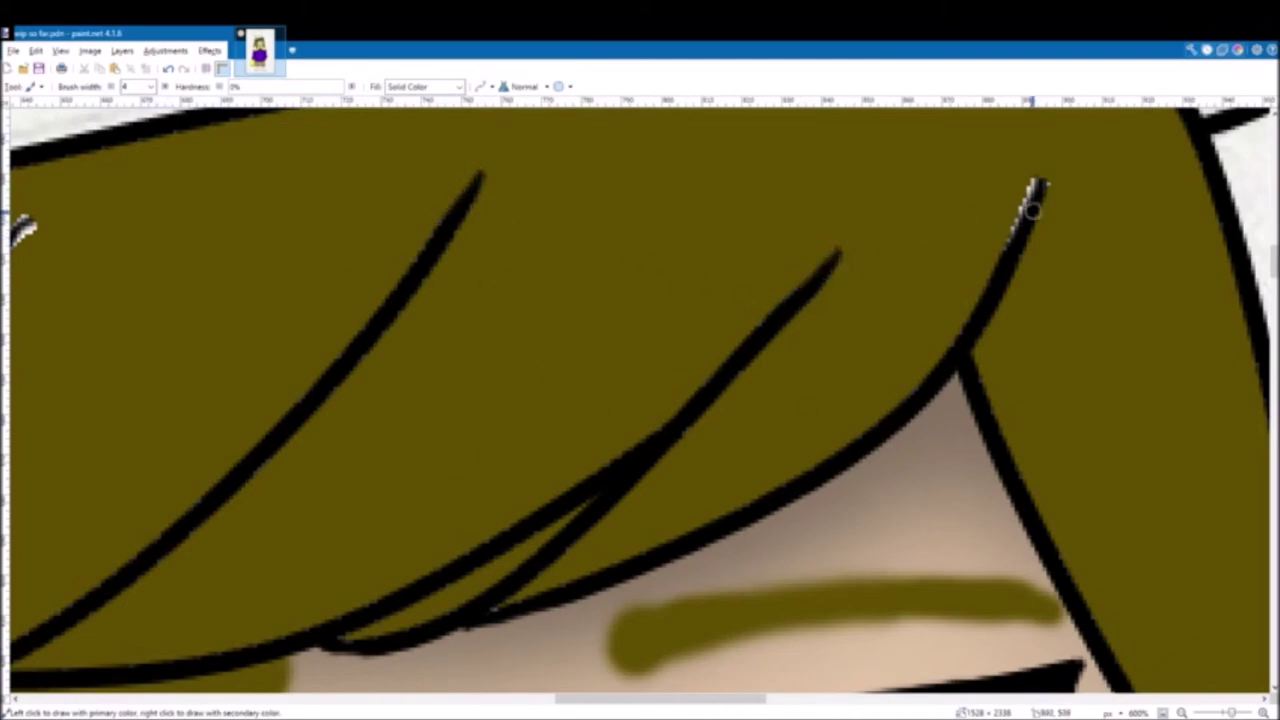
scroll(970, 212, down, 5)
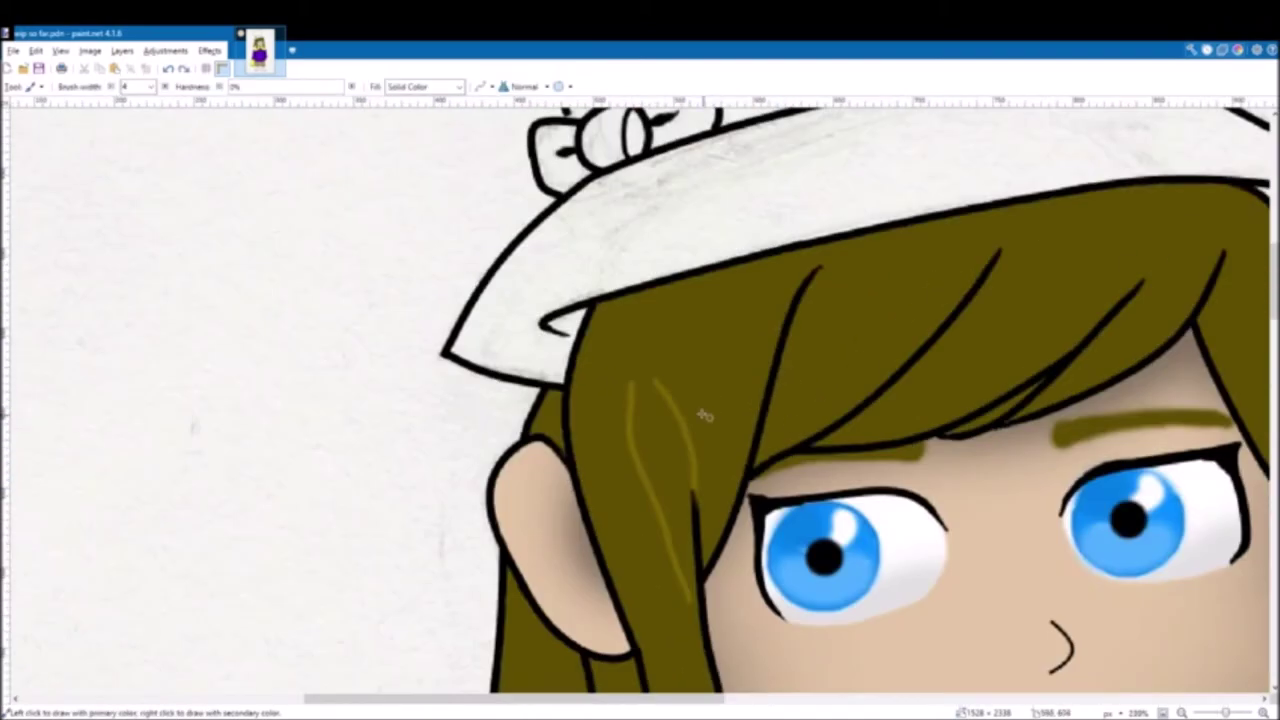
drag(654, 383, 691, 608)
Step: Select the hair and shade it dark brown along the hat brim with a soft 60-pixel brush
scroll(626, 468, down, 6)
click(165, 87)
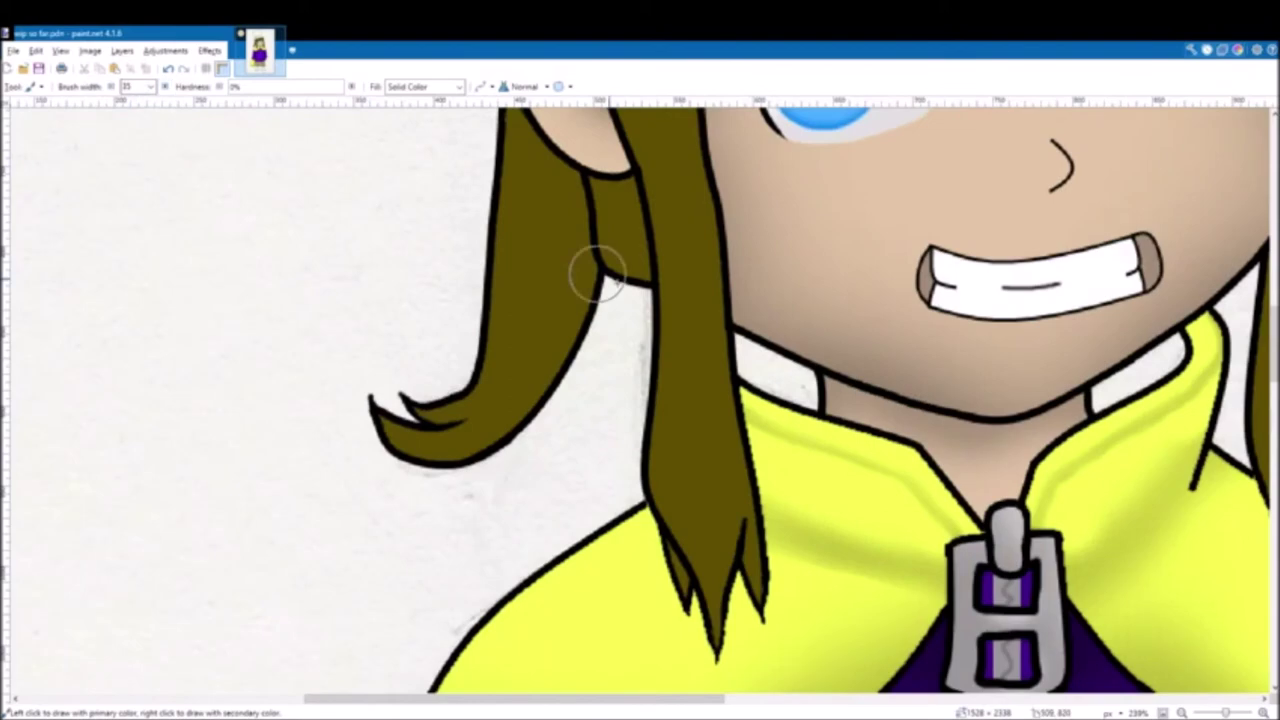
scroll(786, 514, up, 7)
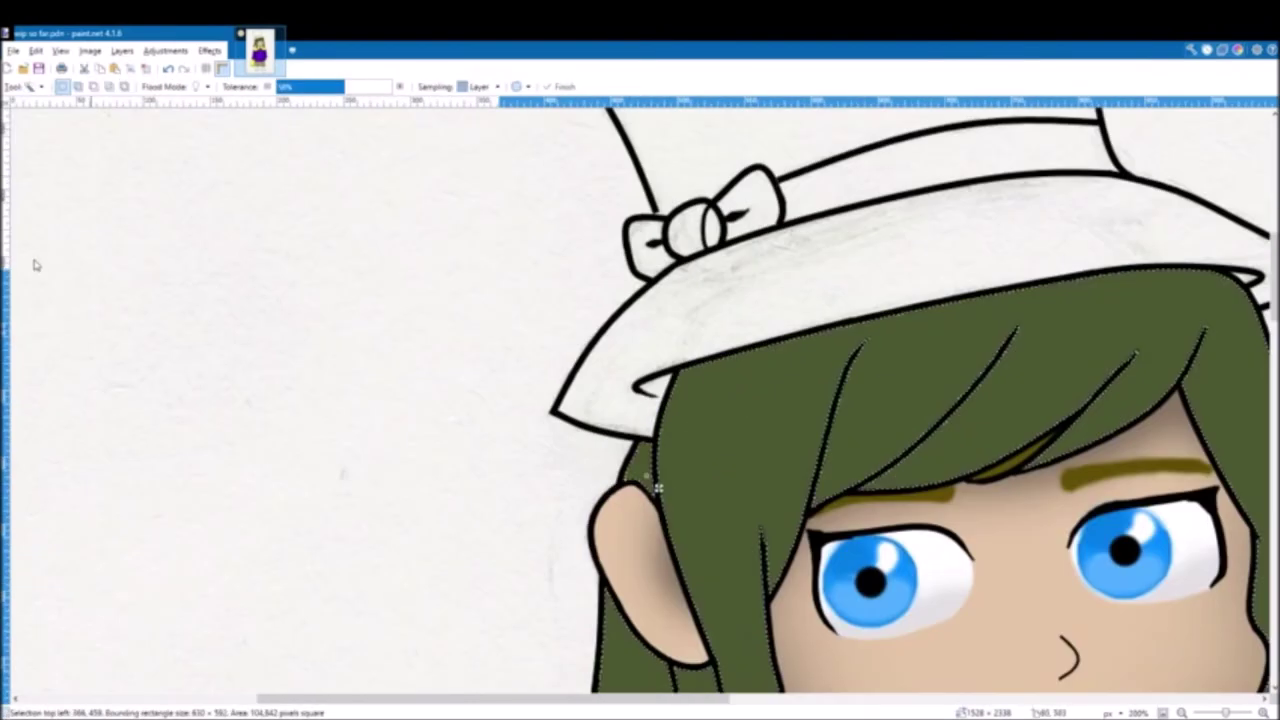
click(35, 264)
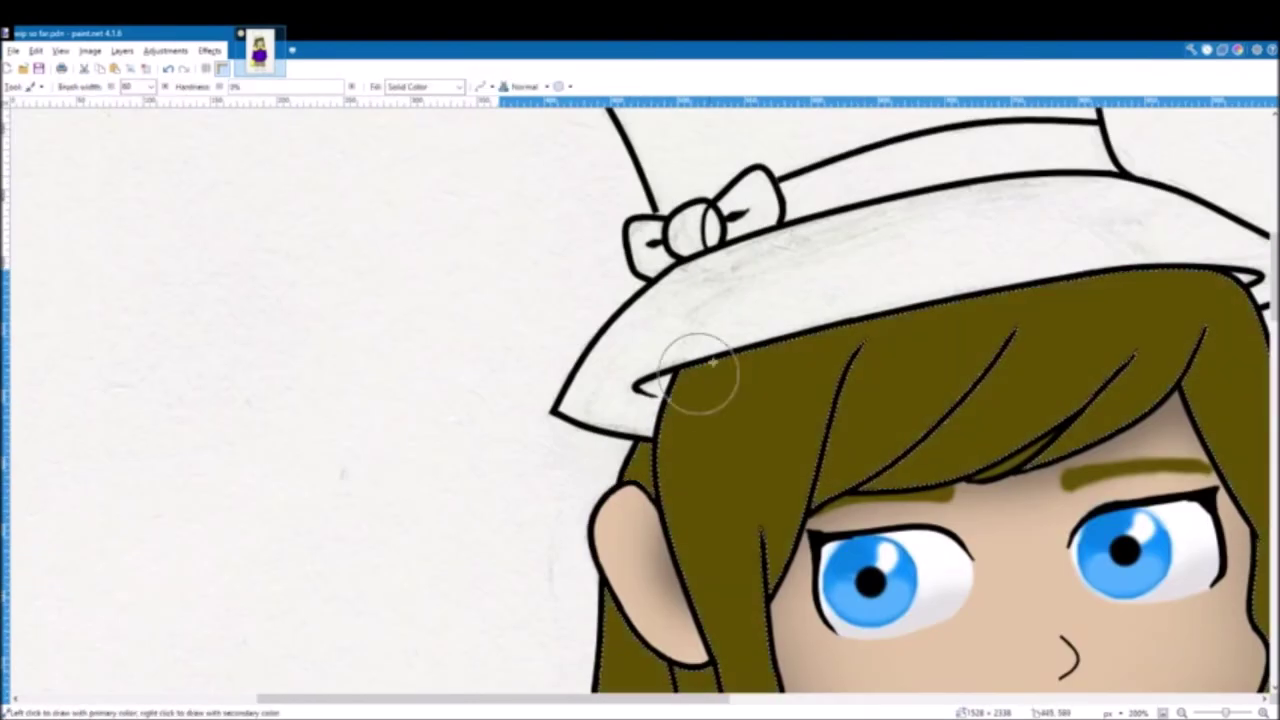
drag(722, 316, 806, 249)
scroll(806, 249, right, 2)
scroll(806, 249, right, 2)
drag(1031, 238, 374, 277)
Step: Fill the small hair section behind the ear with a darker brown
scroll(374, 277, down, 4)
click(151, 87)
click(153, 87)
scroll(360, 314, up, 2)
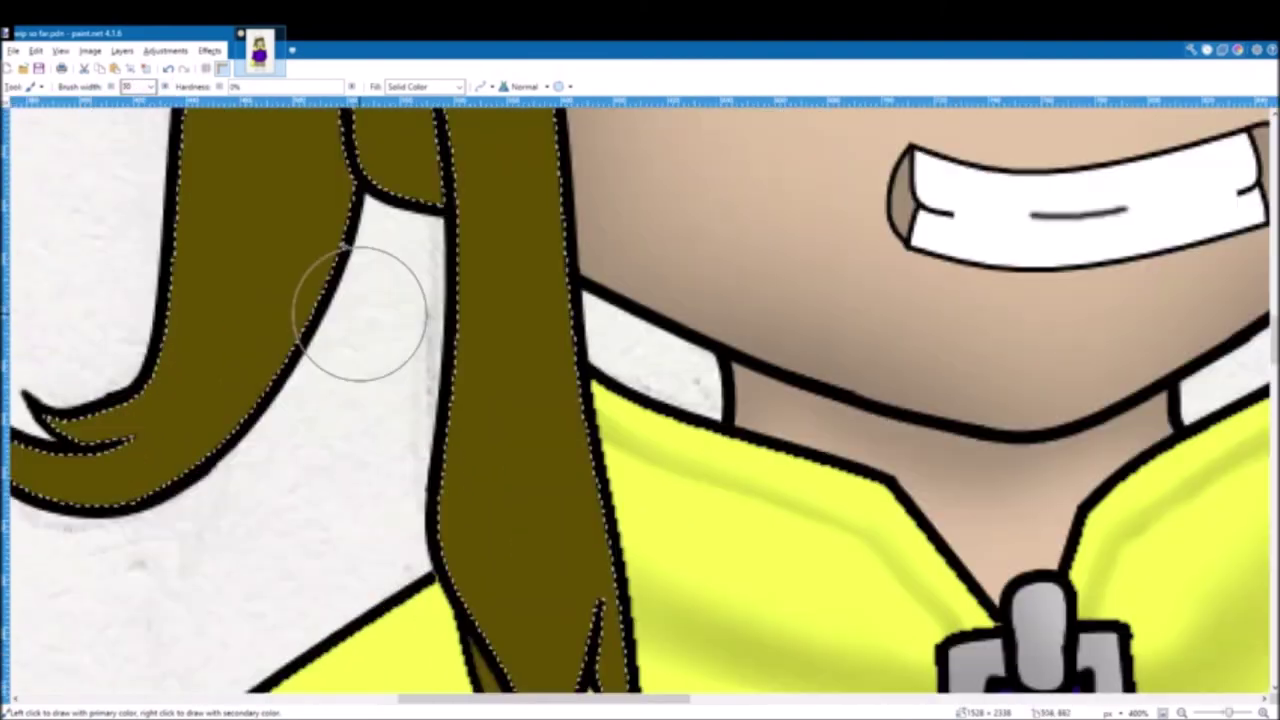
scroll(360, 314, up, 3)
click(50, 229)
click(404, 374)
Step: Shade the ponytail below the ear and along its inner edge toward the tip with a soft 45-pixel brush
click(18, 229)
scroll(312, 260, up, 2)
drag(335, 300, 246, 211)
scroll(246, 211, up, 1)
click(151, 87)
scroll(295, 383, down, 3)
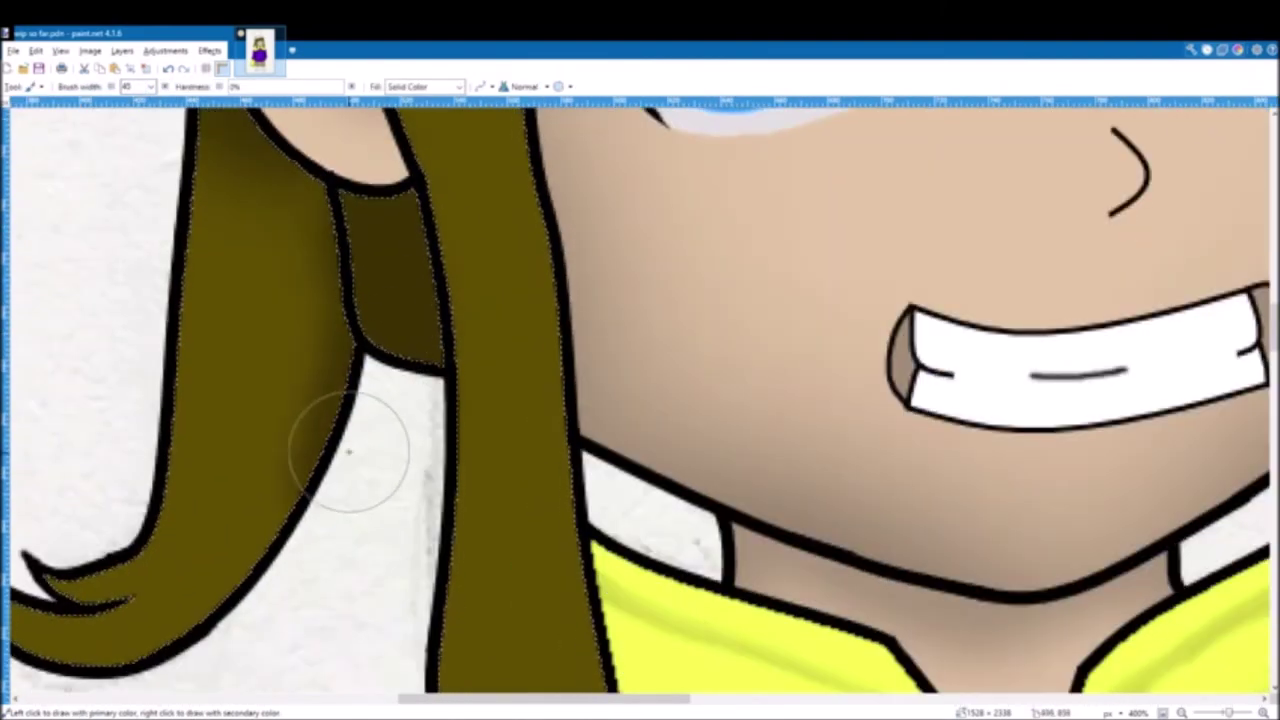
scroll(349, 452, left, 3)
scroll(349, 452, down, 1)
drag(803, 290, 485, 475)
Step: Add the small hair tip over the cape to the selection and shade the ends of that side lock
scroll(800, 309, right, 2)
scroll(800, 309, down, 1)
click(24, 196)
click(655, 531)
click(26, 230)
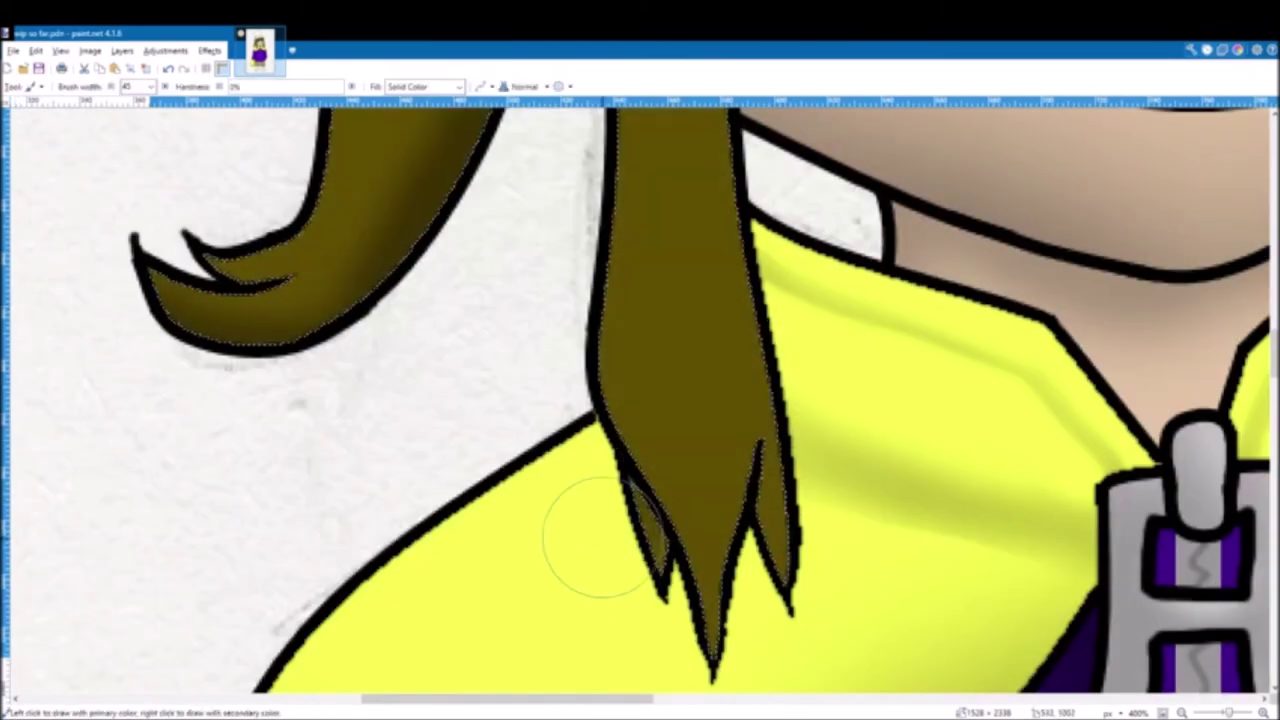
Step: Shade the lower part of the fringe dark brown along its parting lines with a soft 75-pixel brush
scroll(770, 540, up, 5)
scroll(900, 300, up, 2)
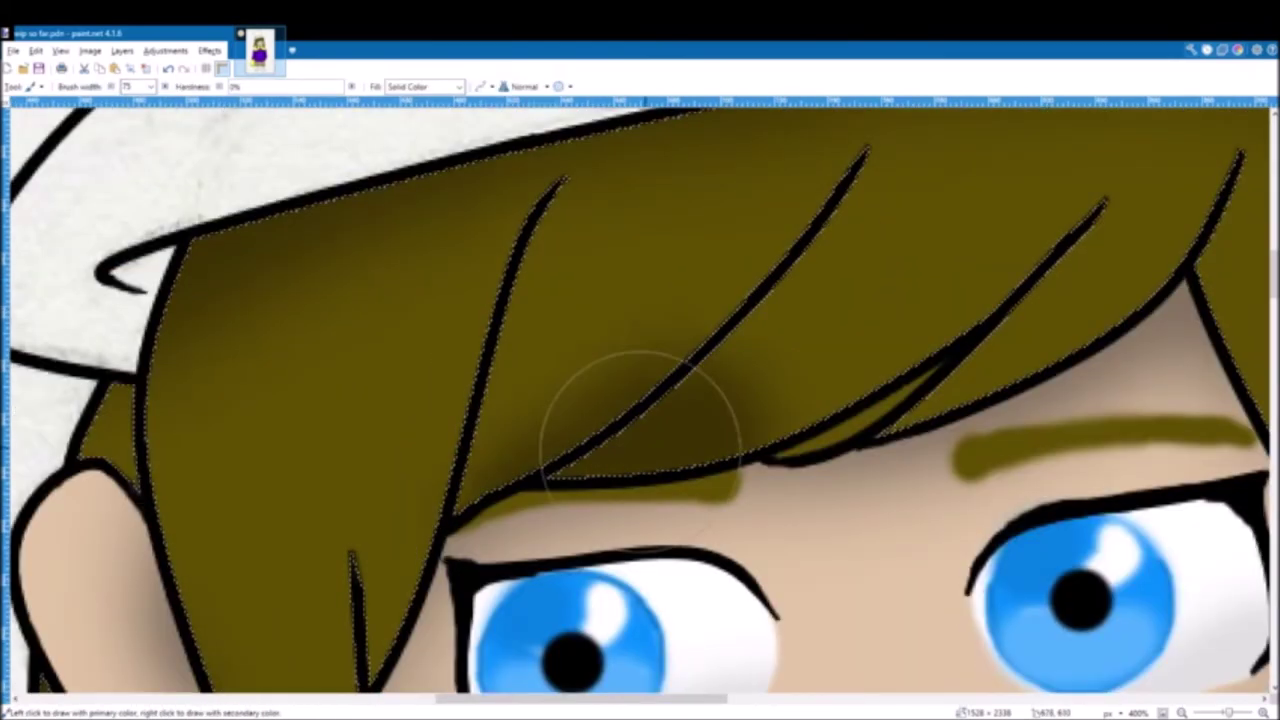
scroll(643, 428, right, 3)
scroll(434, 389, up, 2)
scroll(434, 389, down, 3)
scroll(434, 389, left, 7)
scroll(423, 174, up, 3)
Step: Refine the shading between the fringe's parting lines with soft 20-pixel and 55-pixel brushes
double_click(128, 87)
text(20)
drag(890, 430, 759, 558)
scroll(1000, 409, right, 3)
key(bracketright)
key(bracketright)
key(bracketright)
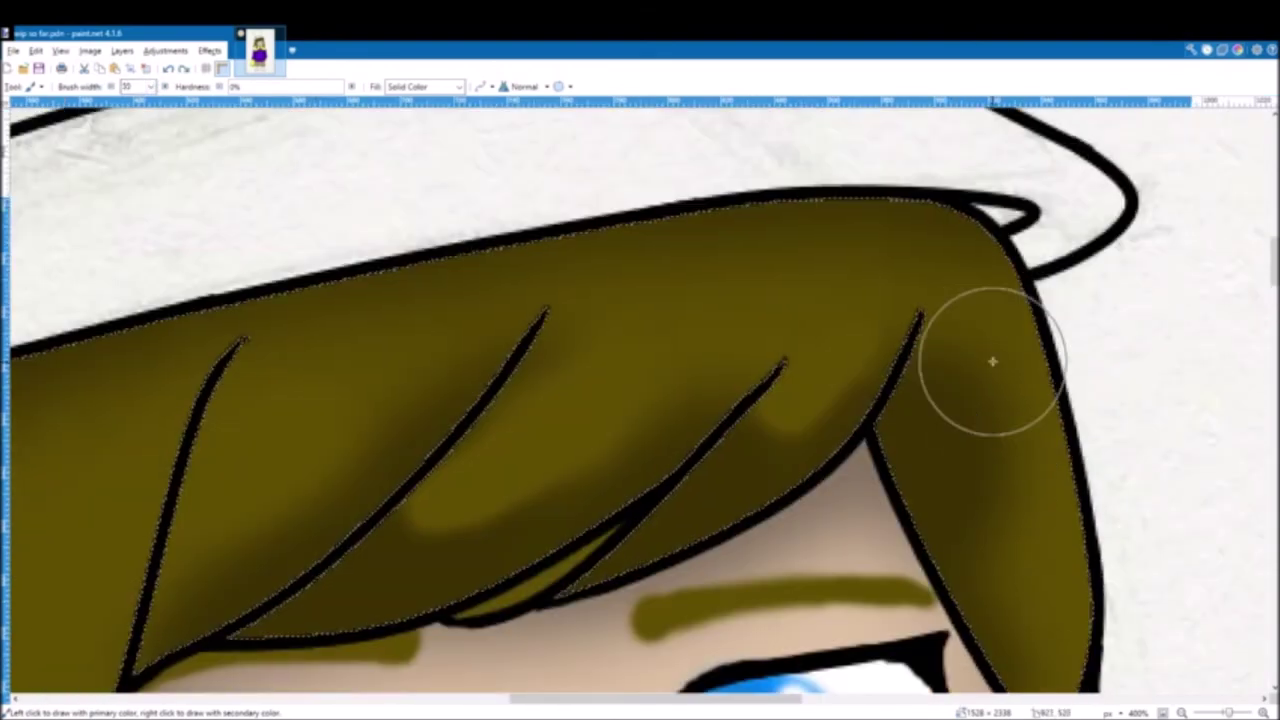
drag(659, 387, 609, 360)
Step: Sample the dark brown hair shadow and shade both sides of the parting line nearest the ear with a 55-pixel brush
key(k)
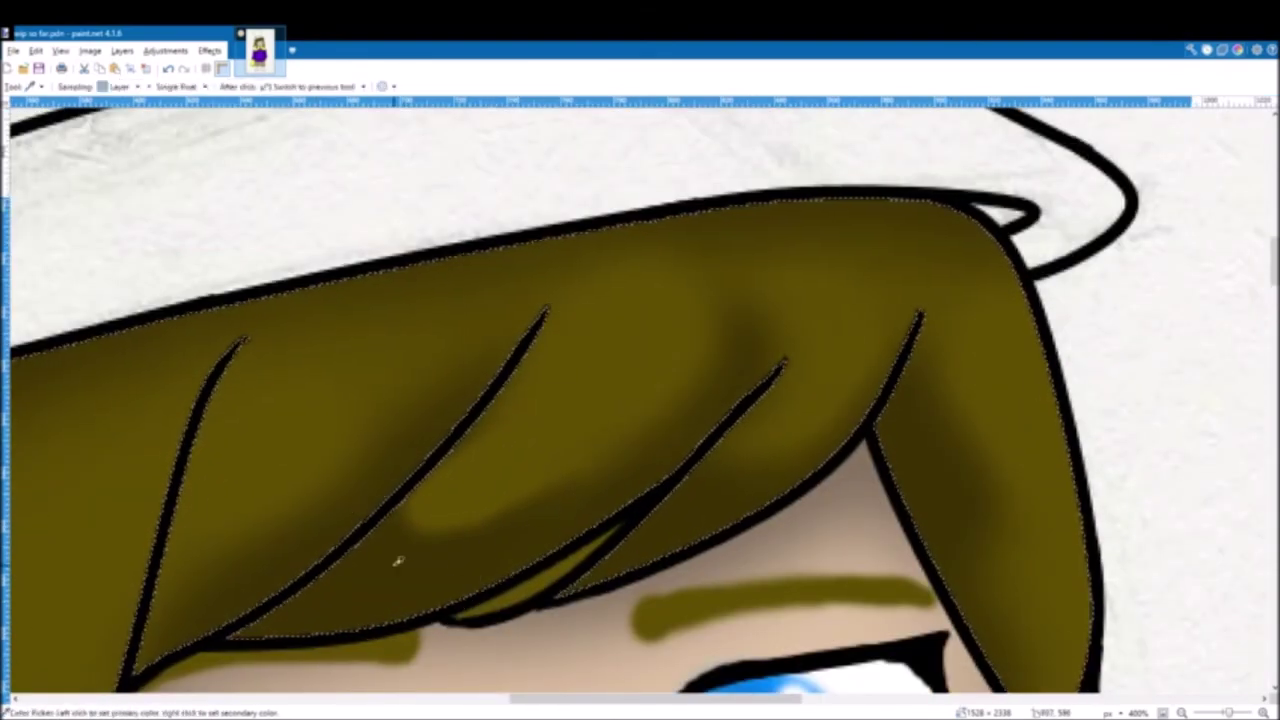
click(397, 563)
scroll(600, 400, down, 3)
scroll(700, 370, left, 4)
scroll(846, 346, up, 2)
drag(866, 335, 820, 505)
scroll(820, 500, down, 1)
scroll(706, 366, up, 1)
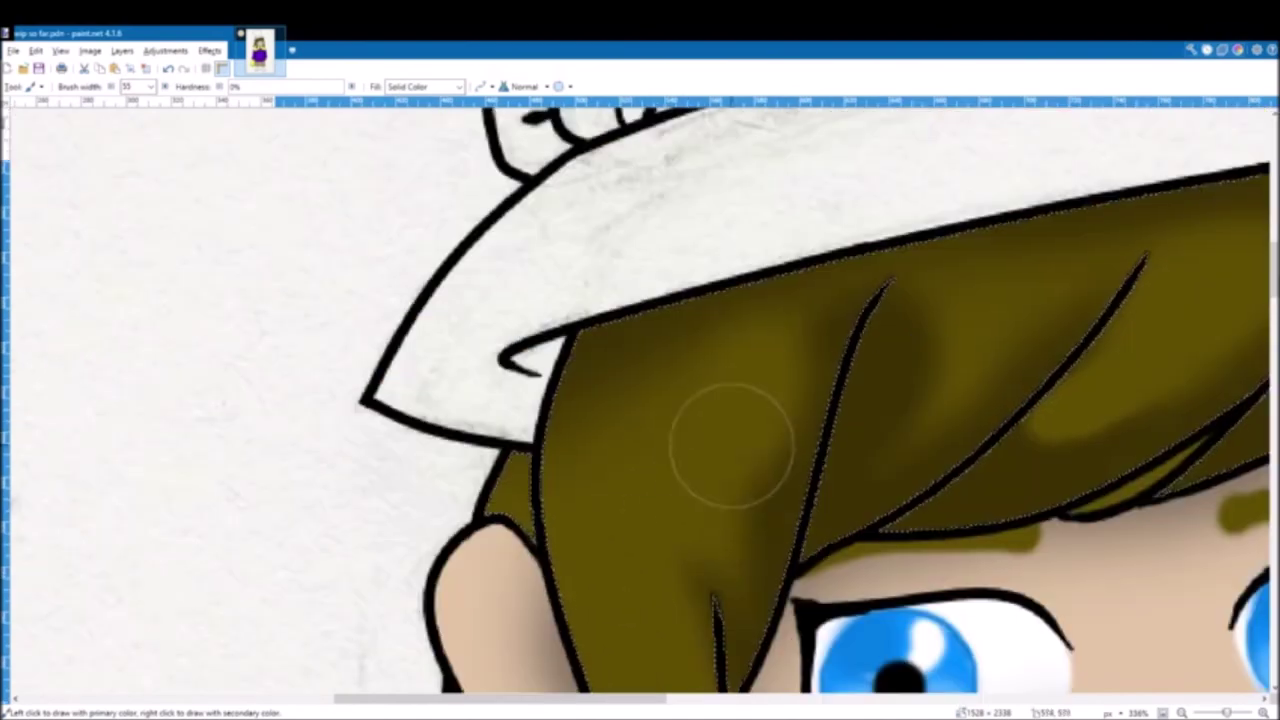
Step: Blend the fringe shading and shade the side locks next to the face with the soft 55-pixel brush
scroll(609, 251, down, 1)
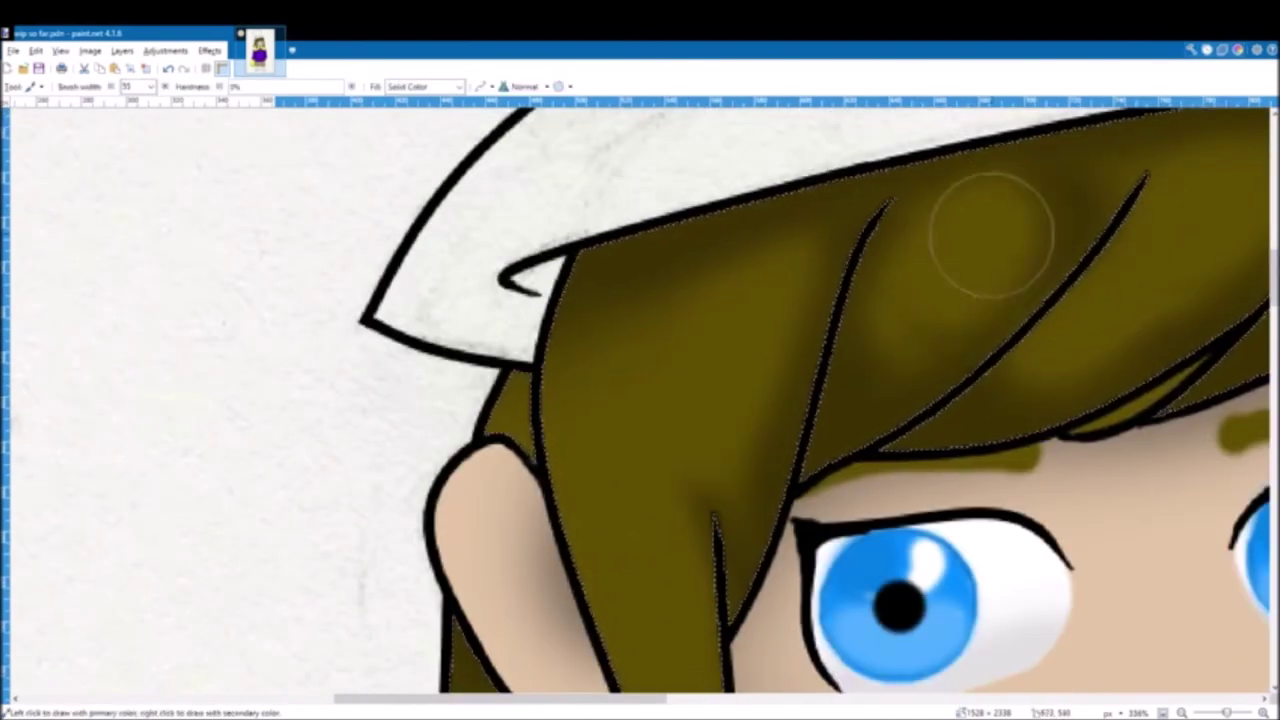
scroll(628, 232, right, 2)
scroll(628, 232, down, 5)
scroll(1197, 380, up, 4)
scroll(980, 300, down, 3)
scroll(900, 474, up, 3)
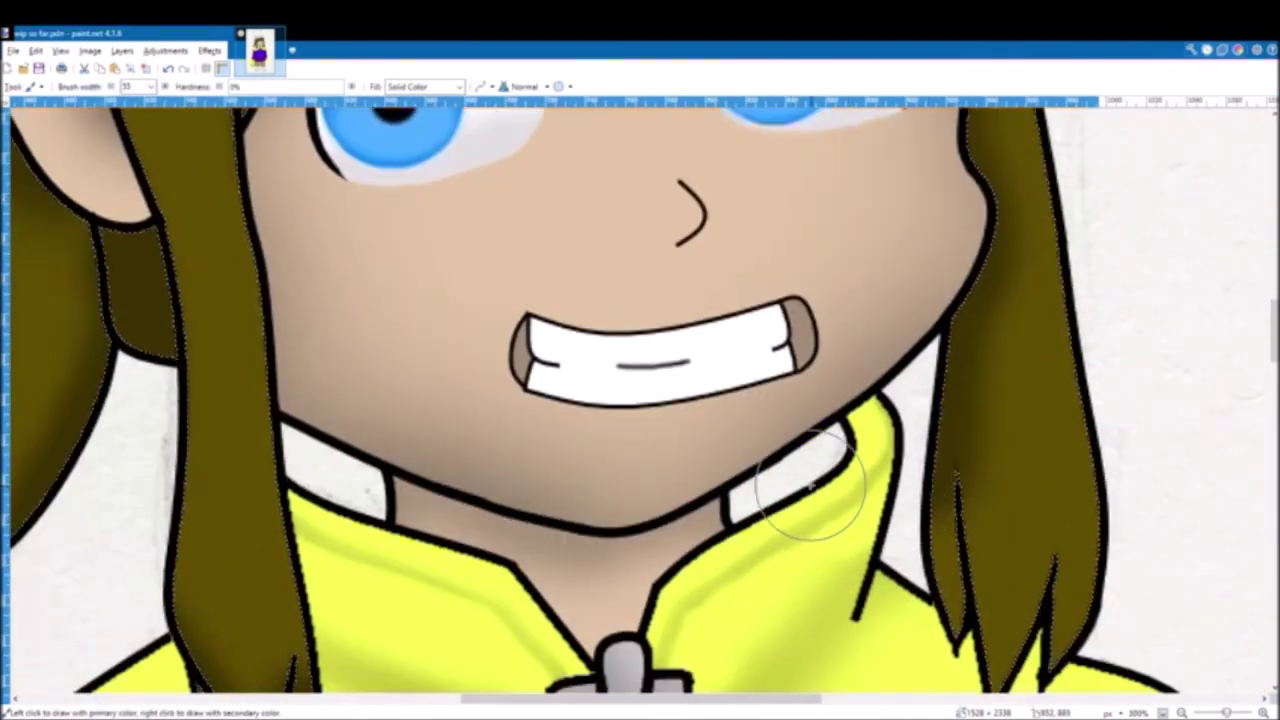
Step: Select the white gaps inside the collar on both sides of the neck and fill them
scroll(900, 474, down, 10)
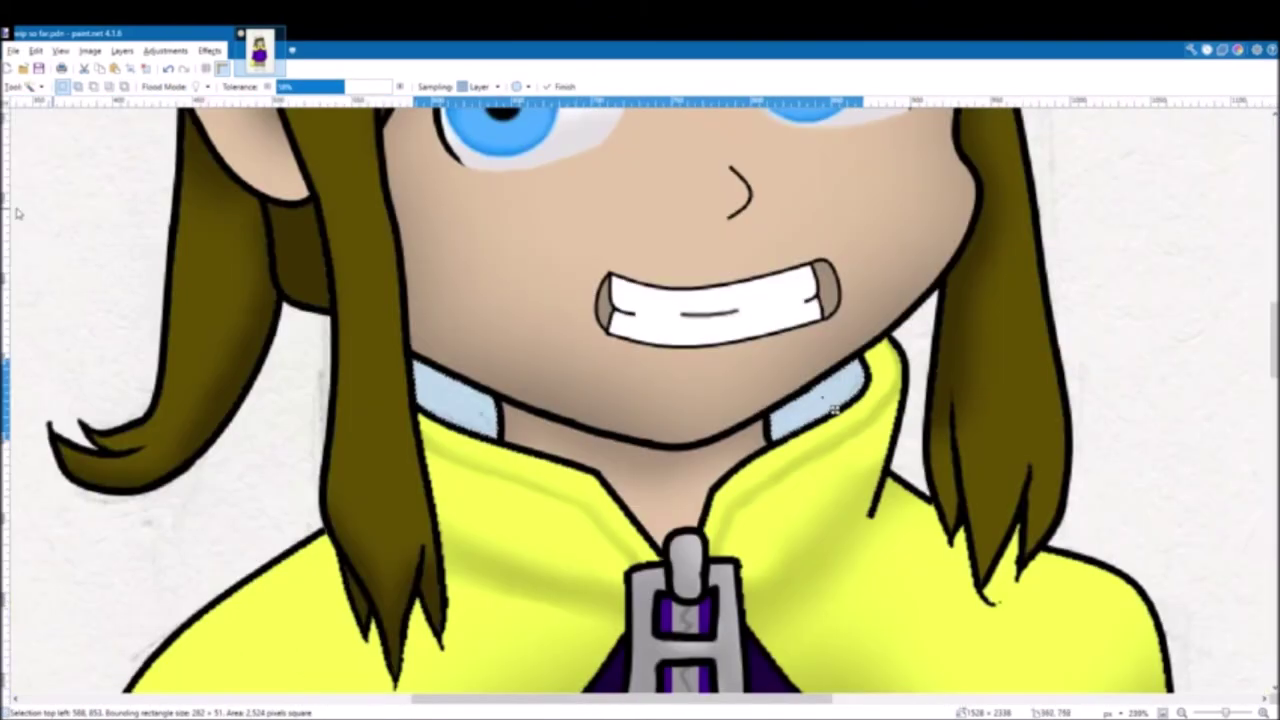
key(f)
click(469, 413)
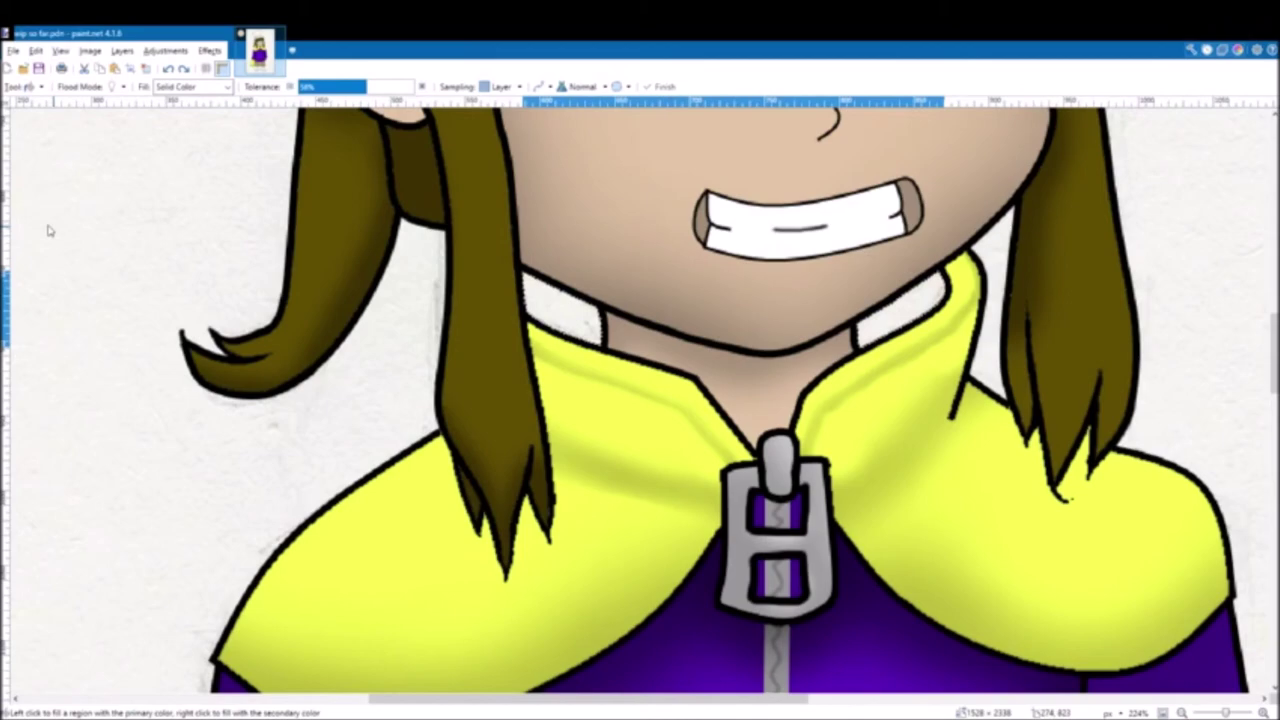
Step: Select the uppers of both boots, excluding cuffs and soles, and fill them with brown
scroll(657, 551, down, 15)
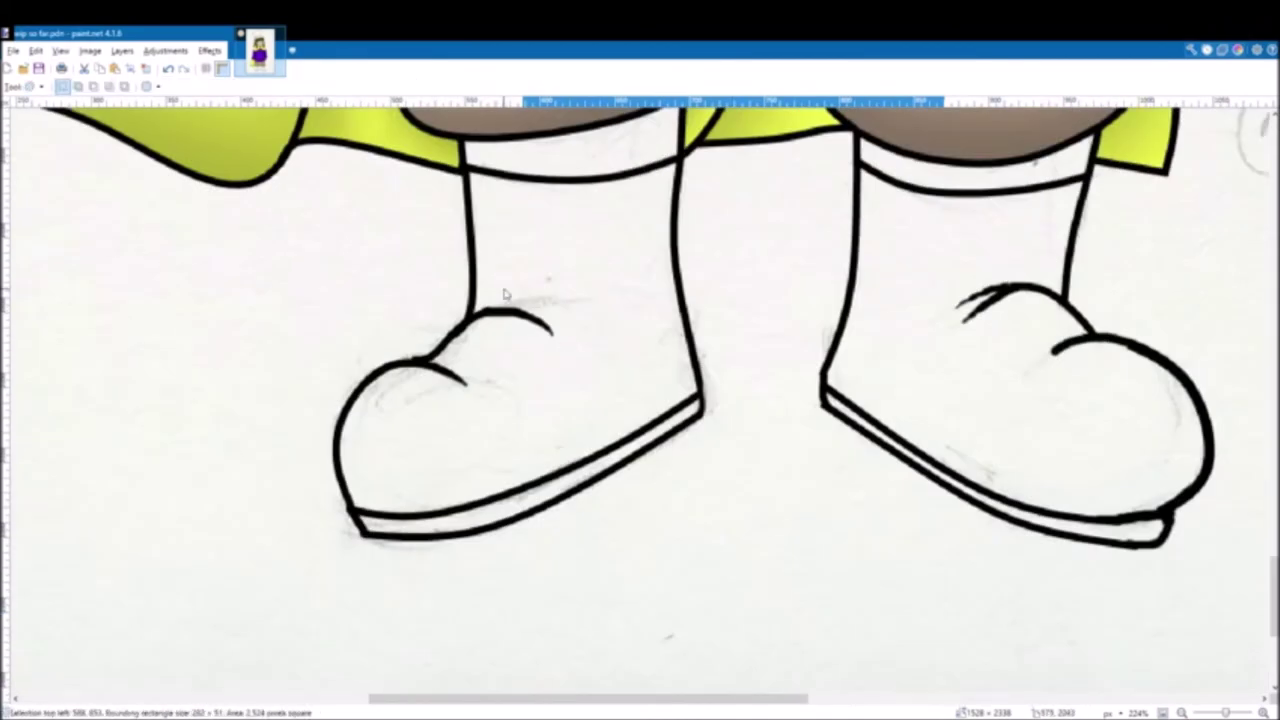
key(s)
key(s)
click(504, 283)
ctrl+click(943, 368)
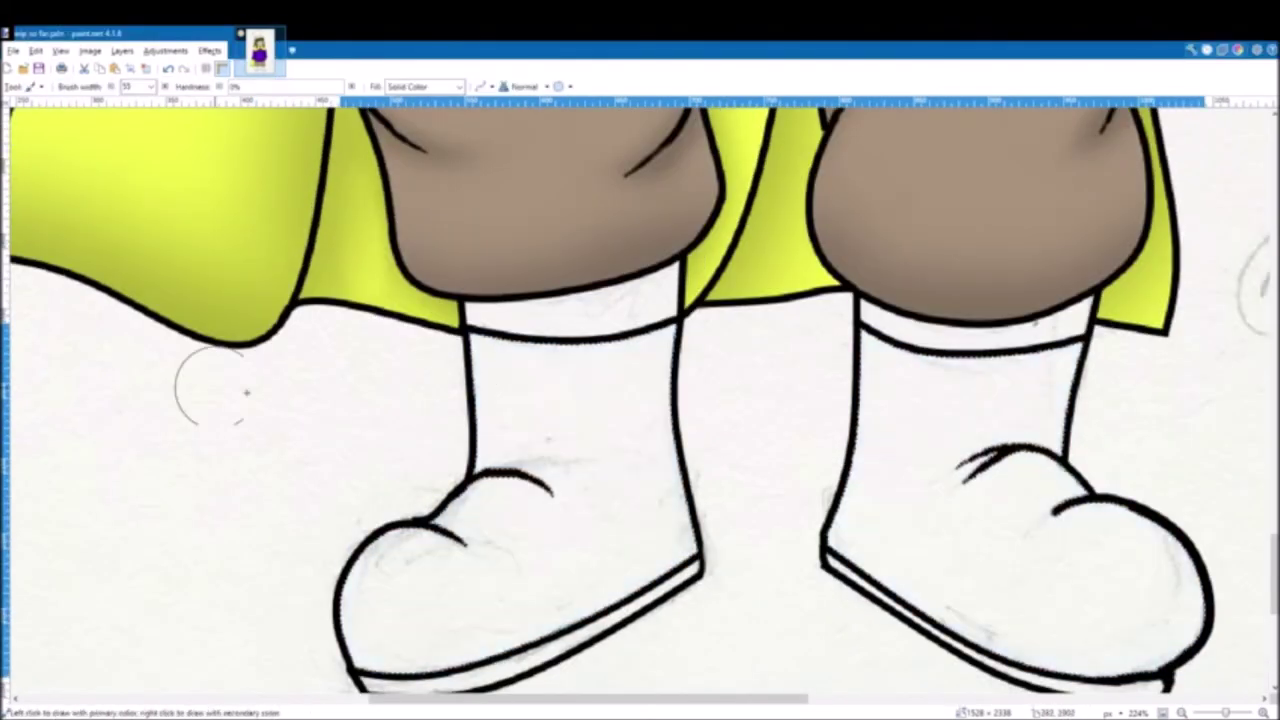
drag(457, 343, 1000, 355)
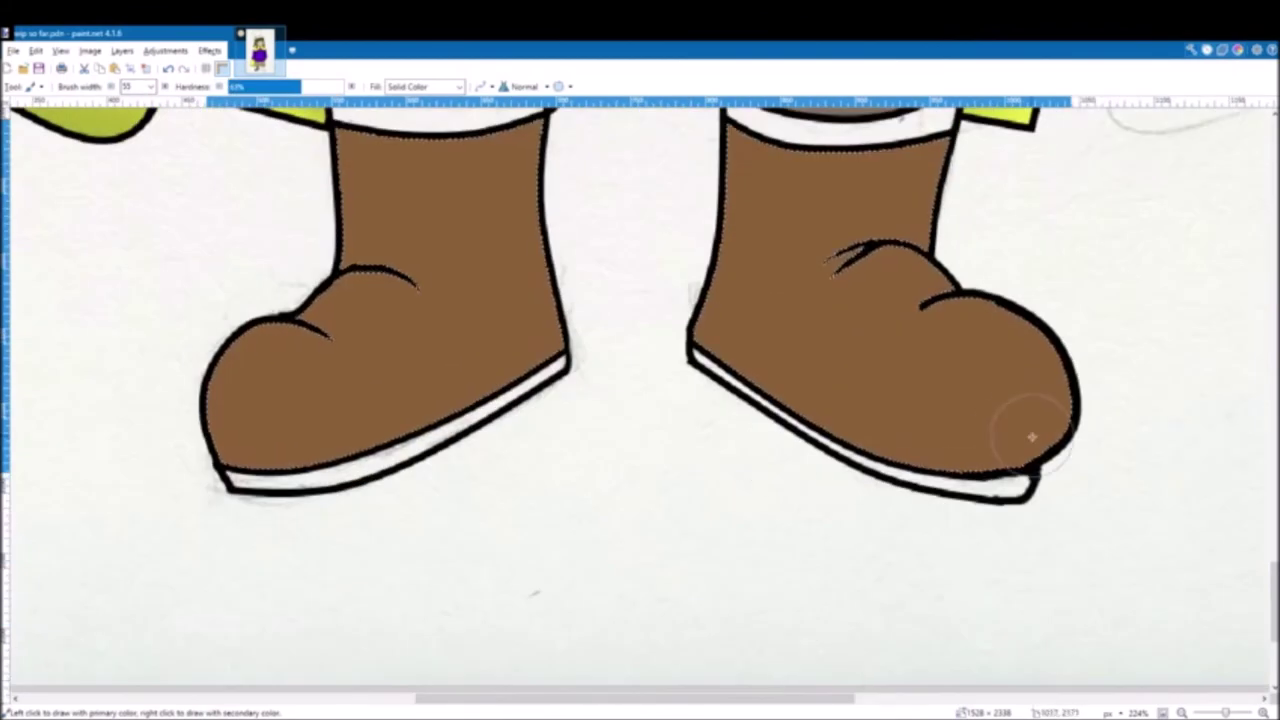
scroll(200, 703, up, 2)
key(BackSpace)
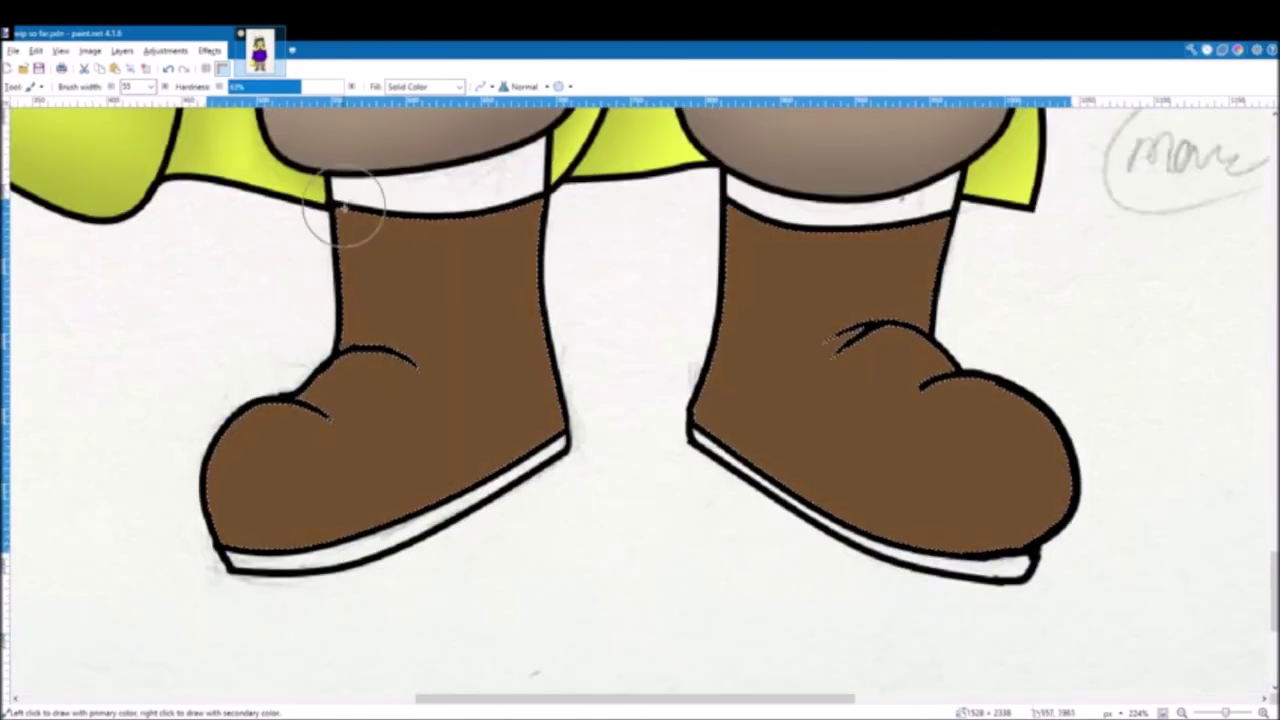
Step: Shade the toe and ankle creases of the boots dark brown with soft 90-pixel and 30-pixel brushes
drag(300, 440, 438, 364)
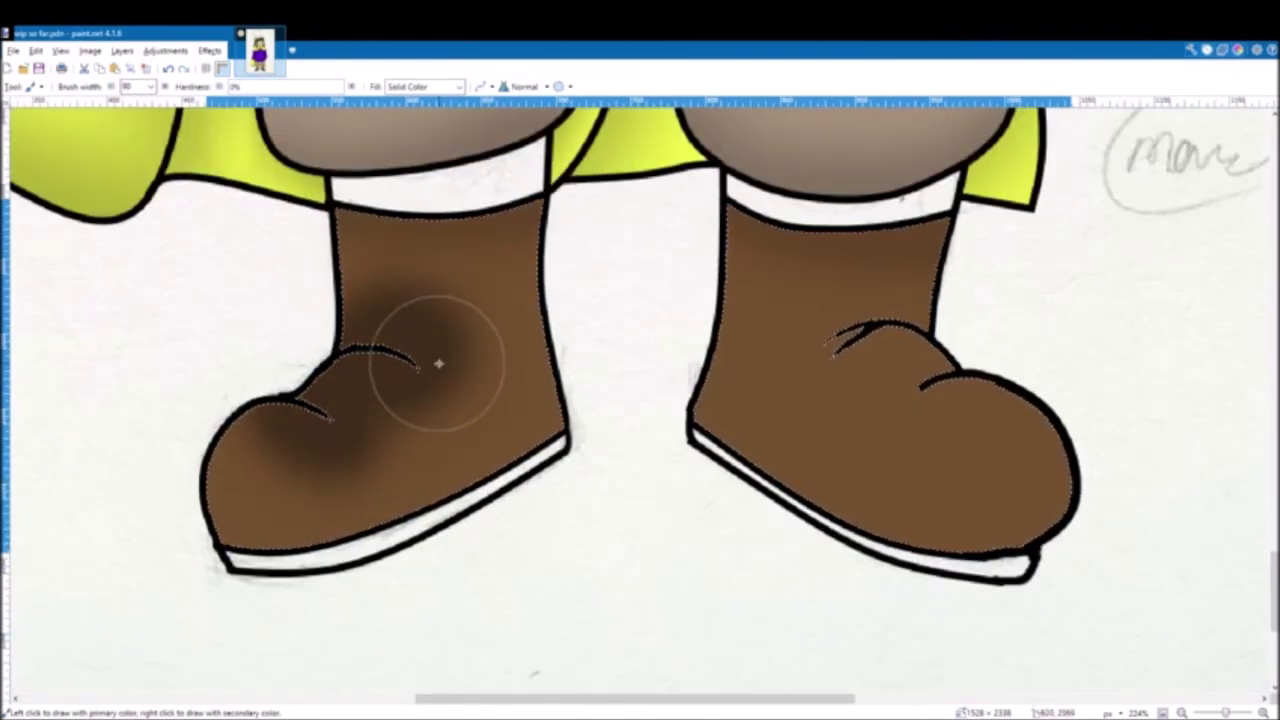
drag(390, 280, 458, 340)
click(150, 88)
drag(360, 385, 450, 385)
drag(400, 440, 294, 470)
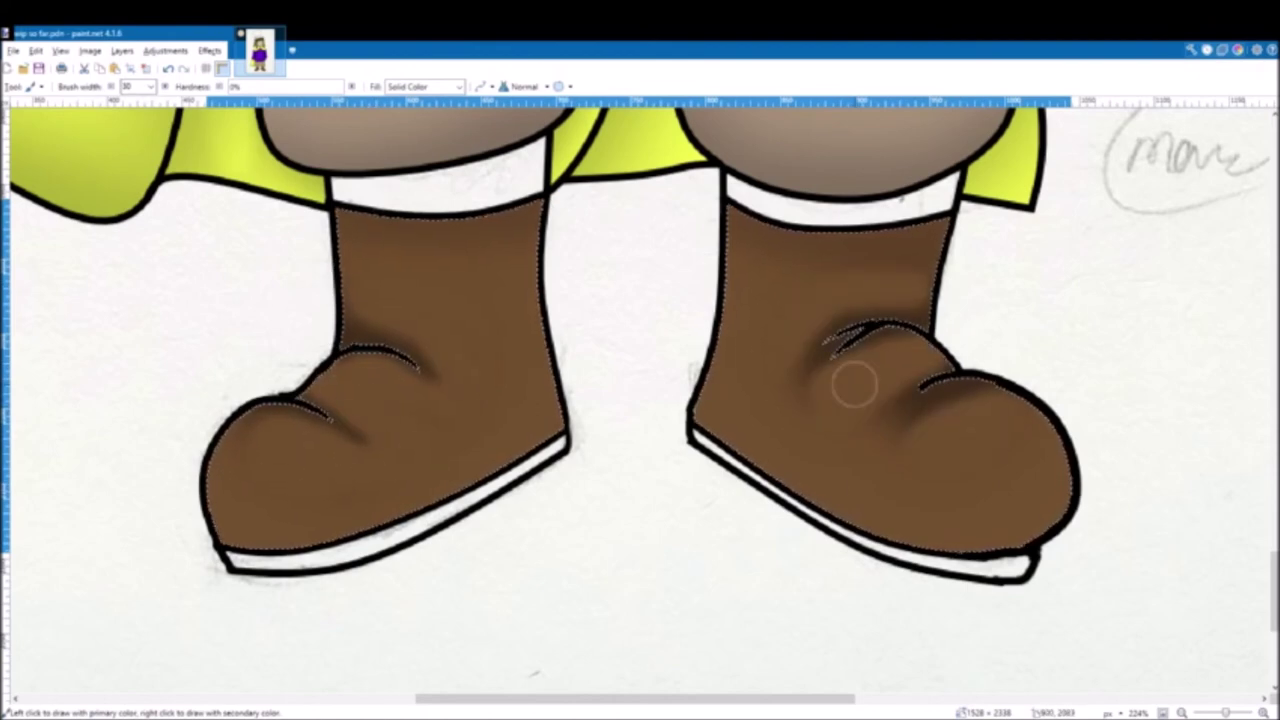
Step: Shade the lower edges of both boots along the soles with a soft 65-pixel brush
scroll(327, 524, left, 3)
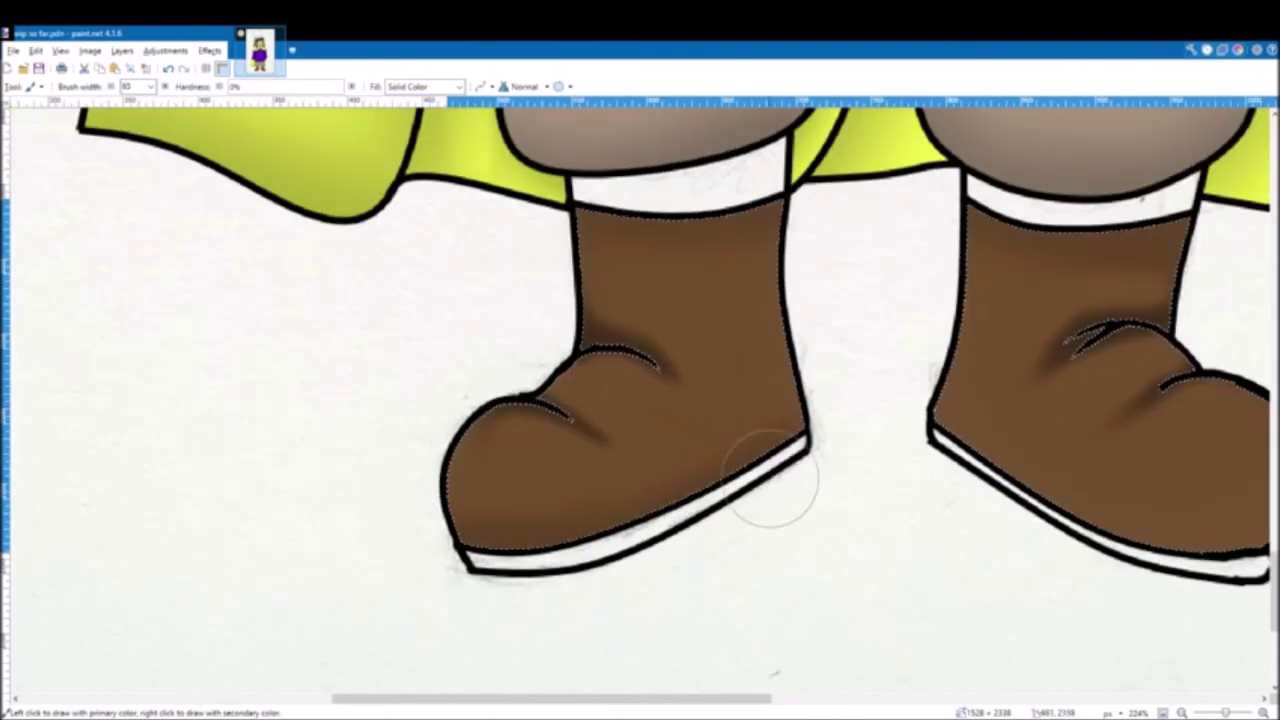
scroll(757, 486, down, 2)
scroll(829, 400, up, 3)
scroll(666, 286, up, 3)
scroll(986, 551, down, 2)
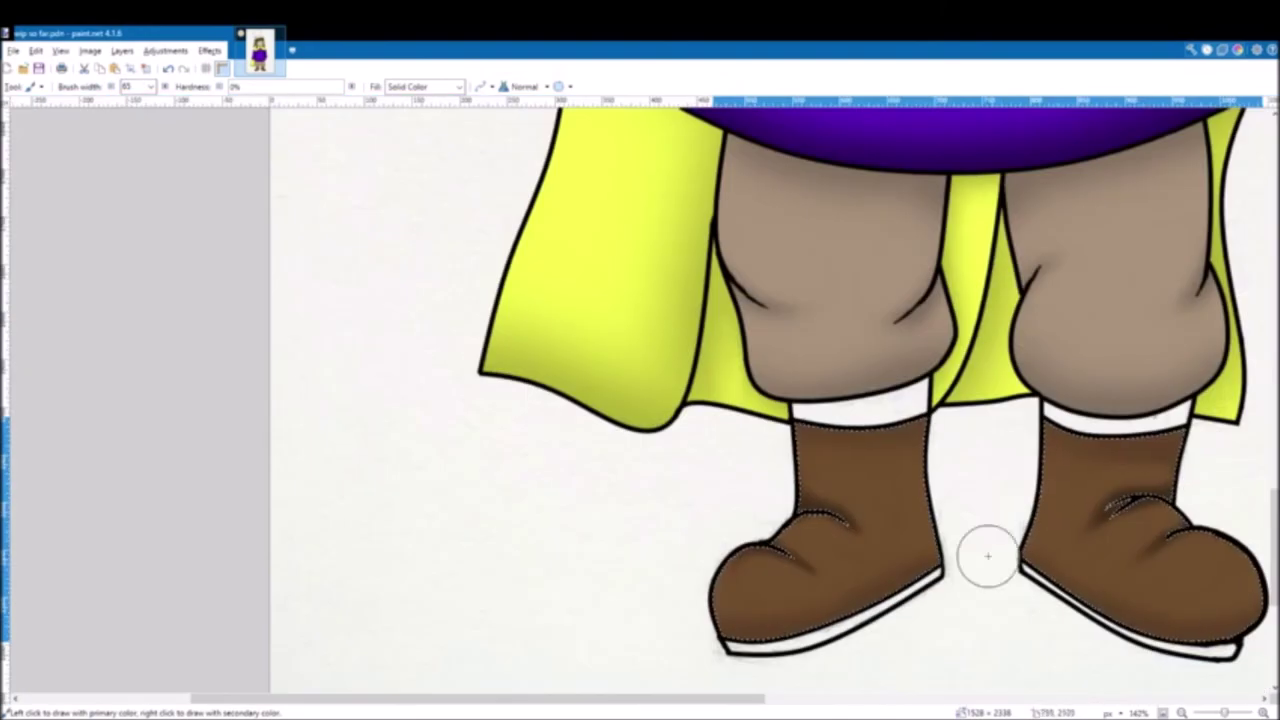
Step: Undo the shading and the brown fill on both boots
click(1191, 181)
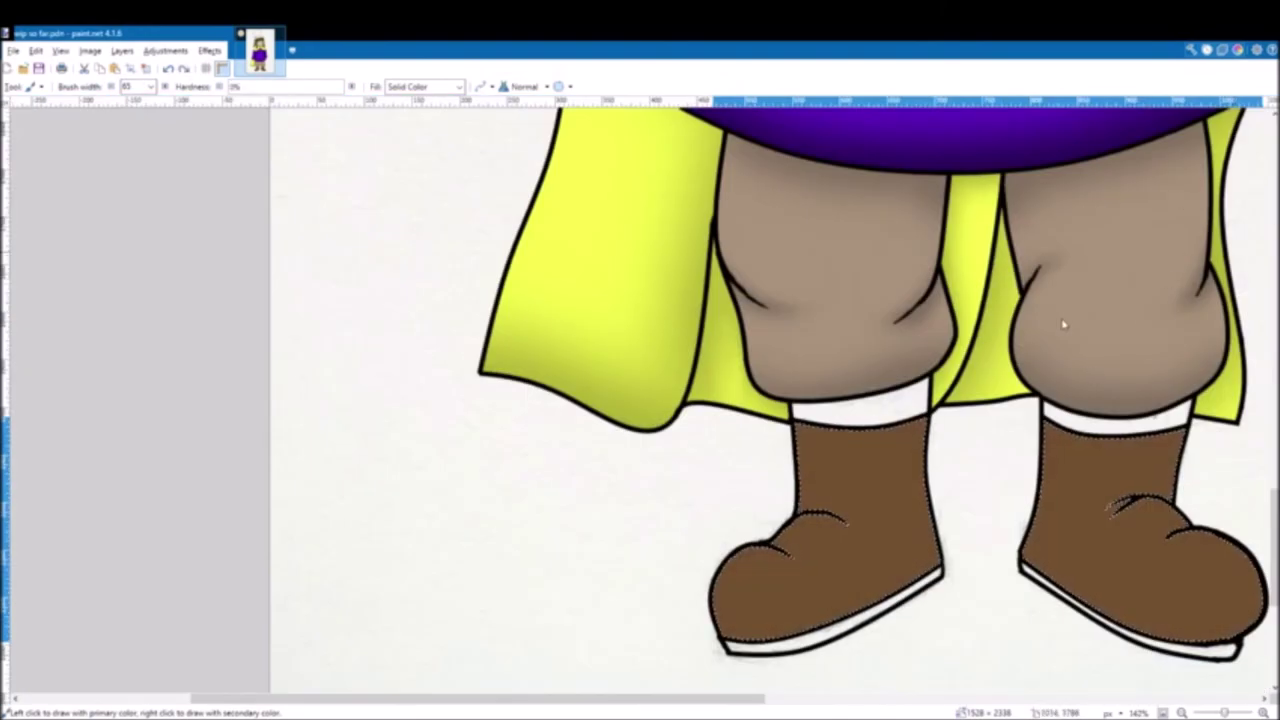
scroll(1063, 325, down, 3)
key(s)
key(s)
key(s)
key(s)
click(1104, 300)
key(b)
scroll(1140, 277, down, 4)
key(f)
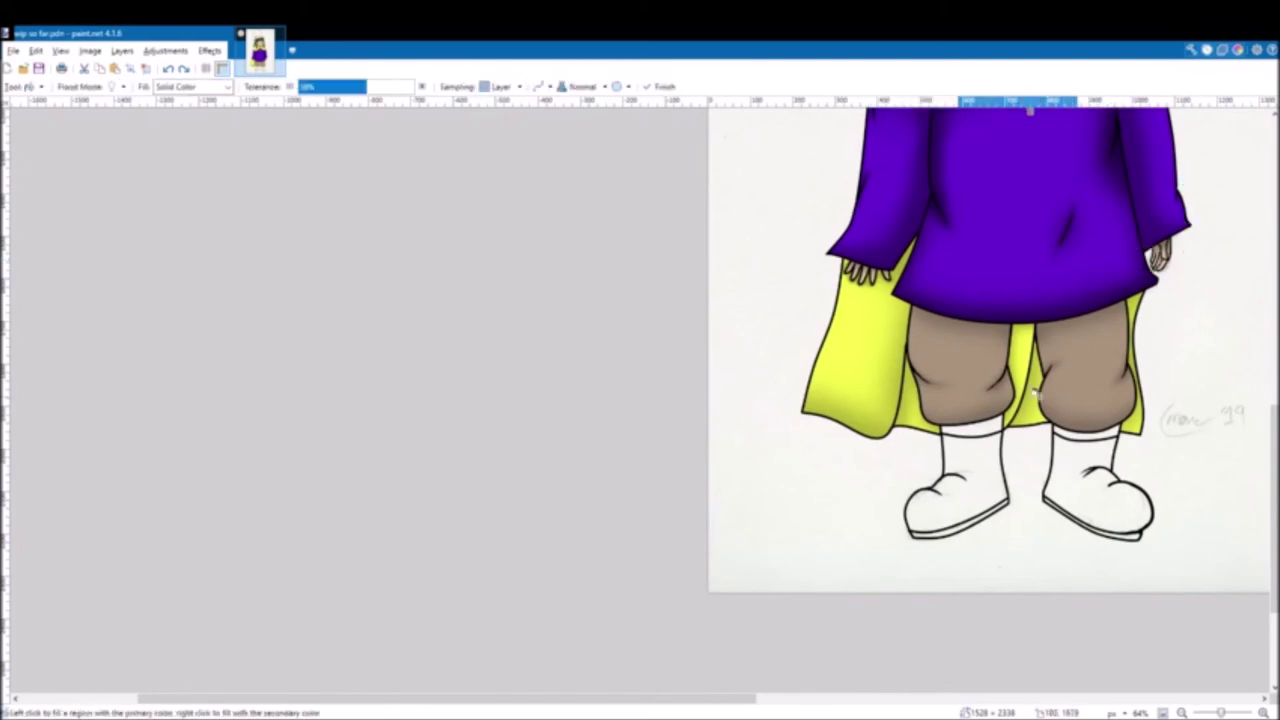
Step: Reselect both boot uppers, color them brown and shade their creases and edges darker with a soft 65-pixel brush
key(s)
key(s)
key(s)
key(s)
click(965, 498)
ctrl+click(1100, 500)
key(b)
scroll(1194, 626, down, 1)
scroll(806, 451, up, 3)
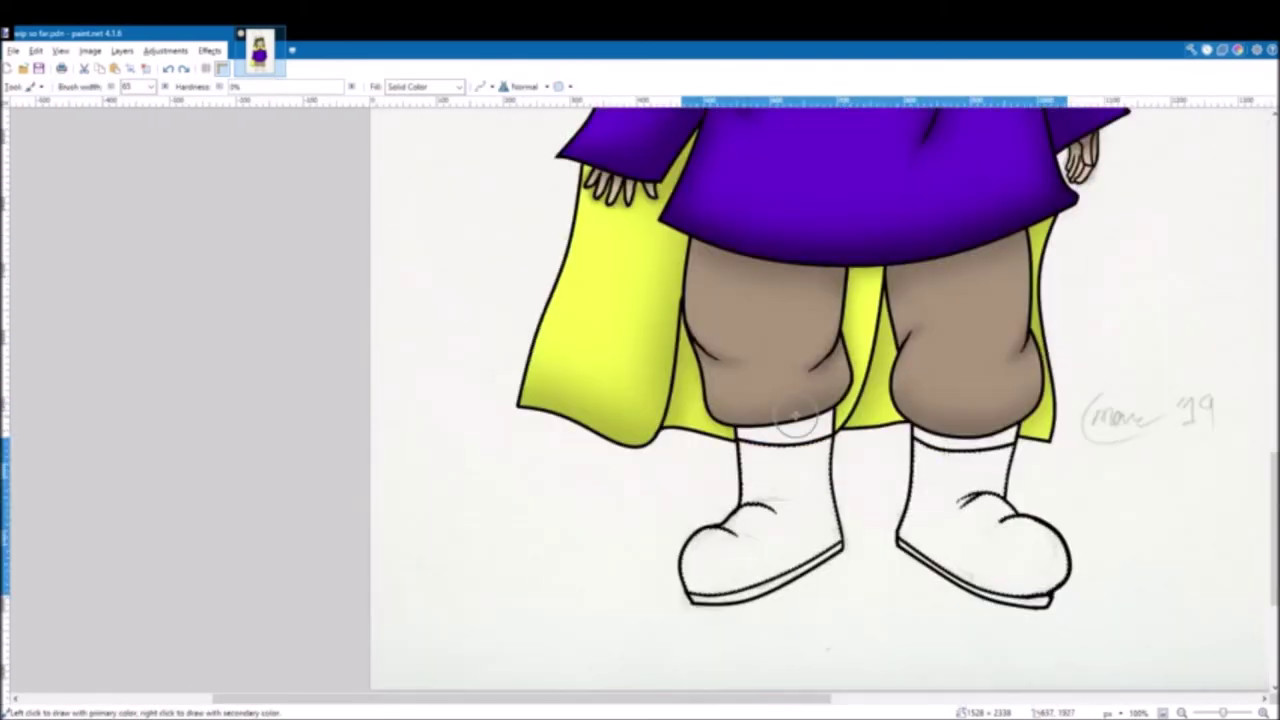
scroll(794, 423, right, 2)
drag(650, 455, 715, 607)
key(ctrl+z)
scroll(847, 562, up, 2)
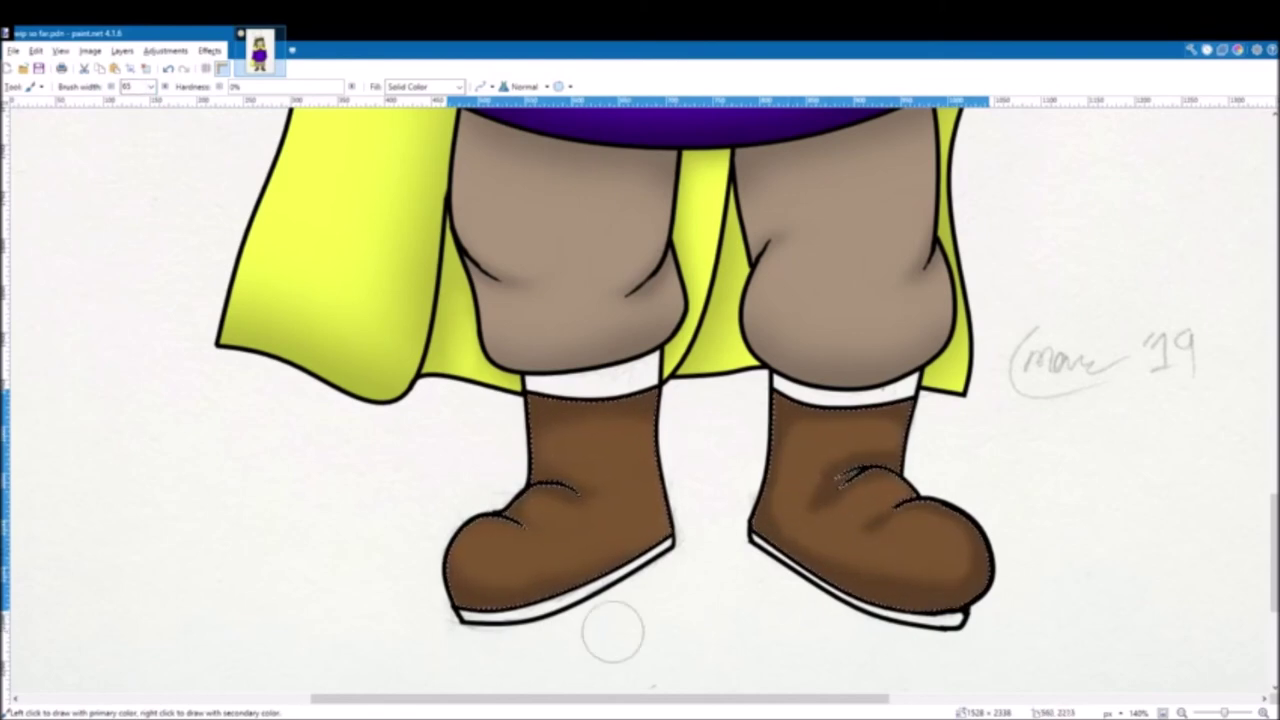
Step: Select the cuffs and soles of both boots and color them dark brown with soft shading
click(975, 592)
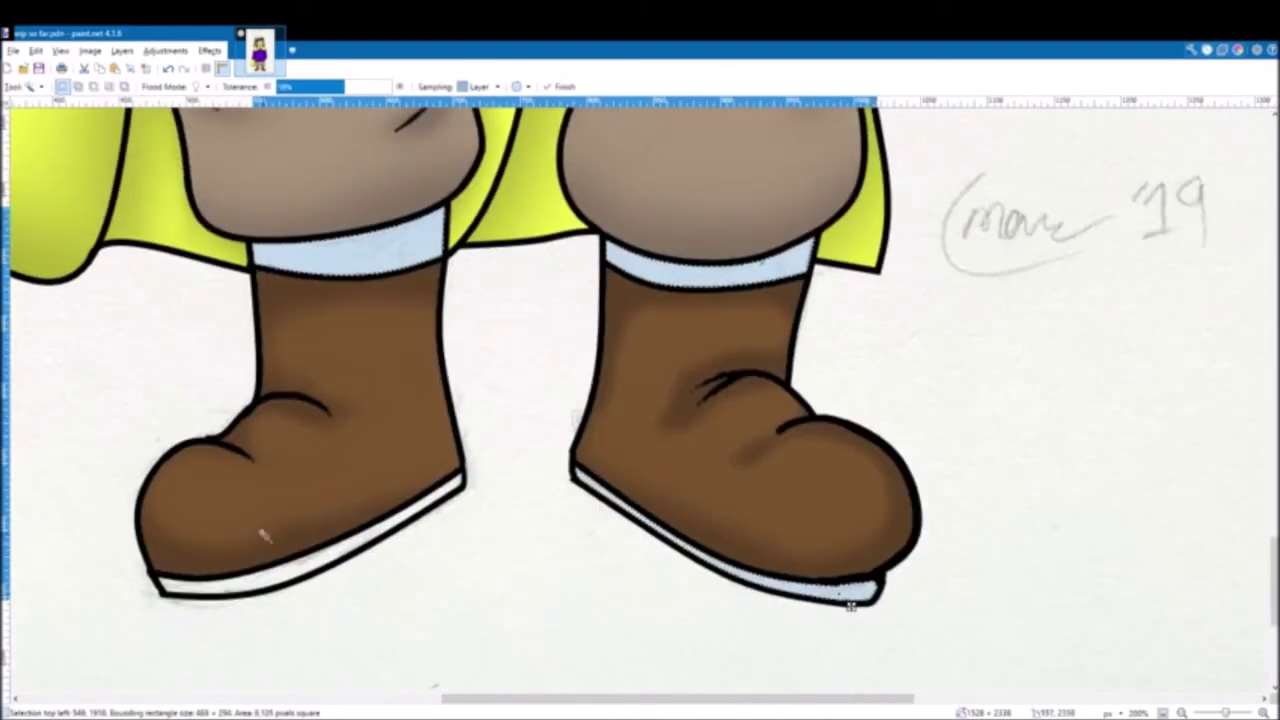
key(b)
key(BackSpace)
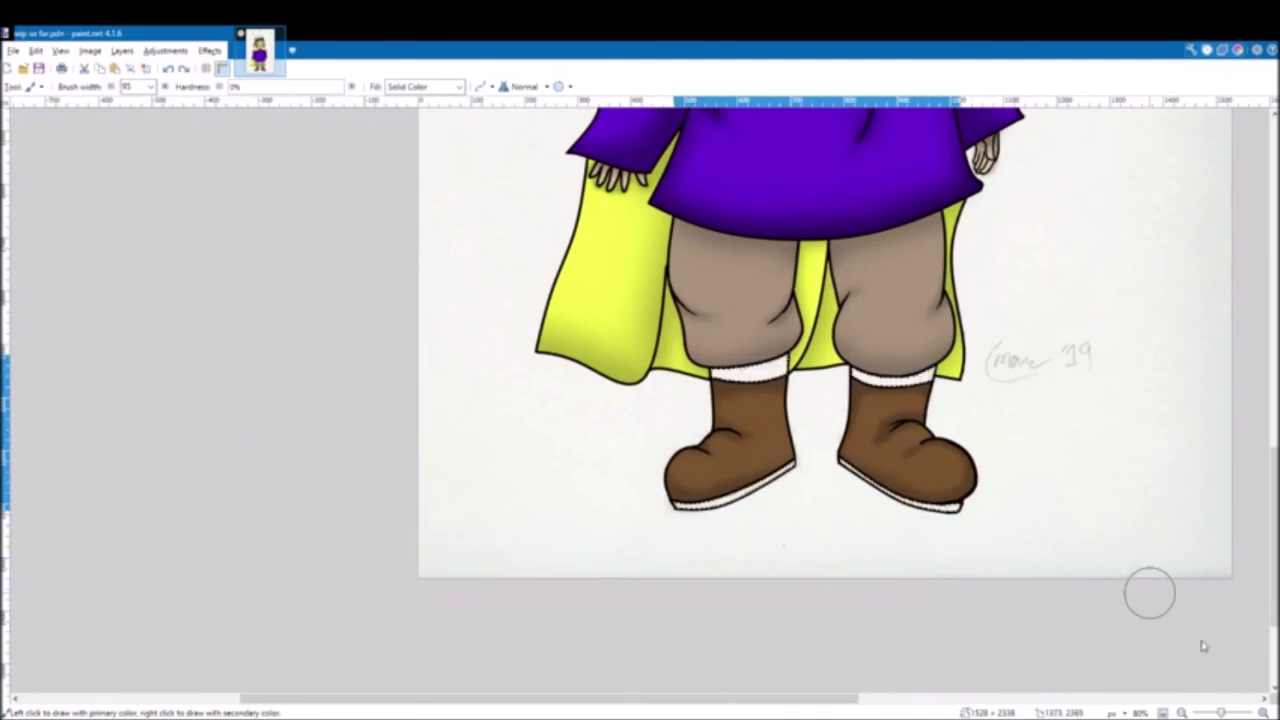
scroll(793, 450, up, 3)
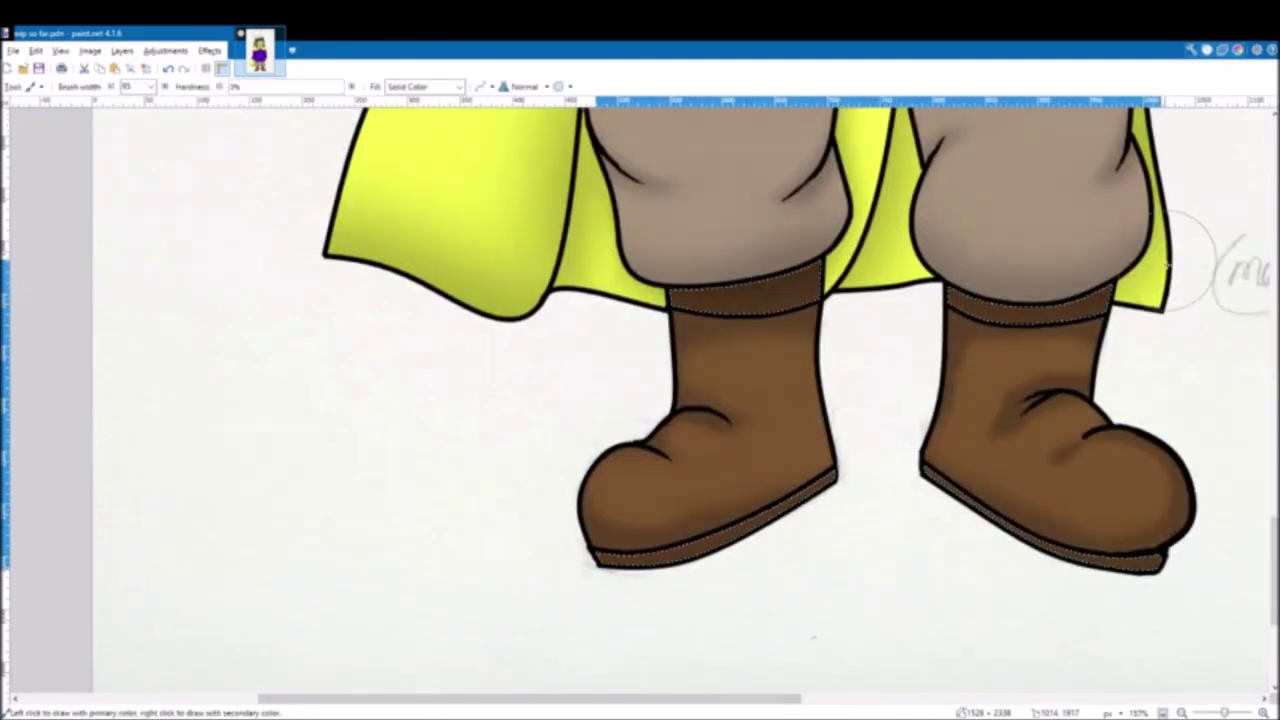
Step: Color the top hat's crown and brim dark purple and brighten their middles with a soft 150-pixel purple brush
scroll(760, 560, up, 10)
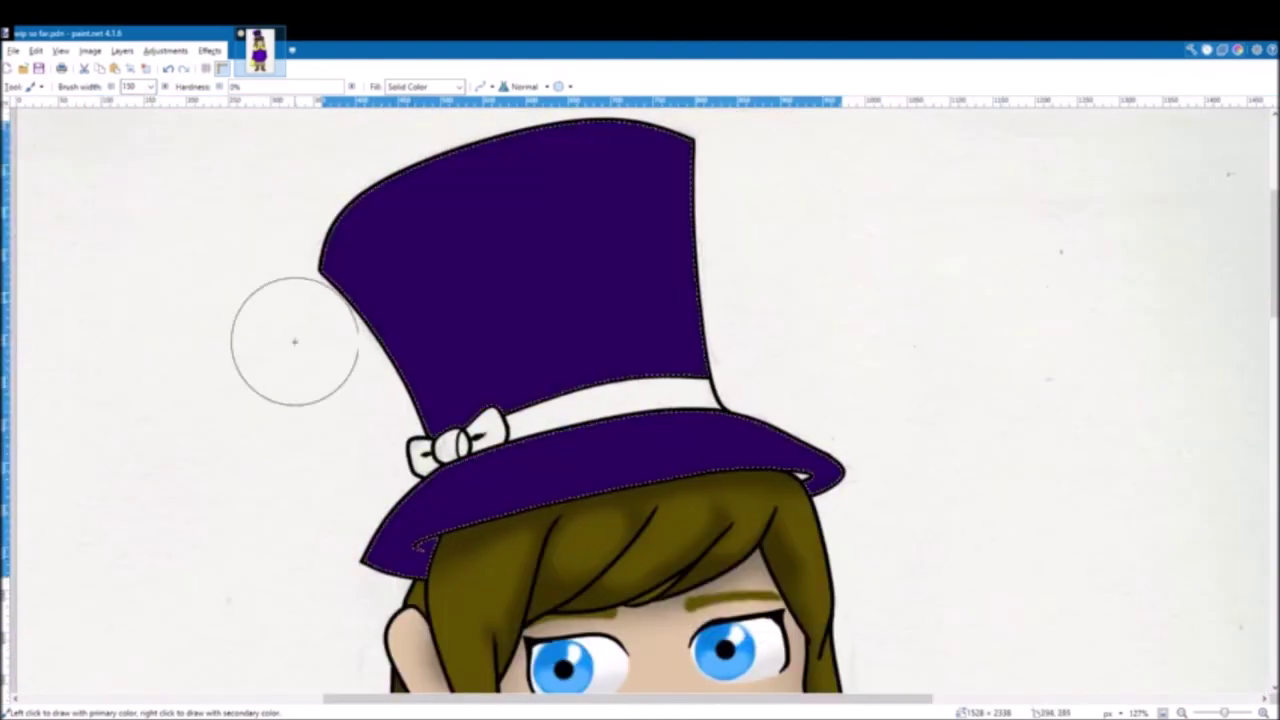
mouse_move(448, 176)
mouse_down()
mouse_move(666, 191)
mouse_move(620, 255)
mouse_up()
drag(780, 515, 551, 534)
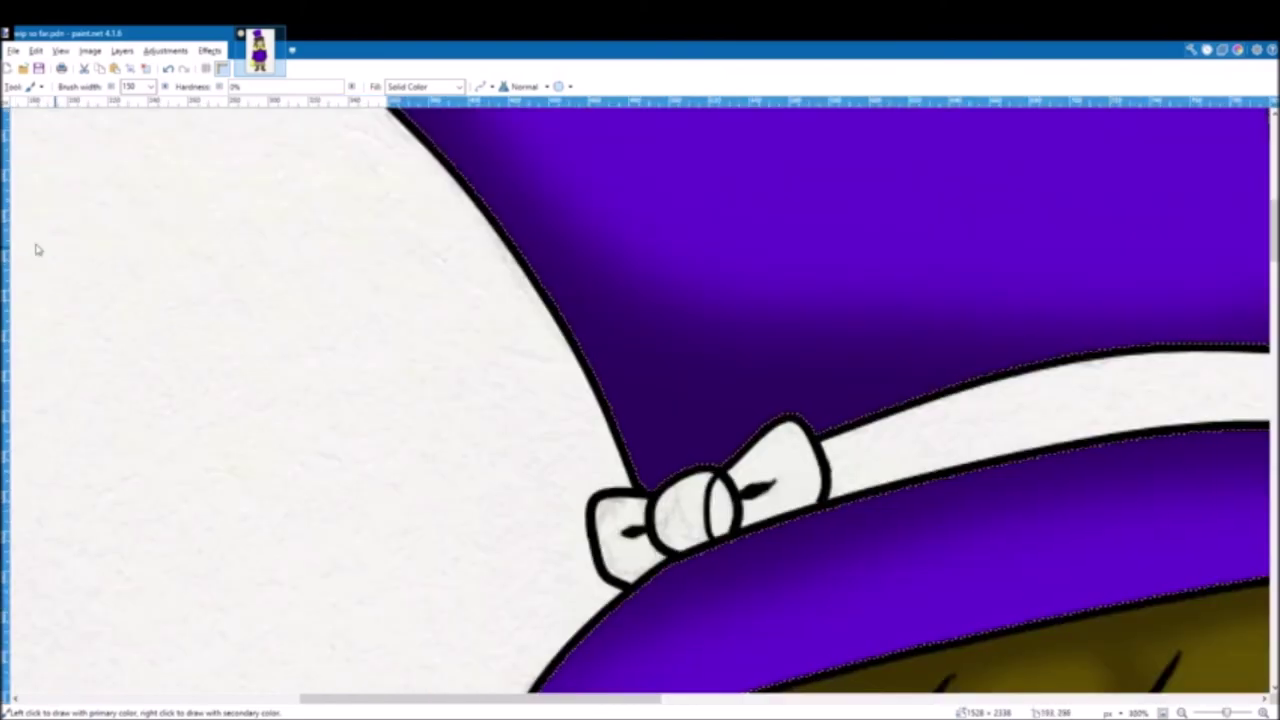
Step: Erase the extra arc inside the hat bow's knot and color the bow and hat band yellow
key(e)
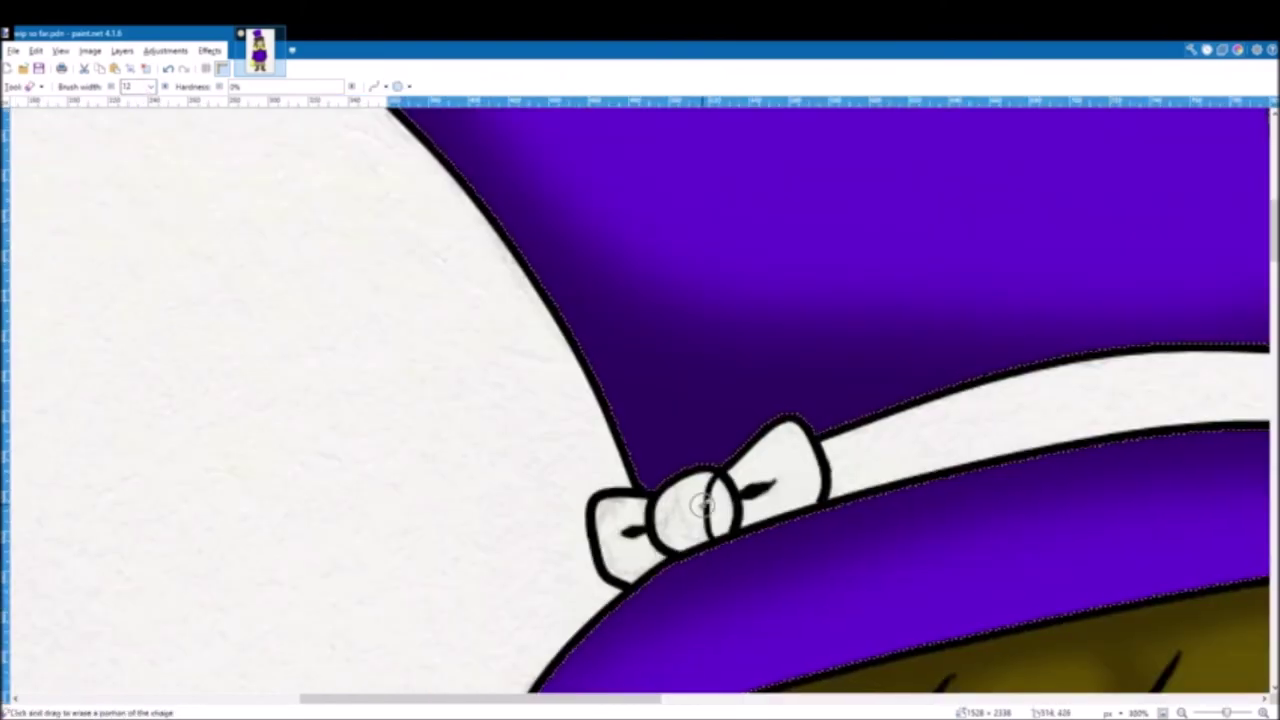
scroll(706, 549, up, 3)
key(s)
click(682, 527)
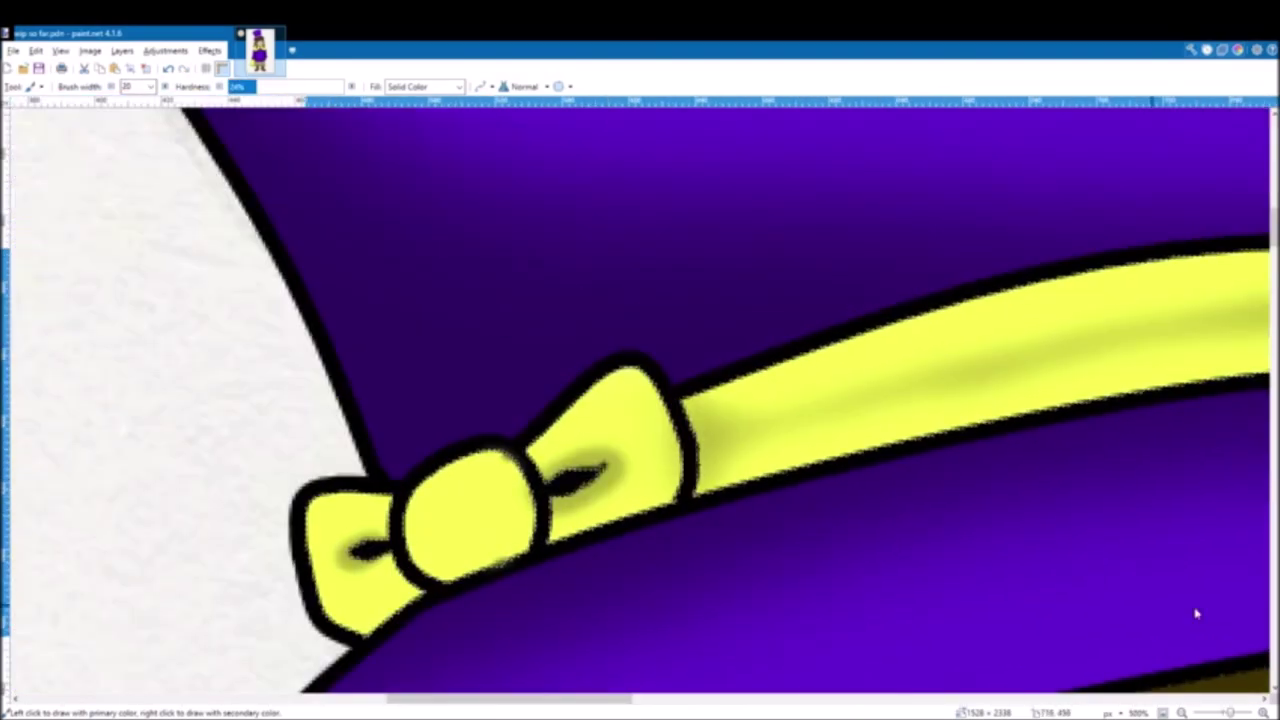
Step: Select the bow's knot and shade it darker yellow with a soft 50-pixel brush
key(s)
key(s)
key(s)
key(s)
click(480, 532)
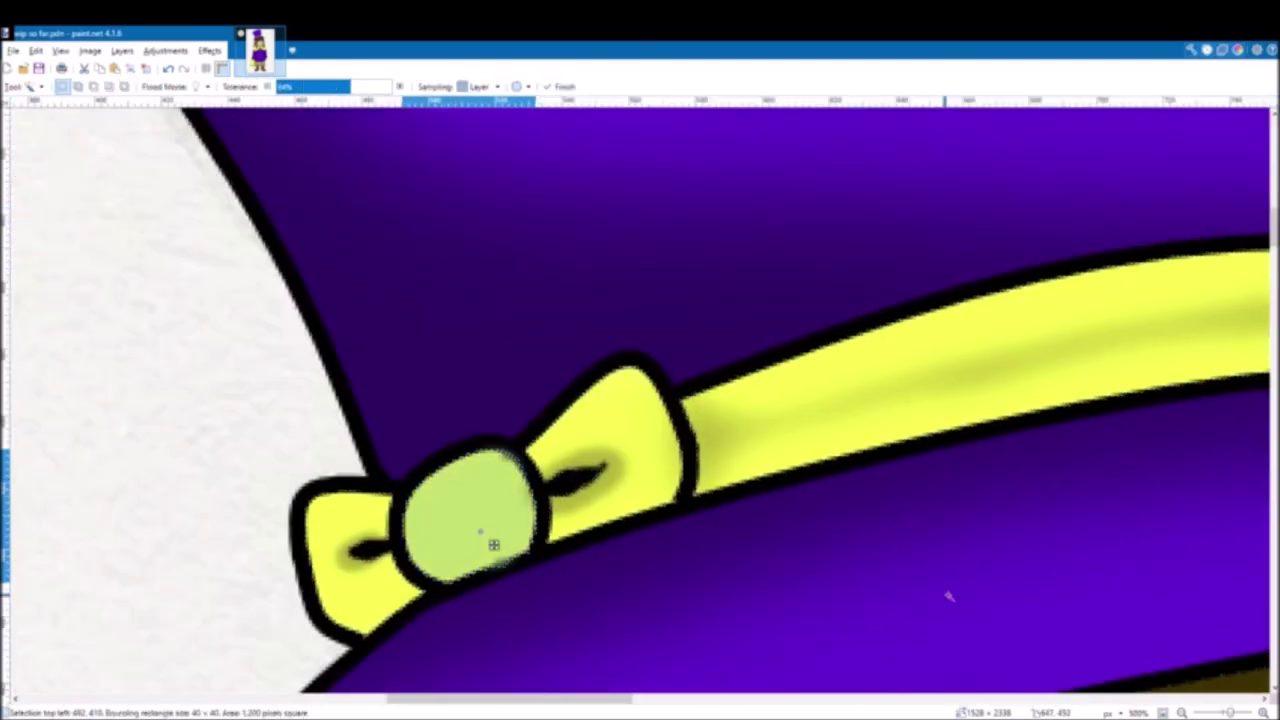
key(b)
drag(509, 572, 523, 438)
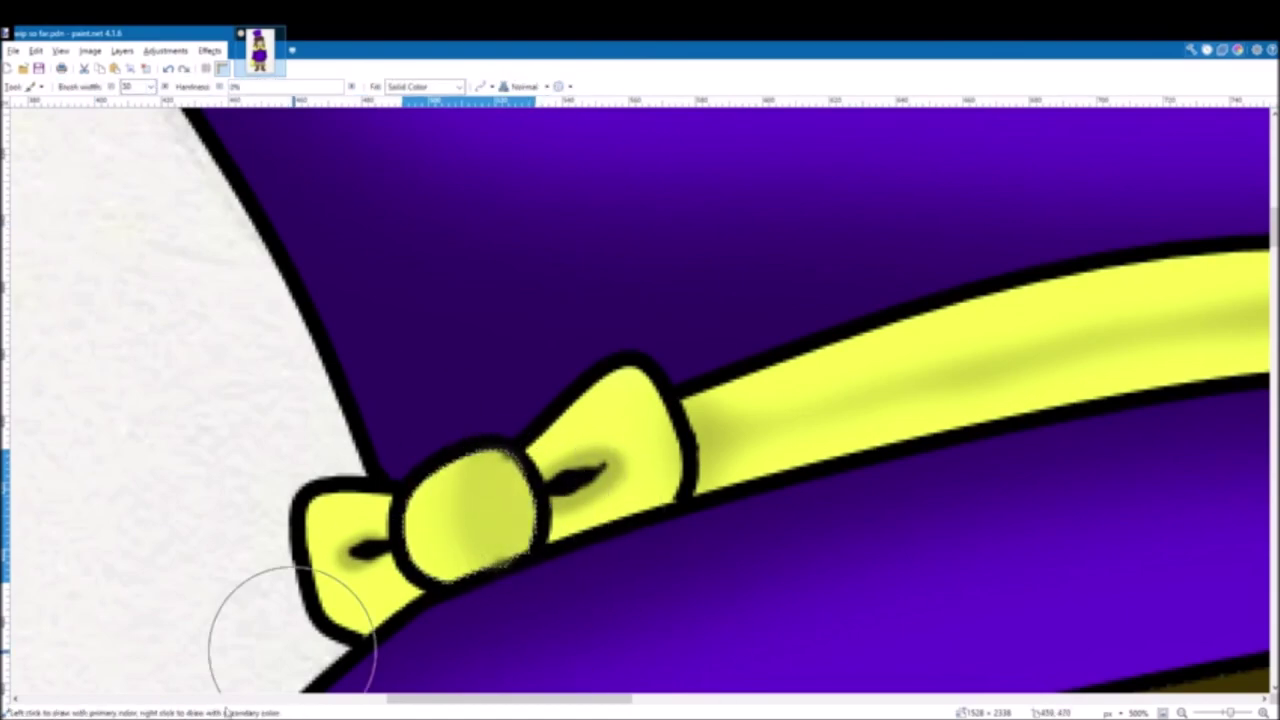
Step: Select the small white gap between the hat brim's curled tip and the hair and paint it in
scroll(640, 566, down, 3)
scroll(640, 566, down, 7)
scroll(640, 220, up, 3)
scroll(755, 487, up, 6)
key(s)
key(s)
key(s)
key(s)
click(614, 436)
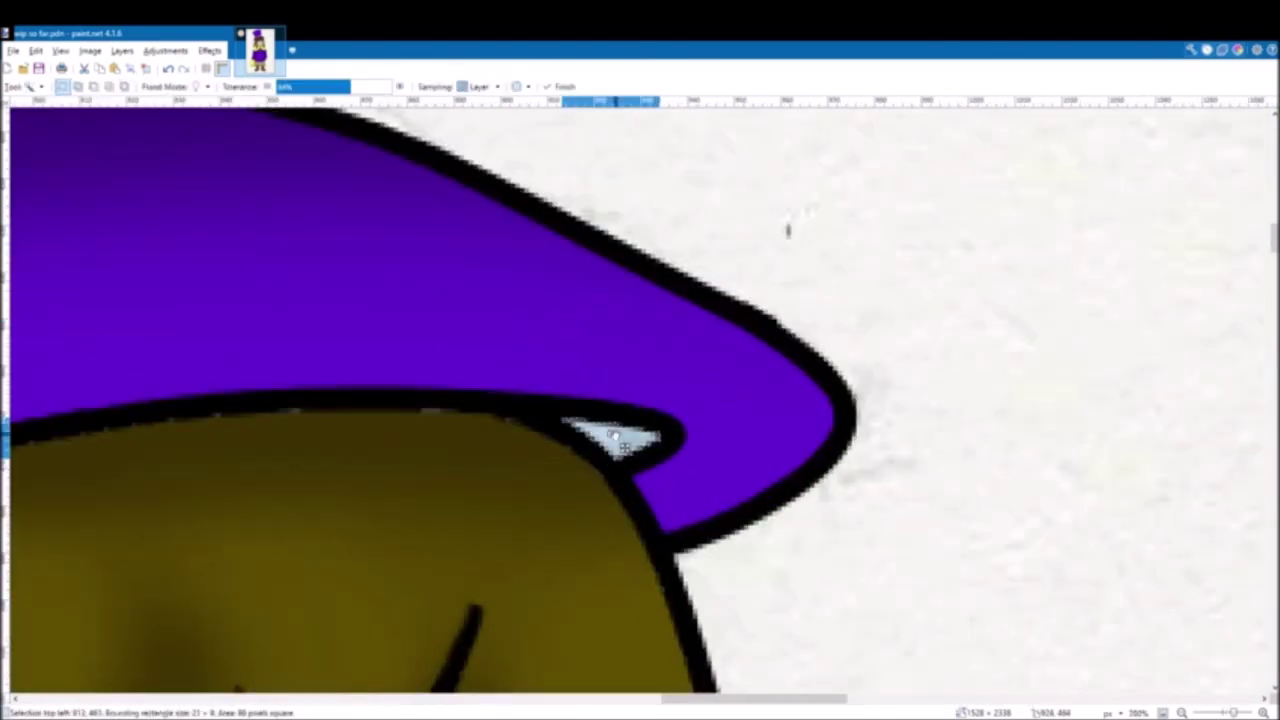
key(b)
drag(614, 436, 663, 466)
Step: Clear the selection and remove the scanned paper and white backdrop from view behind the figure
scroll(663, 466, down, 9)
scroll(620, 486, down, 4)
scroll(620, 486, up, 1)
click(1252, 612)
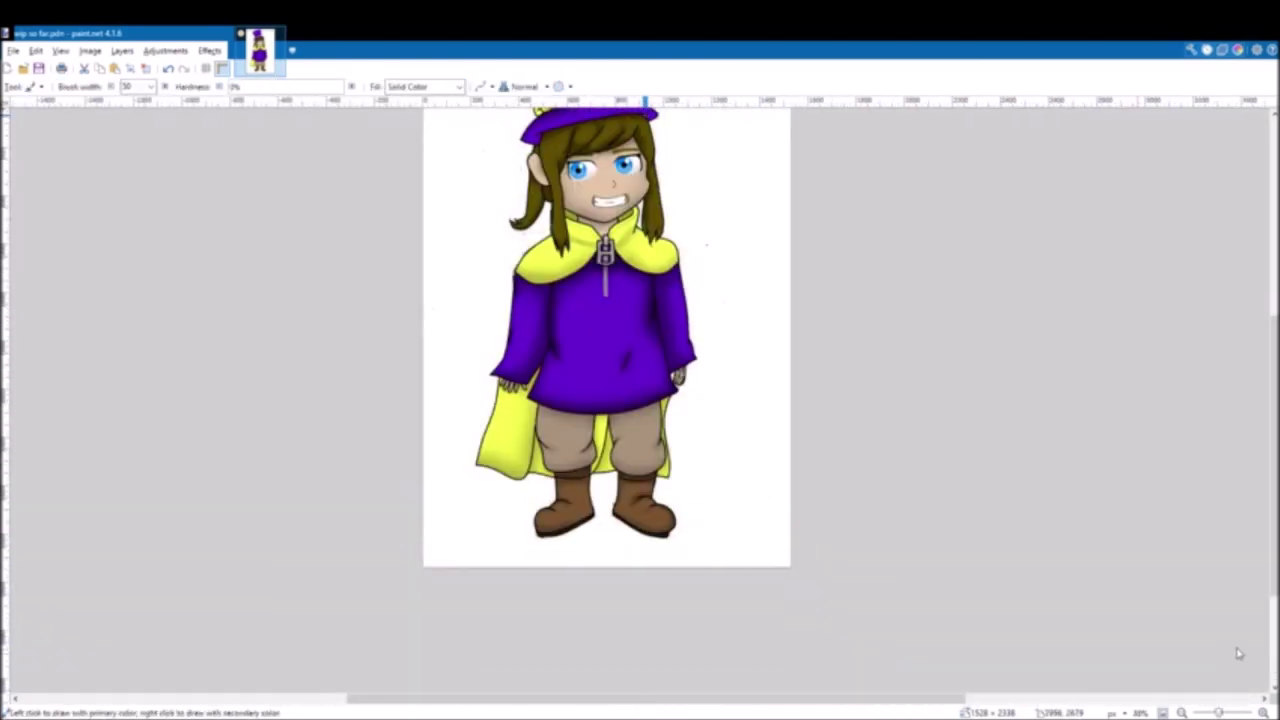
click(1238, 653)
key(ctrl+d)
scroll(416, 345, up, 6)
scroll(420, 355, down, 4)
scroll(765, 618, up, 5)
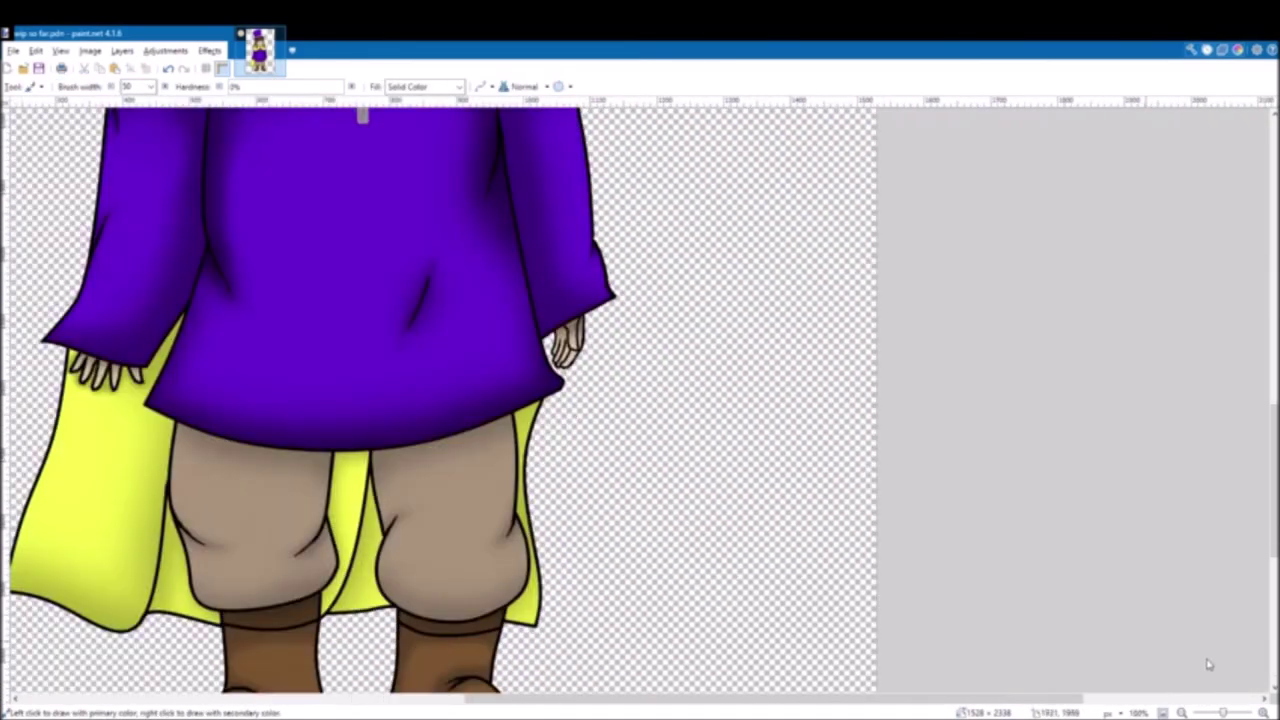
Step: Fill the transparent area around the figure with white
key(f)
click(672, 510)
key(b)
click(150, 87)
scroll(655, 600, up, 4)
key(f)
click(691, 400)
key(ctrl+z)
Step: Try out the opening strokes of a handwritten signature beside the legs, undoing each one
key(b)
mouse_move(547, 405)
mouse_down()
mouse_move(618, 393)
mouse_move(982, 476)
mouse_move(956, 523)
mouse_up()
key(ctrl+z)
scroll(880, 480, down, 8)
scroll(855, 366, up, 9)
drag(936, 356, 1030, 632)
key(ctrl+z)
Step: Hand-draw the artist's black signature with its curved surrounding line beside the cape using a 13-pixel brush
drag(943, 334, 808, 690)
drag(660, 474, 1214, 662)
scroll(930, 590, down, 3)
drag(808, 478, 1212, 686)
scroll(886, 557, down, 8)
scroll(877, 588, up, 2)
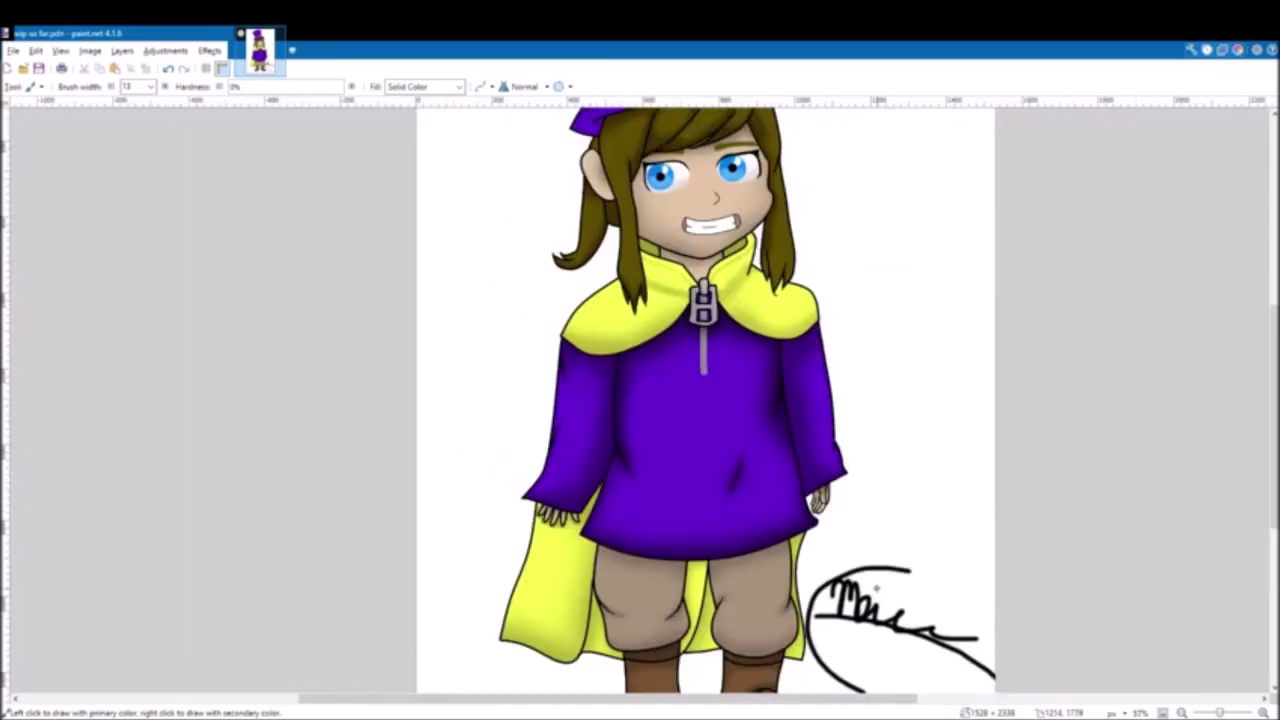
scroll(876, 588, down, 1)
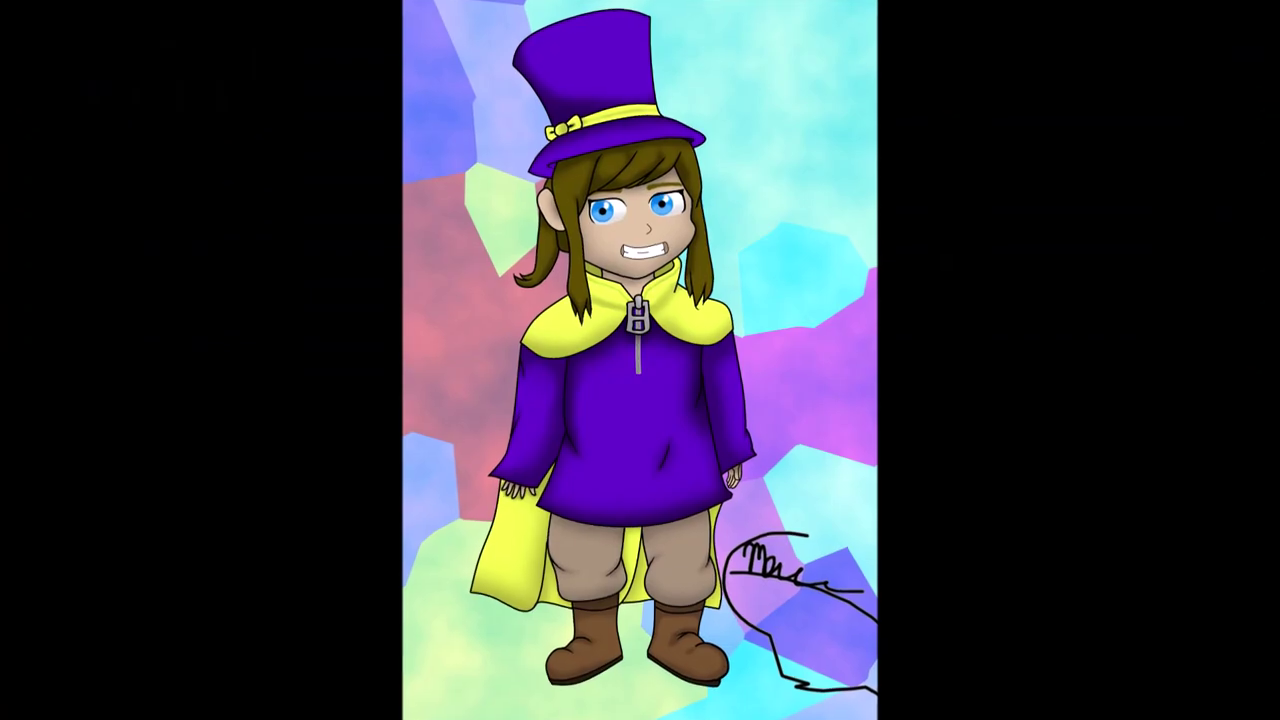